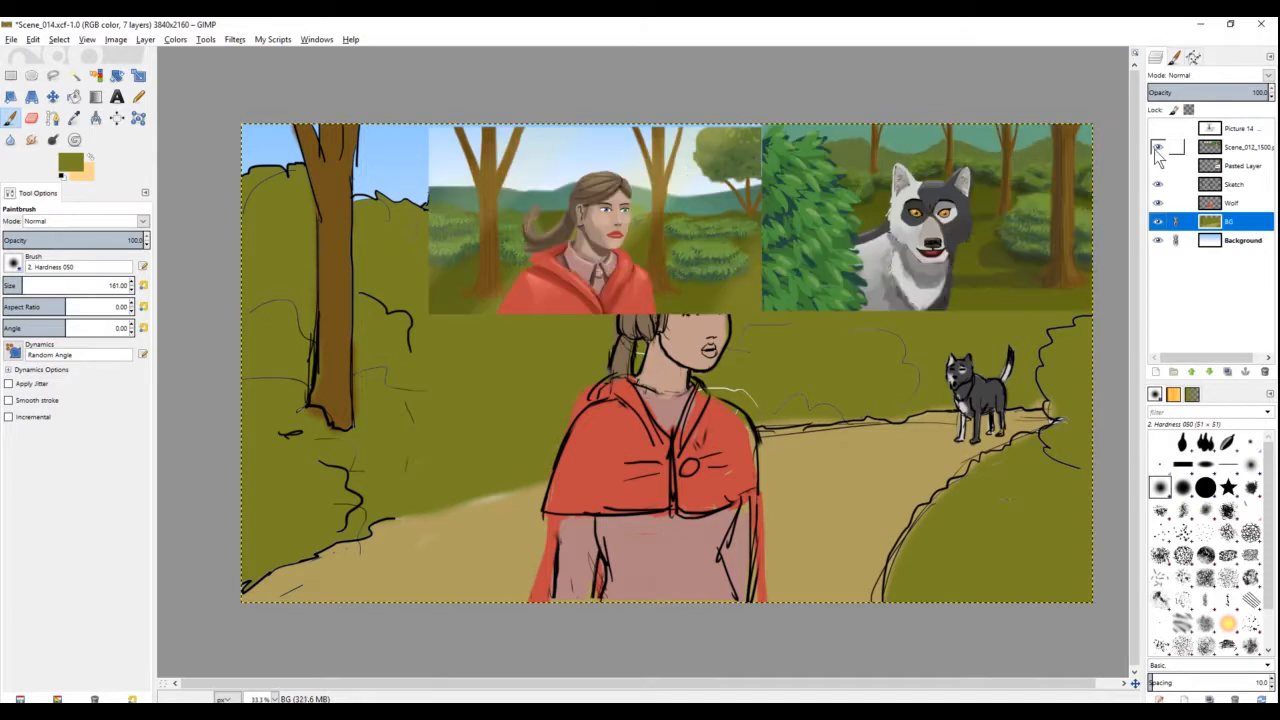
# Step: Examine the reference paintings of the red-caped girl and the wolf up close for shading and foliage style
pyautogui.moveTo(620, 258); pyautogui.dragTo(485, 340)
pyautogui.scroll(2, 638, 300)
pyautogui.scroll(4, 485, 340)
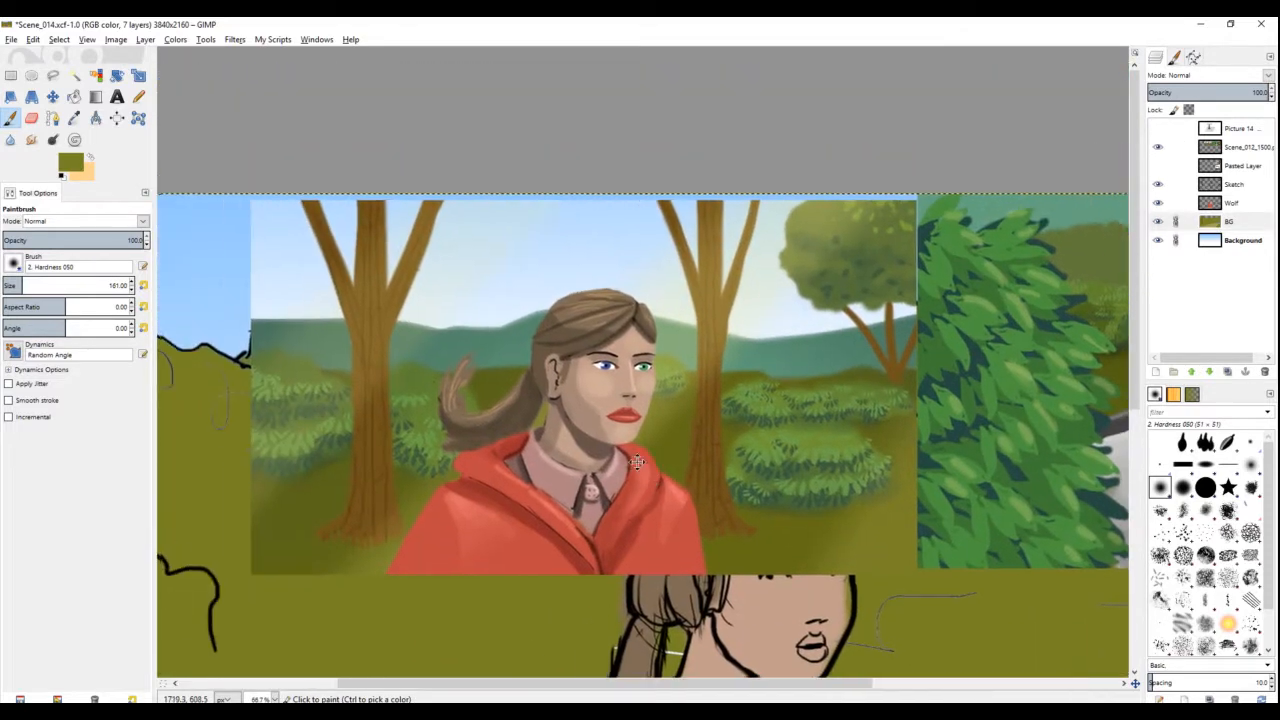
pyautogui.scroll(-1, 659, 528)
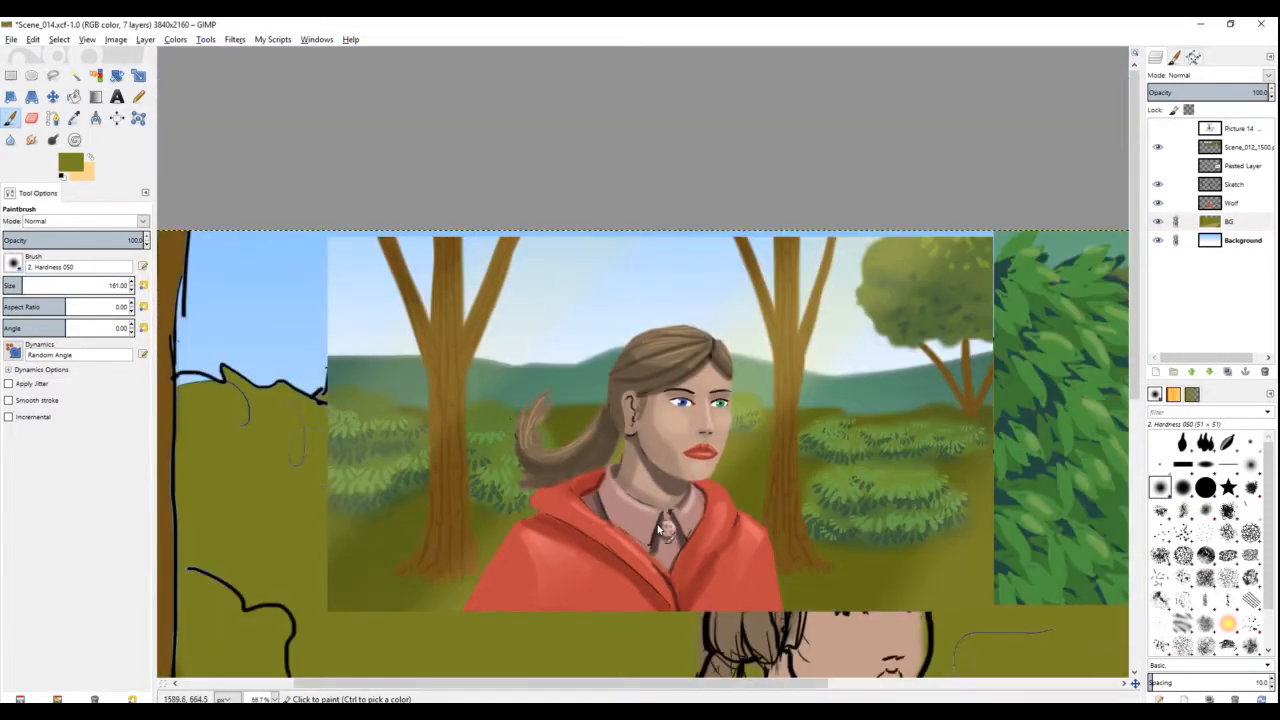
pyautogui.moveTo(659, 528); pyautogui.dragTo(653, 472)
pyautogui.scroll(1, 706, 345)
pyautogui.scroll(-2, 652, 378)
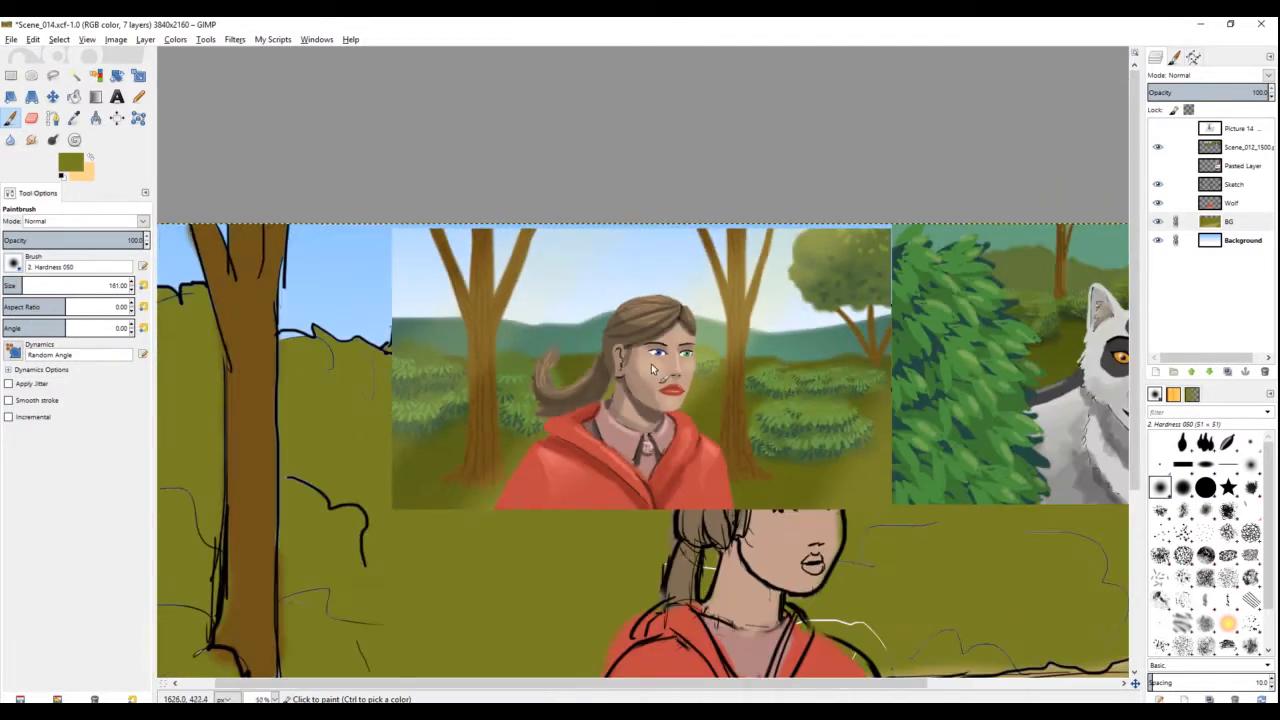
pyautogui.hscroll(3, 752, 365)
pyautogui.hscroll(2, 752, 365)
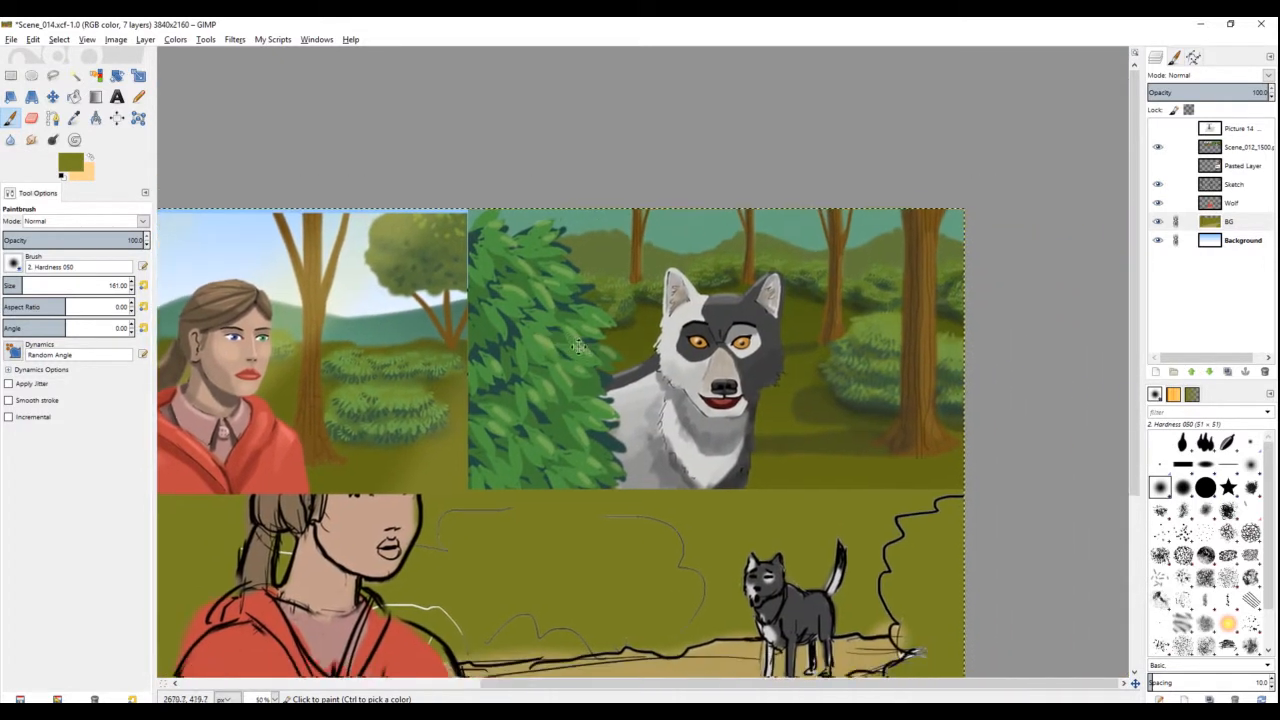
pyautogui.scroll(2, 588, 398)
pyautogui.hscroll(2, 588, 398)
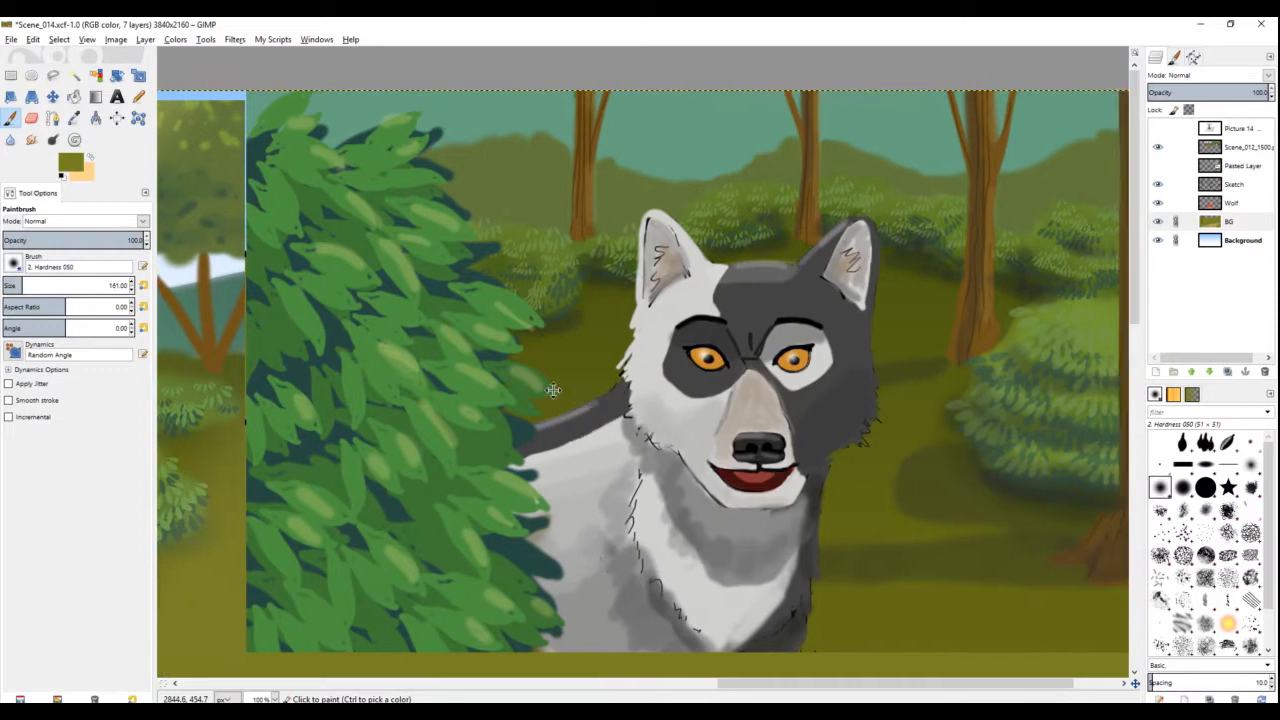
pyautogui.scroll(-1, 530, 386)
pyautogui.scroll(-3, 530, 386)
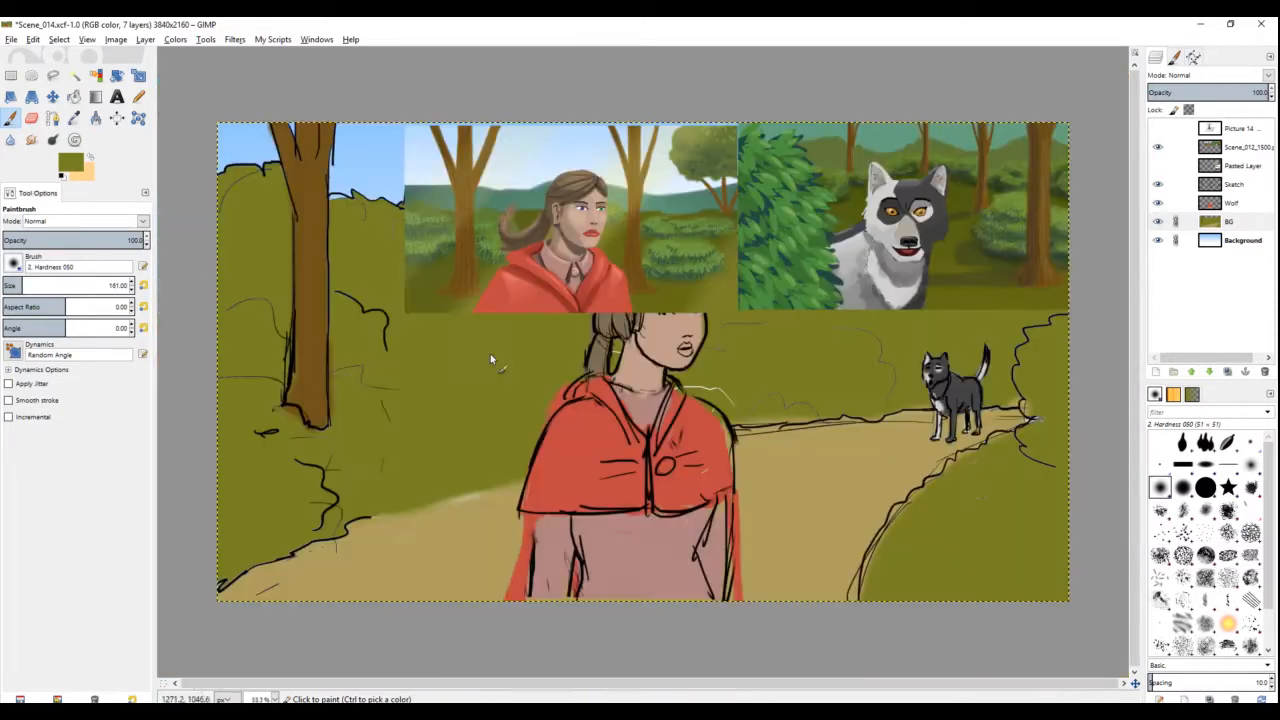
# Step: Compare the girl's hair, face and forest background with the wolf's fur and surrounding leaves in the reference paintings
pyautogui.hscroll(-2, 491, 357)
pyautogui.scroll(4, 517, 406)
pyautogui.scroll(-1, 591, 350)
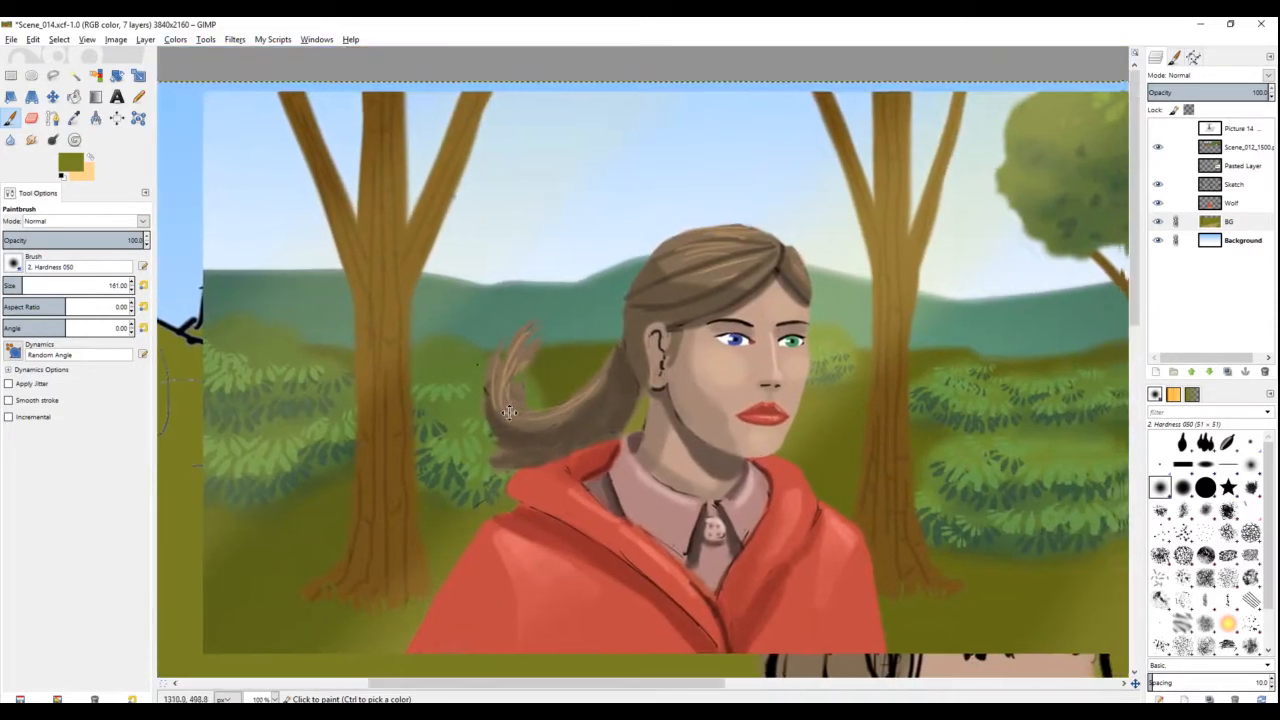
pyautogui.scroll(2, 800, 320)
pyautogui.scroll(-2, 825, 323)
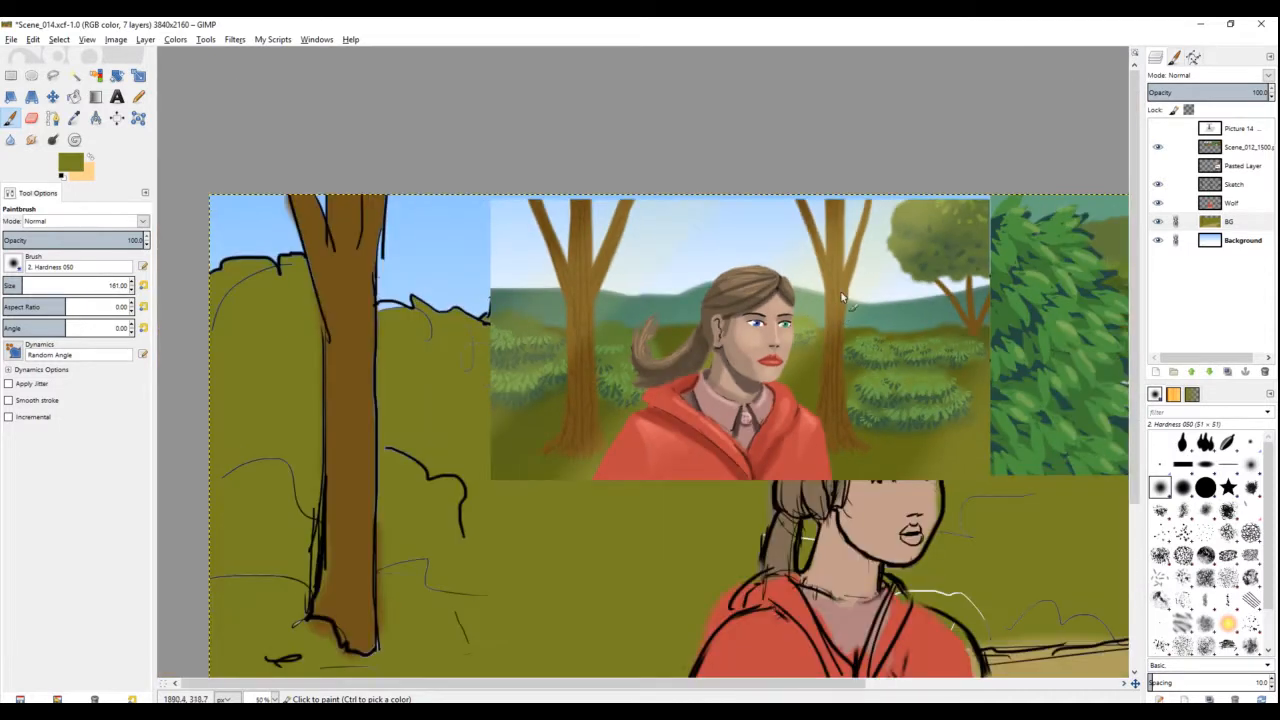
pyautogui.hscroll(2, 800, 310)
pyautogui.scroll(2, 790, 305)
pyautogui.scroll(1, 790, 305)
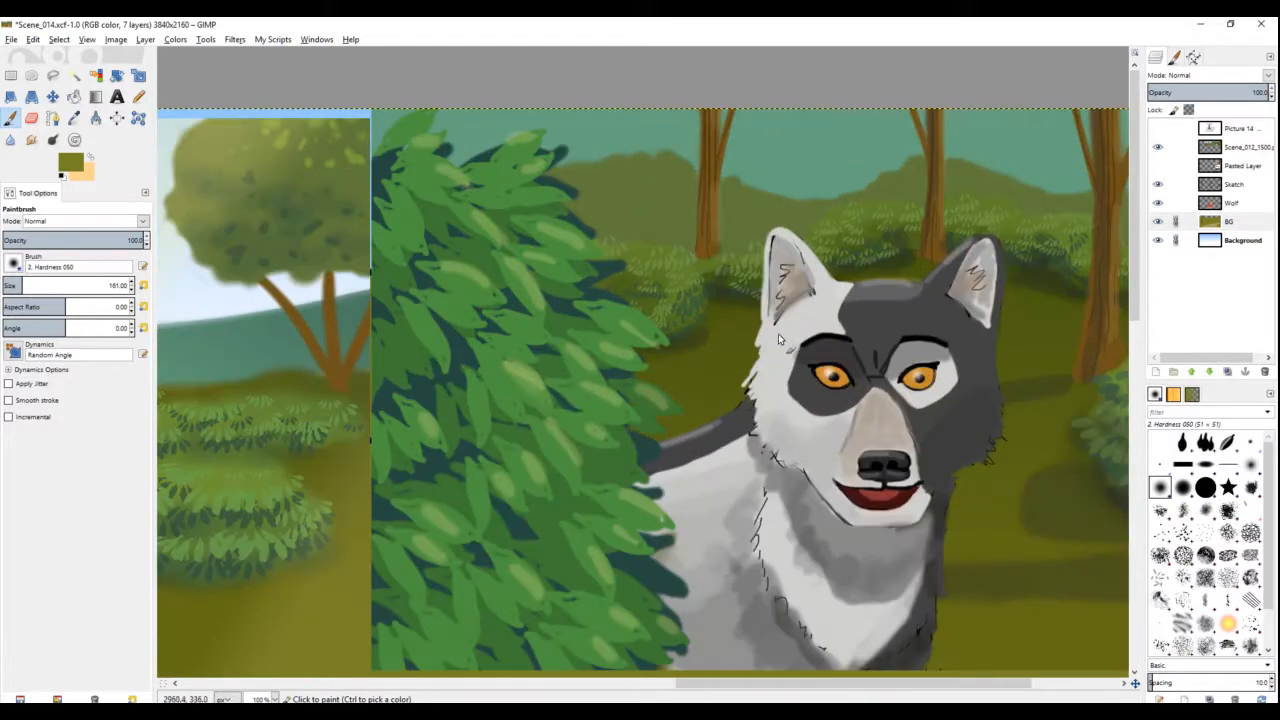
pyautogui.hscroll(3, 590, 340)
pyautogui.scroll(-1, 604, 350)
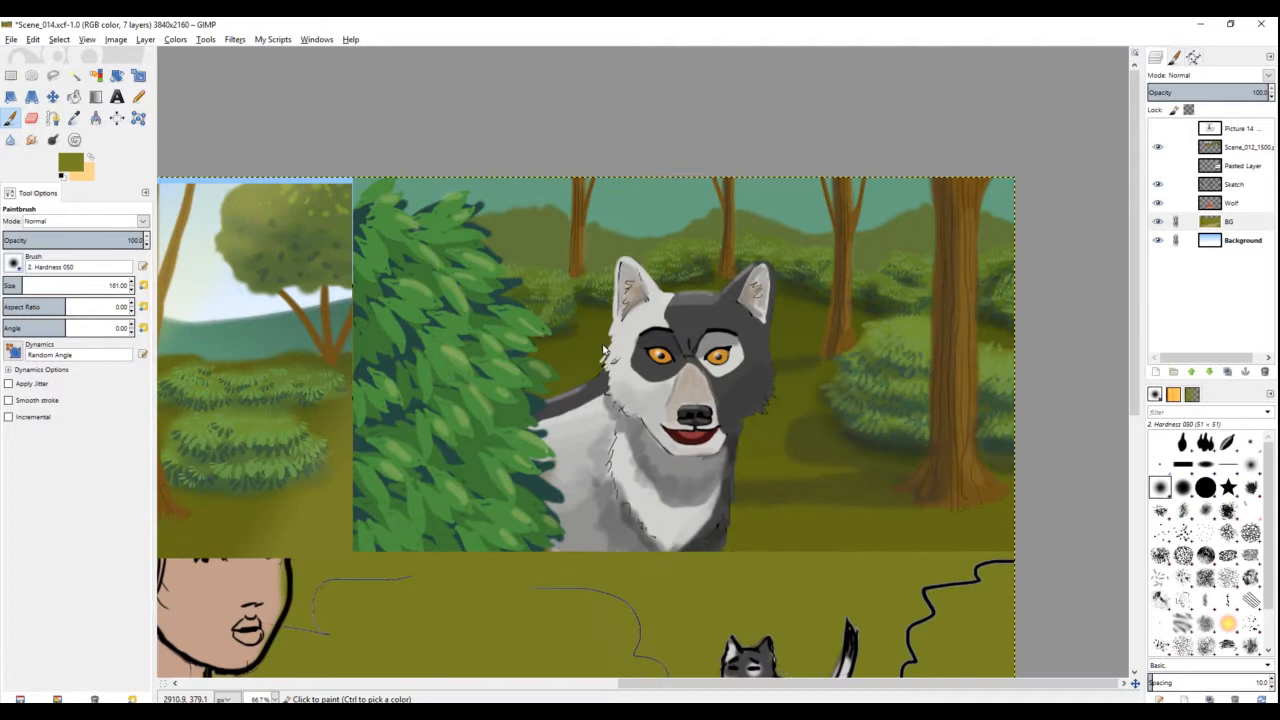
pyautogui.scroll(1, 606, 347)
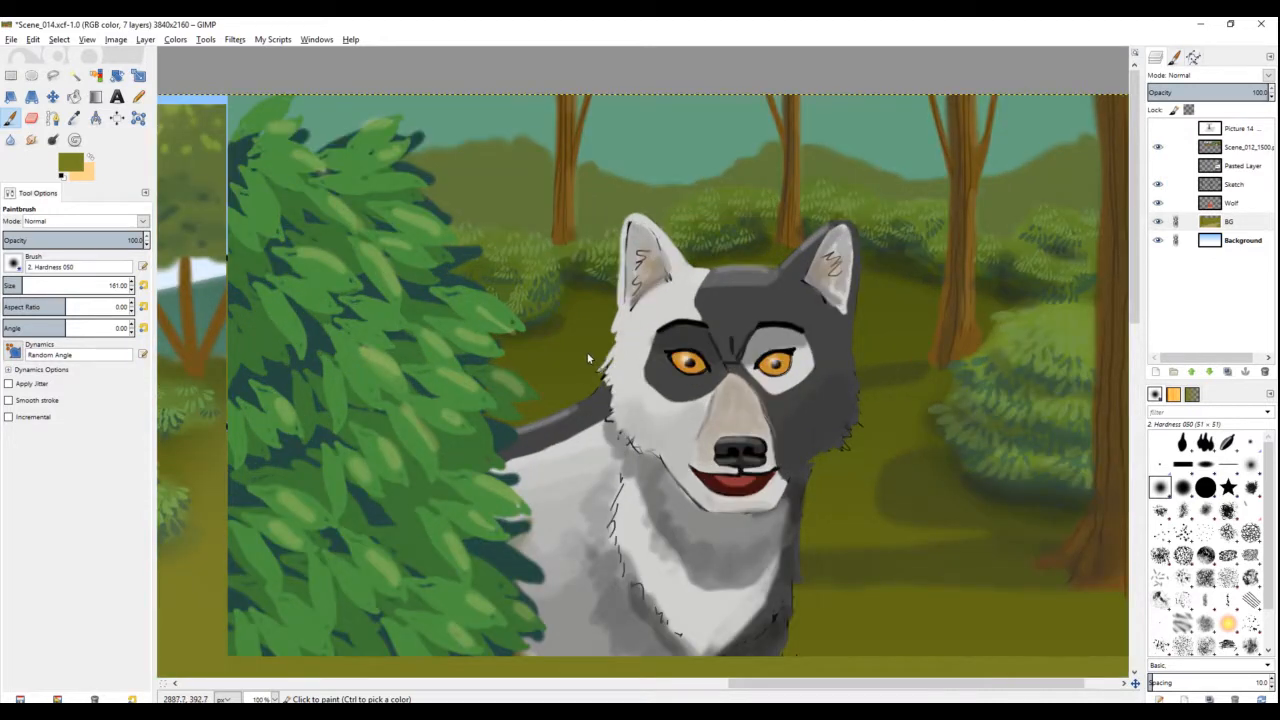
pyautogui.scroll(-1, 588, 358)
pyautogui.scroll(-1, 443, 323)
pyautogui.scroll(1, 538, 340)
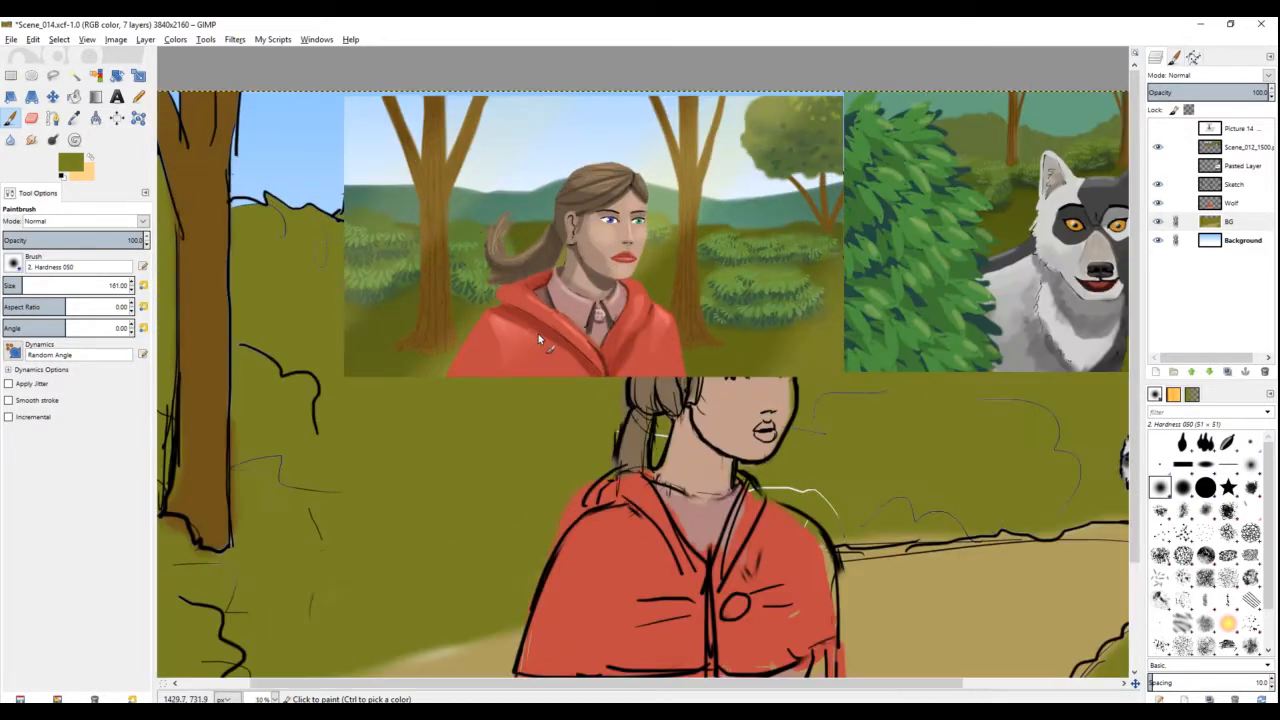
# Step: Compare the finished reference paintings with the rough girl and wolf scene at different magnifications
pyautogui.scroll(-1, 538, 340)
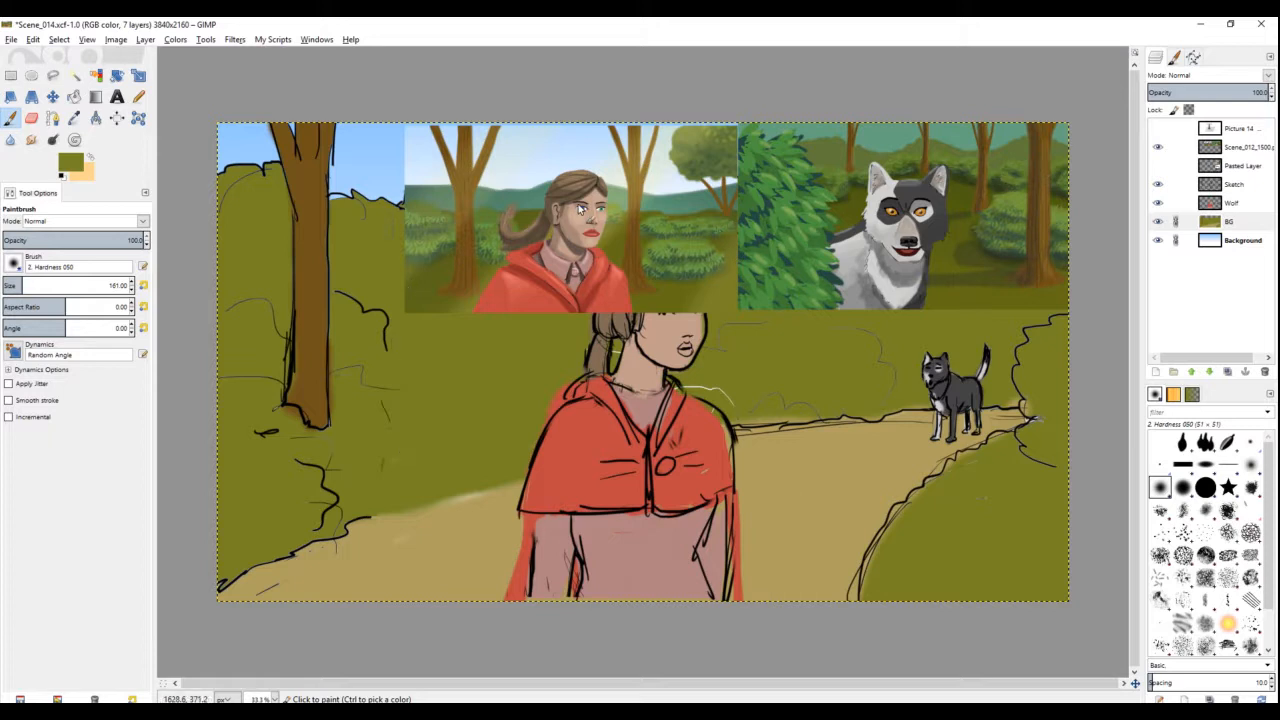
pyautogui.scroll(1, 632, 250)
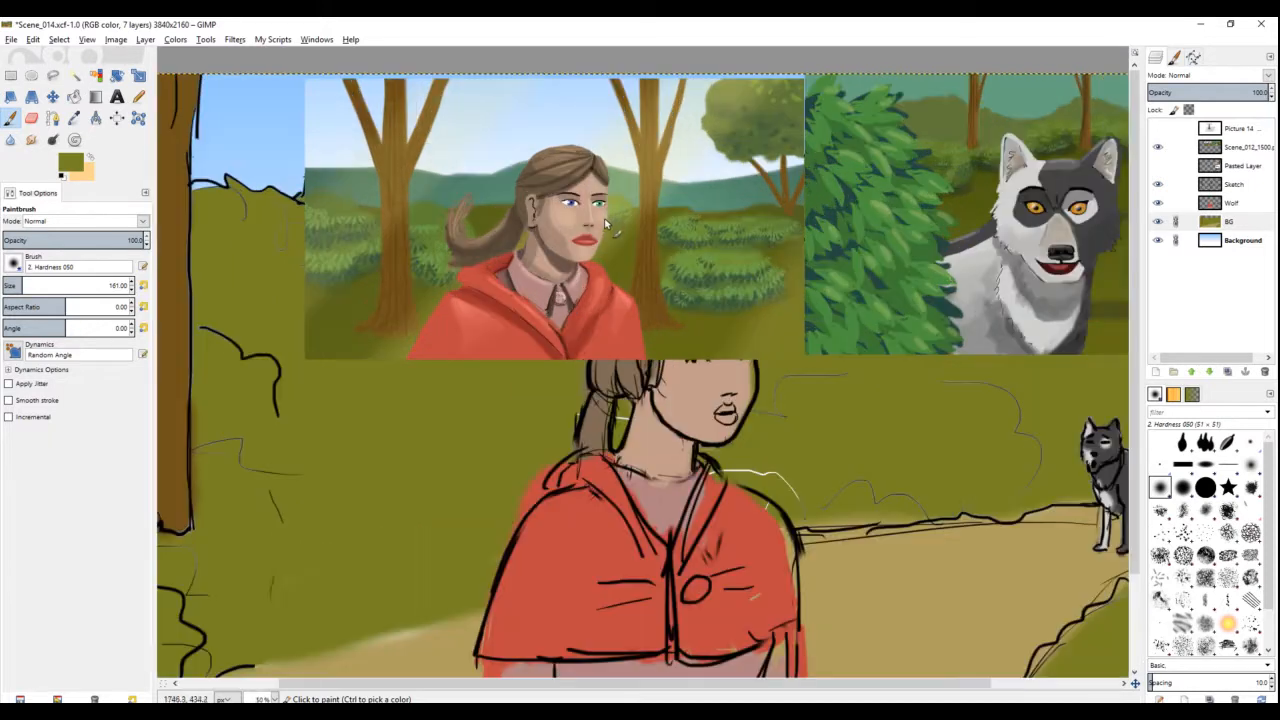
pyautogui.moveTo(606, 245); pyautogui.dragTo(657, 350)
pyautogui.scroll(1, 657, 350)
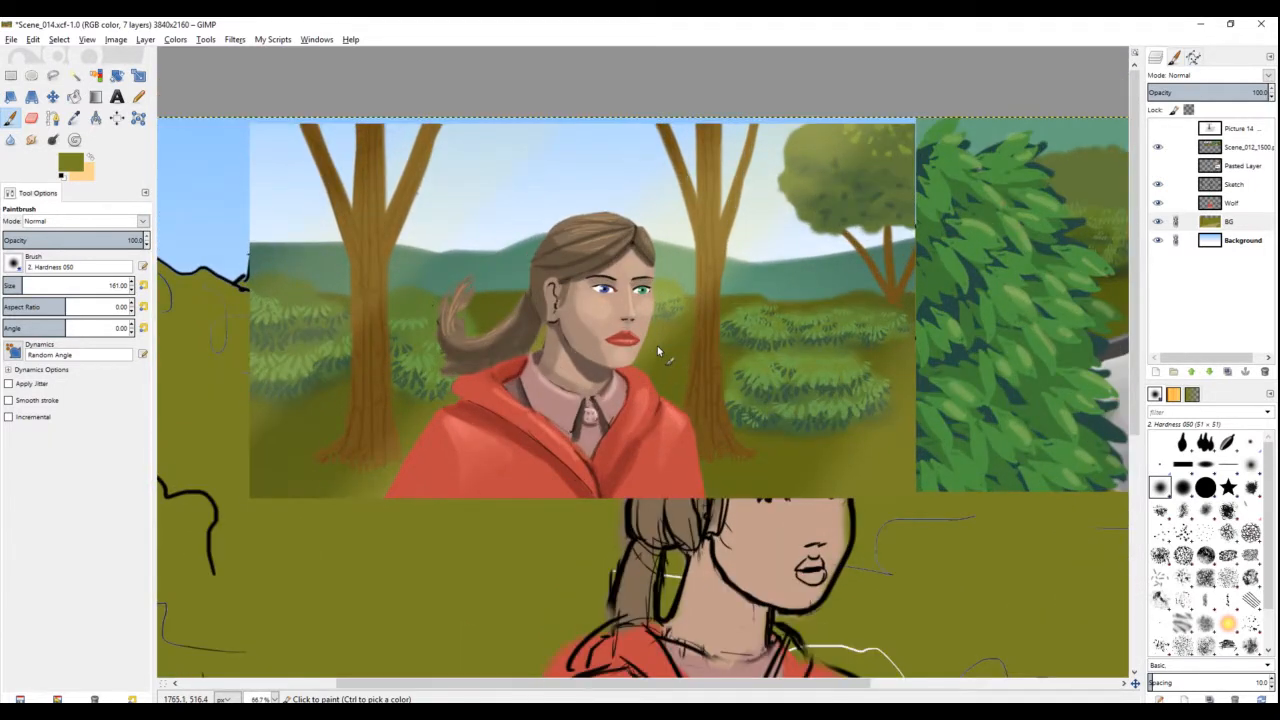
pyautogui.scroll(-1, 657, 347)
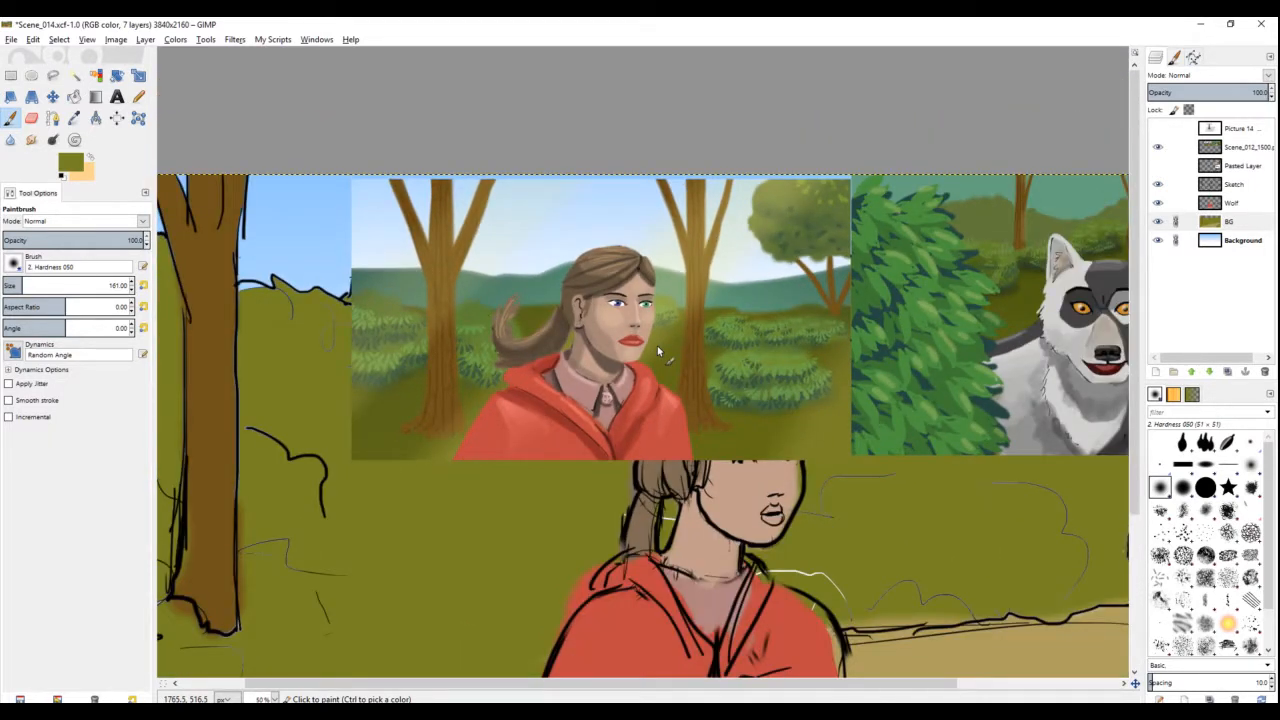
pyautogui.scroll(-1, 657, 345)
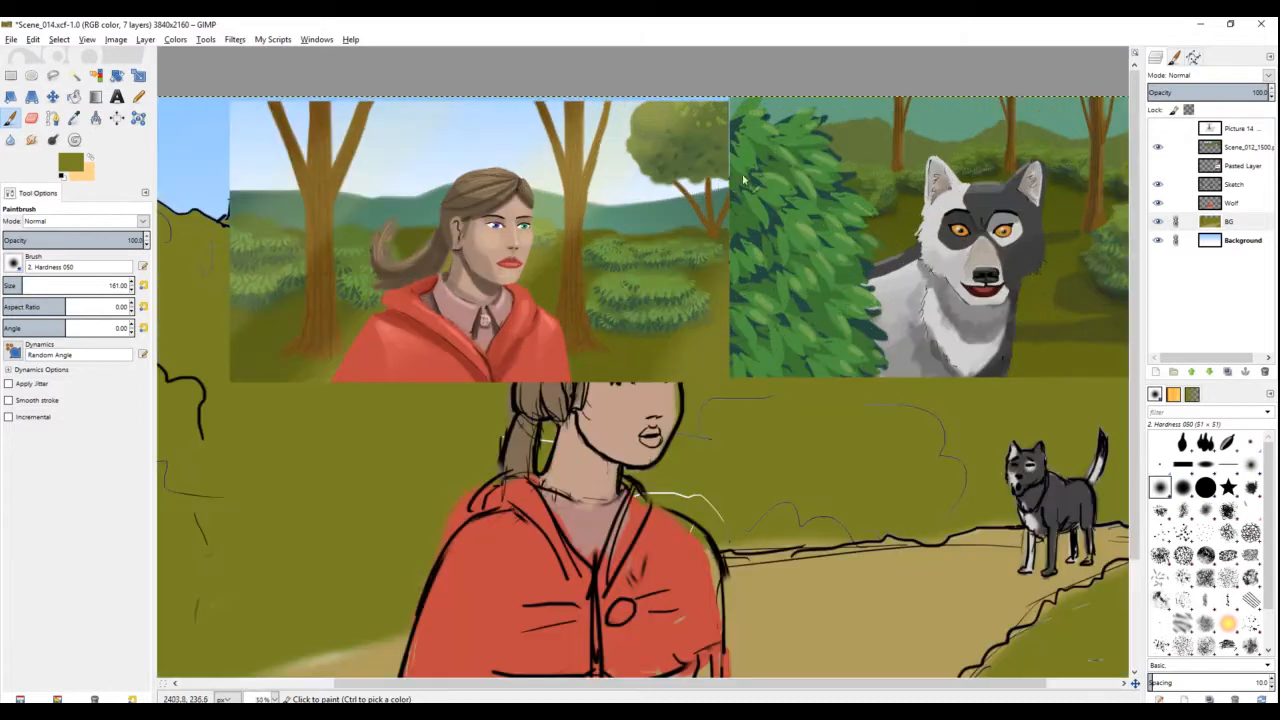
pyautogui.scroll(1, 760, 177)
pyautogui.moveTo(624, 241); pyautogui.dragTo(649, 254)
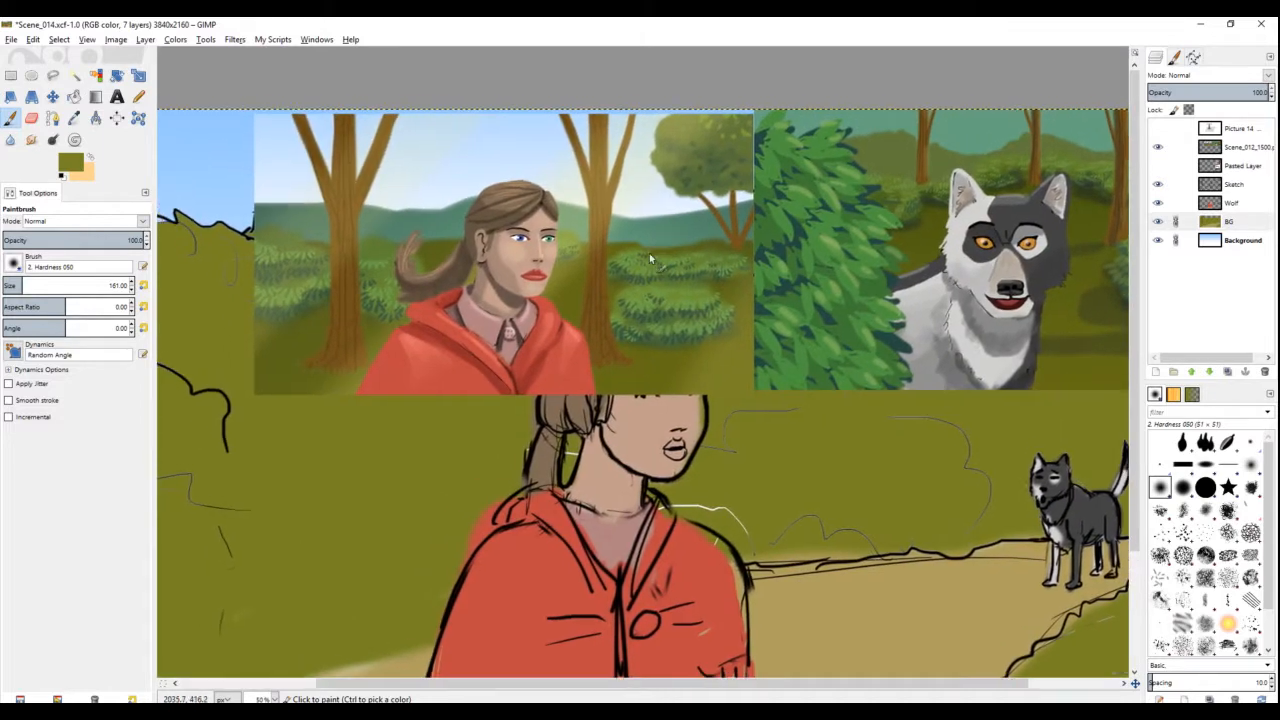
# Step: Check the image's pixel dimensions and resolution in the Scale Image dialog without rescaling, and look over the whole scene
pyautogui.click(116, 39)
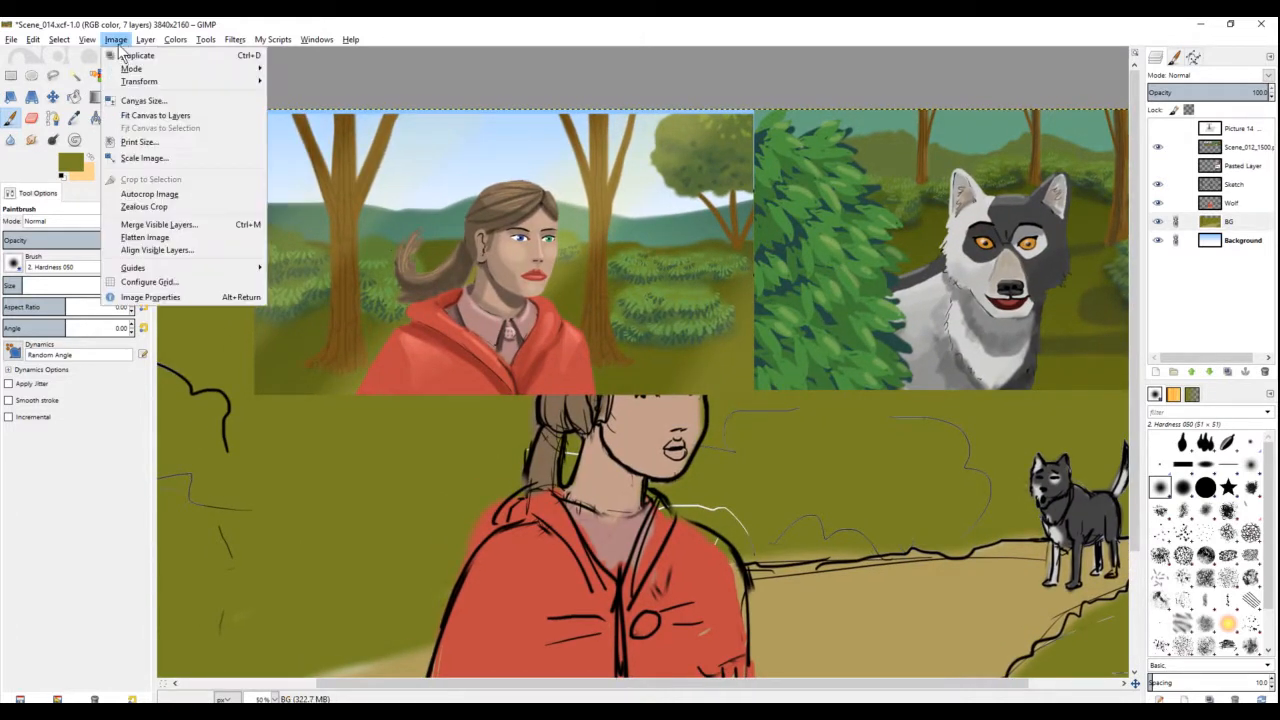
pyautogui.click(186, 162)
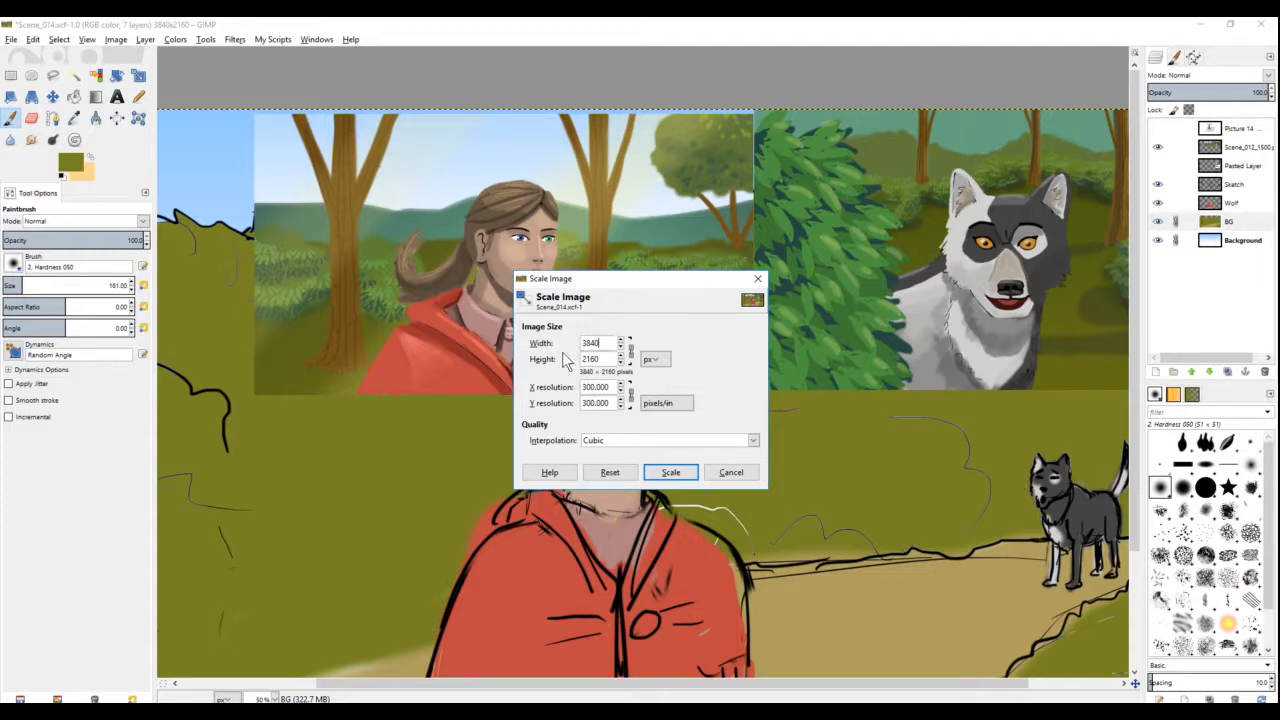
pyautogui.click(734, 475)
pyautogui.press('-')
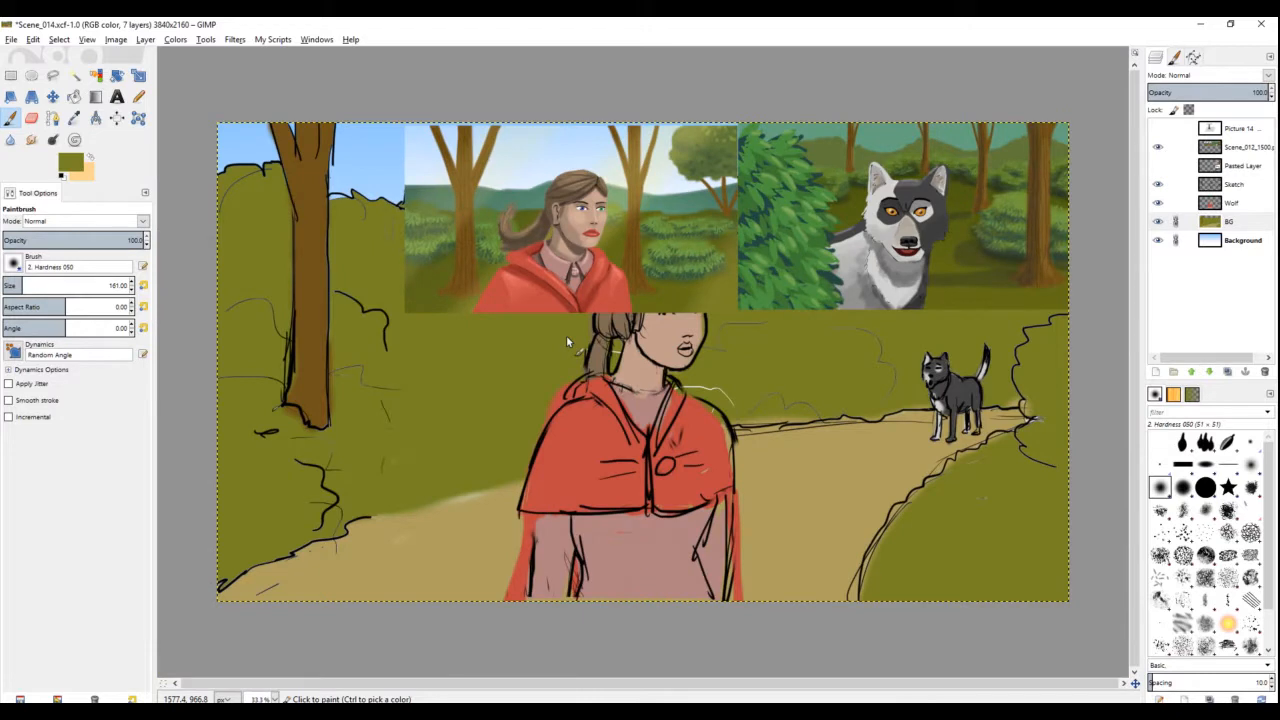
pyautogui.press('+')
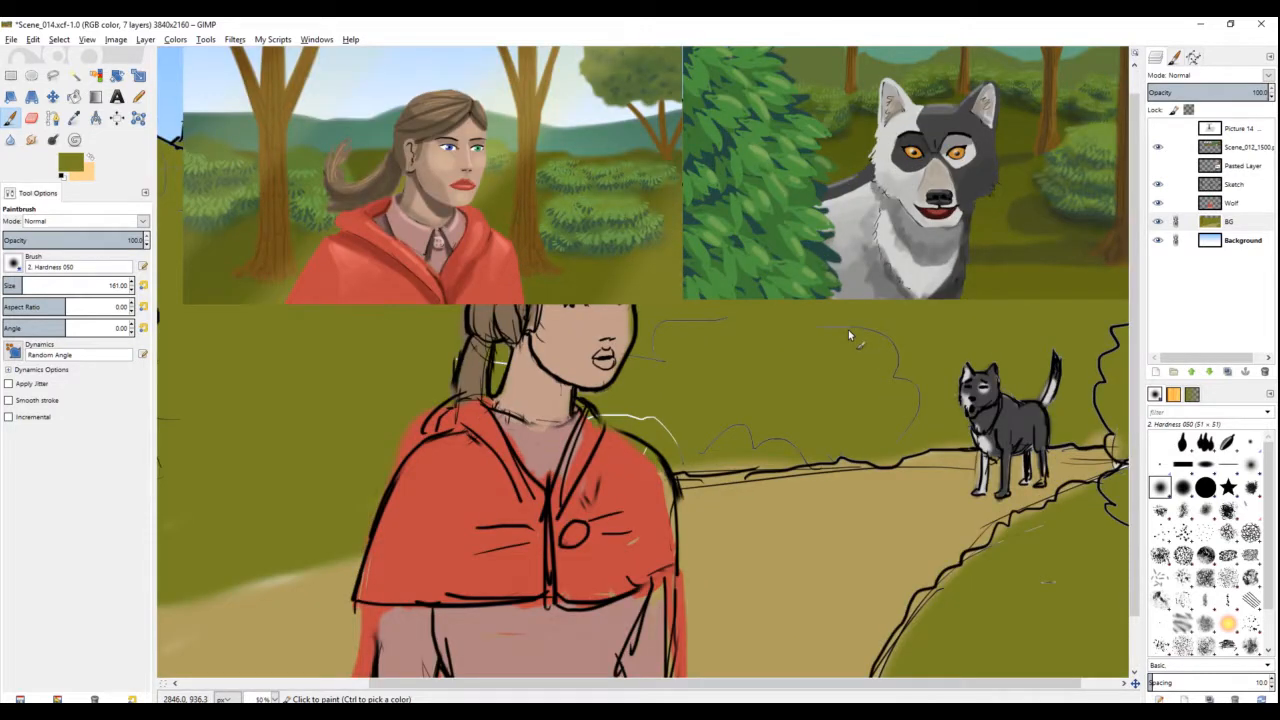
pyautogui.press('-')
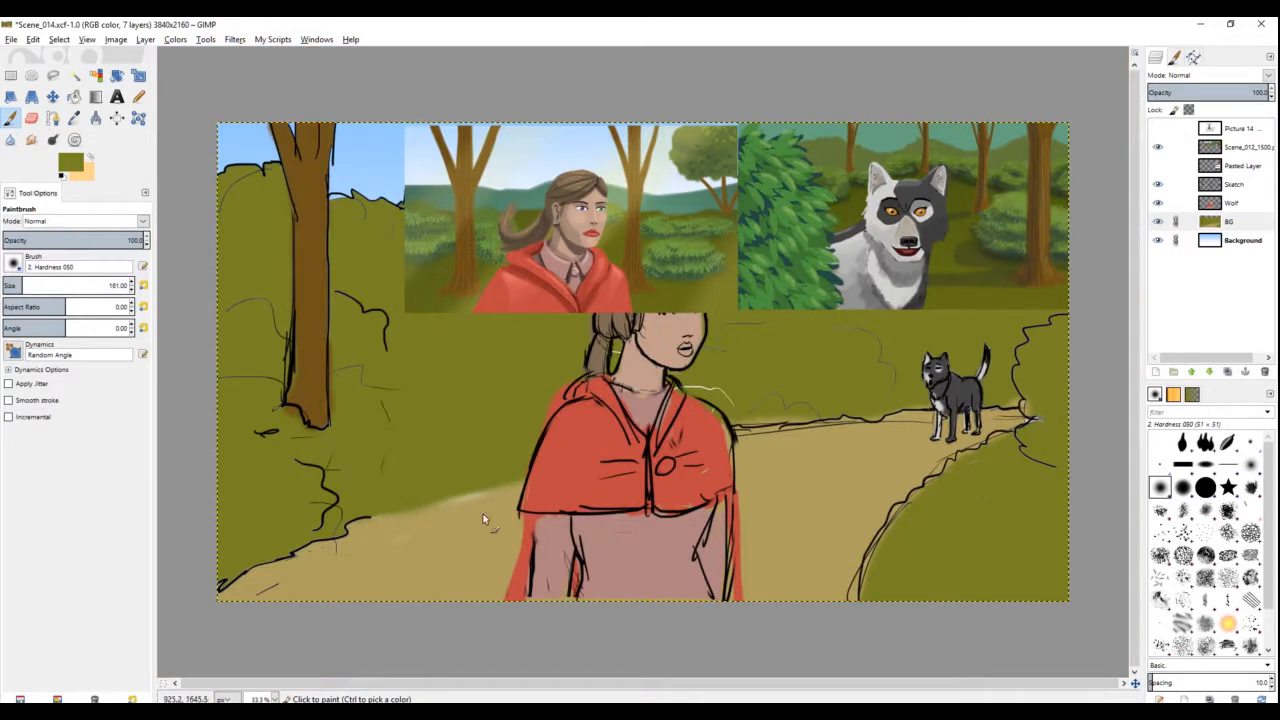
# Step: Hide the Scene_012 reference, Wolf and BG layers, leaving the sketch over the sky, and make the Background layer active
pyautogui.click(1158, 147)
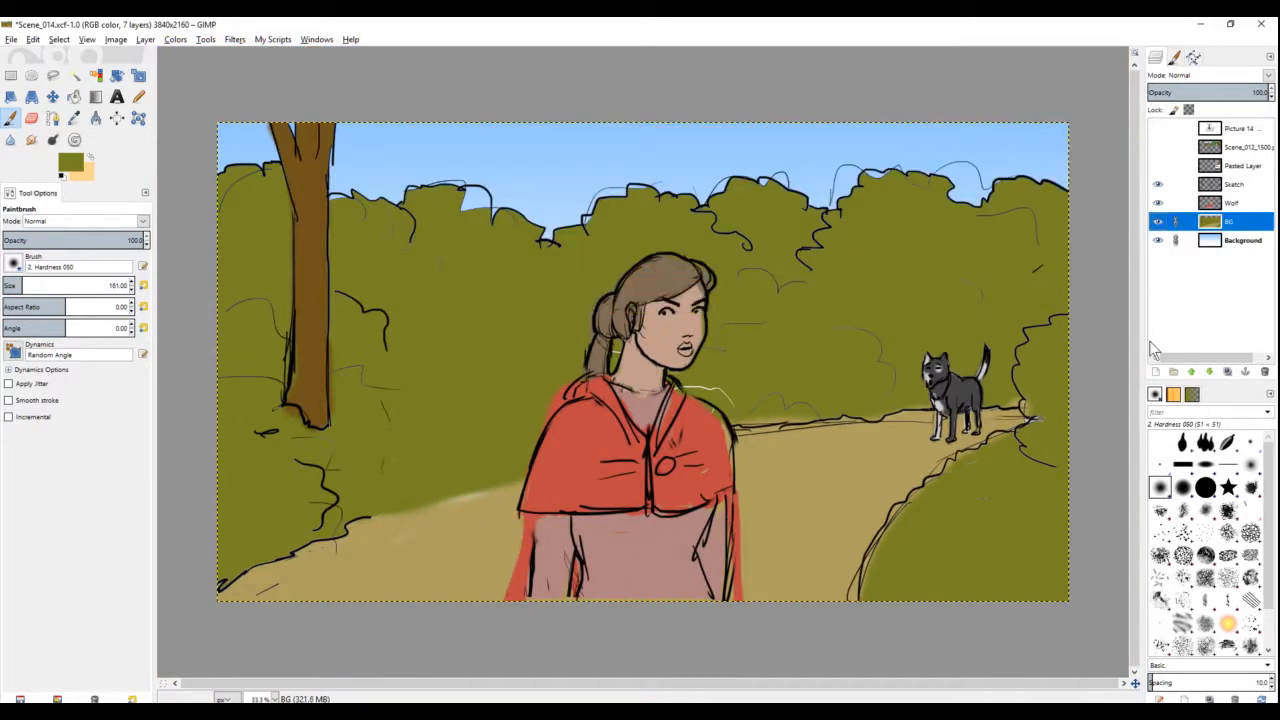
pyautogui.click(1157, 203)
pyautogui.click(1157, 221)
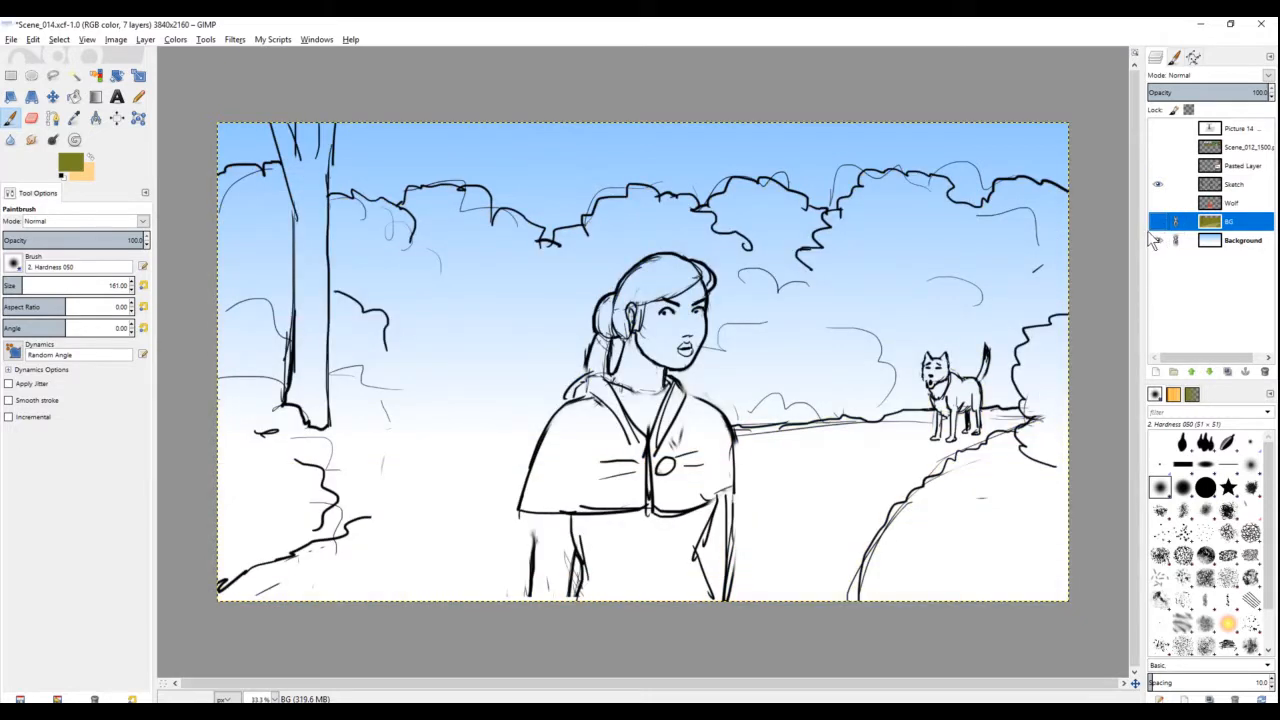
pyautogui.click(1245, 241)
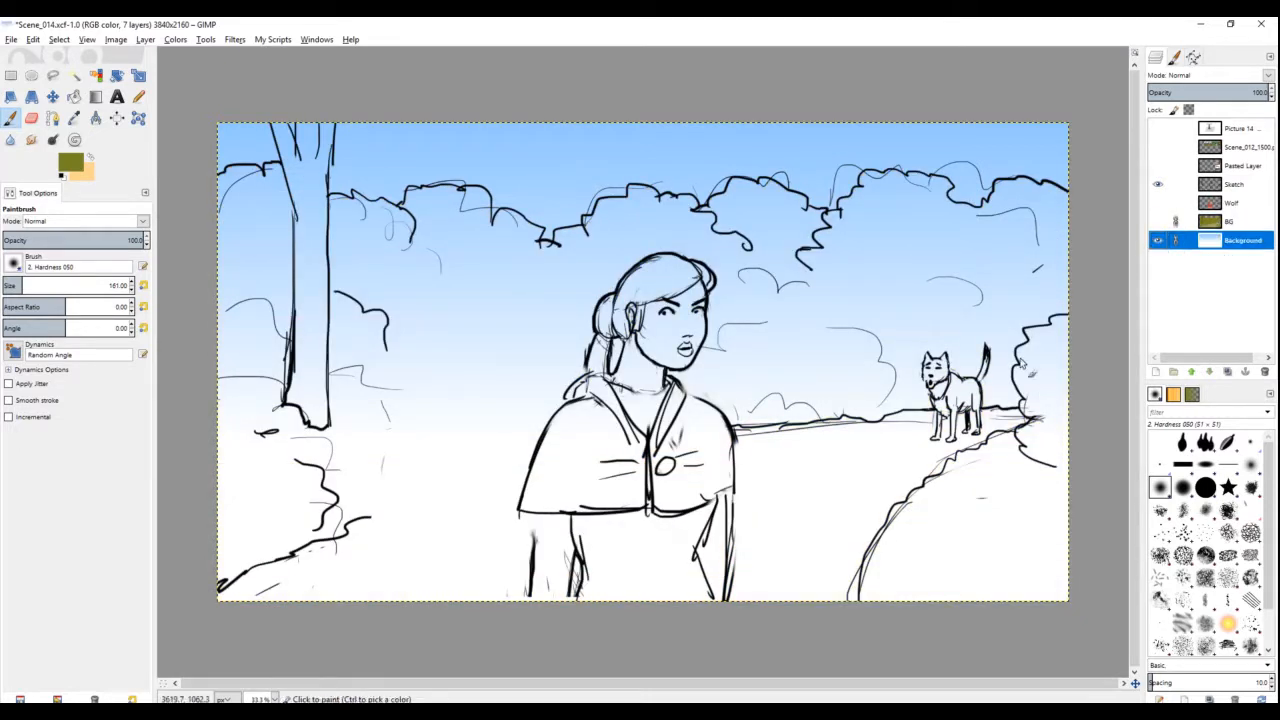
pyautogui.scroll(-1, 846, 365)
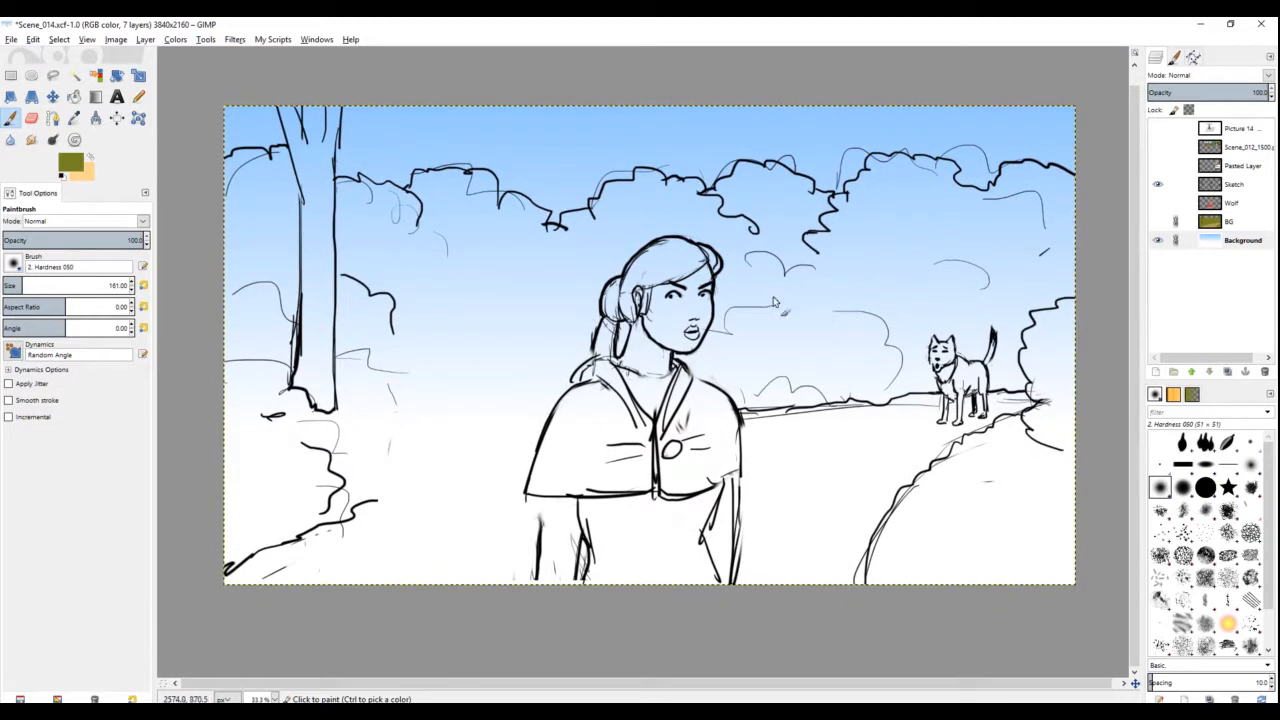
# Step: Set the foreground colour to black (000000)
pyautogui.click(70, 163)
pyautogui.moveTo(730, 280); pyautogui.dragTo(656, 374)
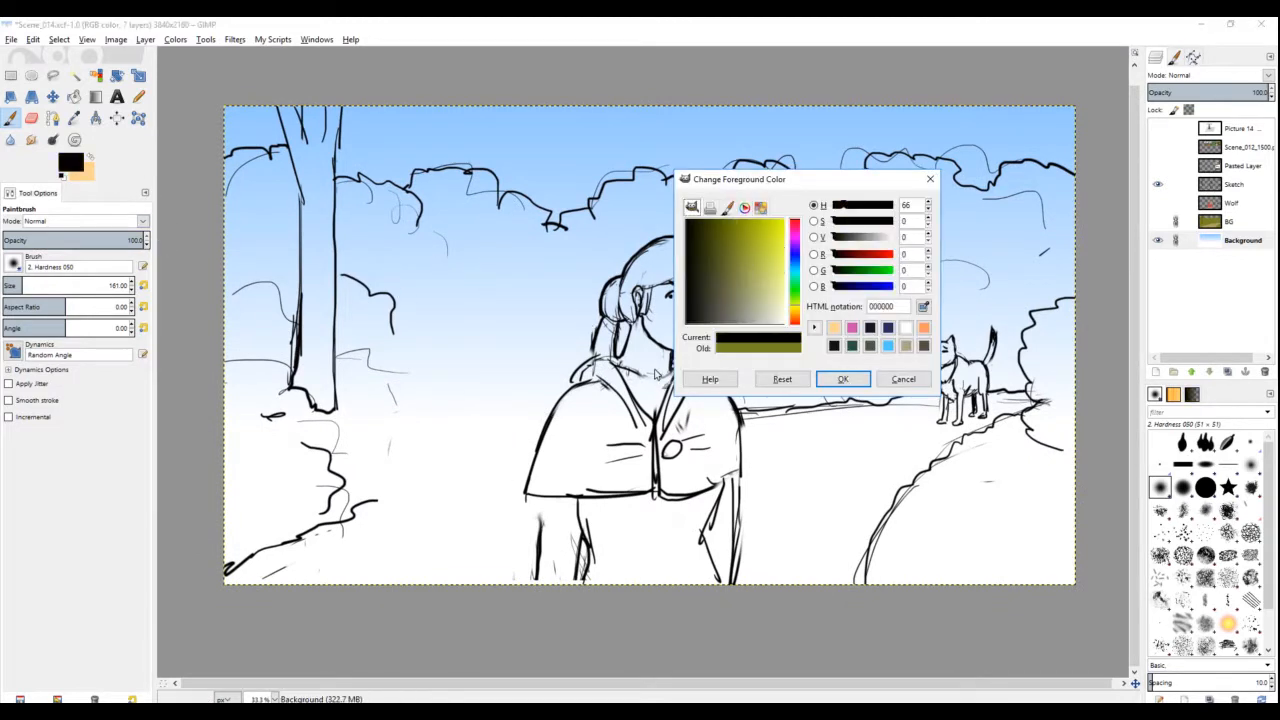
pyautogui.click(843, 379)
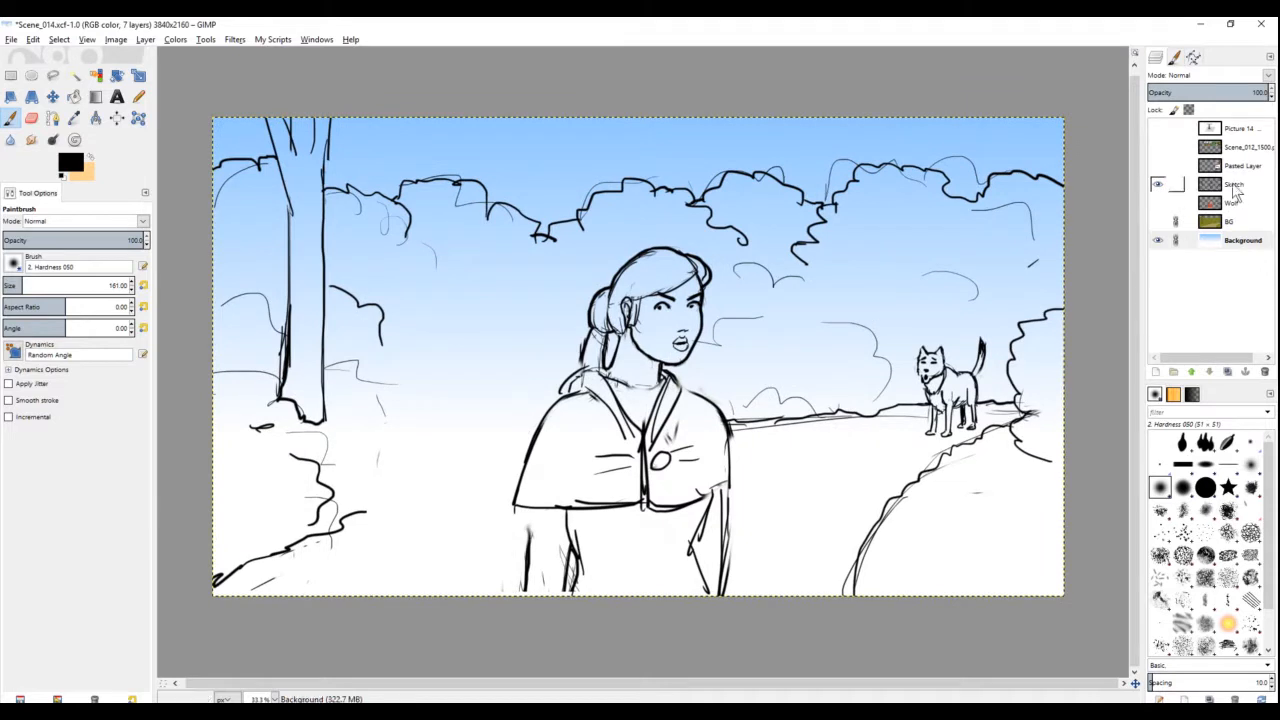
# Step: Make the Sketch layer active and toggle its visibility off and back on
pyautogui.click(1190, 185)
pyautogui.click(1158, 186)
pyautogui.click(1158, 186)
pyautogui.moveTo(580, 384); pyautogui.dragTo(594, 365)
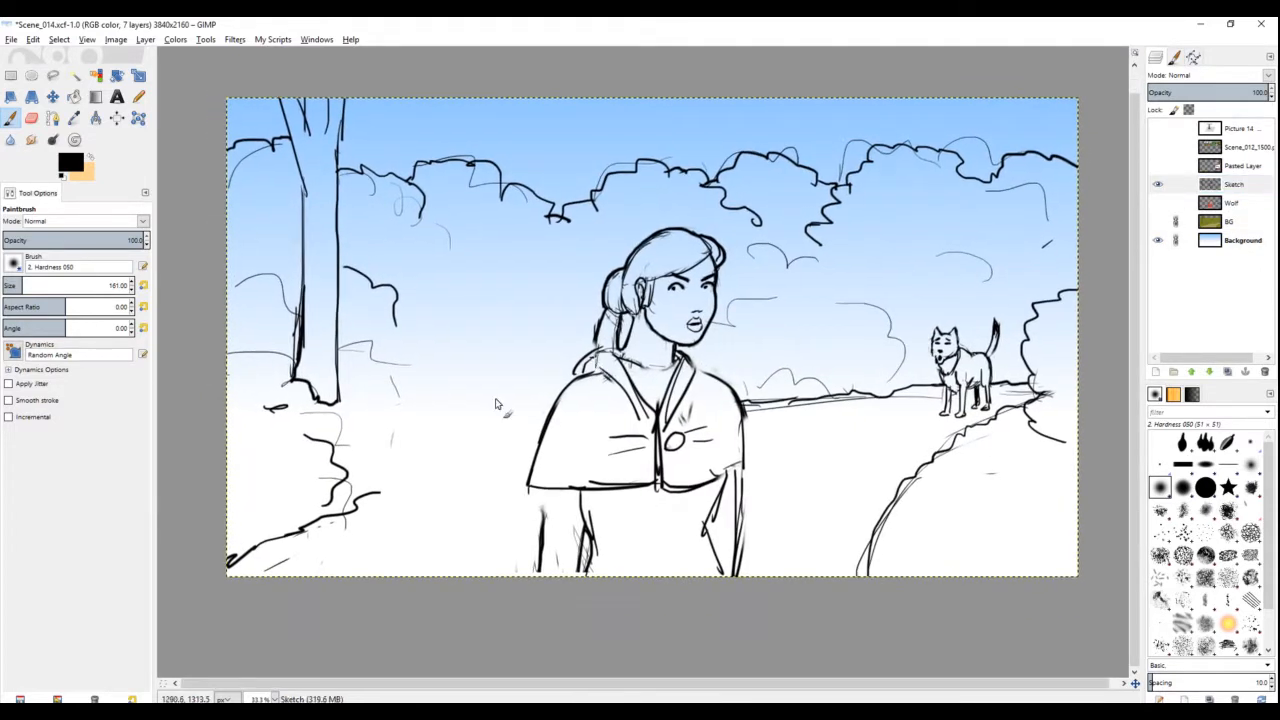
# Step: Try a black paintbrush stroke beside the girl, undo it, and reduce the brush size to 51
pyautogui.moveTo(503, 426); pyautogui.dragTo(470, 460)
pyautogui.hotkey('ctrl', 'z')
pyautogui.press('[')
pyautogui.press('[')
pyautogui.press('[')
pyautogui.press('[')
pyautogui.press('[')
pyautogui.press('[')
pyautogui.press('[')
pyautogui.press('[')
pyautogui.press('[')
pyautogui.press('[')
pyautogui.press('[')
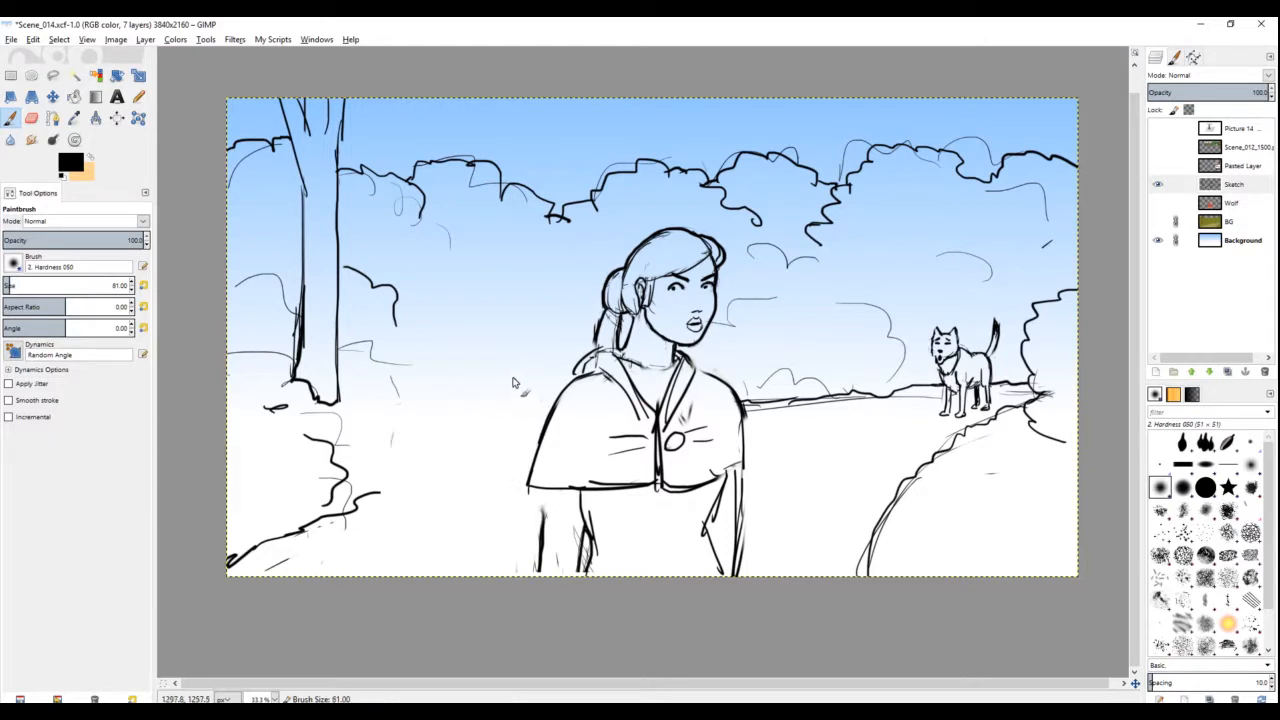
# Step: Try freehand black strokes beside the girl and a large oval around her on the Sketch layer, undoing them all
pyautogui.moveTo(524, 440)
pyautogui.mouseDown()
pyautogui.moveTo(380, 495)
pyautogui.moveTo(535, 440)
pyautogui.mouseUp()
pyautogui.hotkey('ctrl', 'z')
pyautogui.hotkey('ctrl', 'z')
pyautogui.moveTo(388, 495); pyautogui.dragTo(536, 440)
pyautogui.hotkey('ctrl', 'z')
pyautogui.moveTo(712, 228)
pyautogui.mouseDown()
pyautogui.moveTo(536, 530)
pyautogui.moveTo(841, 366)
pyautogui.moveTo(715, 262)
pyautogui.mouseUp()
pyautogui.moveTo(536, 380)
pyautogui.mouseDown()
pyautogui.moveTo(395, 382)
pyautogui.moveTo(414, 368)
pyautogui.moveTo(428, 420)
pyautogui.mouseUp()
pyautogui.hotkey('ctrl', 'z')
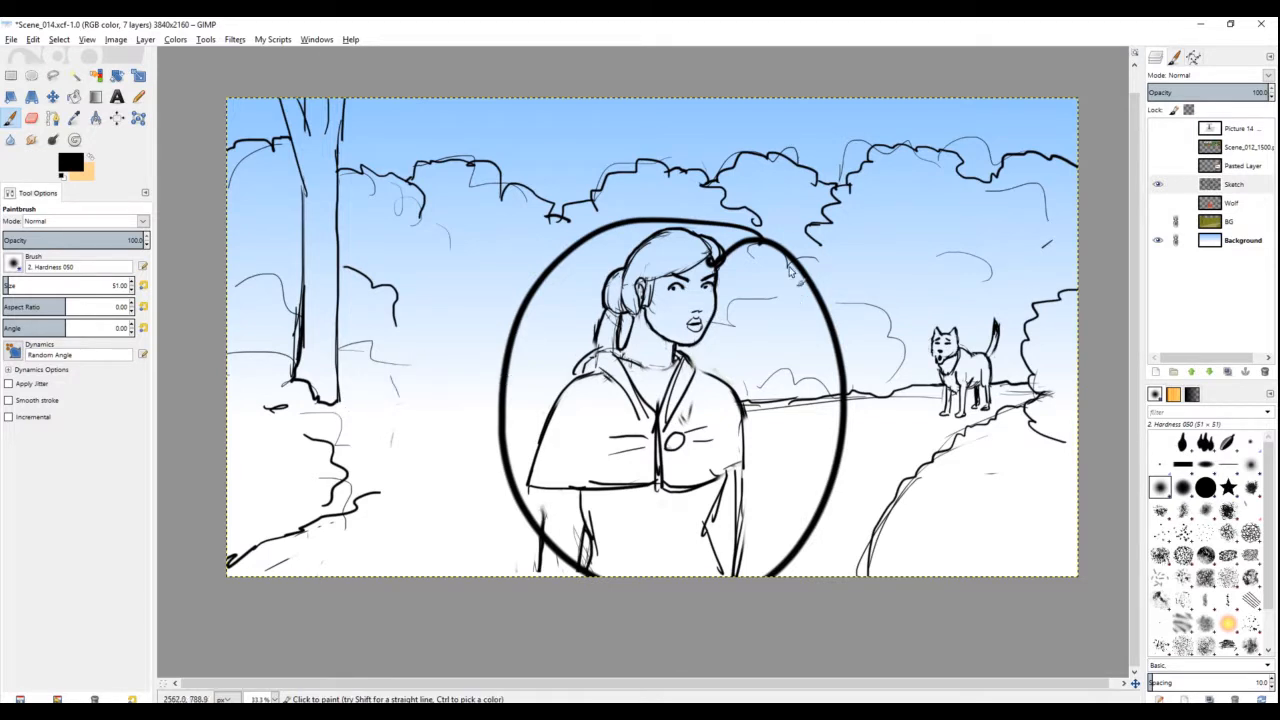
pyautogui.hotkey('ctrl', 'z')
pyautogui.hotkey('ctrl', 'z')
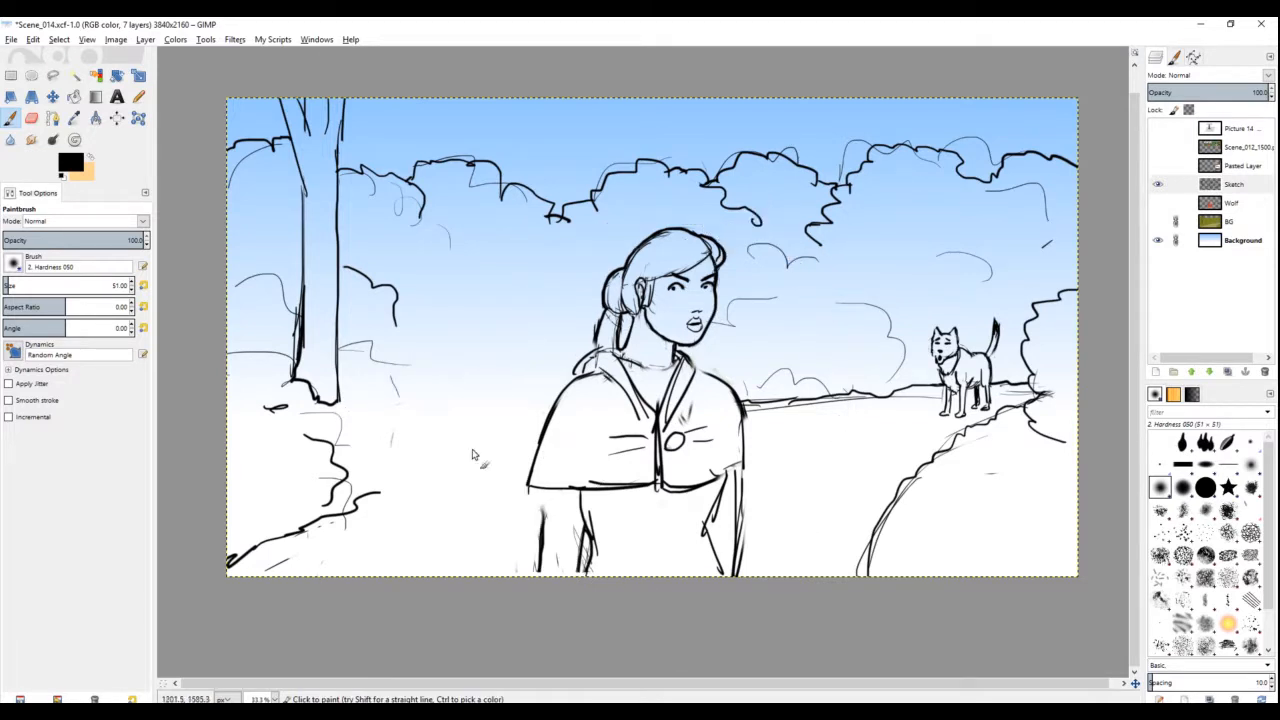
pyautogui.moveTo(530, 433); pyautogui.dragTo(385, 490)
pyautogui.hotkey('ctrl', 'z')
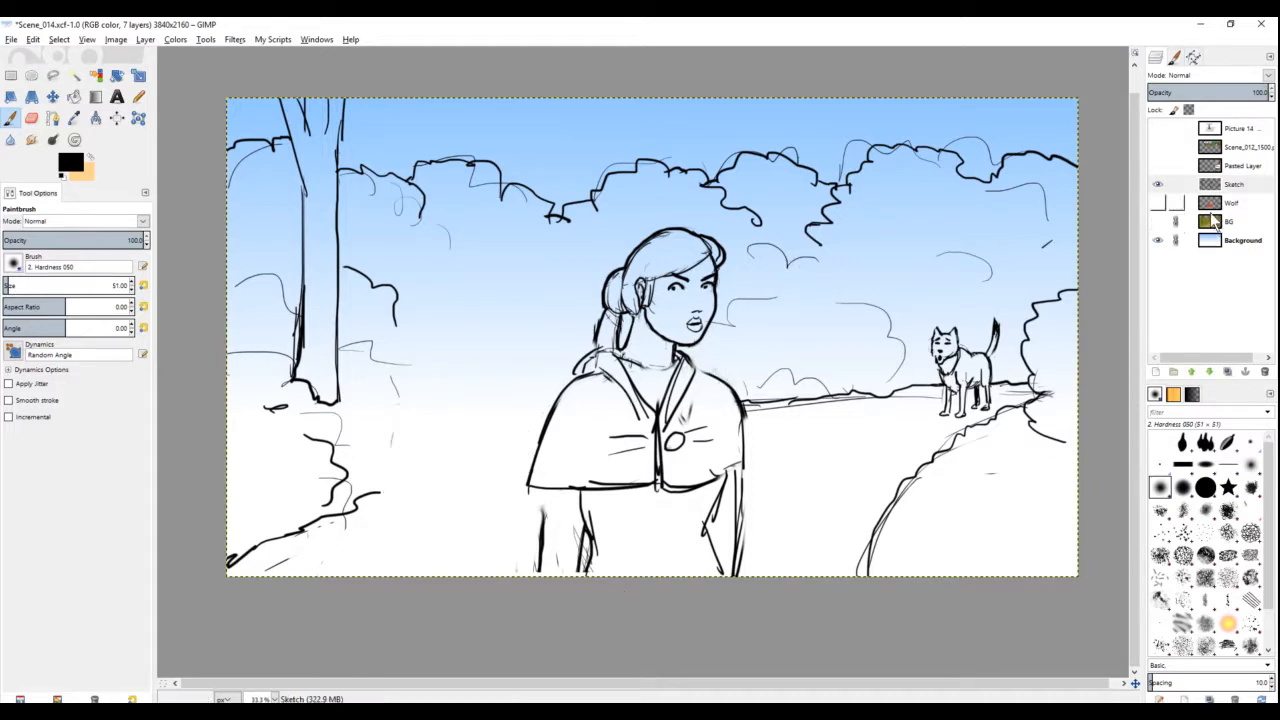
# Step: Show the Wolf and BG layers beneath the sketch, keeping the Background layer visible
pyautogui.click(1158, 204)
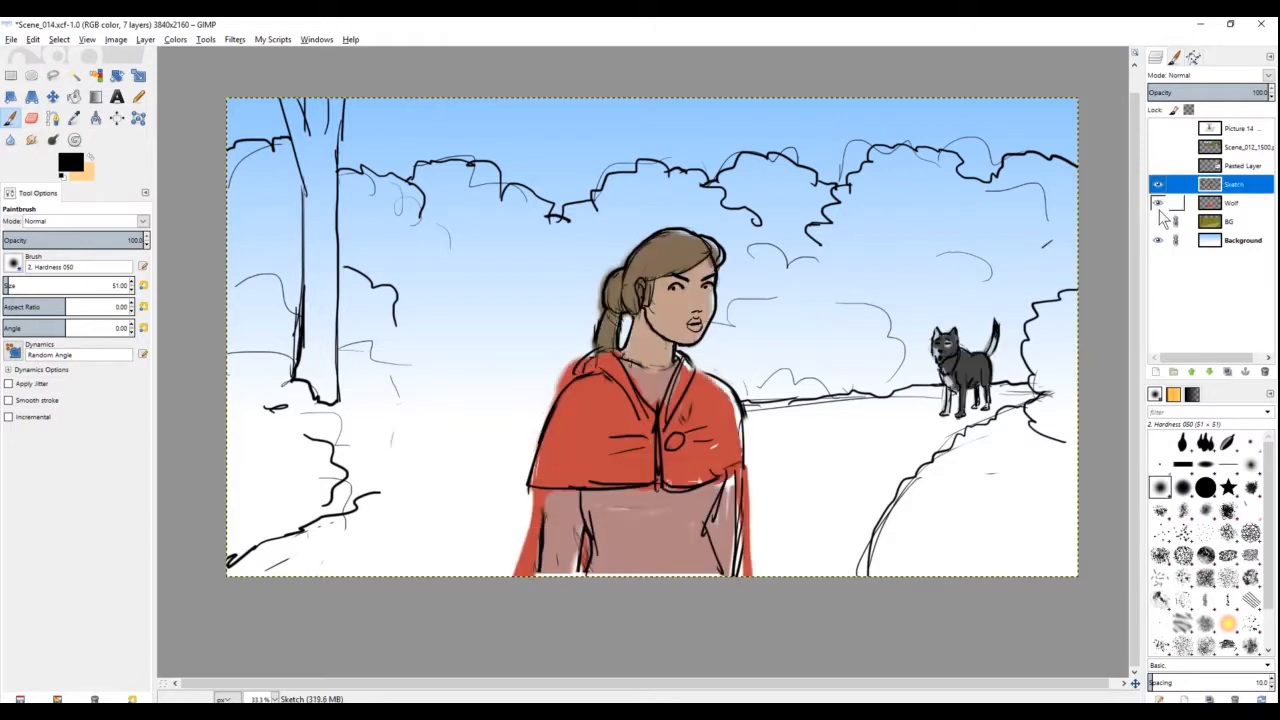
pyautogui.click(1158, 222)
pyautogui.click(1158, 239)
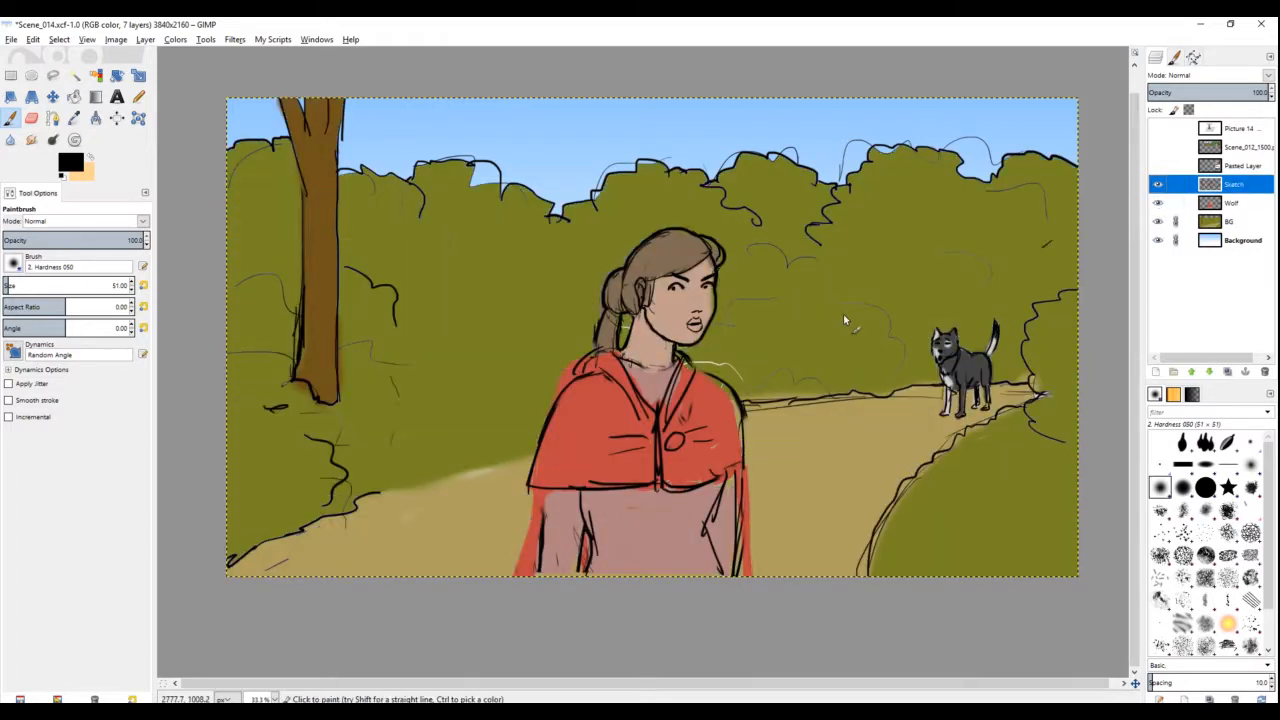
# Step: Toggle the Scene_012 reference layer's visibility to compare it with the flat colours, leaving it shown
pyautogui.click(1158, 147)
pyautogui.click(1158, 147)
pyautogui.click(1158, 147)
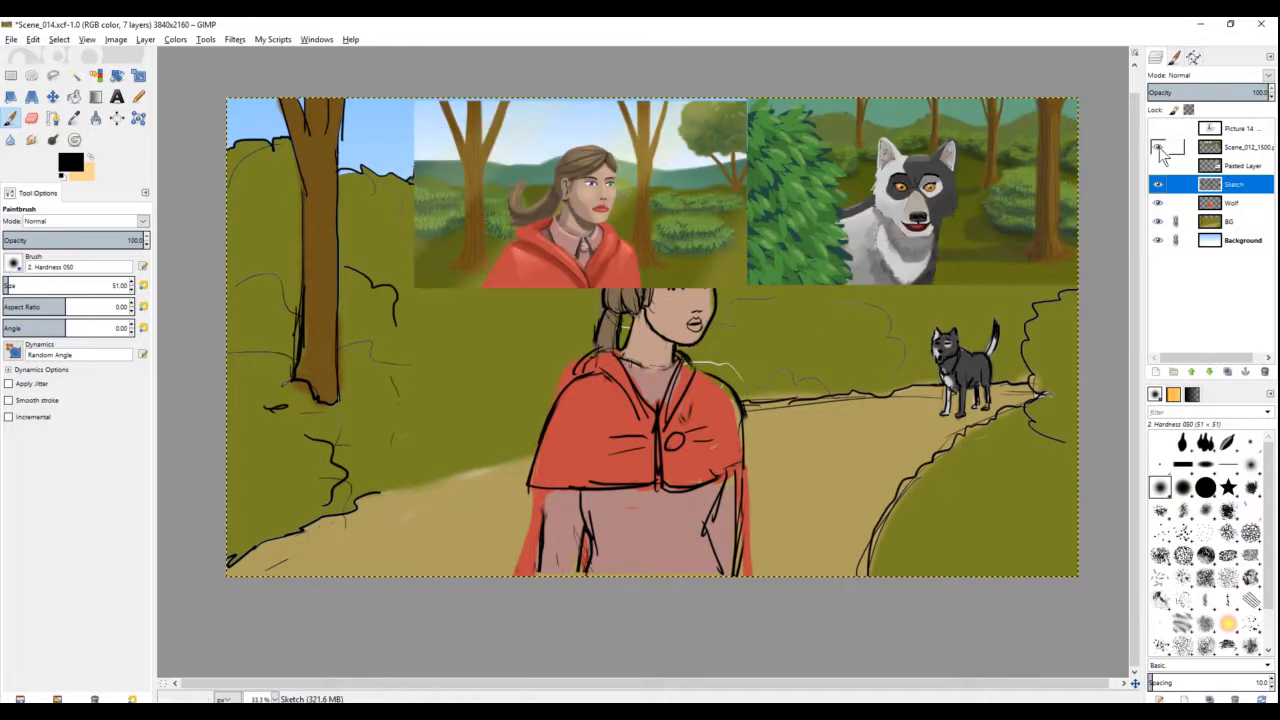
pyautogui.click(1158, 147)
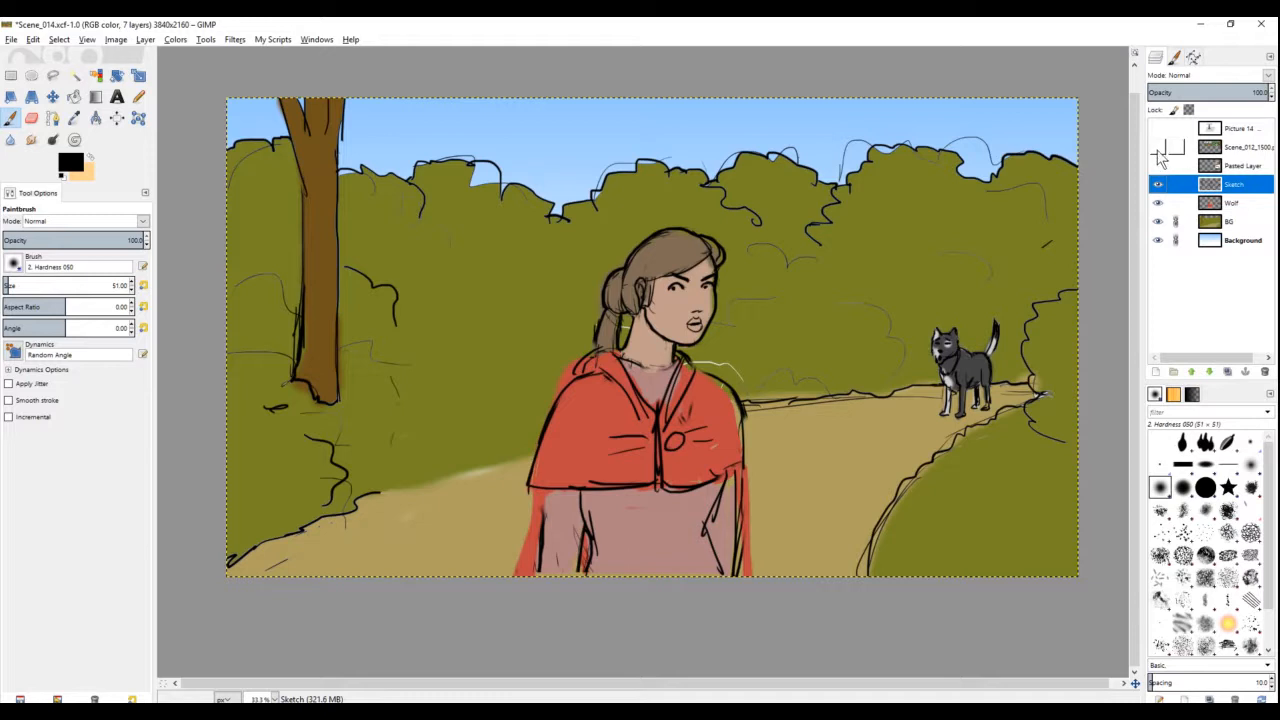
pyautogui.click(1158, 147)
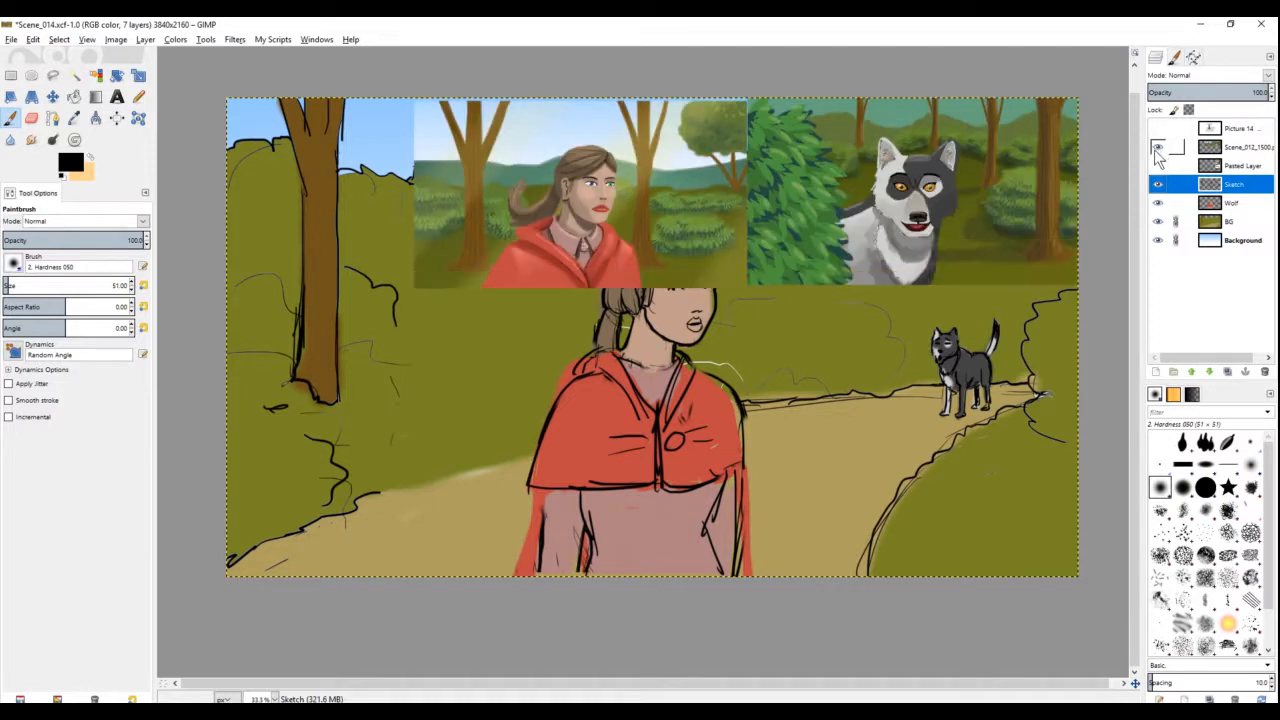
# Step: Sample the light grey and dark grey fur colours from the wolf's face in the reference painting
pyautogui.keyDown('ctrl'); pyautogui.scroll(3, 895, 333); pyautogui.keyUp('ctrl')
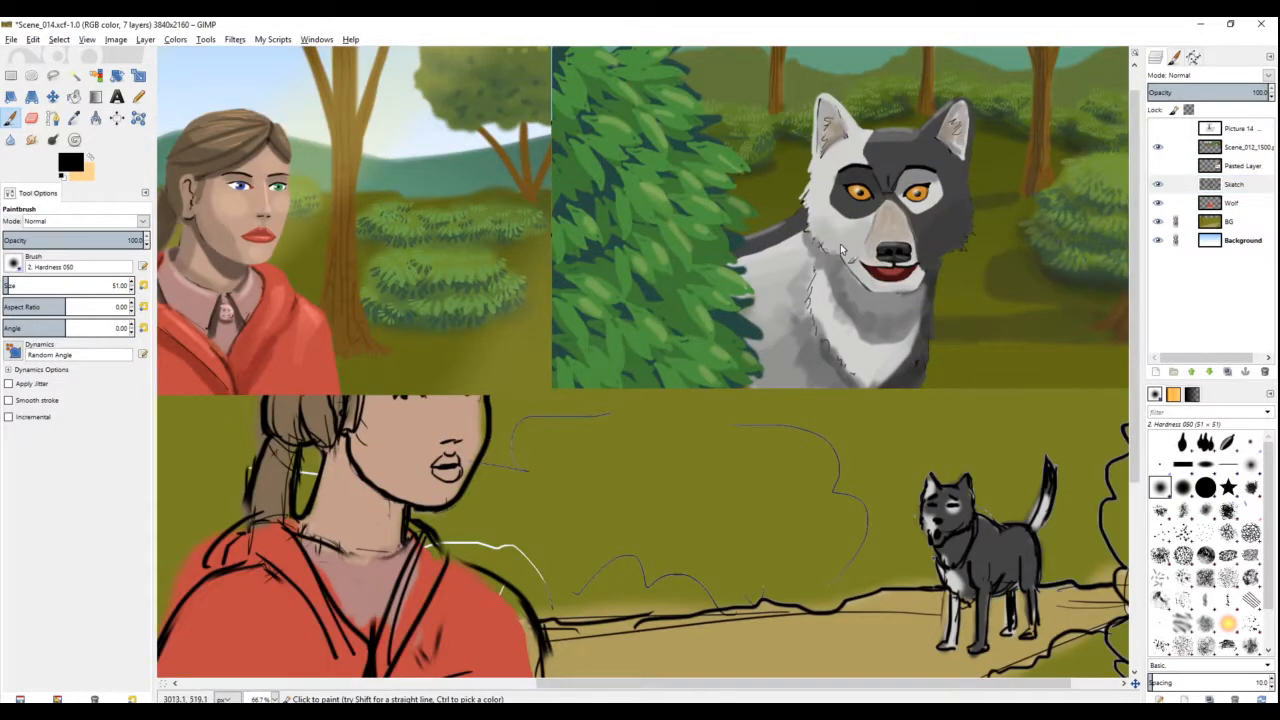
pyautogui.keyDown('ctrl'); pyautogui.click(859, 140); pyautogui.keyUp('ctrl')
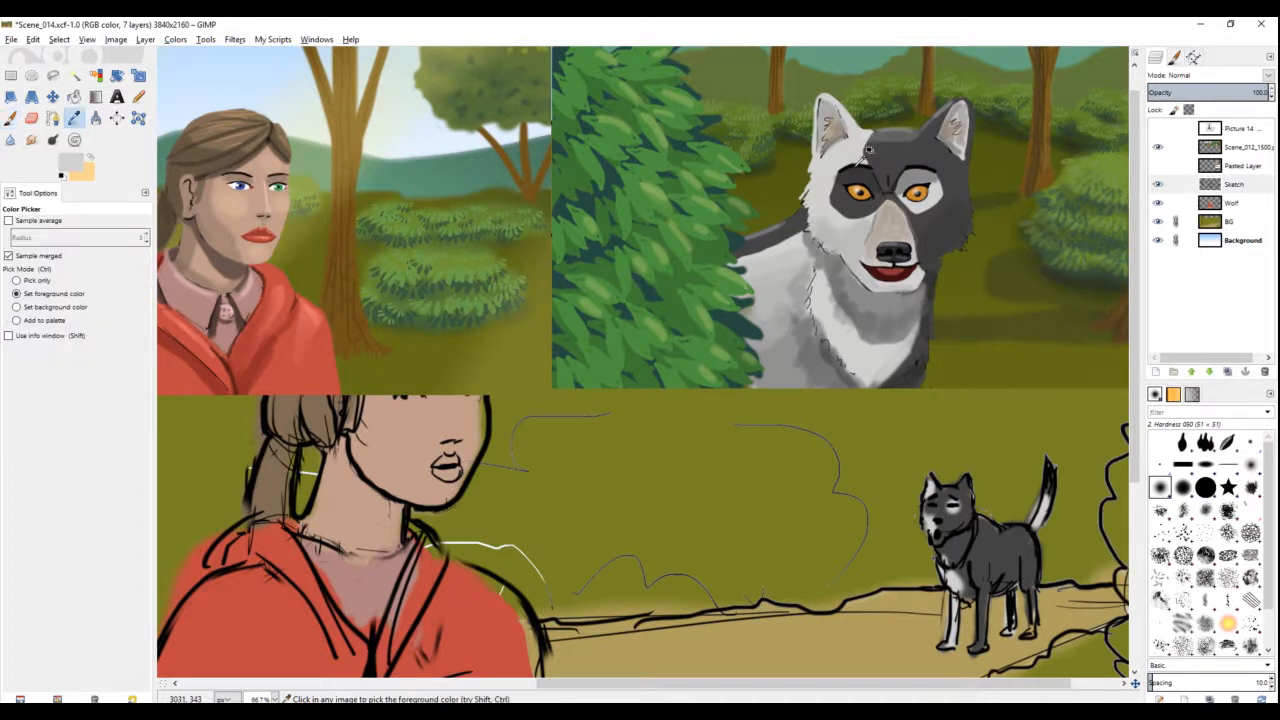
pyautogui.keyDown('ctrl'); pyautogui.scroll(2, 928, 218); pyautogui.keyUp('ctrl')
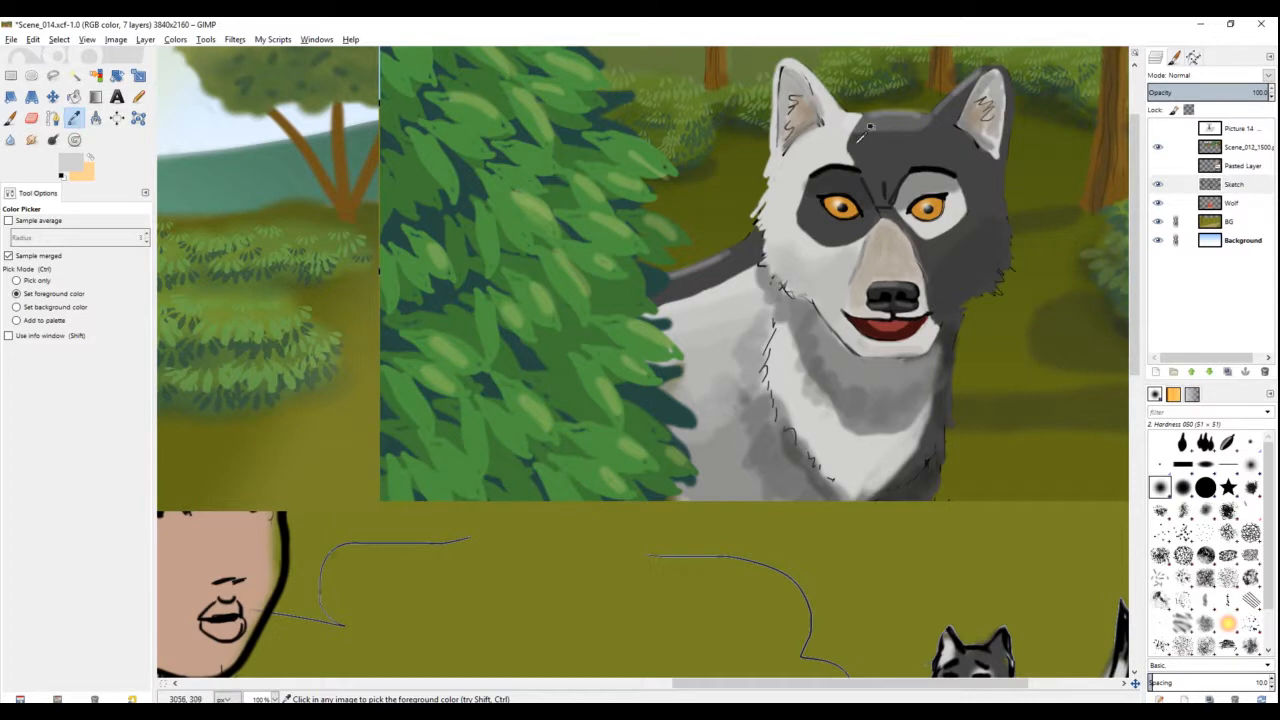
pyautogui.keyDown('ctrl'); pyautogui.click(949, 148); pyautogui.keyUp('ctrl')
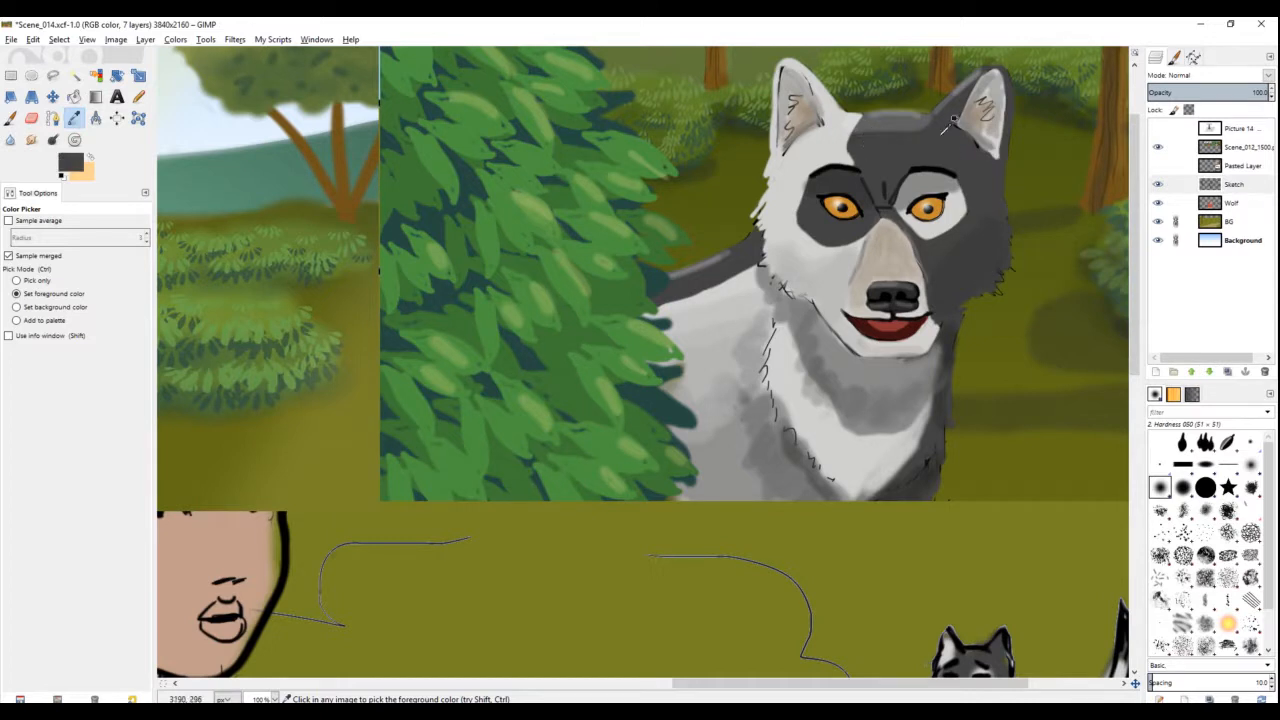
pyautogui.keyDown('ctrl'); pyautogui.scroll(-2, 878, 142); pyautogui.keyUp('ctrl')
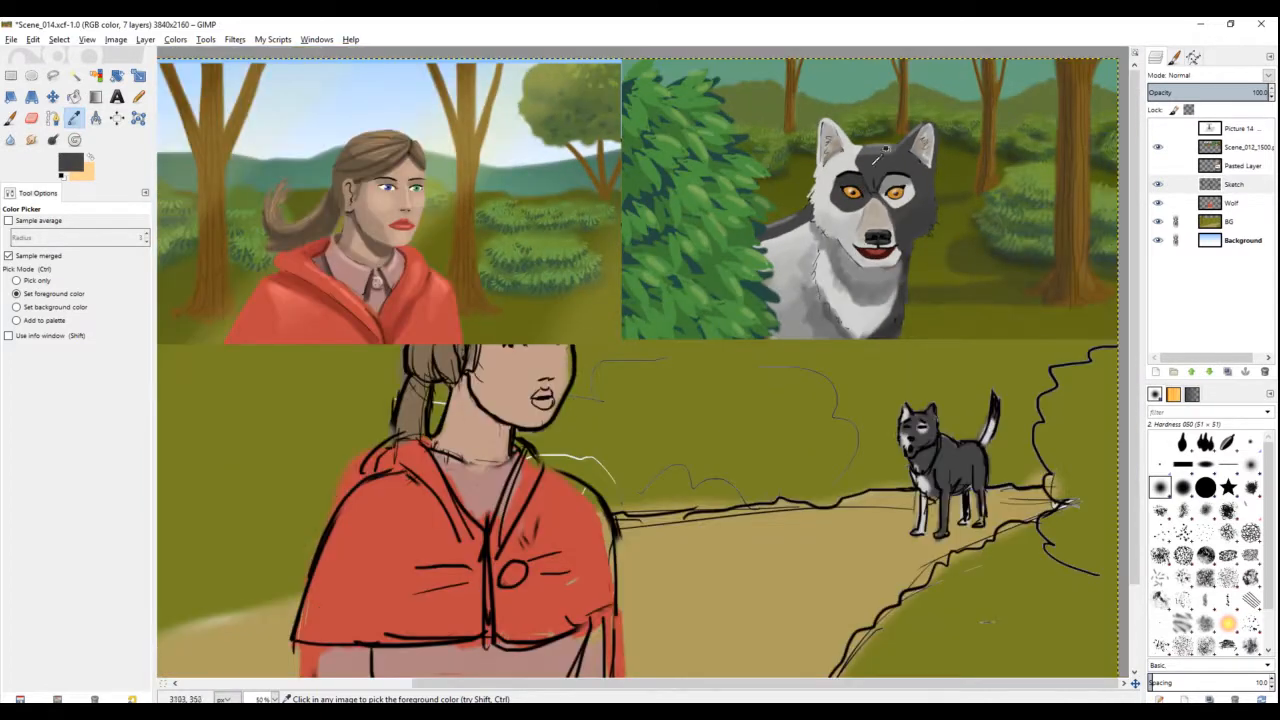
pyautogui.keyDown('ctrl'); pyautogui.scroll(1, 926, 183); pyautogui.keyUp('ctrl')
pyautogui.keyDown('ctrl'); pyautogui.scroll(1, 906, 143); pyautogui.keyUp('ctrl')
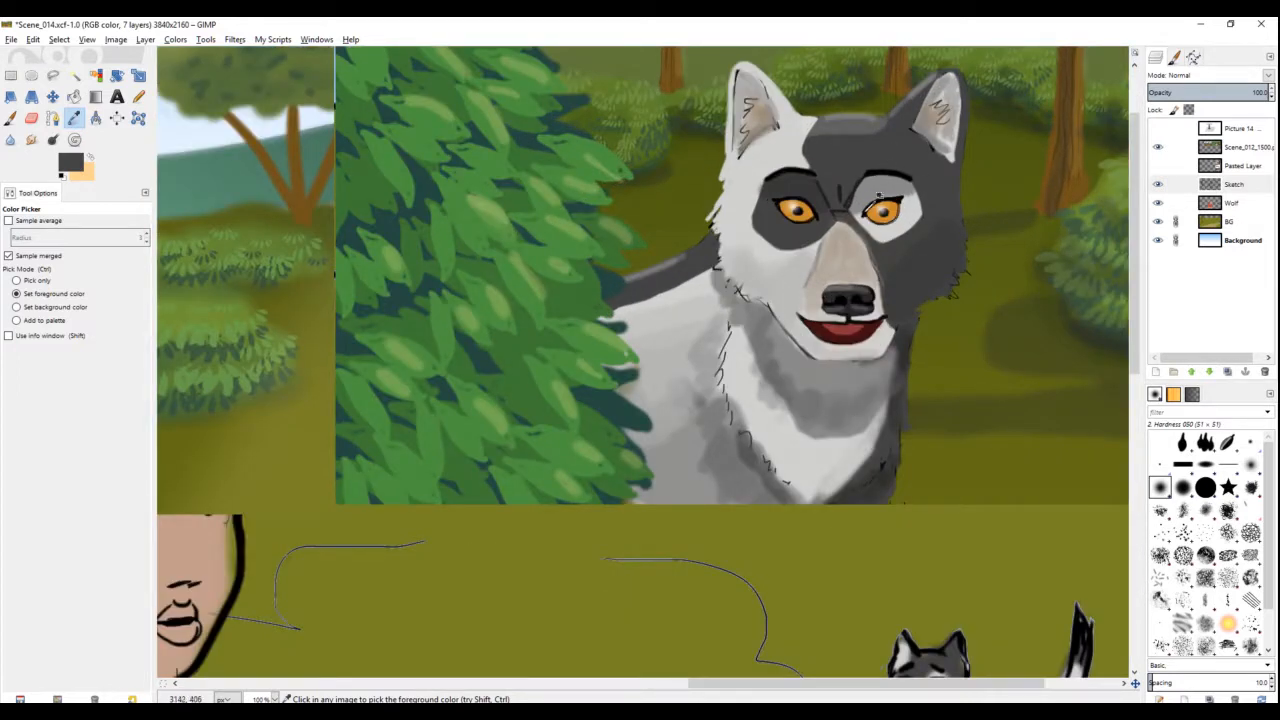
pyautogui.keyDown('ctrl'); pyautogui.scroll(2, 878, 196); pyautogui.keyUp('ctrl')
pyautogui.keyDown('ctrl'); pyautogui.scroll(-3, 835, 201); pyautogui.keyUp('ctrl')
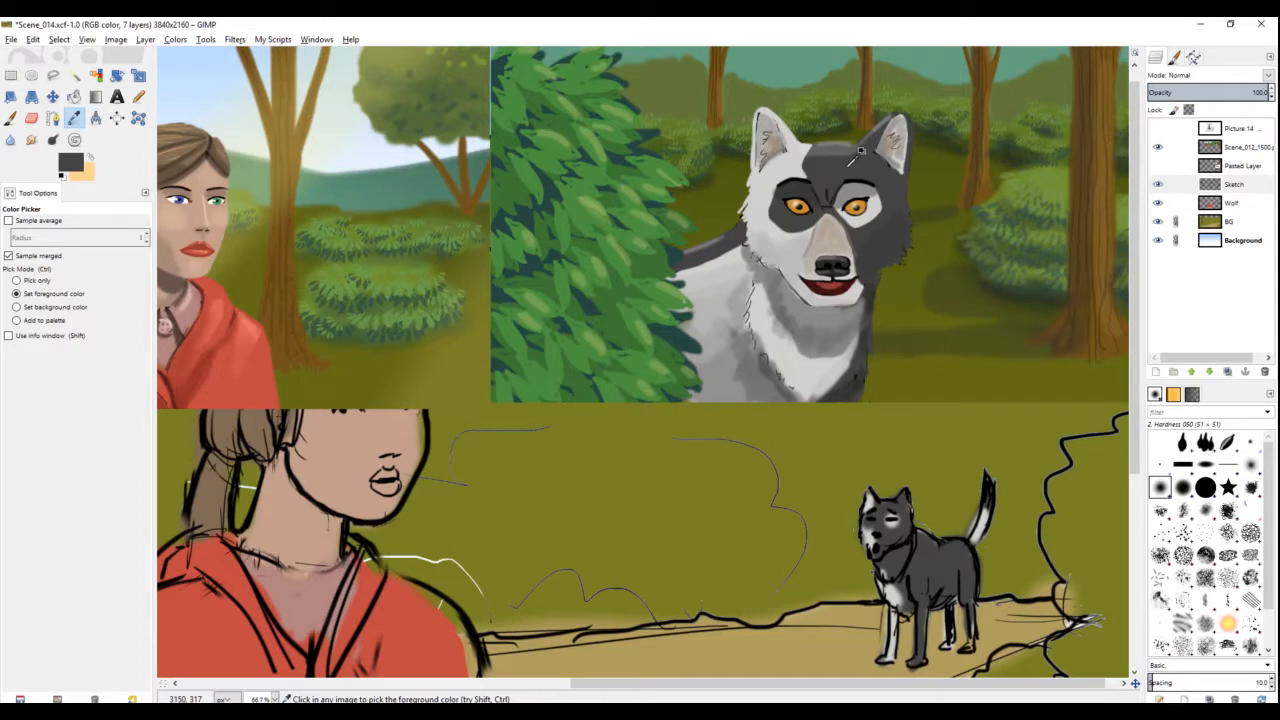
pyautogui.keyDown('ctrl'); pyautogui.scroll(-1, 862, 150); pyautogui.keyUp('ctrl')
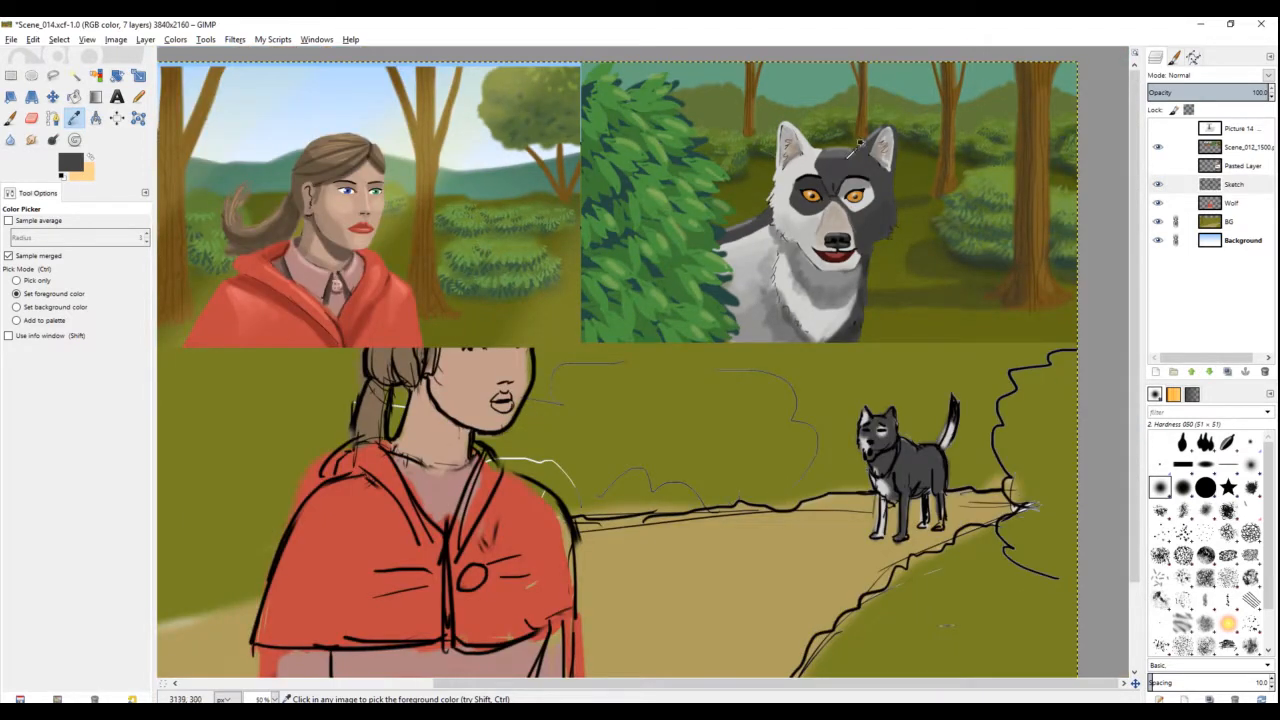
pyautogui.keyDown('ctrl'); pyautogui.scroll(-1, 800, 206); pyautogui.keyUp('ctrl')
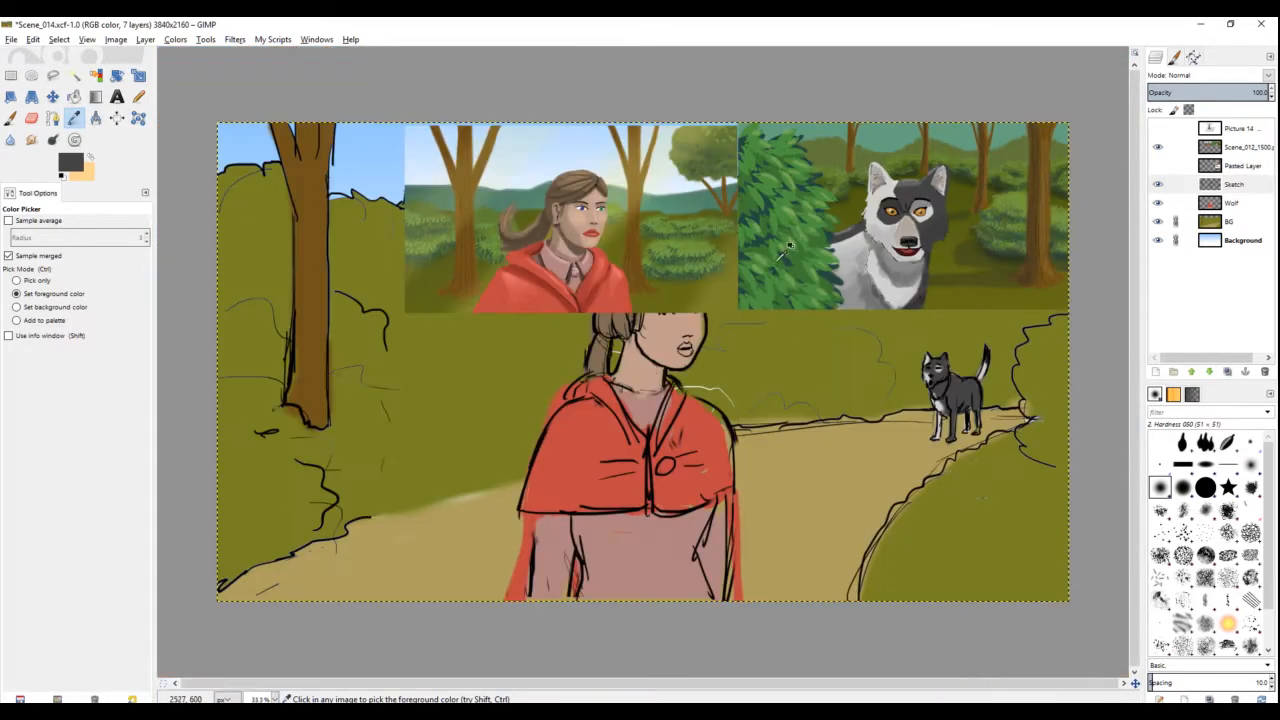
# Step: Sample the olive green of the foliage, toggle the Scene_012 reference layer again, and leave it hidden
pyautogui.click(702, 284)
pyautogui.click(1158, 147)
pyautogui.moveTo(788, 288); pyautogui.dragTo(768, 290)
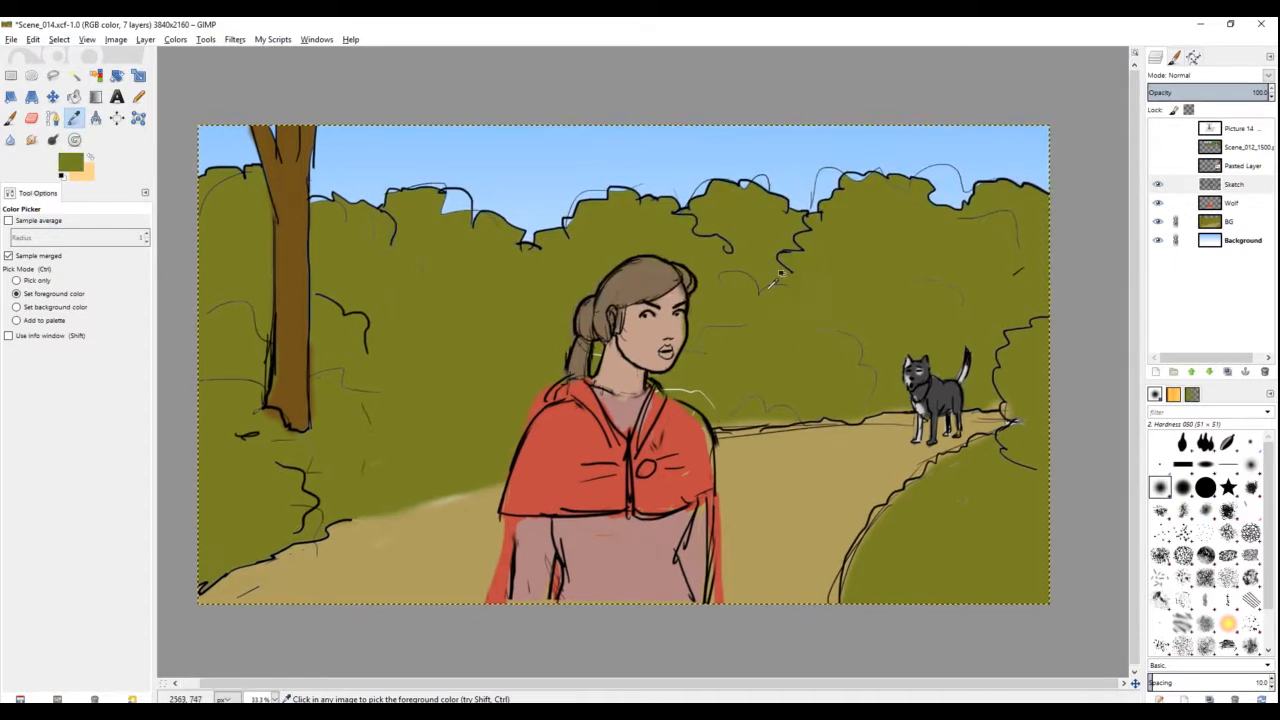
pyautogui.click(1158, 147)
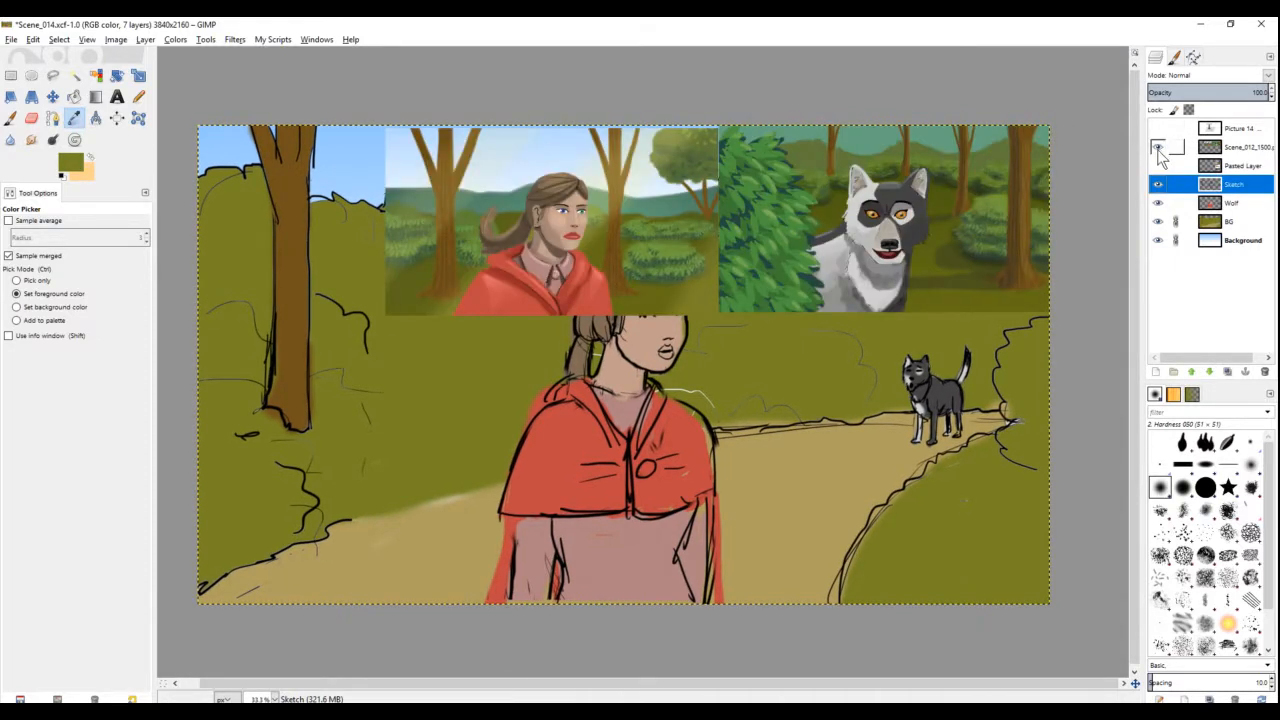
pyautogui.click(1158, 147)
# Step: Toggle the Sketch layer's visibility off and back on, and make the Wolf layer active
pyautogui.click(1243, 204)
pyautogui.click(1234, 184)
pyautogui.click(1158, 185)
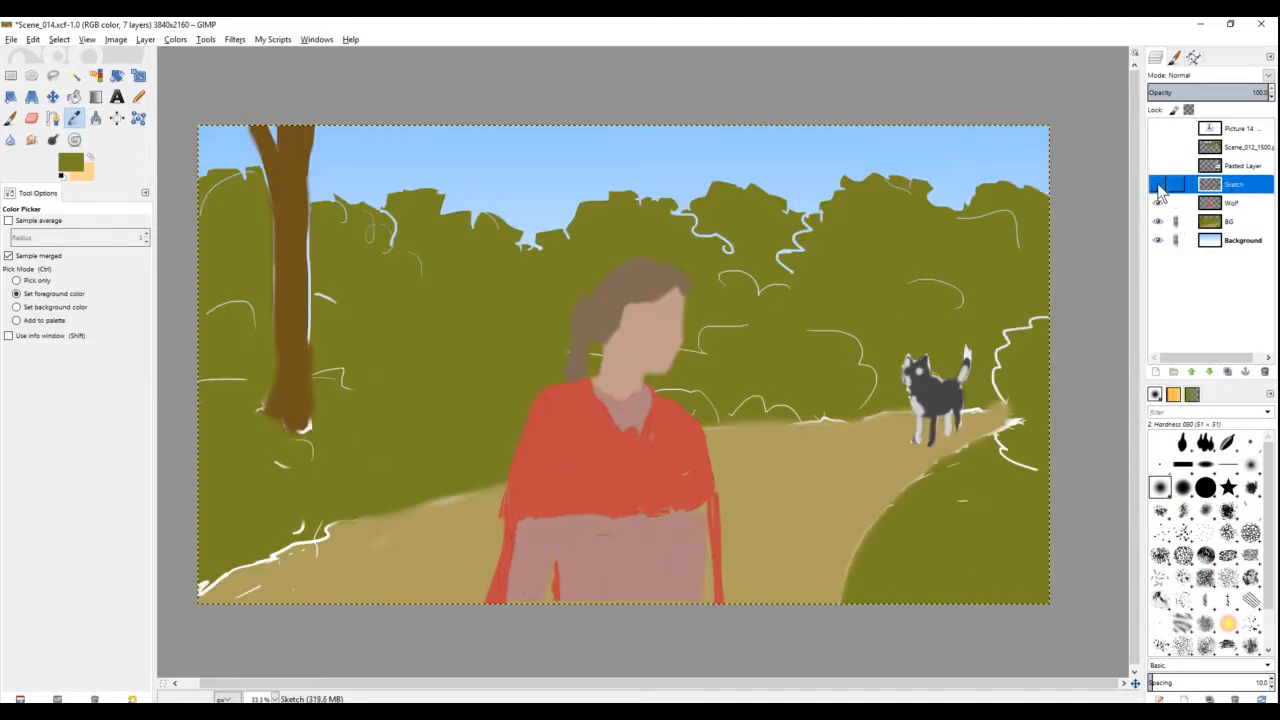
pyautogui.click(1158, 186)
pyautogui.click(1234, 205)
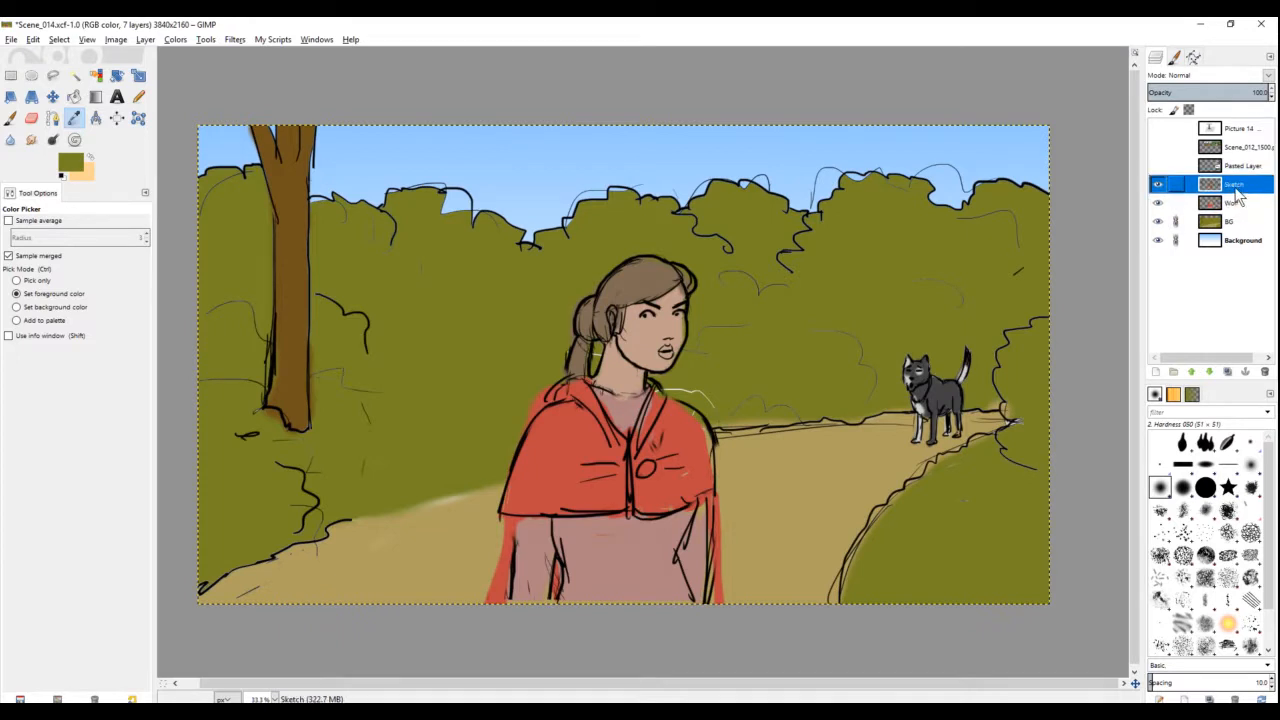
# Step: Sample the girl's skin colour and the darker tone at her collar, and switch to the Paintbrush
pyautogui.scroll(4, 640, 275)
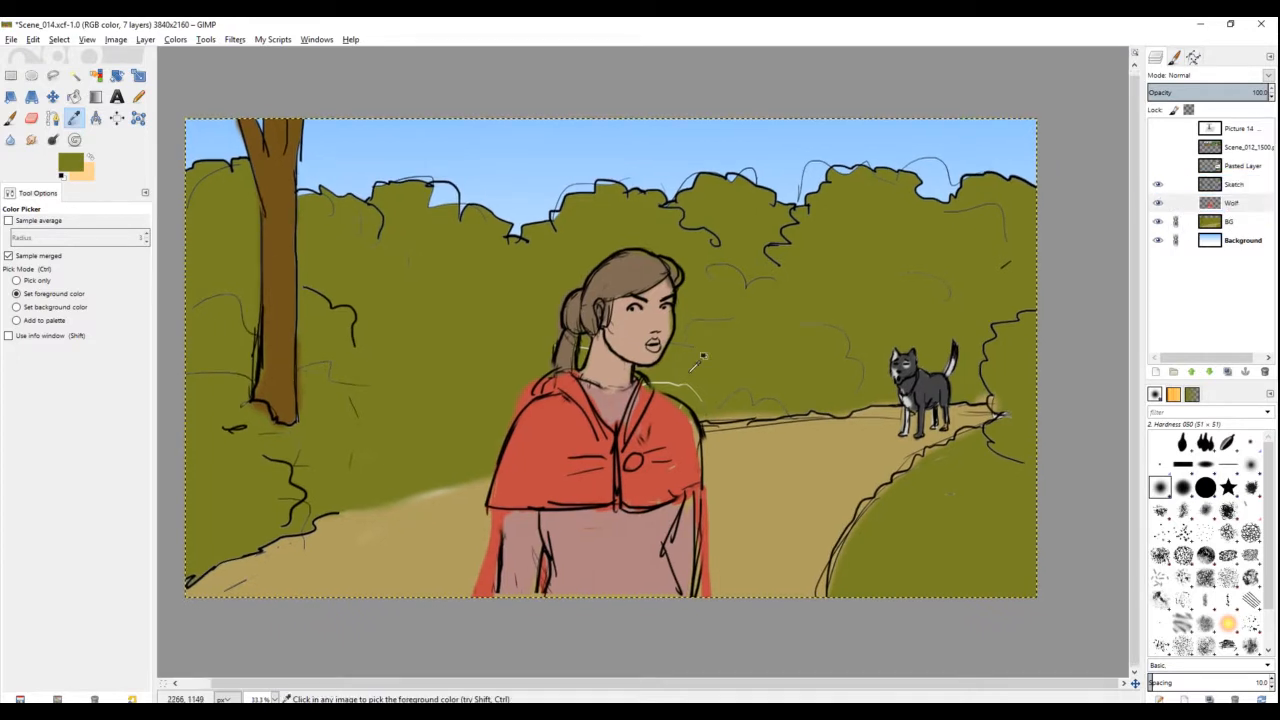
pyautogui.click(636, 277)
pyautogui.press('p')
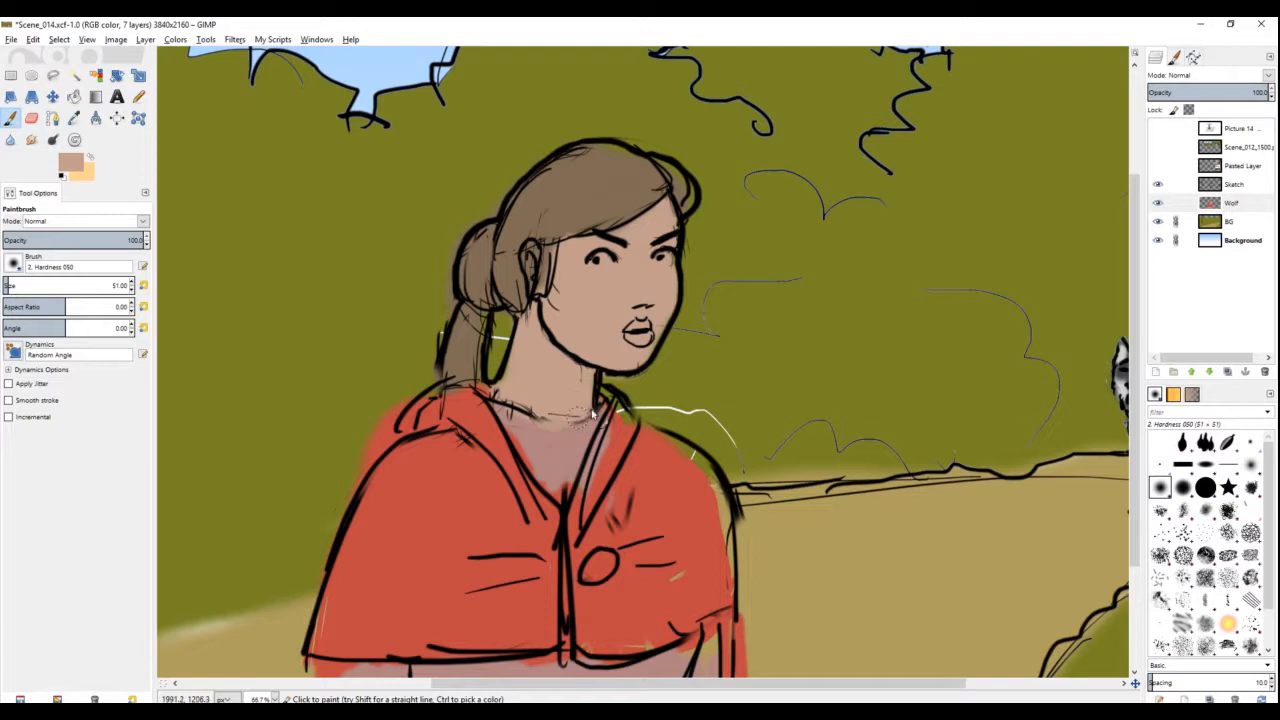
pyautogui.moveTo(556, 439); pyautogui.dragTo(589, 327)
pyautogui.press('o')
pyautogui.click(587, 326)
pyautogui.press('p')
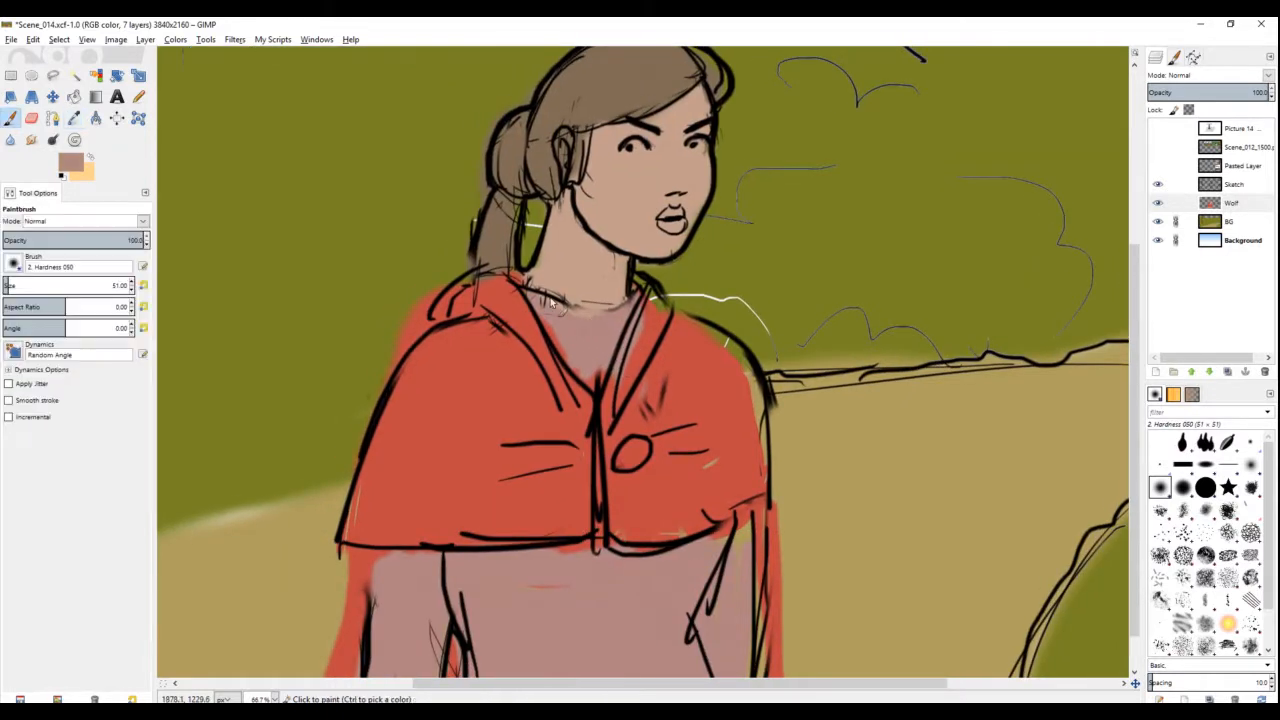
# Step: Sample the cloak's red and paint over the gap along its shoulder edge on the Wolf layer
pyautogui.keyDown('ctrl'); pyautogui.click(412, 340); pyautogui.keyUp('ctrl')
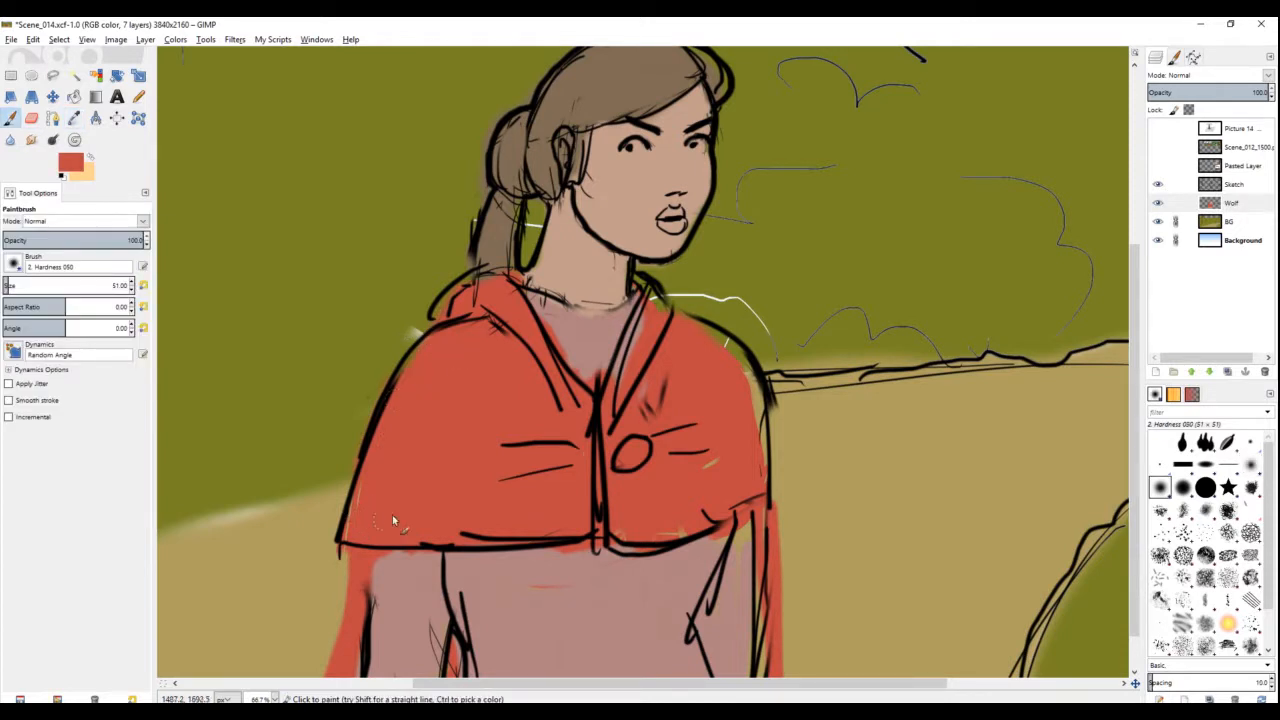
pyautogui.moveTo(523, 507); pyautogui.dragTo(543, 396)
pyautogui.moveTo(715, 228); pyautogui.dragTo(736, 249)
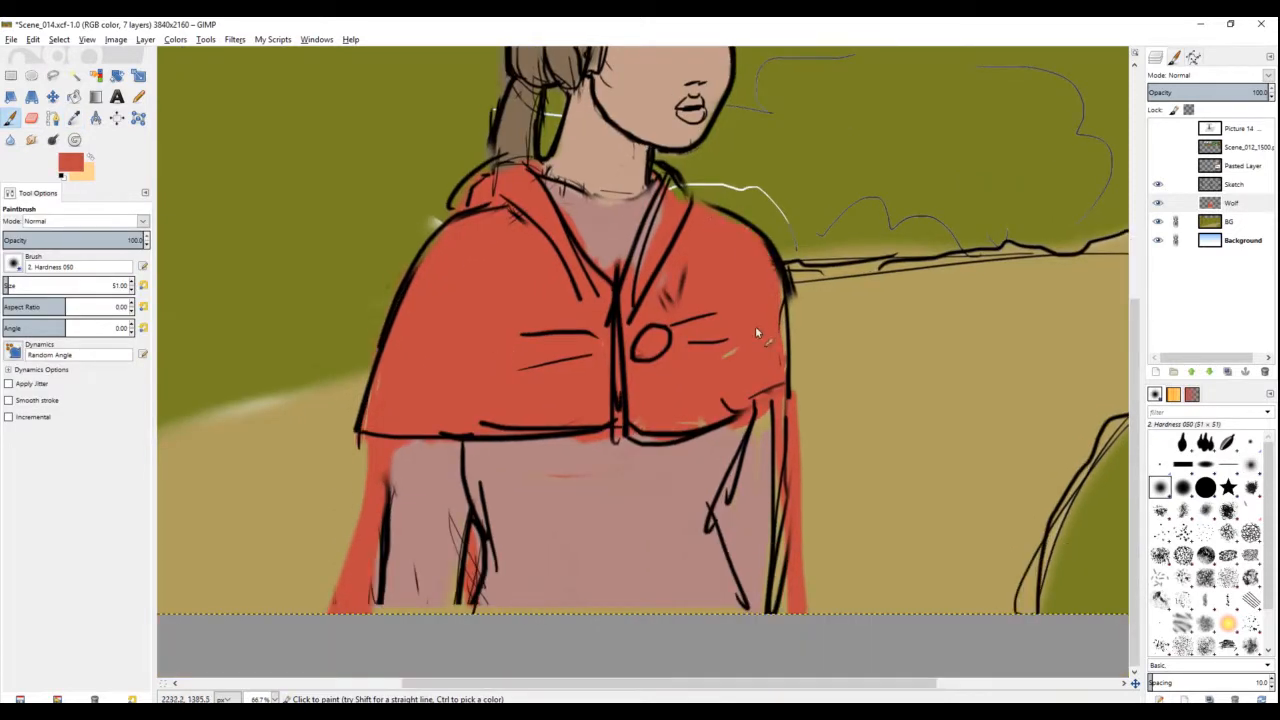
# Step: Link the Wolf and Sketch layers with the BG and Background layers and flip the whole scene horizontally
pyautogui.click(1178, 202)
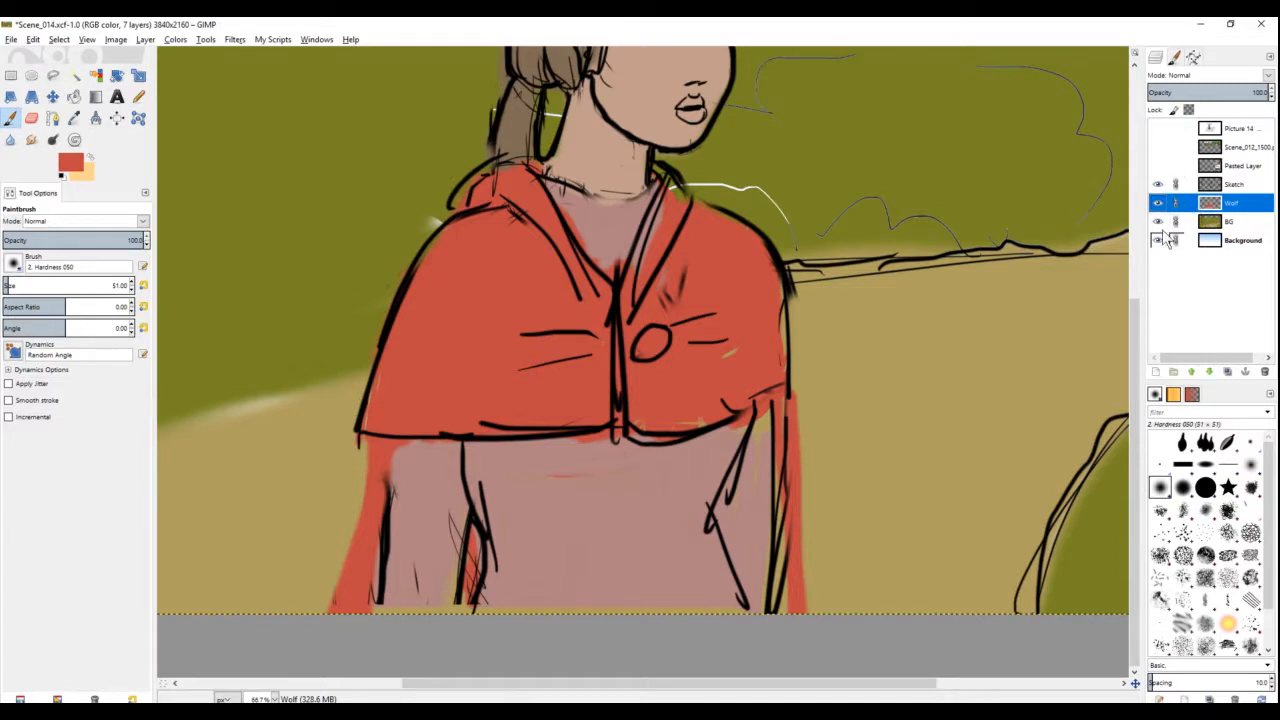
pyautogui.scroll(-1, 879, 376)
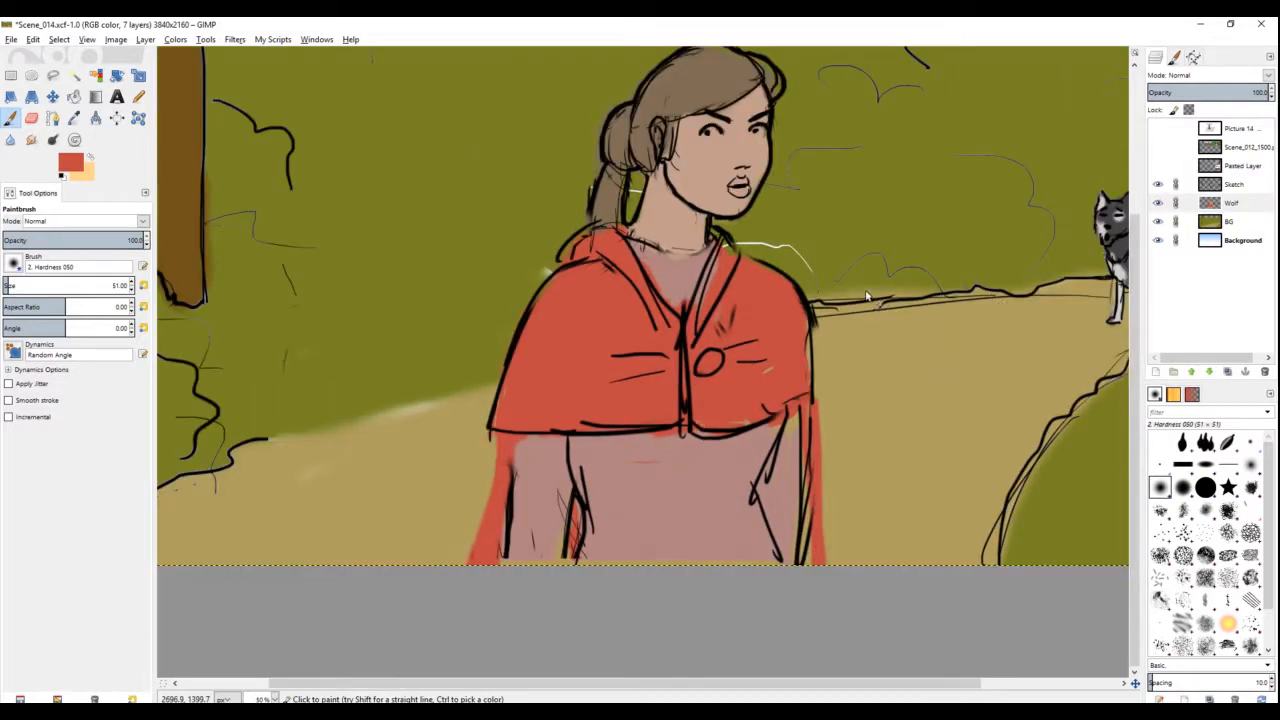
pyautogui.press('m')
pyautogui.scroll(-2, 648, 358)
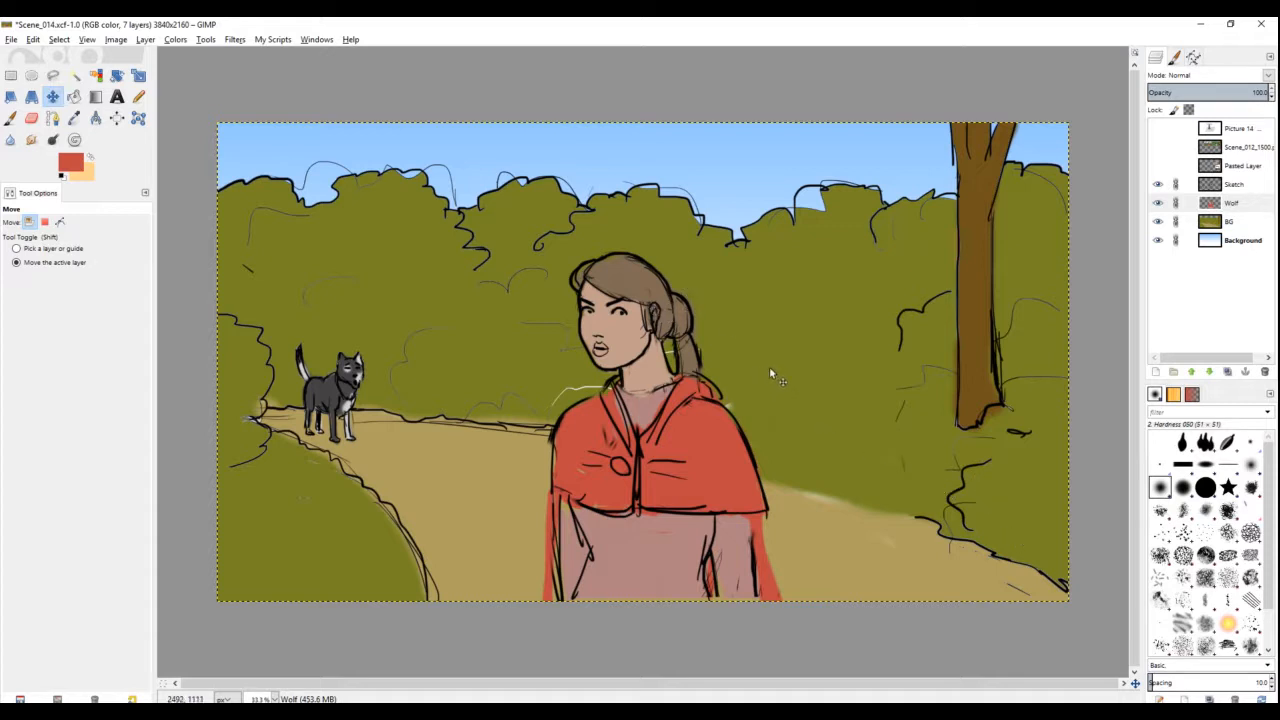
pyautogui.click(1172, 203)
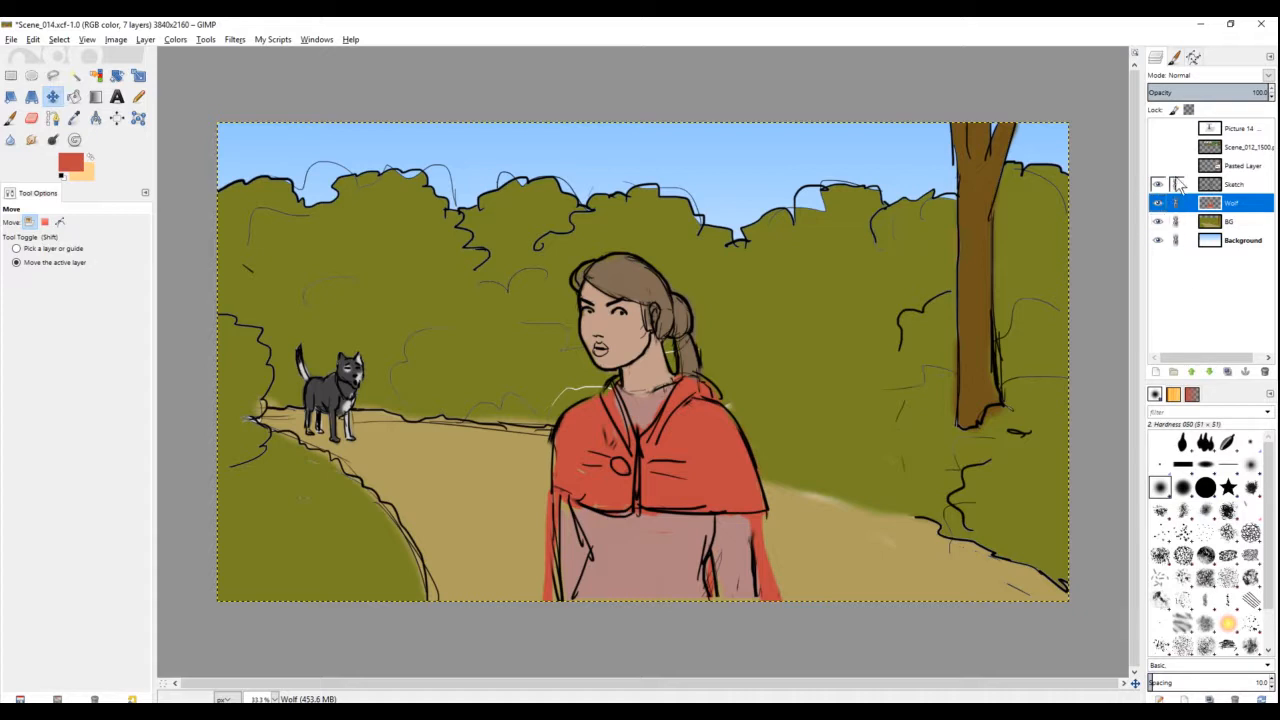
pyautogui.moveTo(787, 348); pyautogui.dragTo(799, 346)
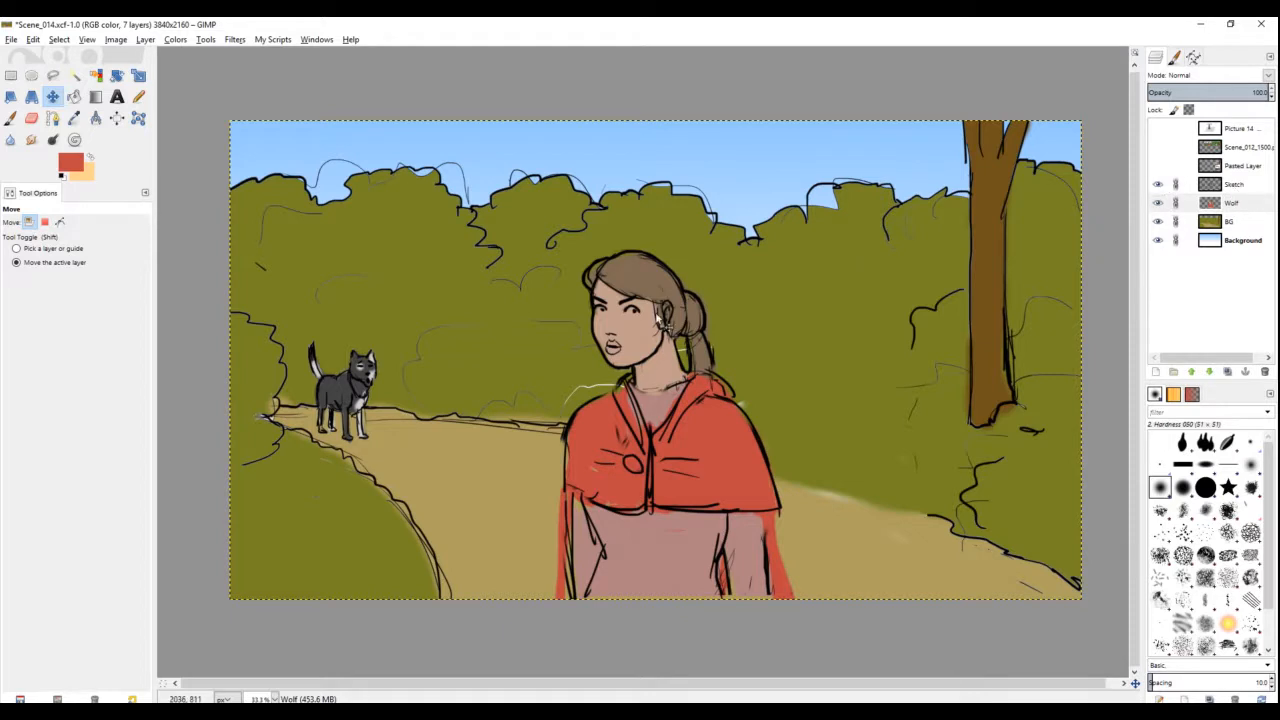
pyautogui.moveTo(646, 314); pyautogui.dragTo(656, 301)
# Step: Make the Sketch layer active and erase the outline bump at the front of the girl's hair
pyautogui.click(1238, 187)
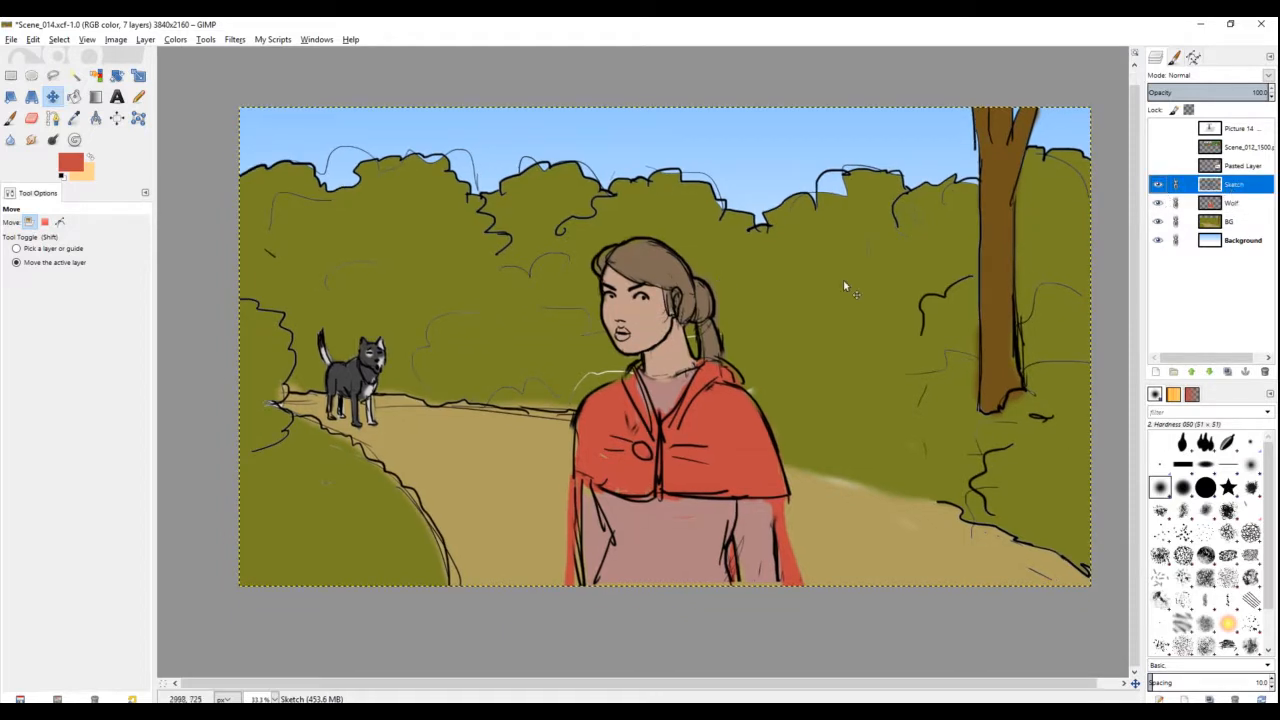
pyautogui.moveTo(600, 263); pyautogui.dragTo(591, 251)
pyautogui.hotkey('shift', 'e')
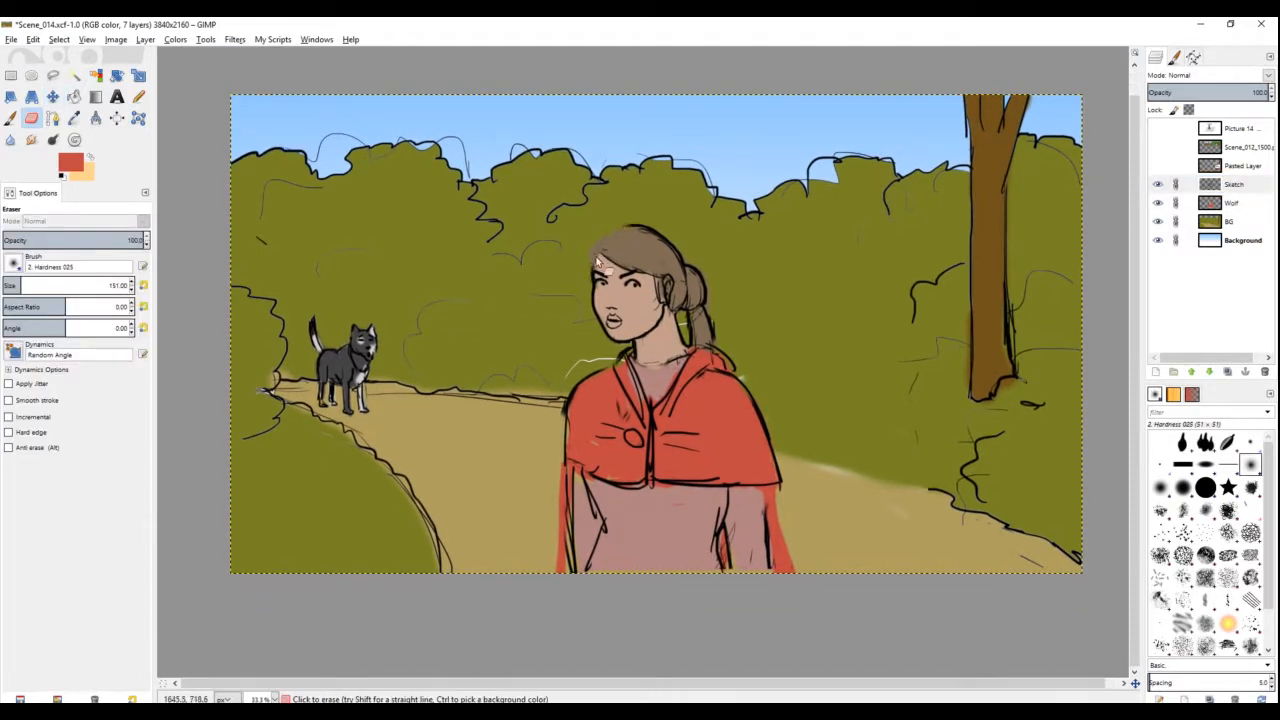
# Step: Switch to the Paintbrush and set its foreground colour to black (000000)
pyautogui.press('p')
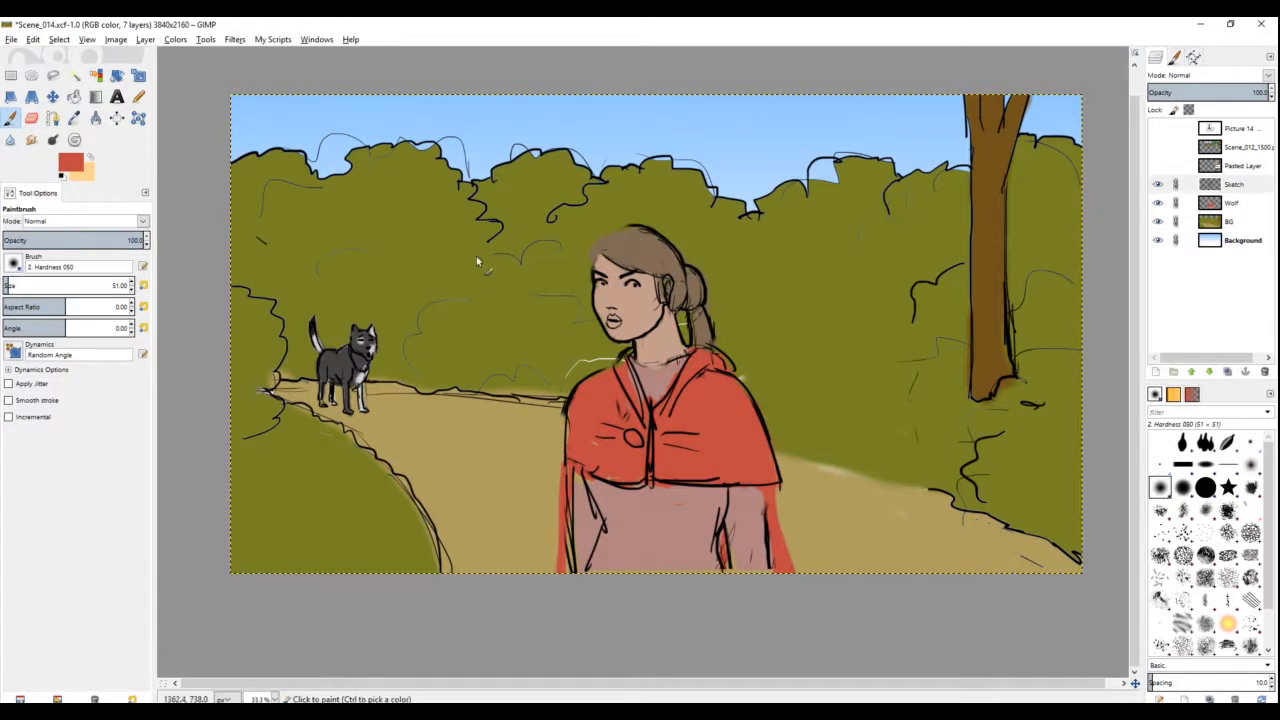
pyautogui.click(72, 165)
pyautogui.click(688, 318)
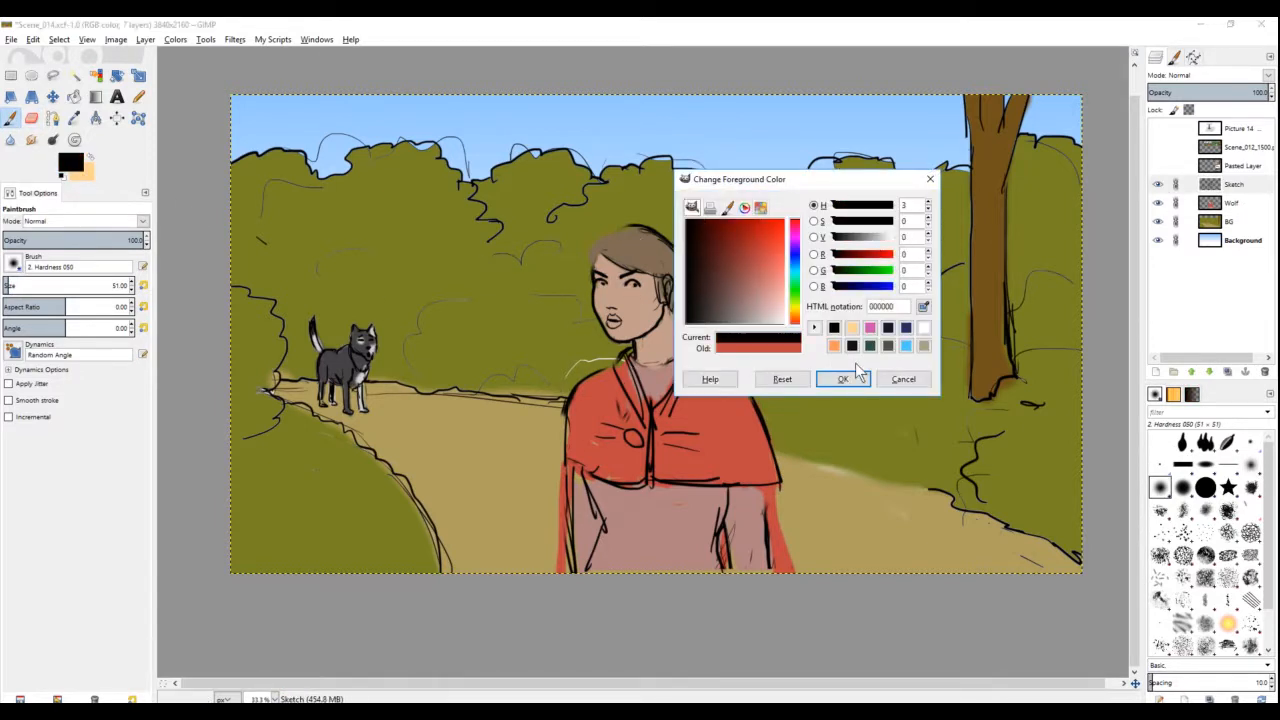
pyautogui.click(847, 378)
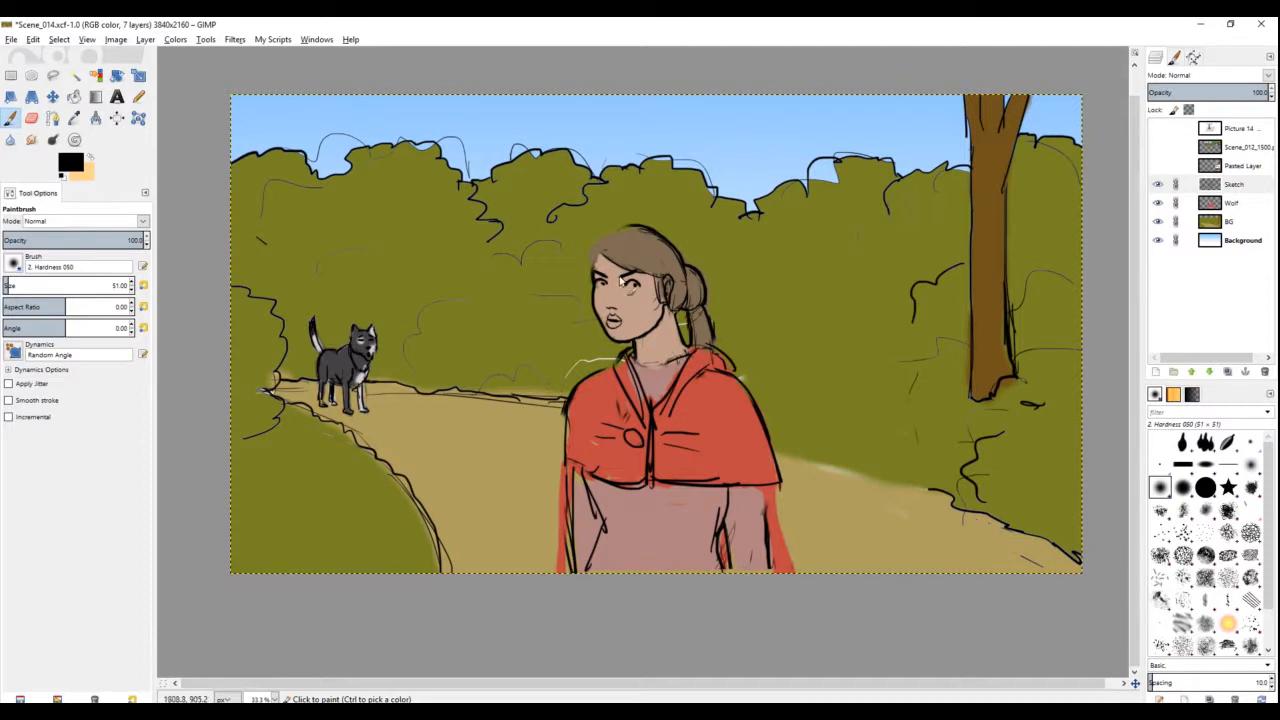
# Step: Reduce the brush size to 31 and redraw the outline at the top and front of the girl's hair
pyautogui.scroll(1, 619, 235)
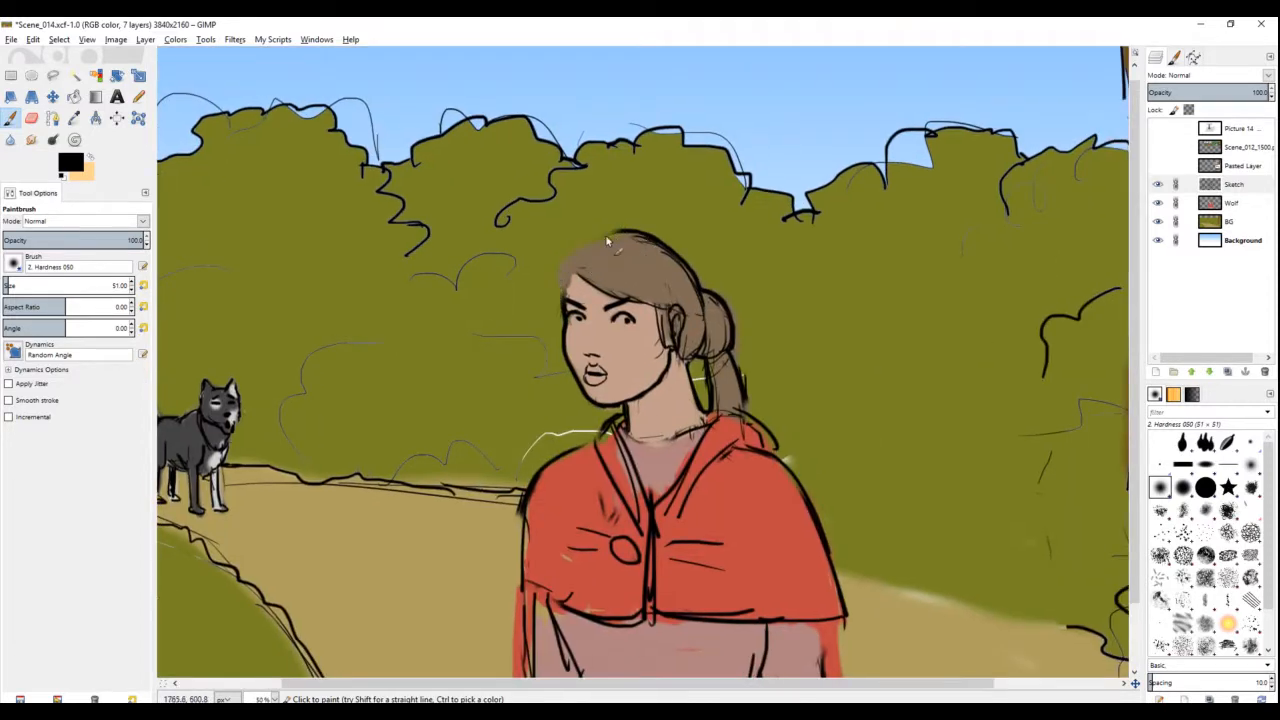
pyautogui.press('[')
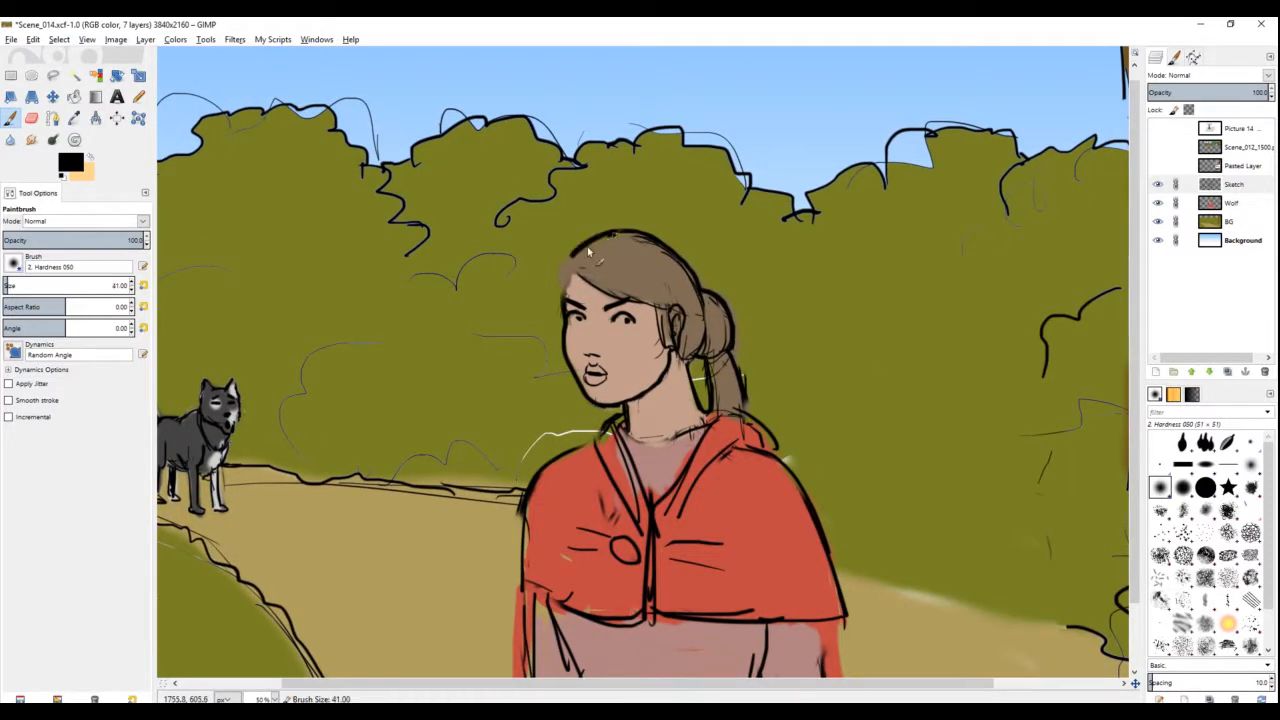
pyautogui.press('[')
pyautogui.moveTo(580, 257); pyautogui.dragTo(563, 302)
# Step: Outline both edges of the cloak hanging below the cape and darken the lines along the girl's arms, correcting unsuitable strokes
pyautogui.press('-')
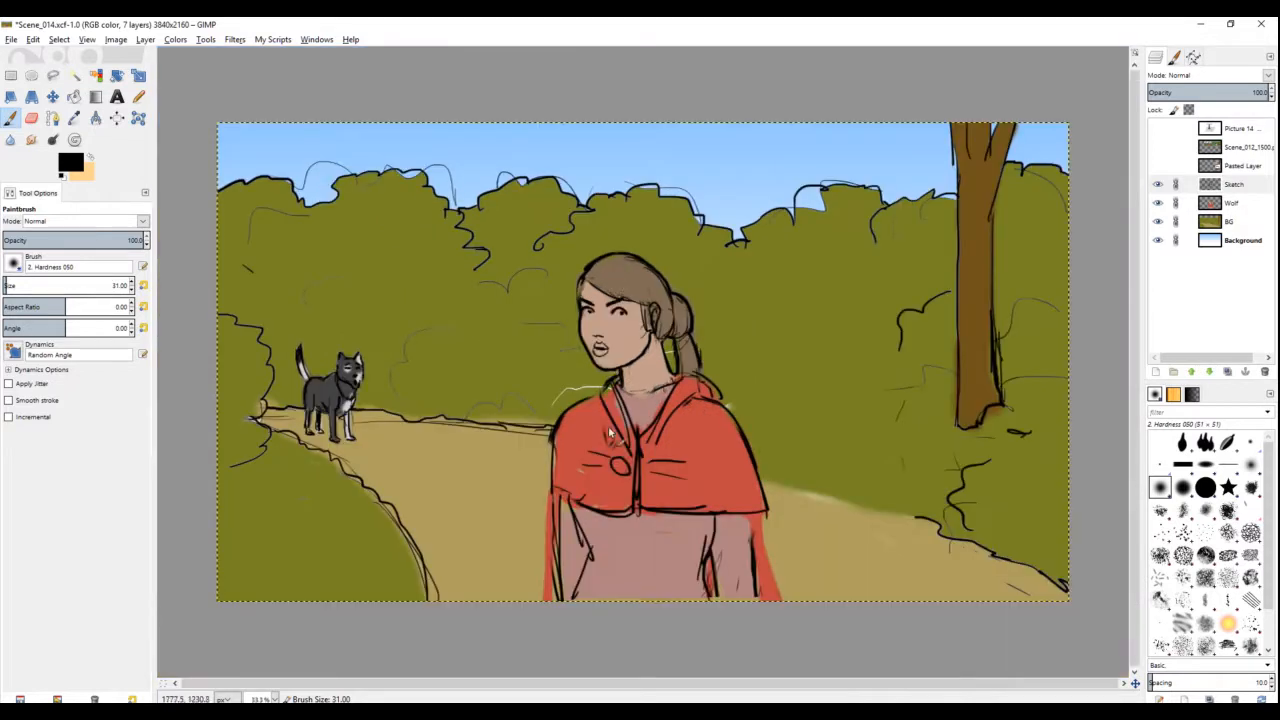
pyautogui.moveTo(522, 376); pyautogui.dragTo(516, 508)
pyautogui.hotkey('ctrl', 'z')
pyautogui.moveTo(520, 376); pyautogui.dragTo(514, 508)
pyautogui.moveTo(520, 366); pyautogui.dragTo(517, 410)
pyautogui.hotkey('shift', 'e')
pyautogui.press('p')
pyautogui.moveTo(732, 416)
pyautogui.mouseDown()
pyautogui.moveTo(742, 508)
pyautogui.moveTo(722, 486)
pyautogui.moveTo(725, 505)
pyautogui.mouseUp()
pyautogui.hotkey('ctrl', 'z')
pyautogui.moveTo(531, 414); pyautogui.dragTo(532, 471)
pyautogui.moveTo(682, 436); pyautogui.dragTo(677, 488)
pyautogui.moveTo(680, 440); pyautogui.dragTo(694, 512)
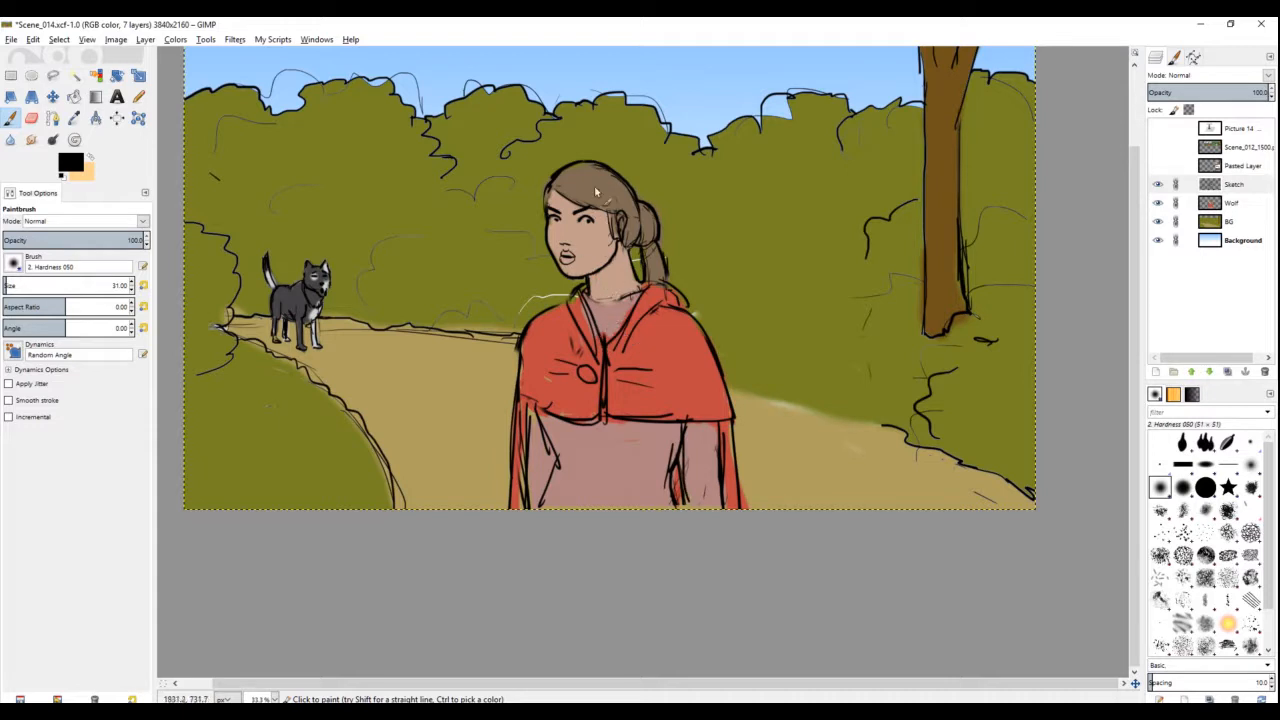
pyautogui.moveTo(610, 152); pyautogui.dragTo(670, 344)
pyautogui.moveTo(565, 234); pyautogui.dragTo(600, 359)
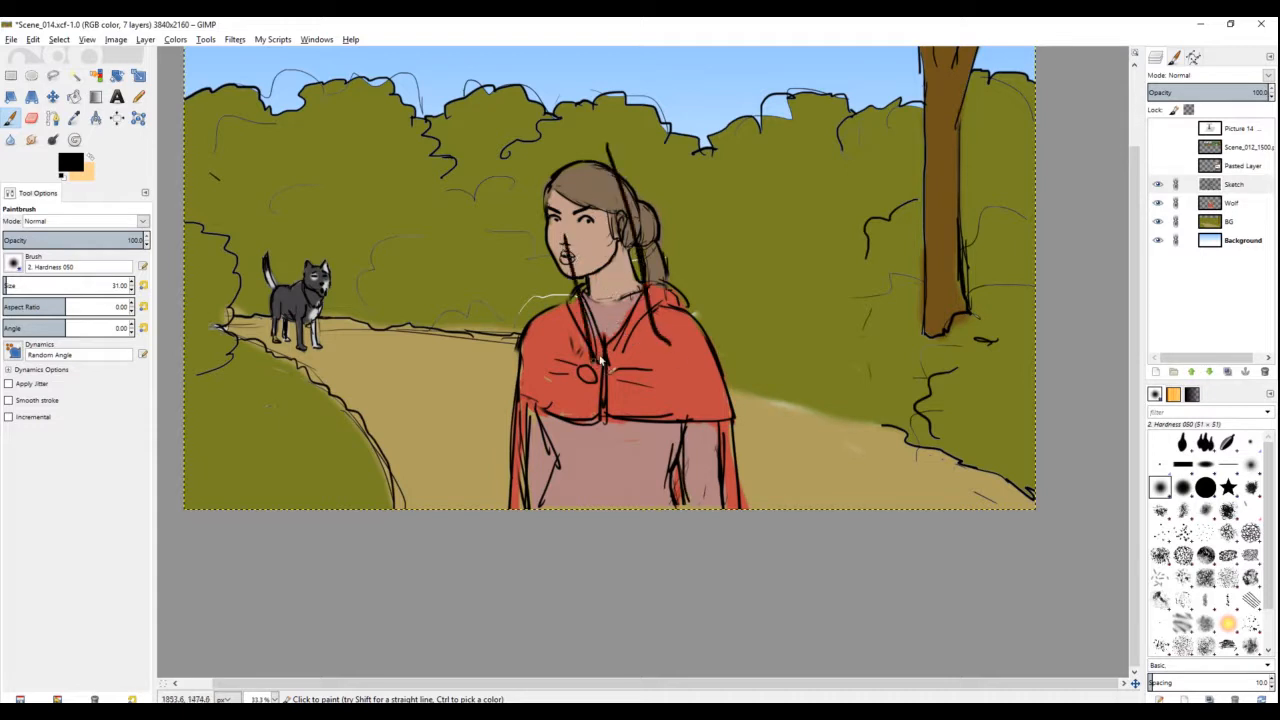
pyautogui.moveTo(618, 214); pyautogui.dragTo(650, 336)
pyautogui.moveTo(512, 312); pyautogui.dragTo(538, 460)
pyautogui.moveTo(688, 288); pyautogui.dragTo(757, 478)
pyautogui.hotkey('ctrl', 'z')
pyautogui.hotkey('ctrl', 'z')
pyautogui.hotkey('ctrl', 'z')
pyautogui.hotkey('ctrl', 'z')
pyautogui.hotkey('ctrl', 'z')
pyautogui.hotkey('ctrl', 'z')
pyautogui.hotkey('ctrl', 'z')
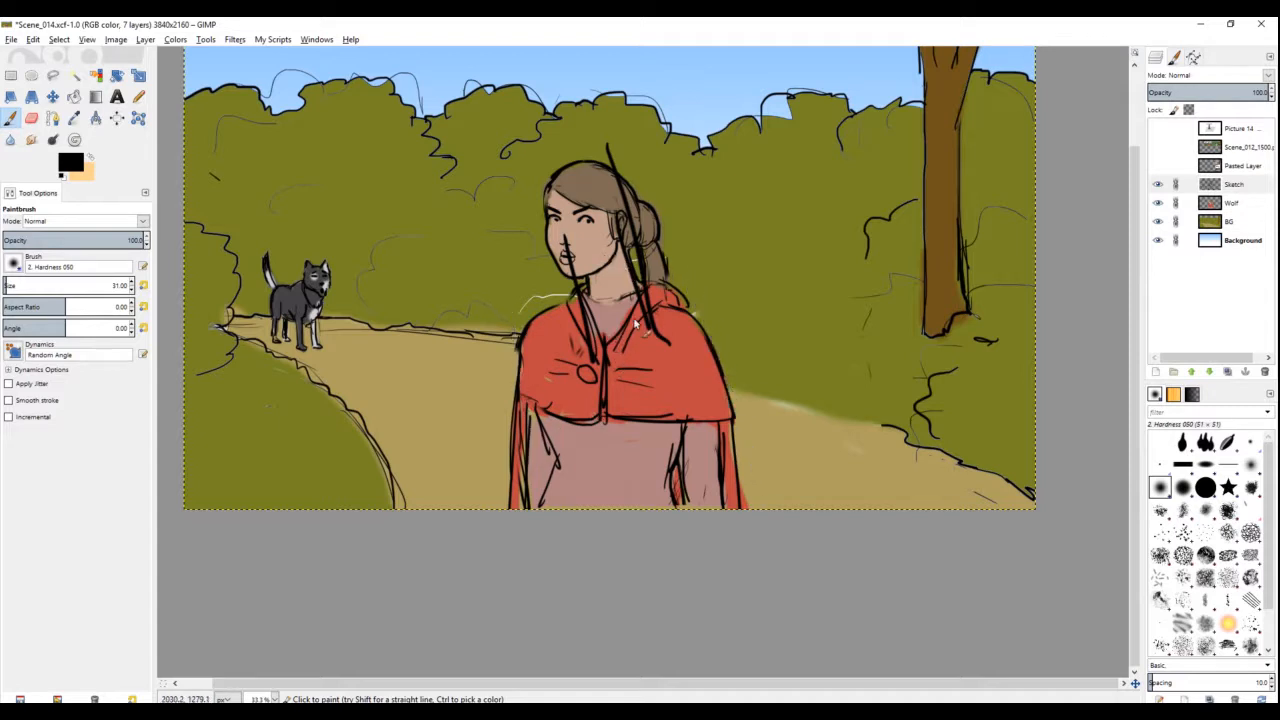
pyautogui.hotkey('ctrl', 'z')
# Step: Erase and redraw the cape's outer shoulder line on the tree side as a rounder curve down to the hem
pyautogui.moveTo(680, 296); pyautogui.dragTo(727, 388)
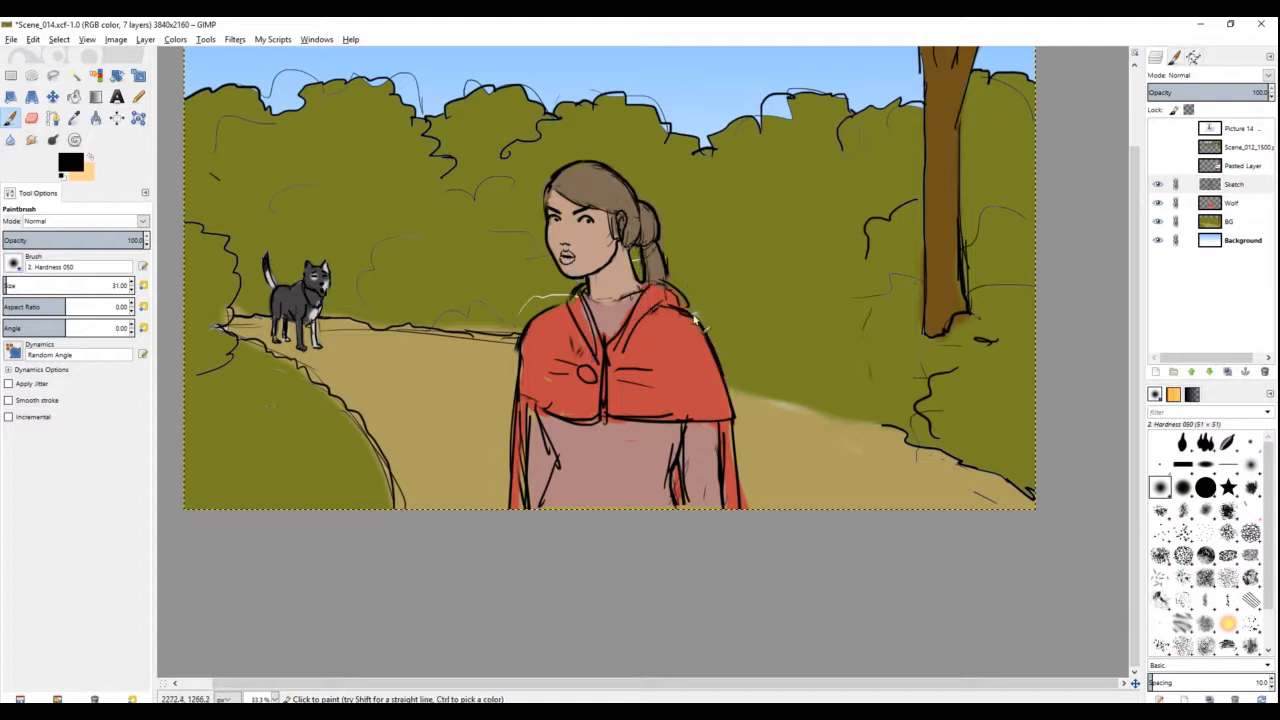
pyautogui.moveTo(705, 328)
pyautogui.mouseDown()
pyautogui.moveTo(729, 389)
pyautogui.moveTo(694, 327)
pyautogui.moveTo(733, 422)
pyautogui.moveTo(686, 329)
pyautogui.moveTo(729, 366)
pyautogui.mouseUp()
pyautogui.hotkey('shift', 'e')
pyautogui.press('p')
pyautogui.moveTo(678, 313)
pyautogui.mouseDown()
pyautogui.moveTo(711, 335)
pyautogui.moveTo(664, 310)
pyautogui.moveTo(688, 313)
pyautogui.moveTo(718, 345)
pyautogui.moveTo(733, 408)
pyautogui.mouseUp()
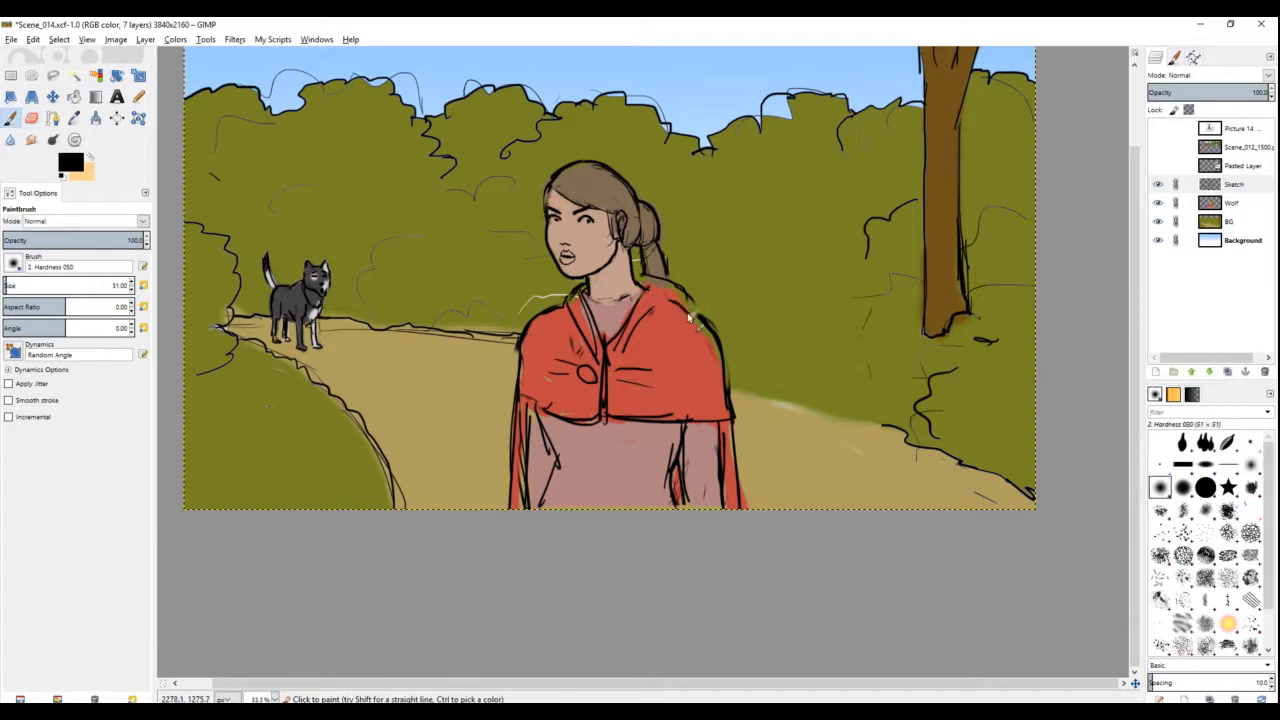
pyautogui.hotkey('shift', 'e')
pyautogui.press('p')
# Step: Draw the hood's outline behind the girl's neck and clean up its stray lines
pyautogui.moveTo(641, 277); pyautogui.dragTo(688, 305)
pyautogui.hotkey('shift', 'e')
pyautogui.press('p')
pyautogui.hotkey('shift', 'e')
pyautogui.press('p')
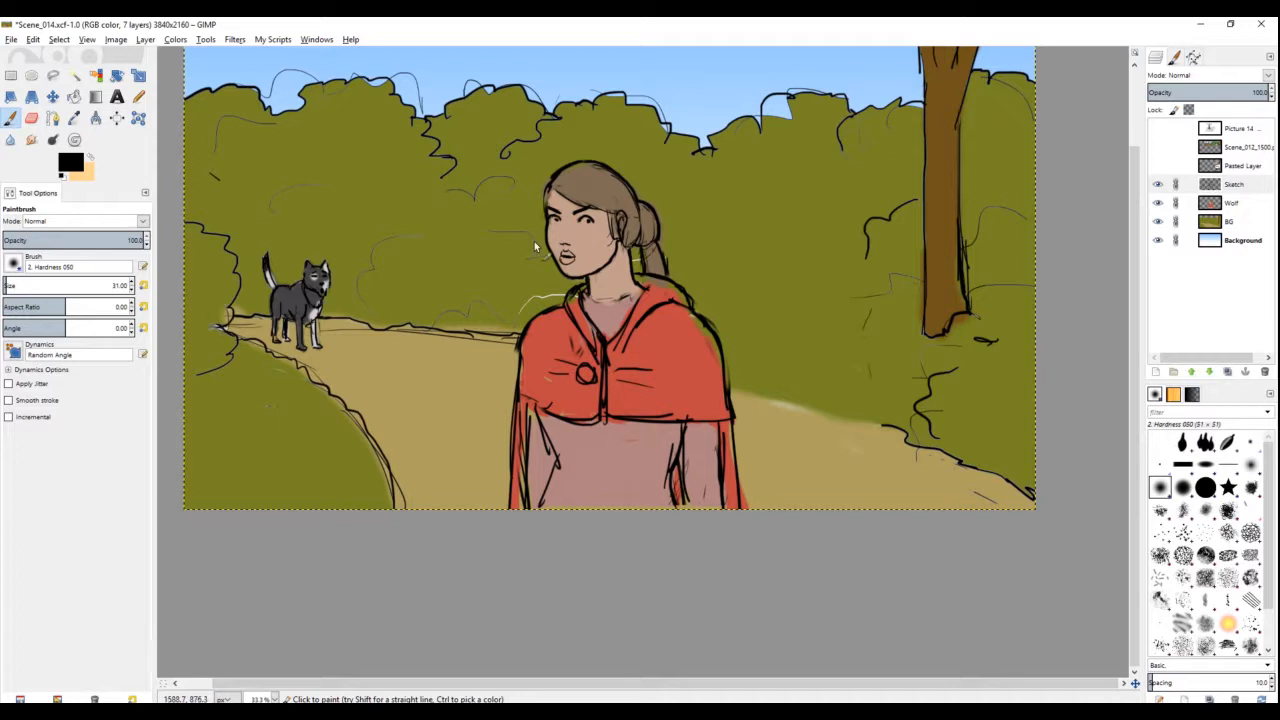
# Step: Examine the linework of the girl's face and the wolf up close and against the whole scene
pyautogui.scroll(1, 656, 332)
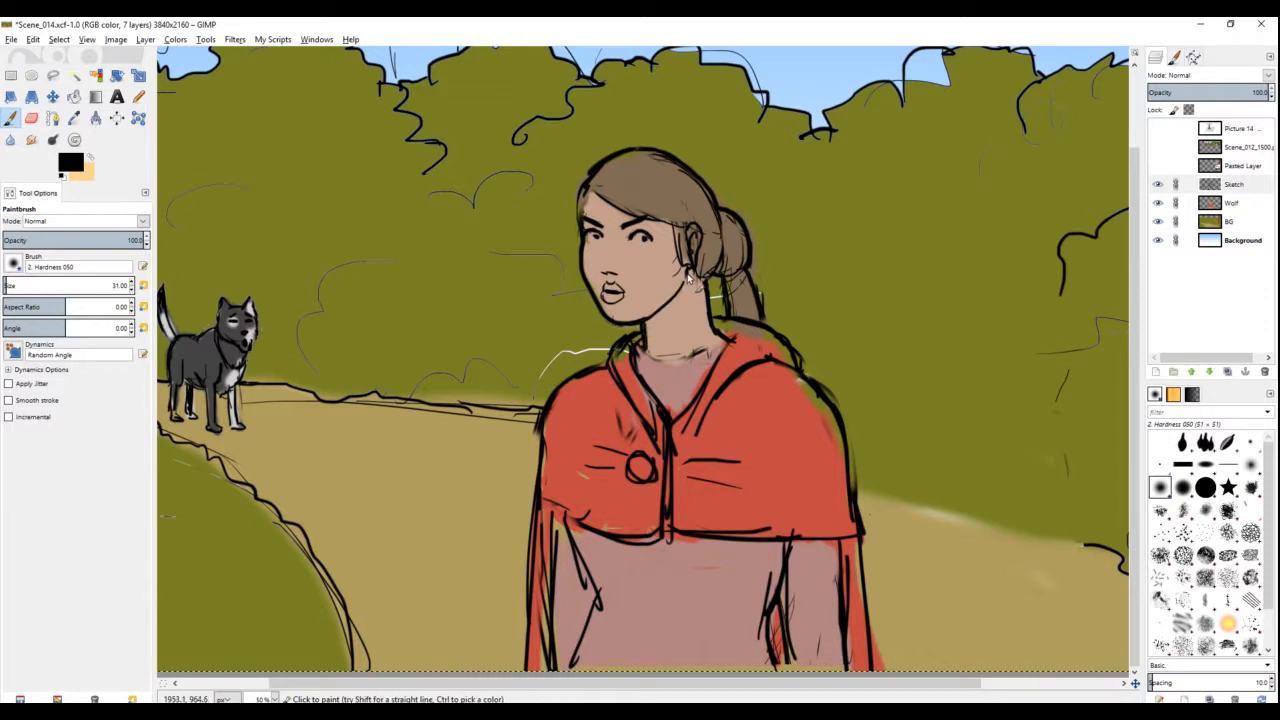
pyautogui.scroll(-2, 585, 310)
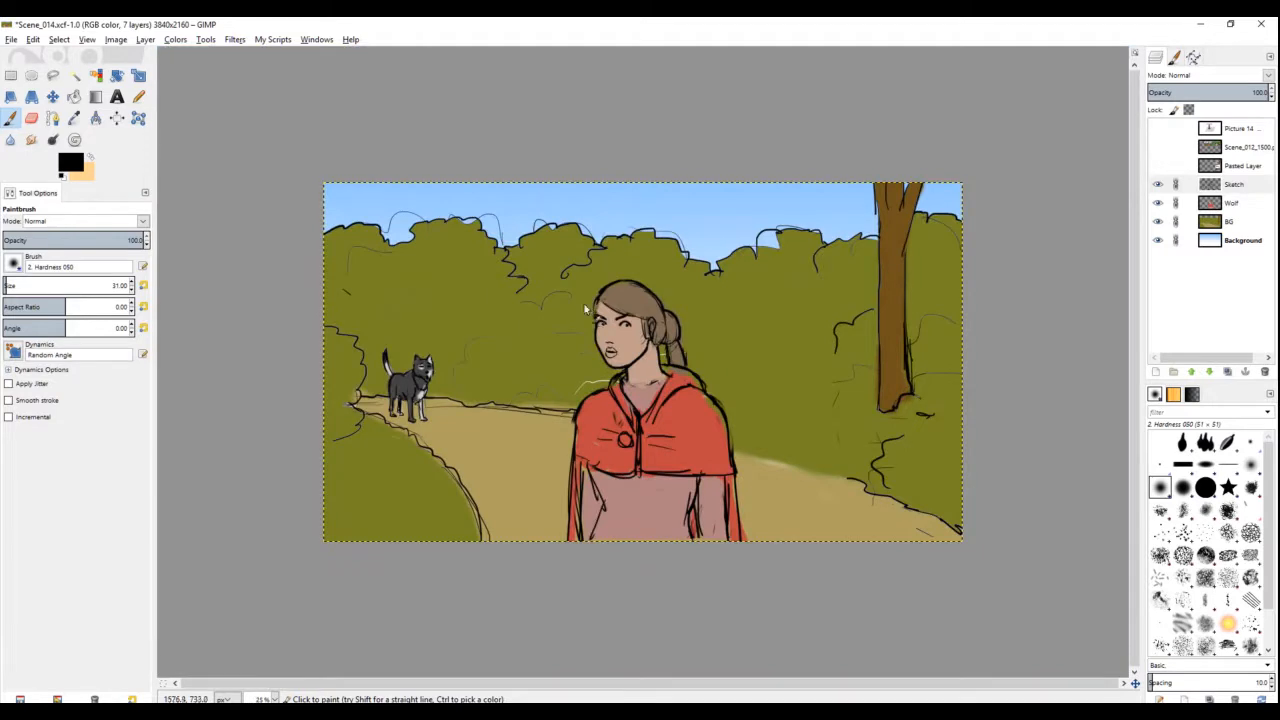
pyautogui.scroll(2, 447, 331)
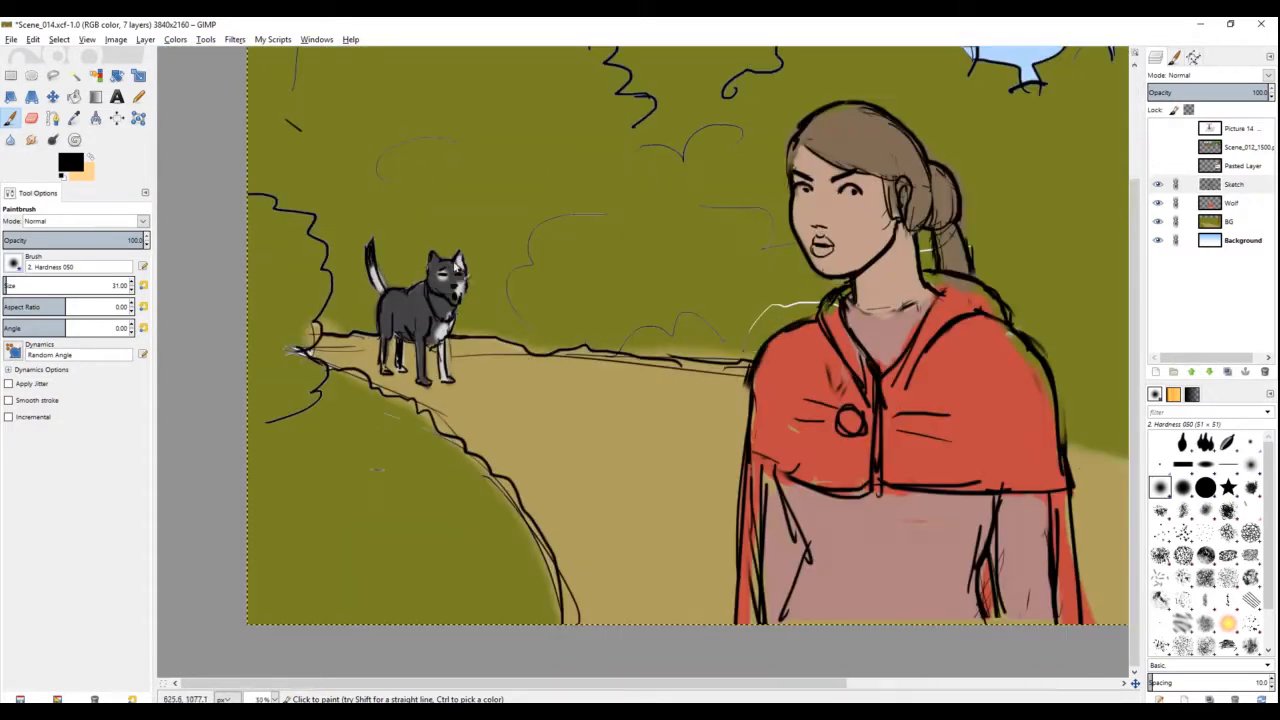
pyautogui.scroll(3, 450, 300)
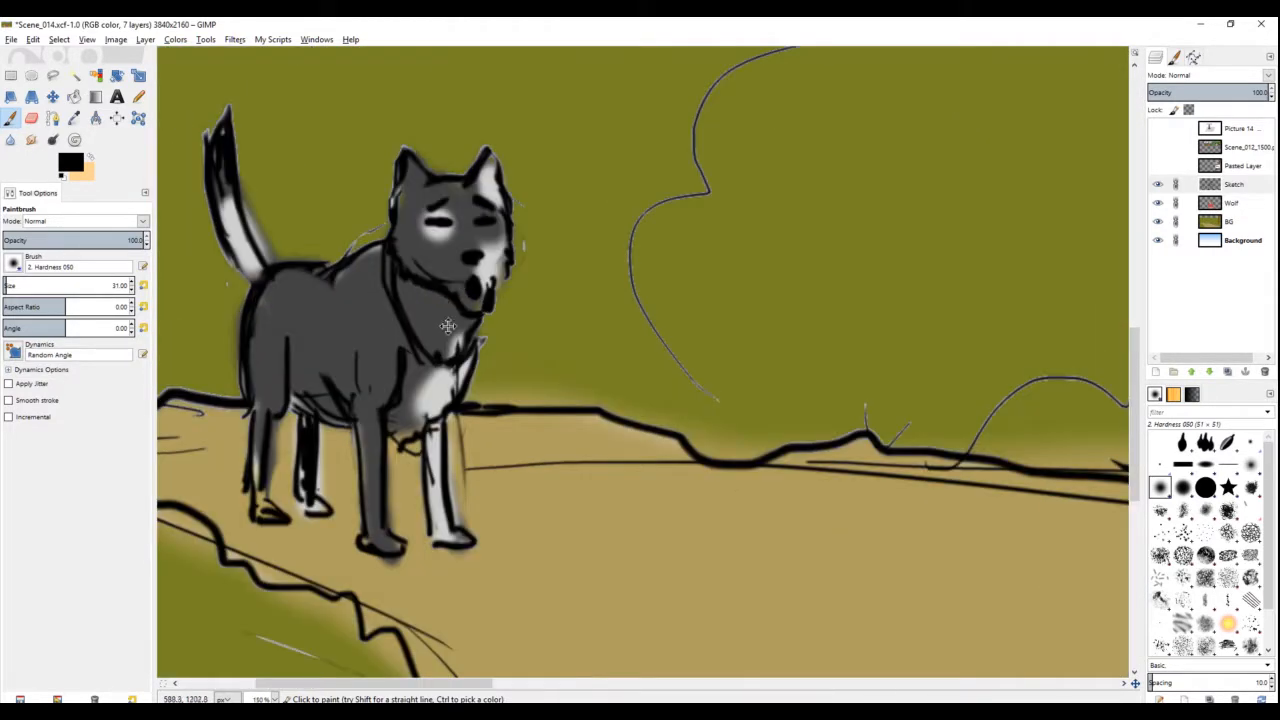
pyautogui.moveTo(542, 274)
pyautogui.mouseDown()
pyautogui.moveTo(530, 305)
pyautogui.moveTo(545, 300)
pyautogui.moveTo(514, 323)
pyautogui.mouseUp()
pyautogui.scroll(1, 513, 323)
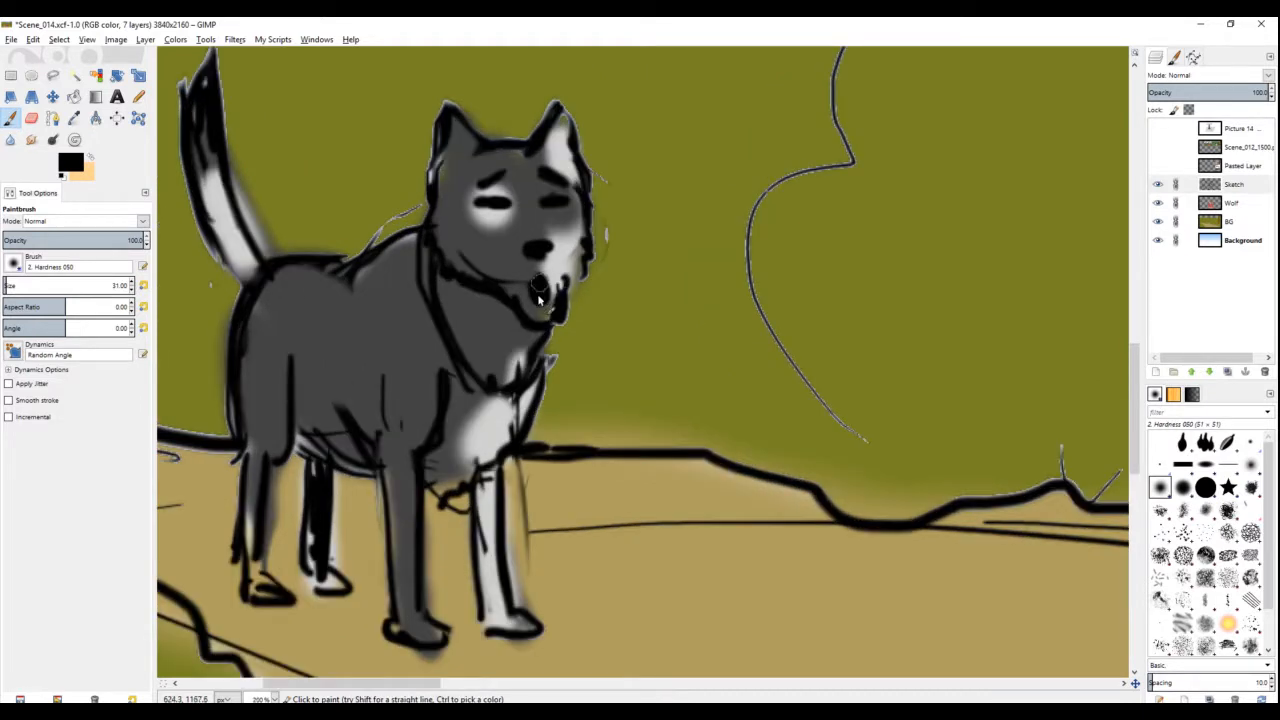
pyautogui.scroll(-1, 455, 328)
pyautogui.scroll(-6, 729, 214)
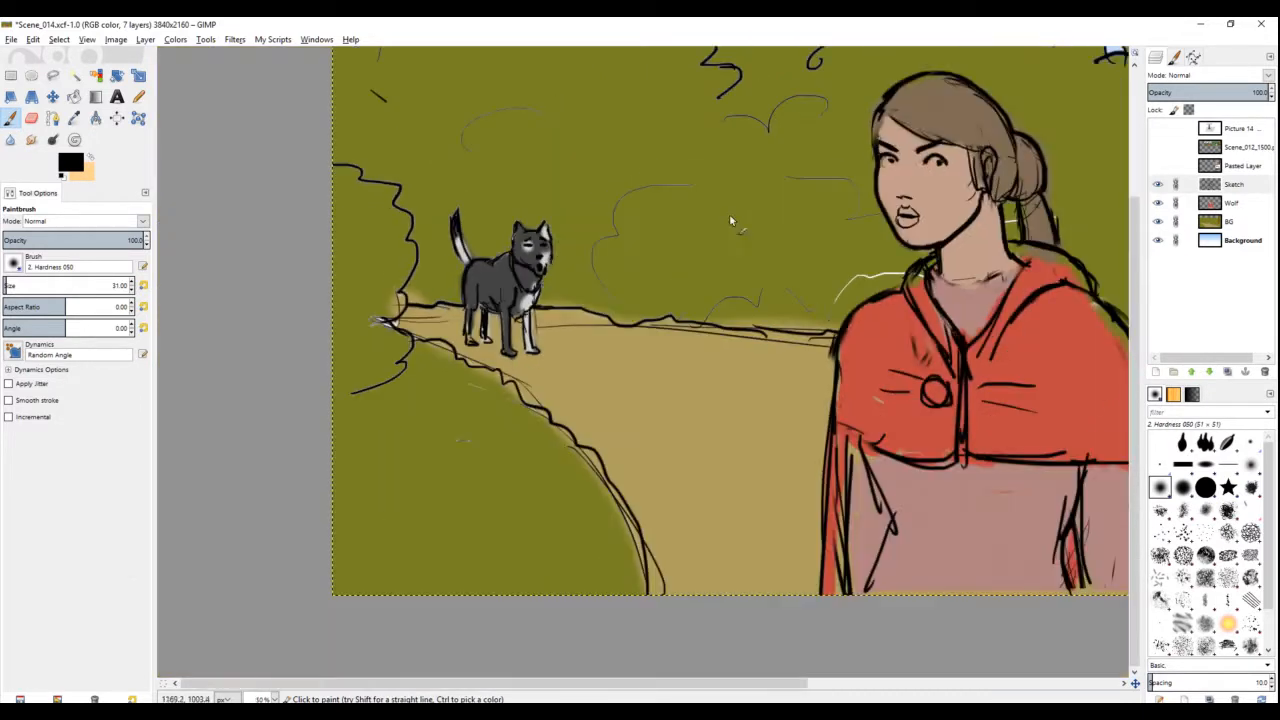
pyautogui.scroll(3, 735, 216)
pyautogui.scroll(2, 735, 216)
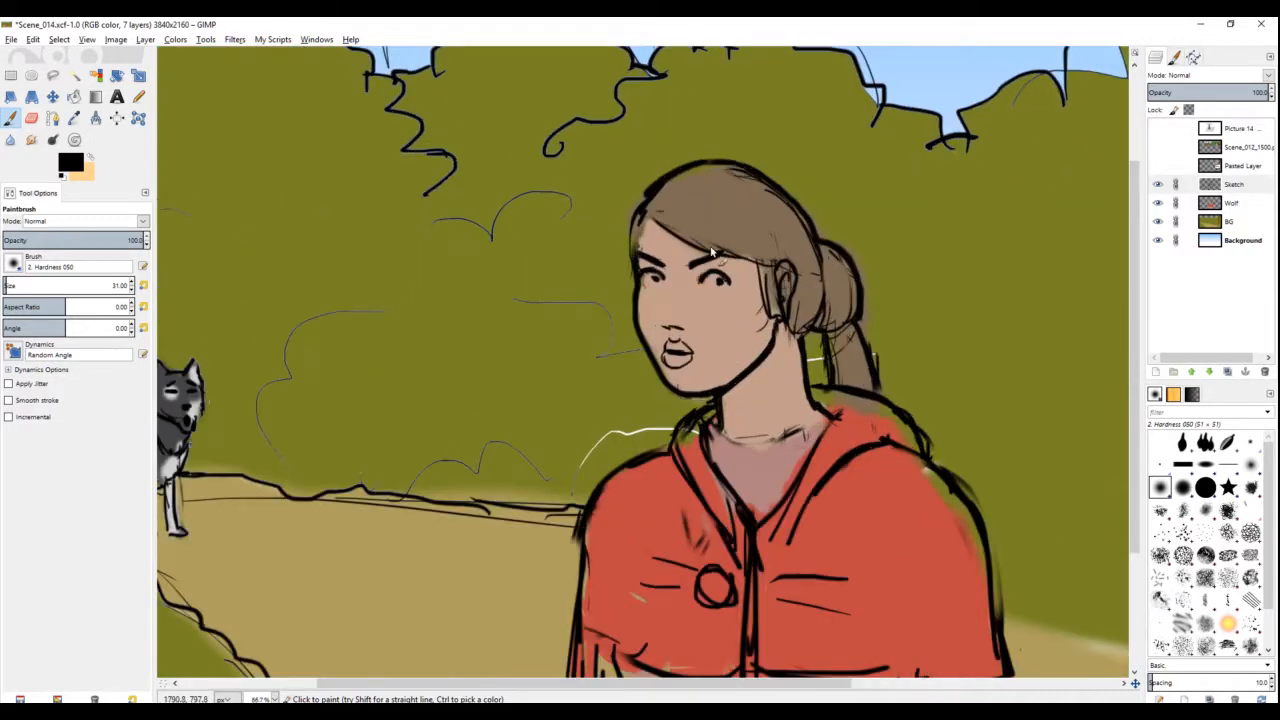
# Step: Draw a black neckline curve across the base of the girl's neck
pyautogui.scroll(-3, 743, 253)
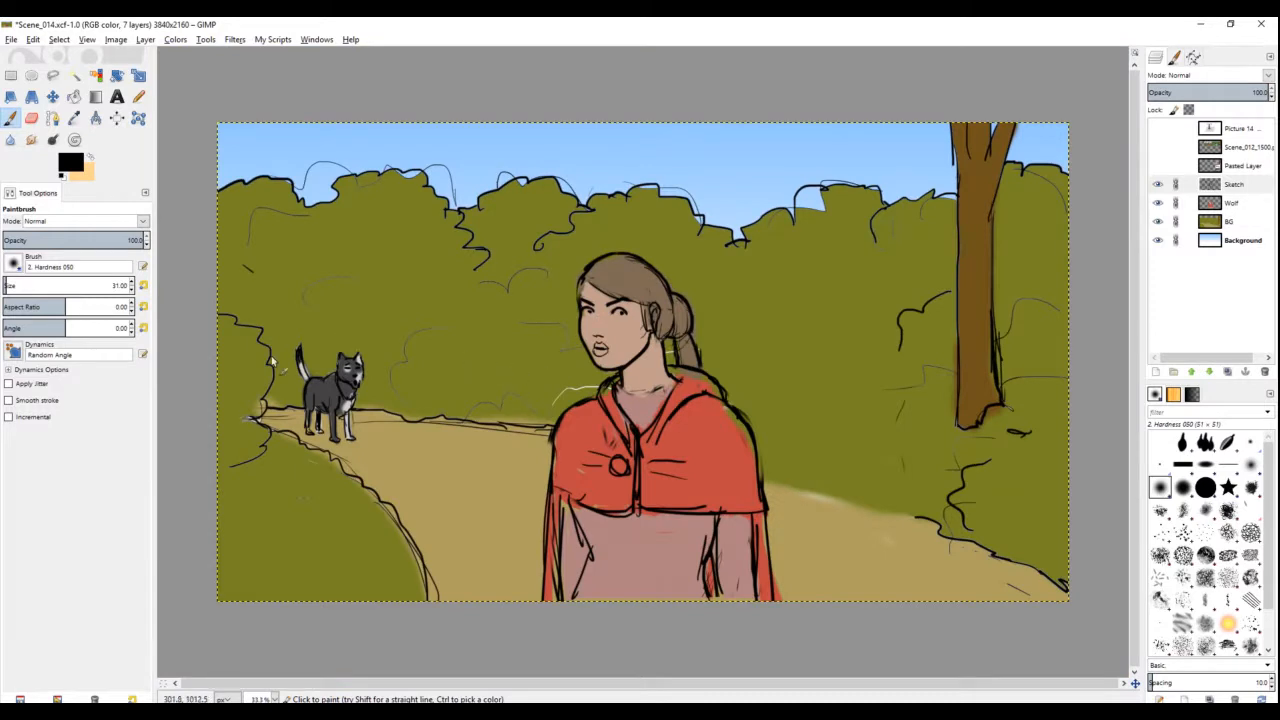
pyautogui.scroll(1, 593, 358)
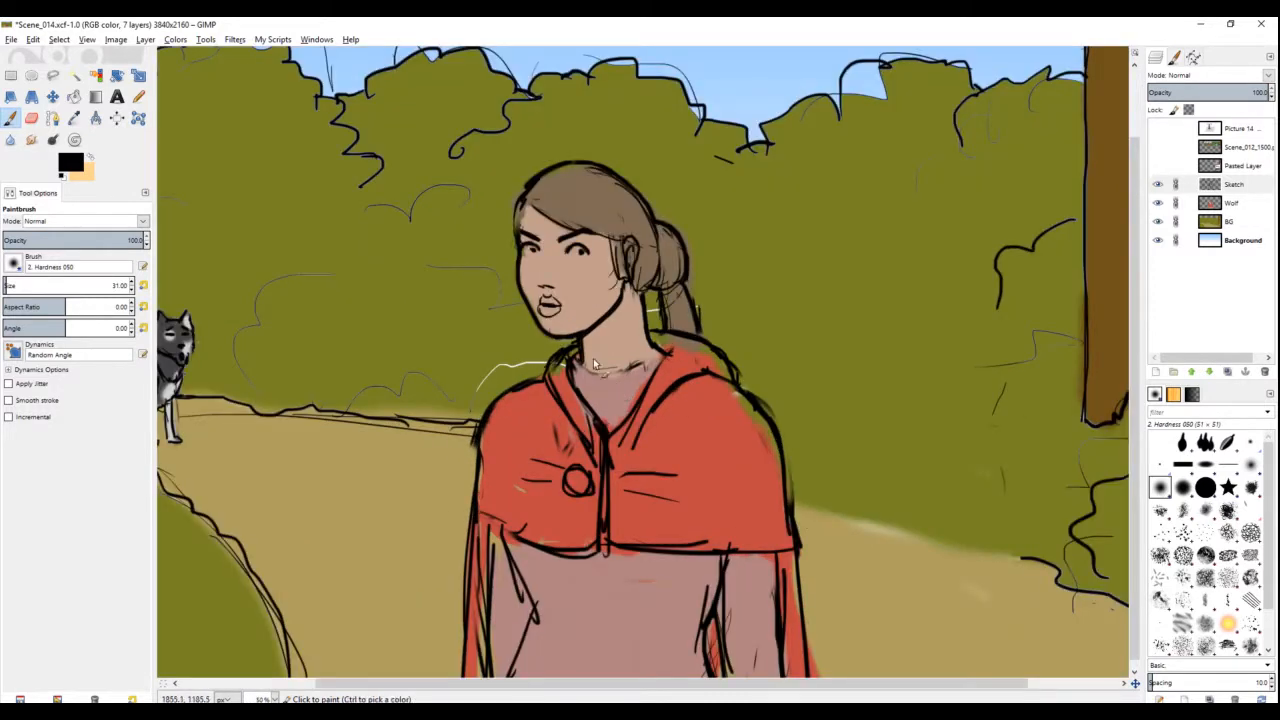
pyautogui.moveTo(576, 359)
pyautogui.mouseDown()
pyautogui.moveTo(634, 371)
pyautogui.moveTo(659, 351)
pyautogui.moveTo(585, 365)
pyautogui.mouseUp()
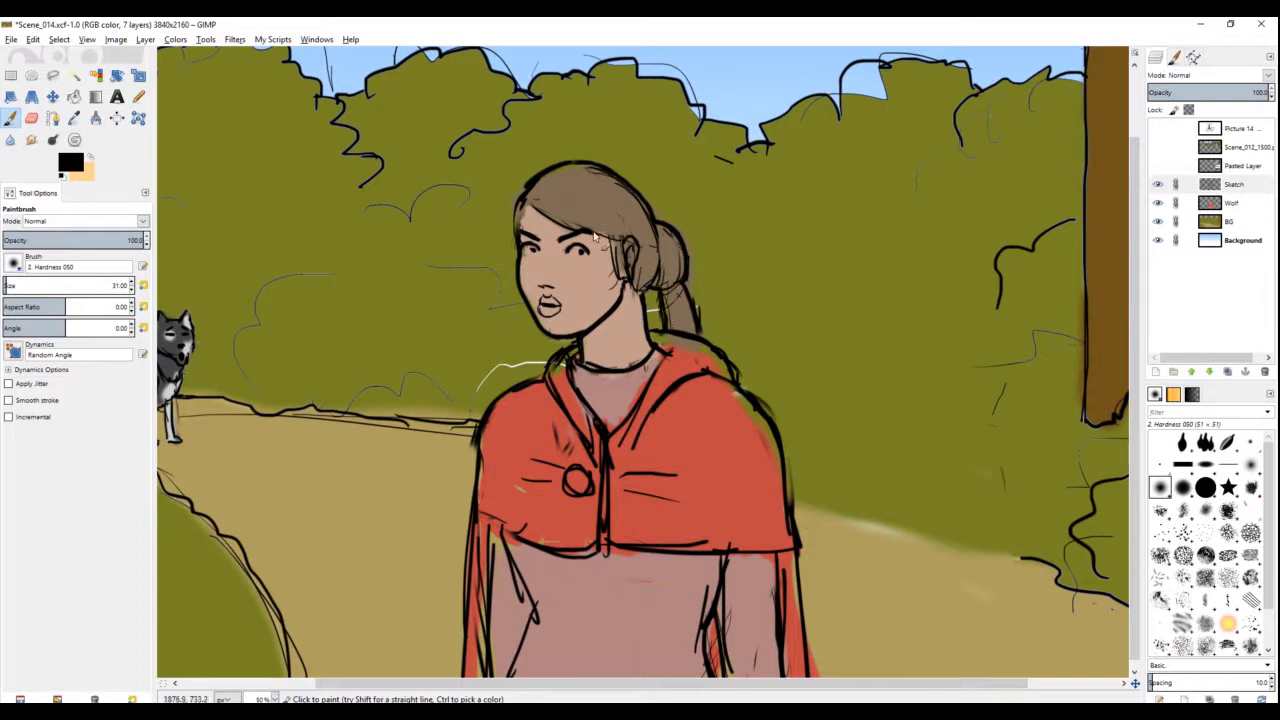
# Step: Select the girl's head outline on the Sketch layer with Free Select, then cut and paste it onto a new layer
pyautogui.click(31, 76)
pyautogui.click(53, 76)
pyautogui.click(507, 321)
pyautogui.click(653, 320)
pyautogui.click(714, 332)
pyautogui.click(712, 230)
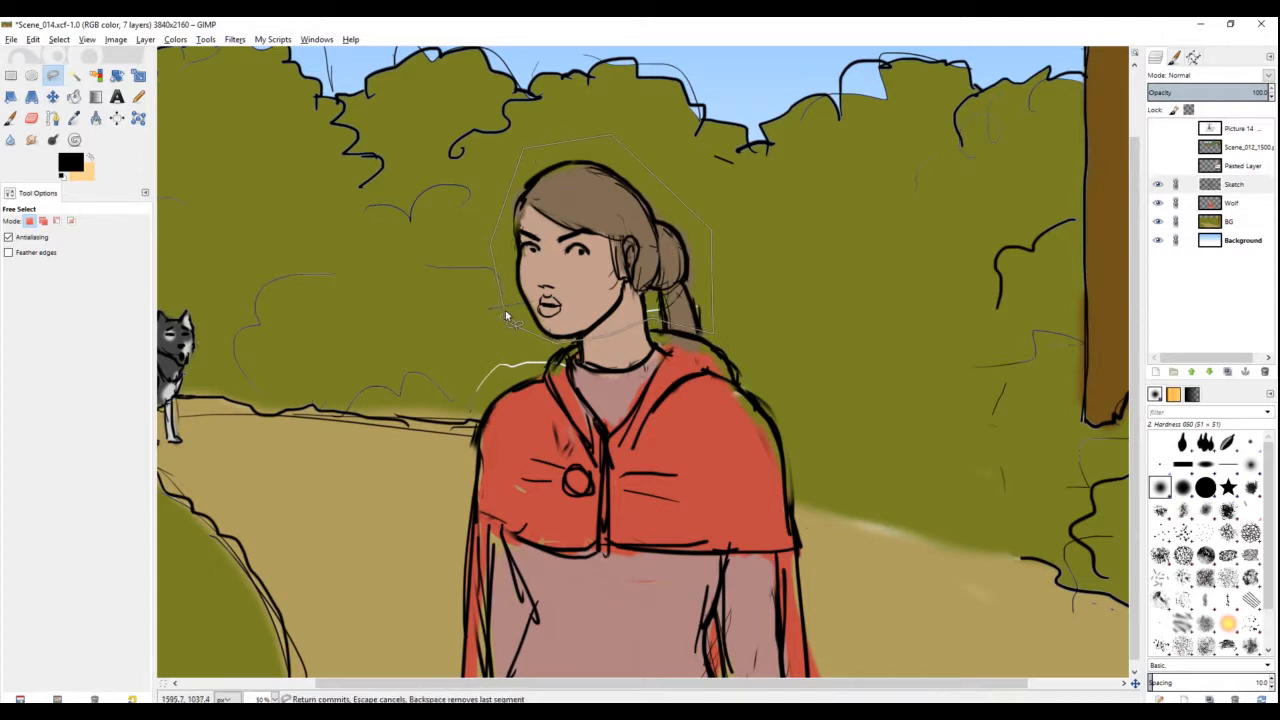
pyautogui.press('Return')
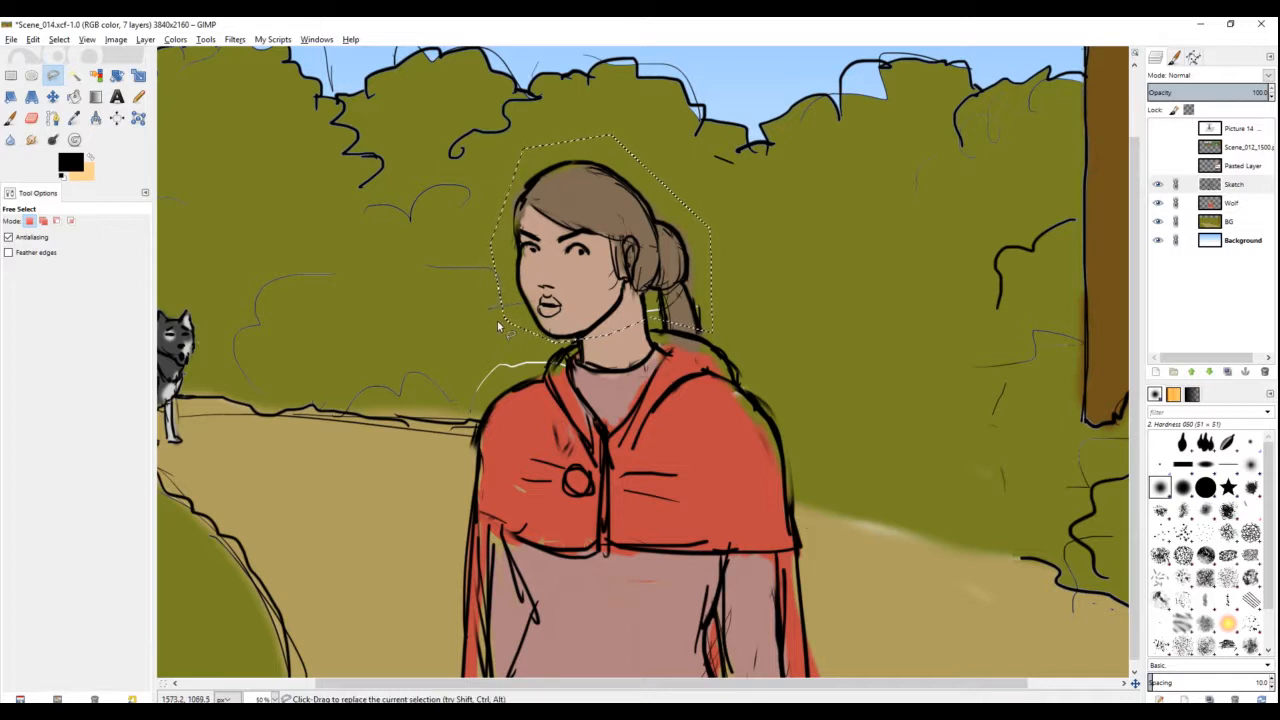
pyautogui.hotkey('ctrl', 'x')
pyautogui.hotkey('ctrl', 'v')
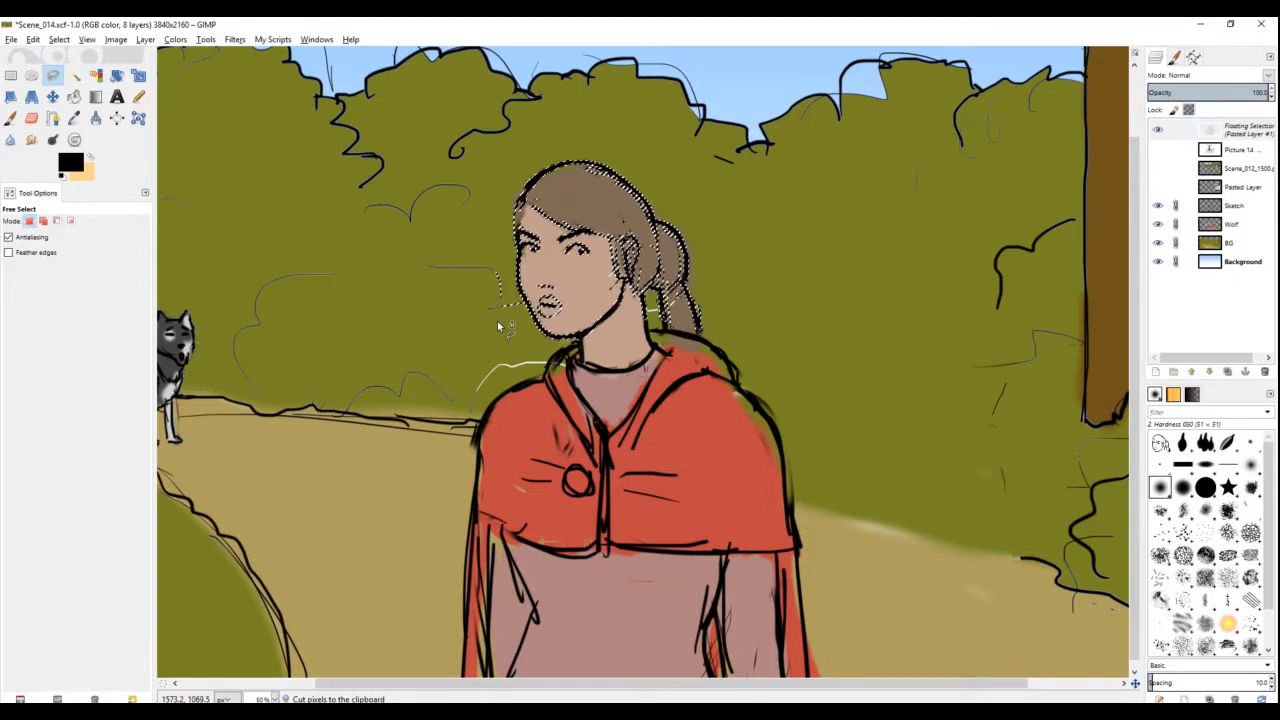
pyautogui.click(1155, 372)
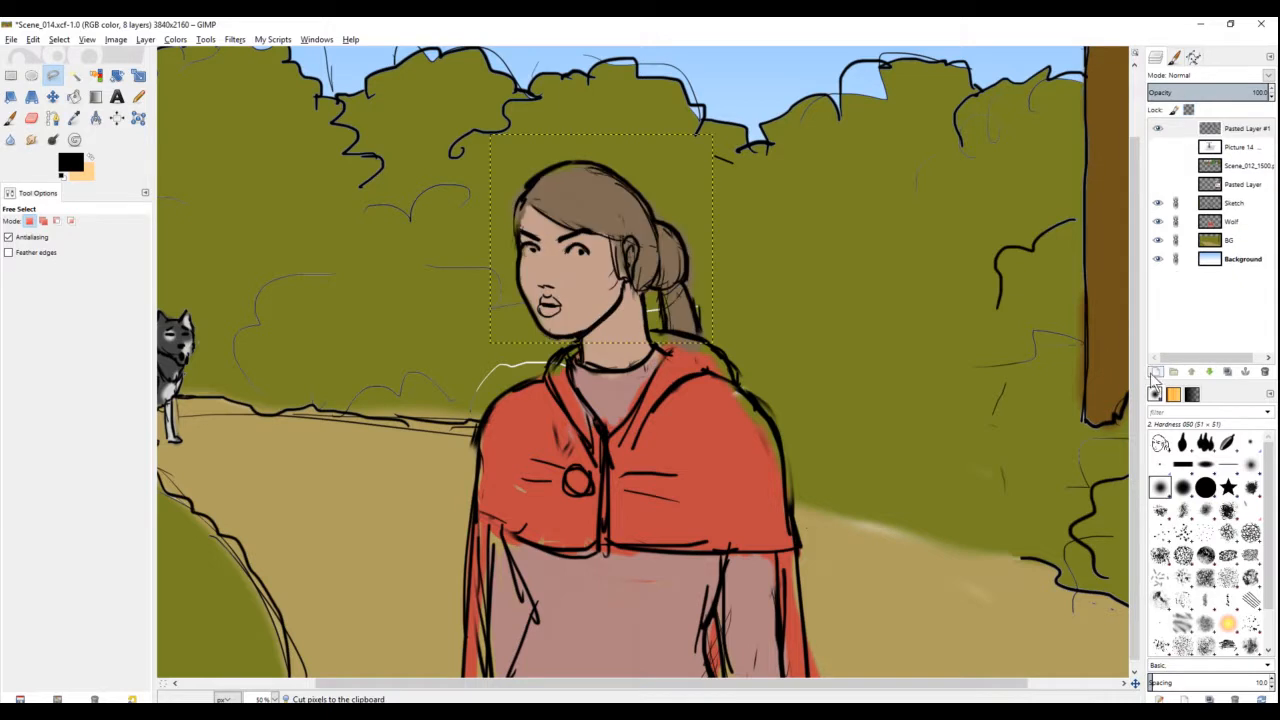
# Step: Move the pasted head outline down to shorten the neck, aligning it over the girl's shoulders
pyautogui.press('m')
pyautogui.moveTo(584, 274); pyautogui.dragTo(584, 280)
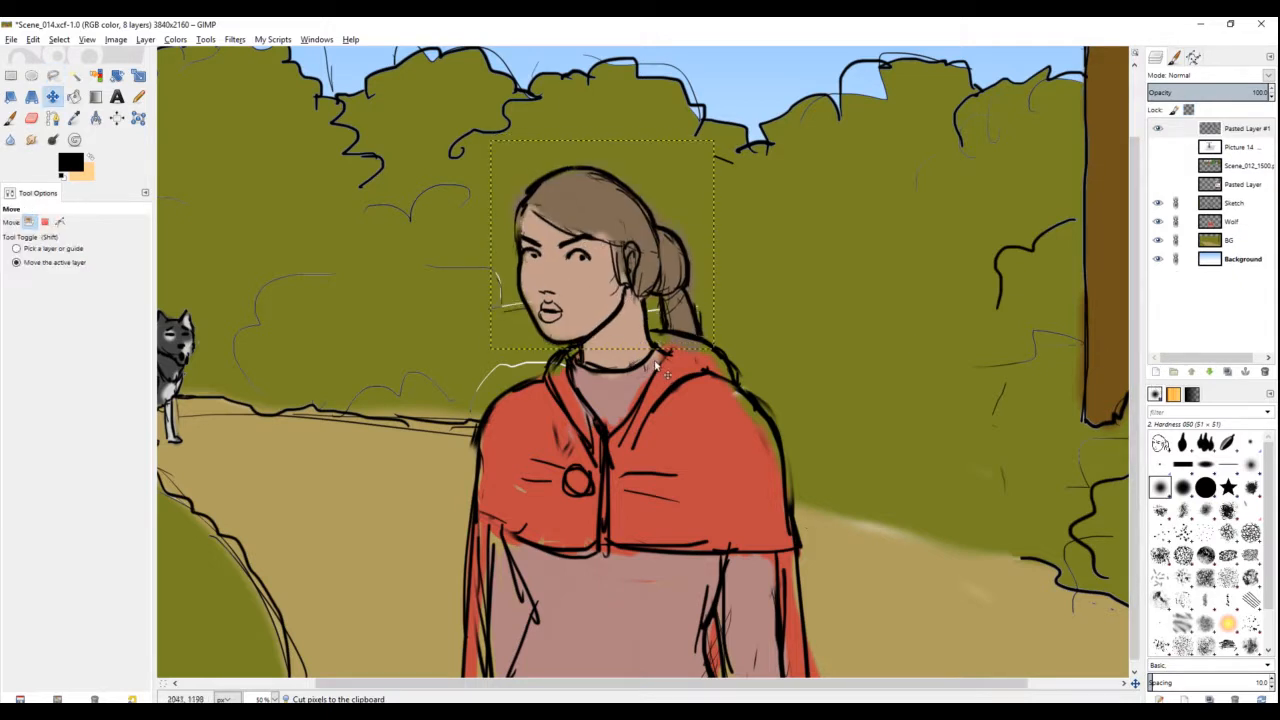
pyautogui.moveTo(657, 357); pyautogui.dragTo(663, 372)
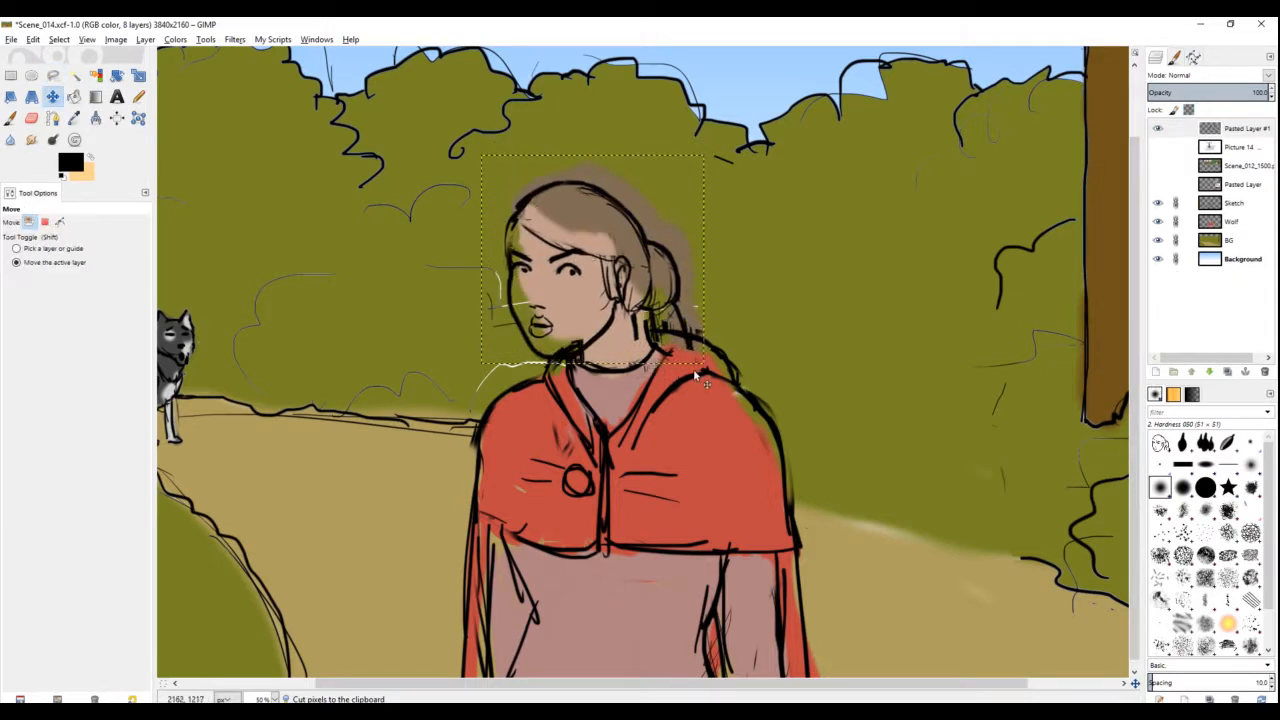
pyautogui.moveTo(571, 269); pyautogui.dragTo(598, 271)
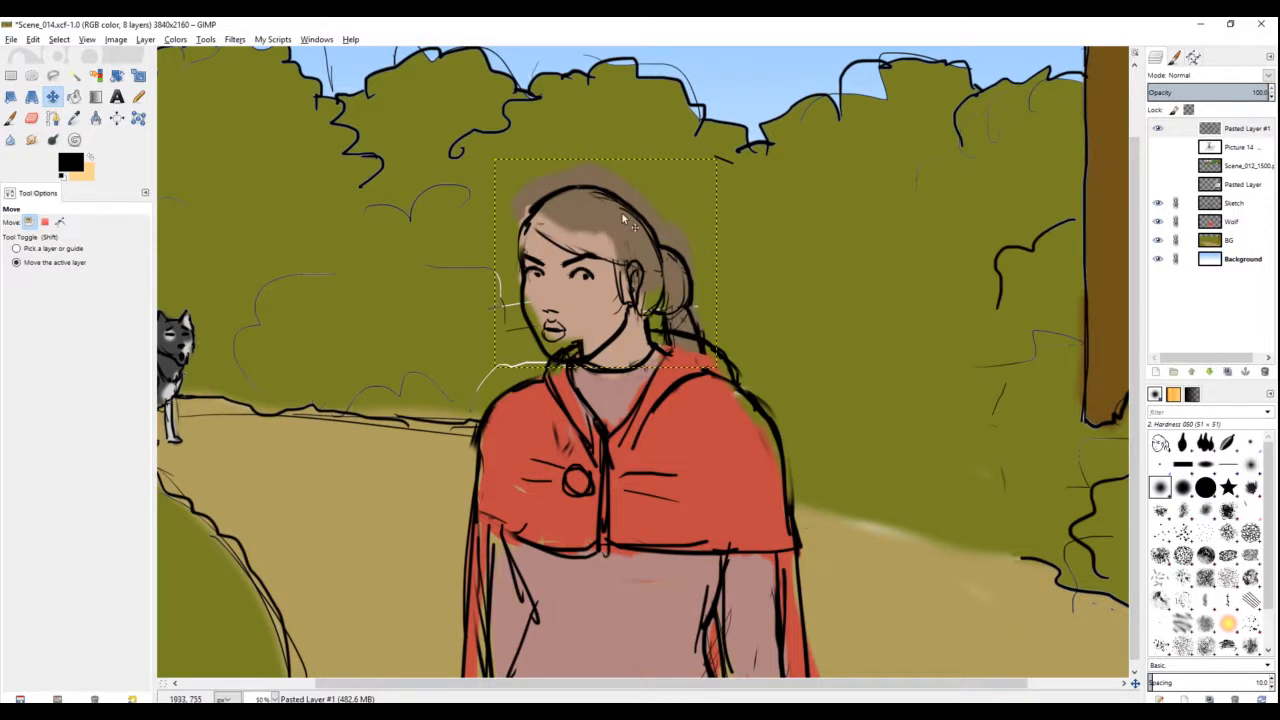
# Step: Restack the pasted head layer directly above the Sketch layer
pyautogui.click(1238, 222)
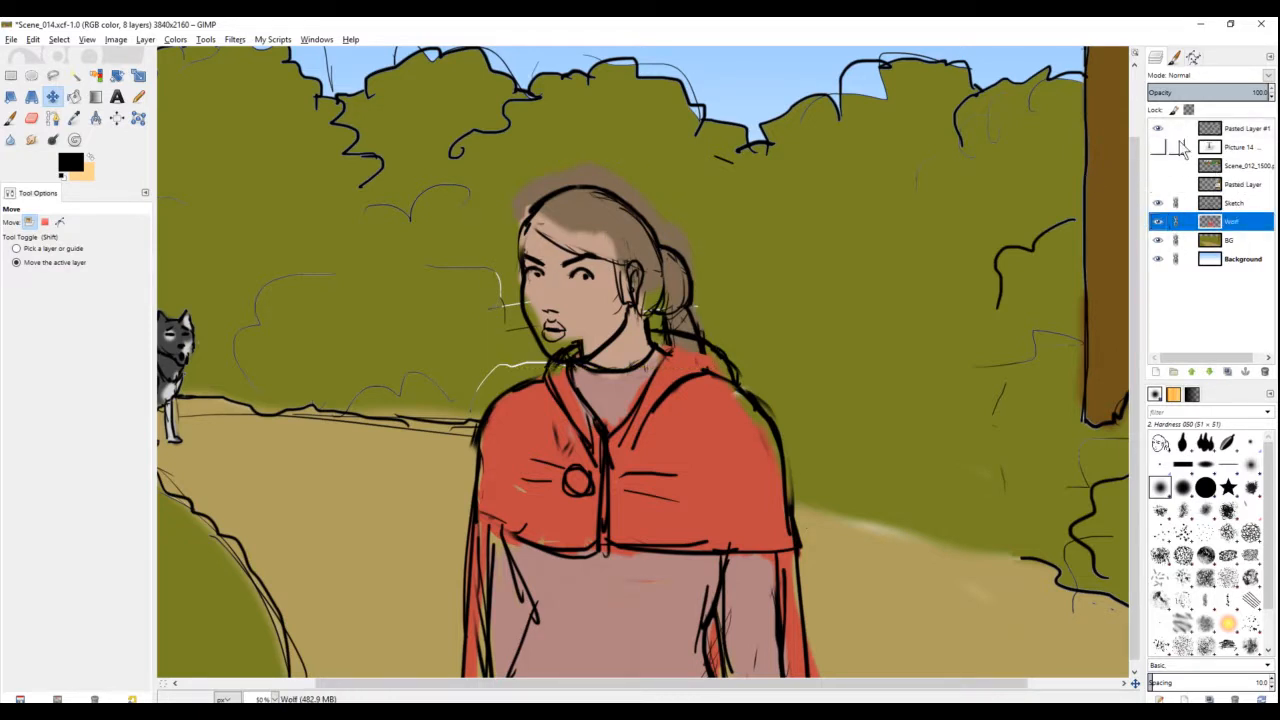
pyautogui.moveTo(1238, 138); pyautogui.dragTo(1173, 255)
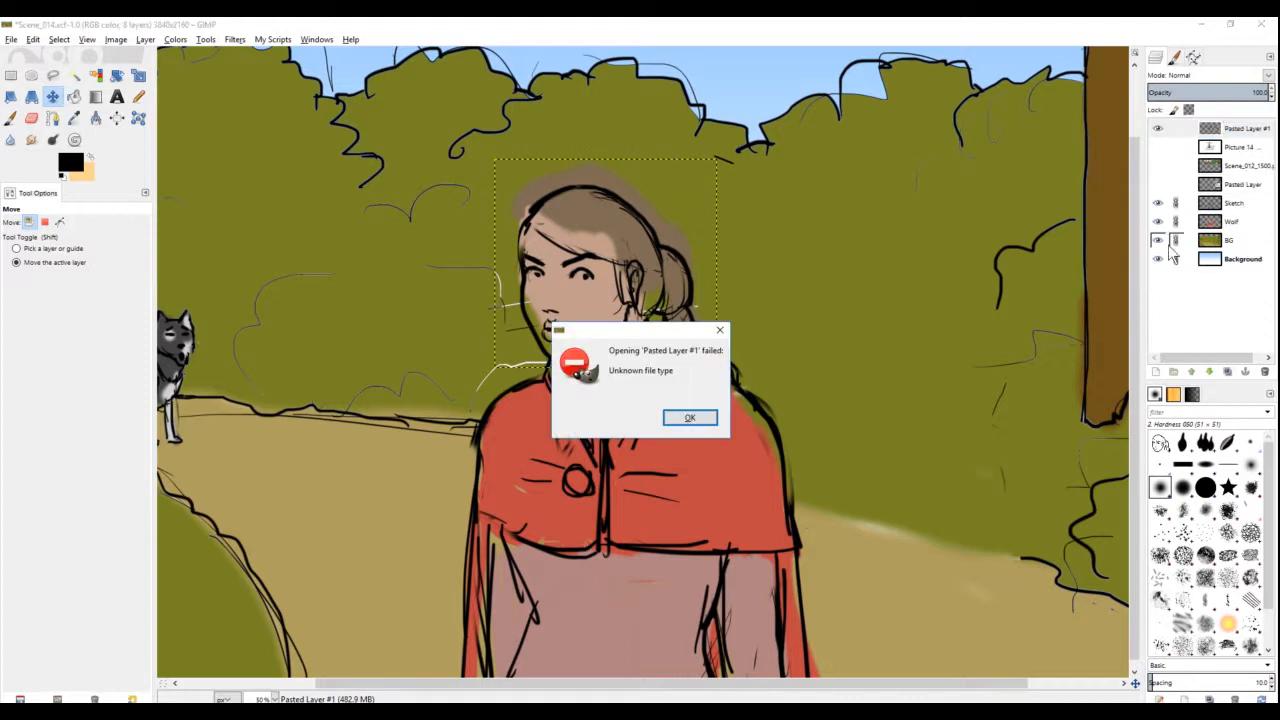
pyautogui.click(696, 420)
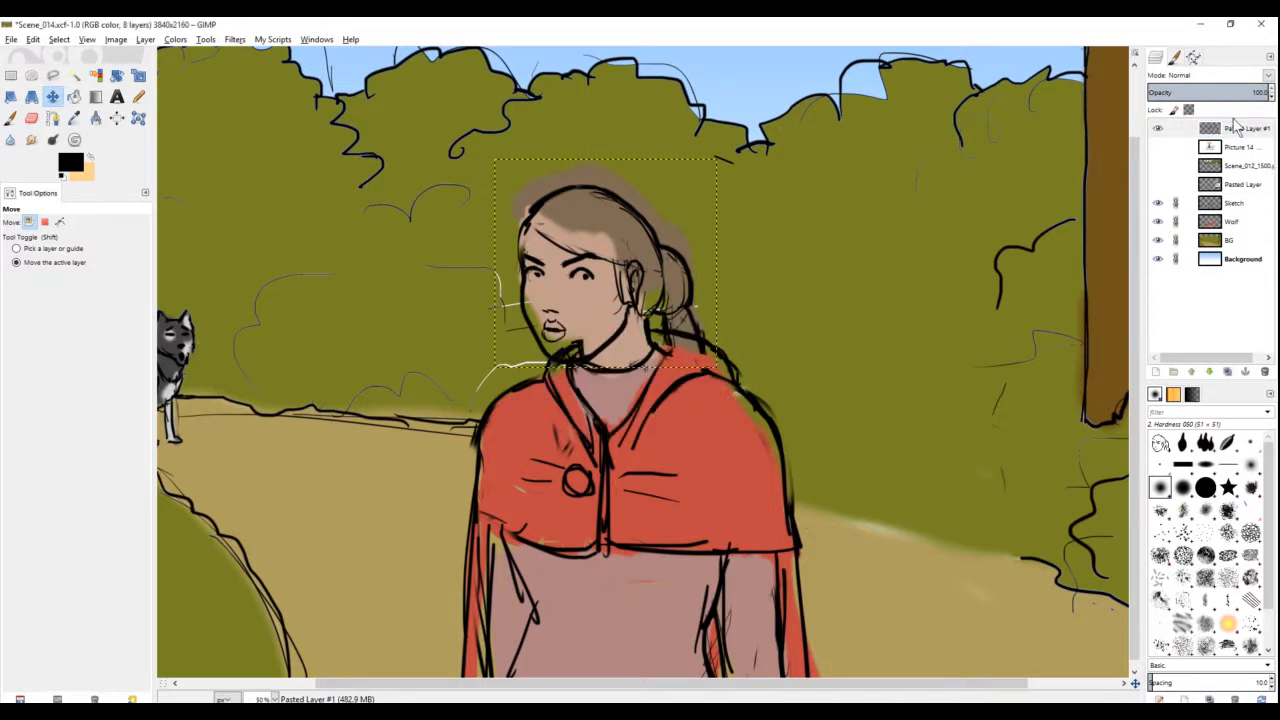
pyautogui.moveTo(1244, 133)
pyautogui.mouseDown()
pyautogui.moveTo(1260, 196)
pyautogui.moveTo(1245, 192)
pyautogui.mouseUp()
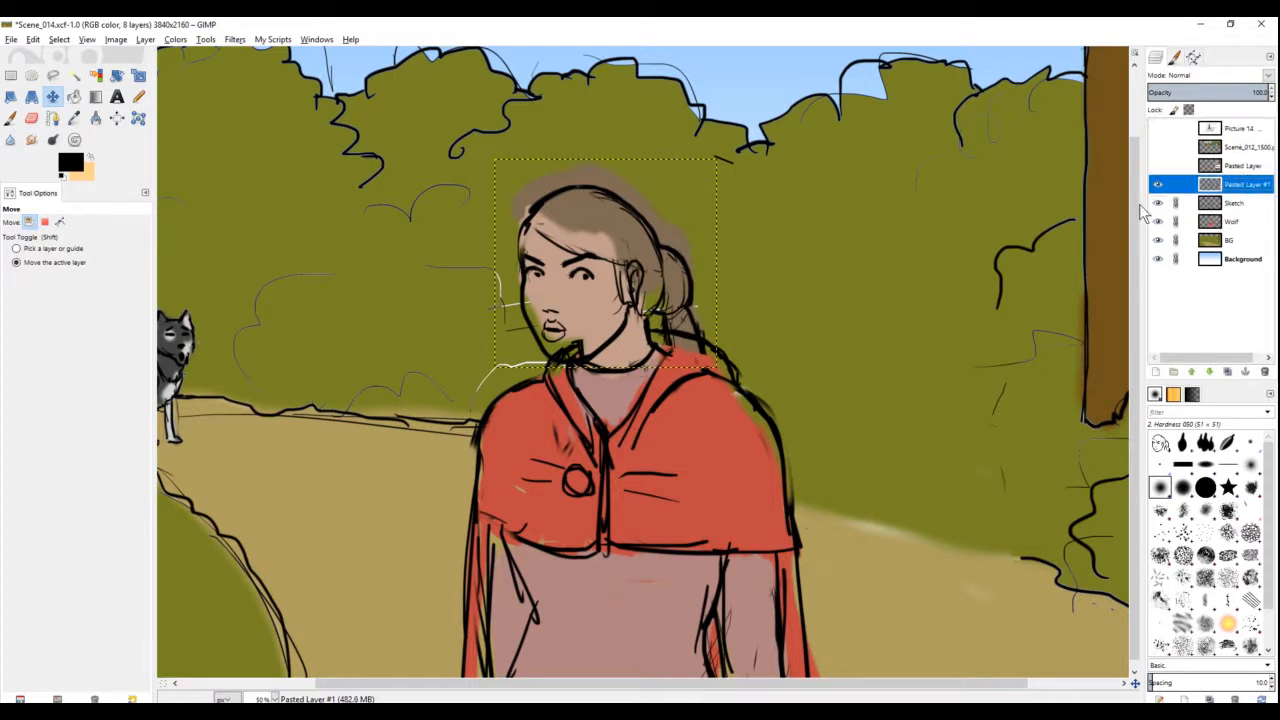
# Step: Hide the pasted head layer and the Wolf layer
pyautogui.click(1158, 185)
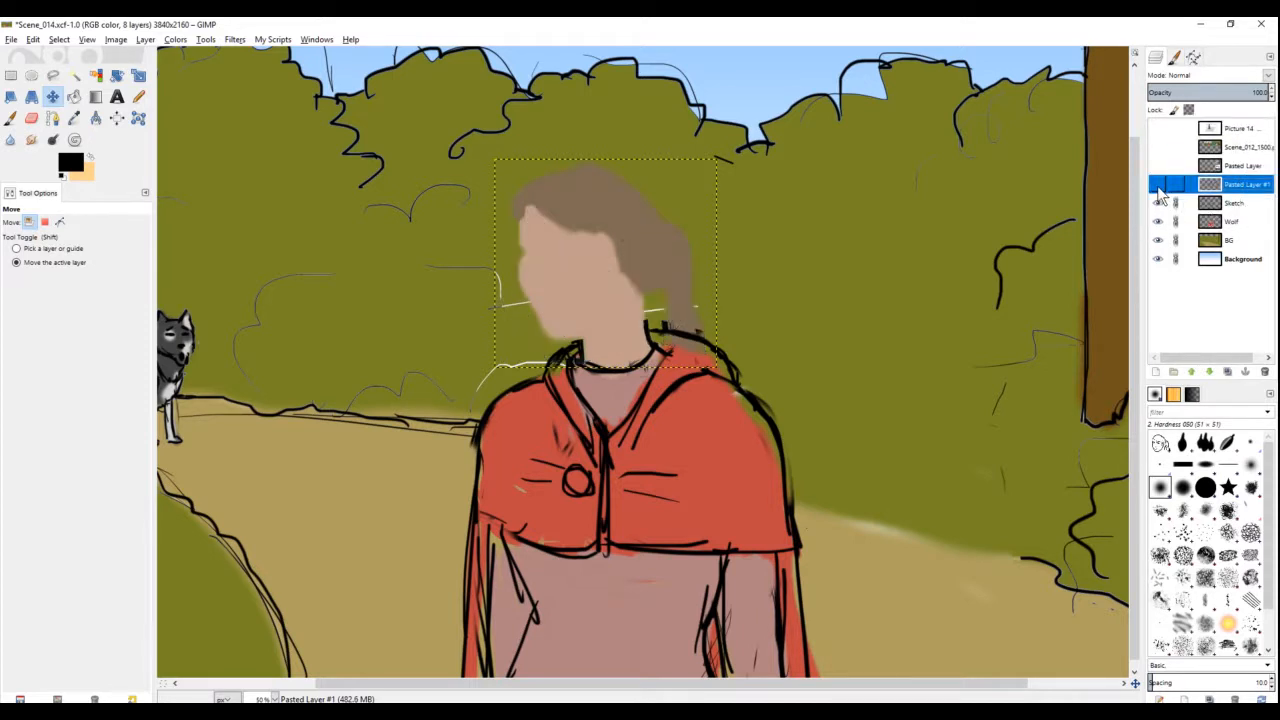
pyautogui.click(1158, 222)
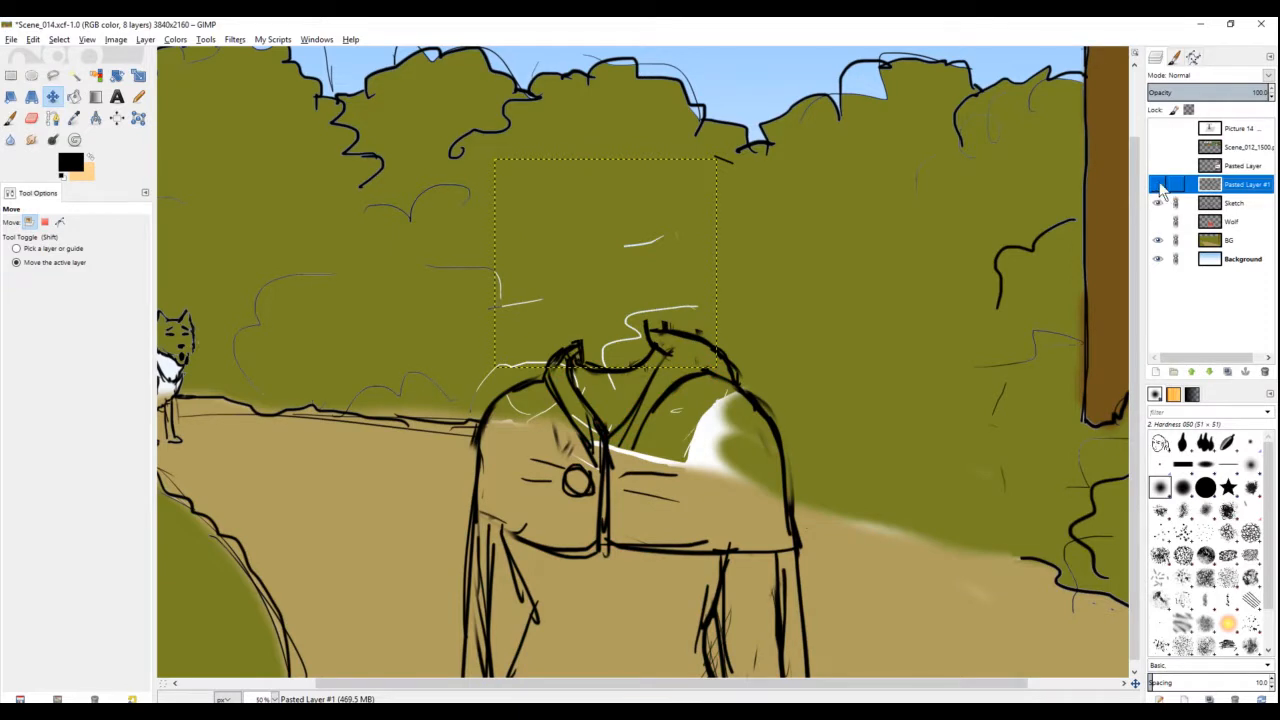
# Step: Show the pasted head outline layer and nudge it slightly up to refine the girl's neck length
pyautogui.click(1158, 185)
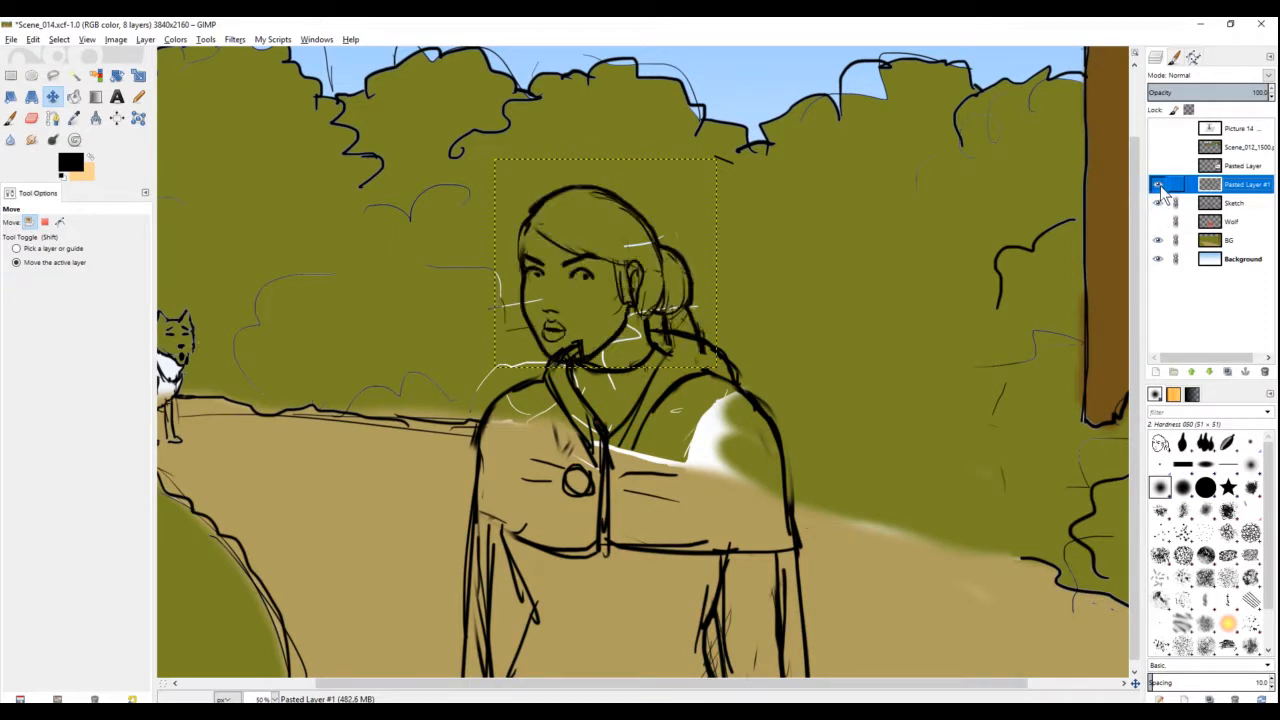
pyautogui.moveTo(599, 283); pyautogui.dragTo(589, 268)
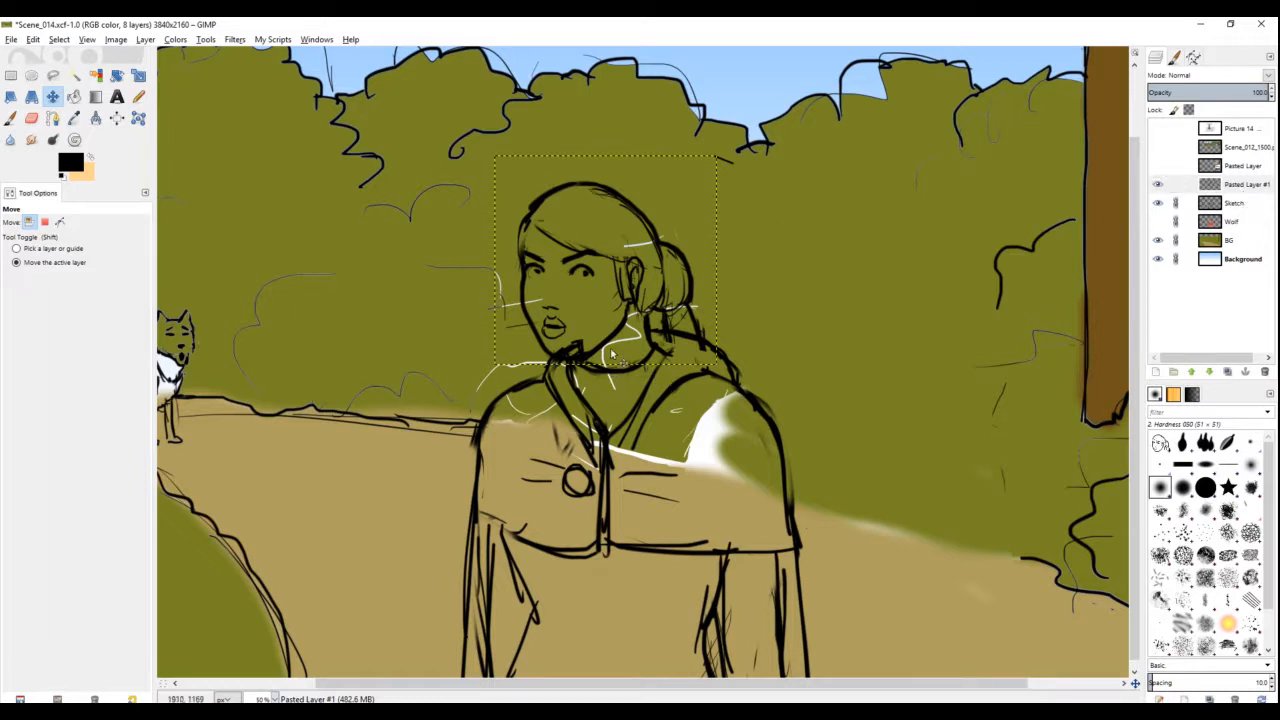
pyautogui.moveTo(595, 292)
pyautogui.mouseDown()
pyautogui.moveTo(585, 210)
pyautogui.moveTo(586, 400)
pyautogui.moveTo(585, 270)
pyautogui.moveTo(588, 283)
pyautogui.mouseUp()
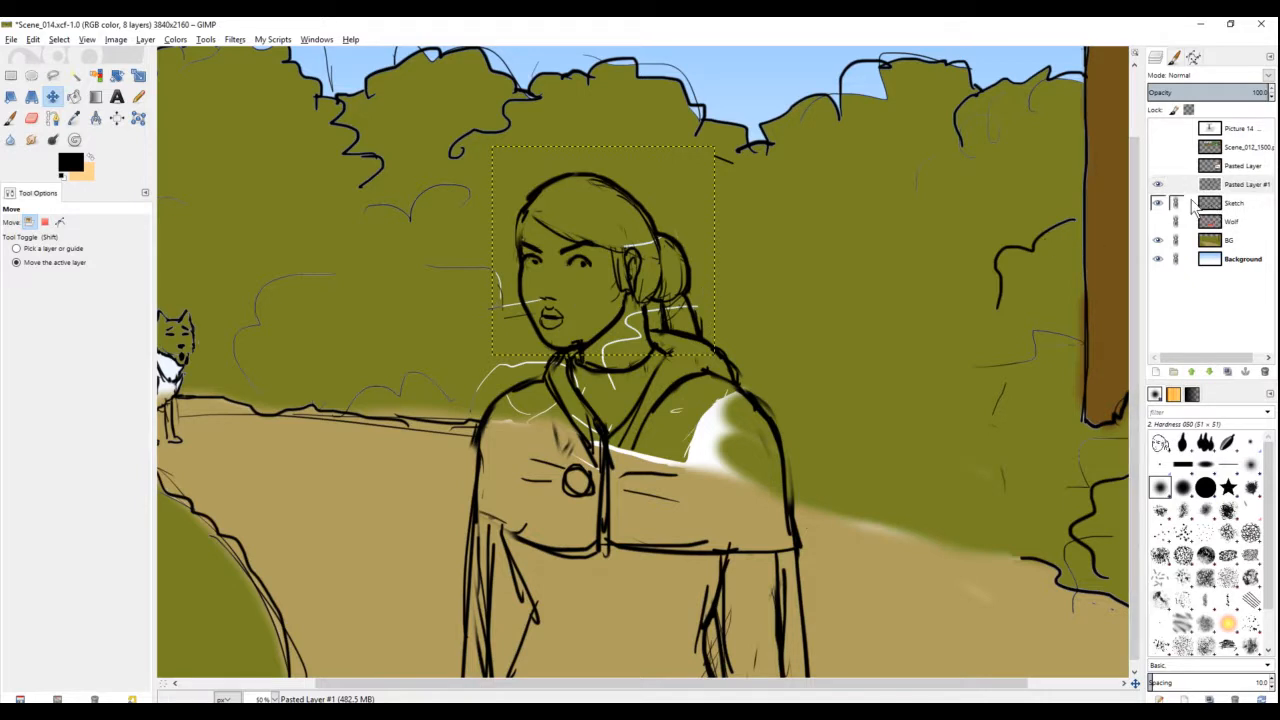
# Step: Merge the pasted head outline down into the Sketch layer and show the Wolf layer's colours
pyautogui.rightClick(1240, 188)
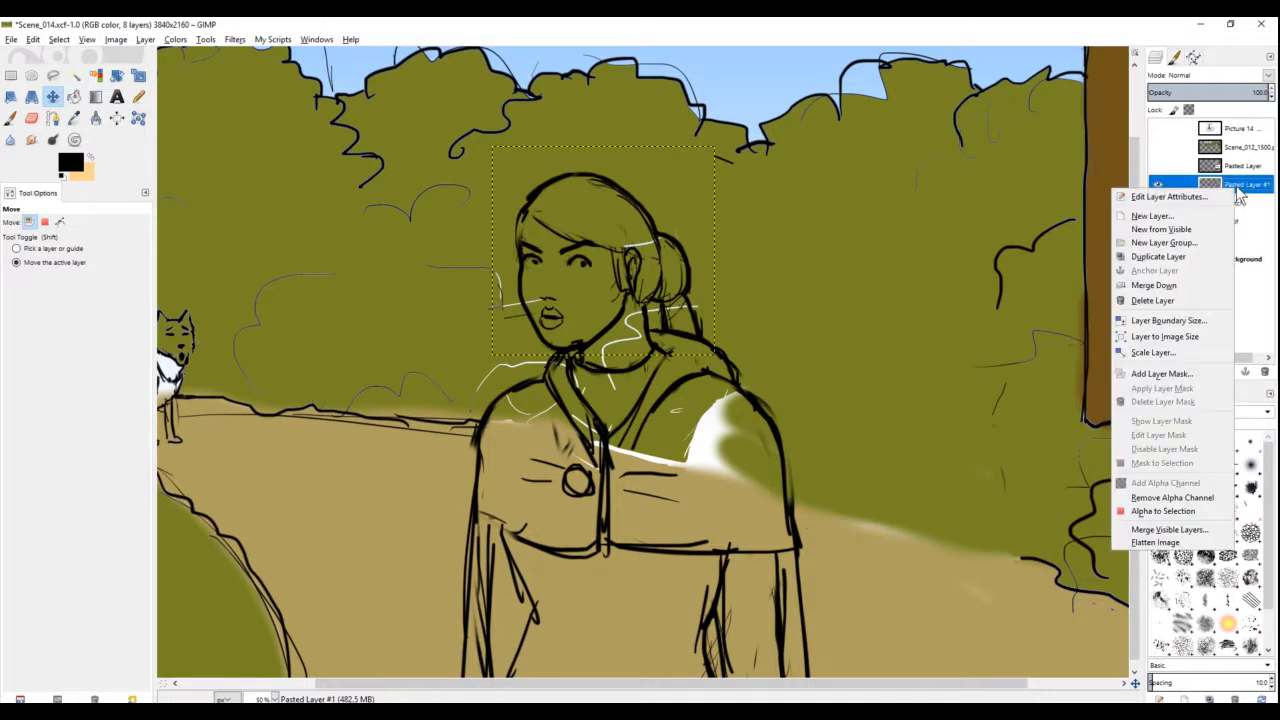
pyautogui.click(1185, 286)
pyautogui.click(1157, 186)
pyautogui.click(1157, 186)
pyautogui.click(1157, 204)
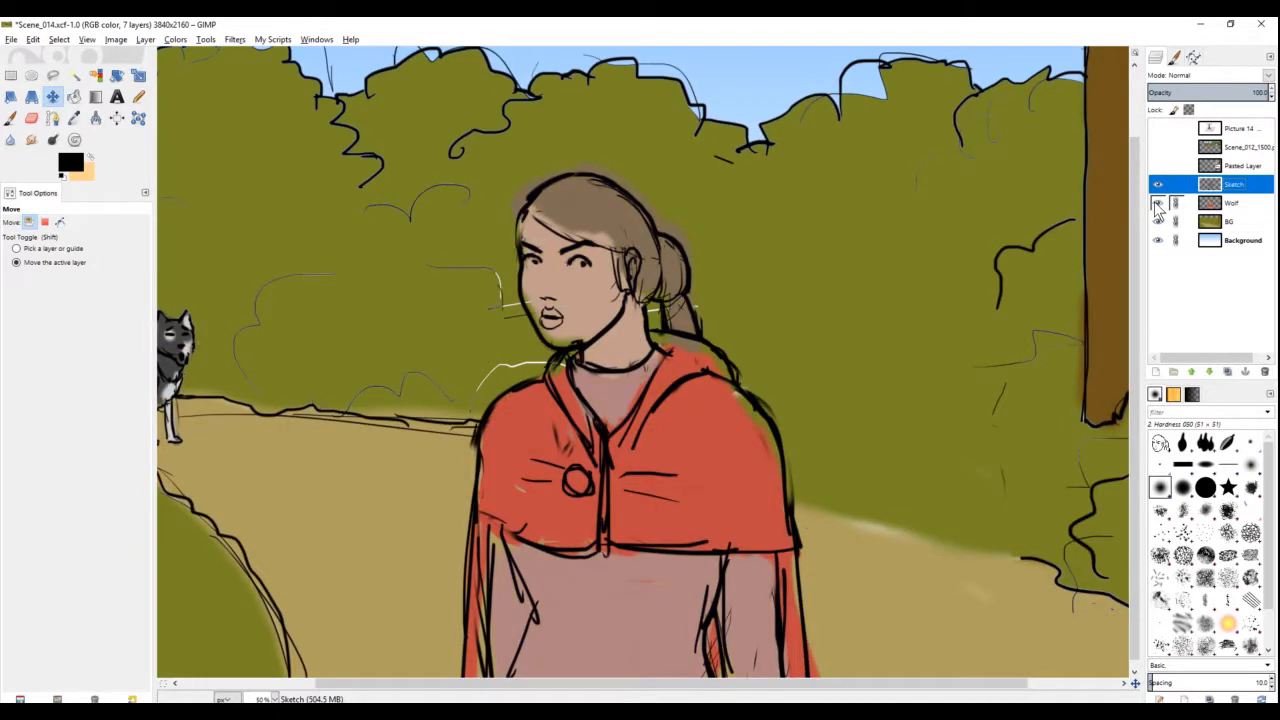
pyautogui.click(1157, 204)
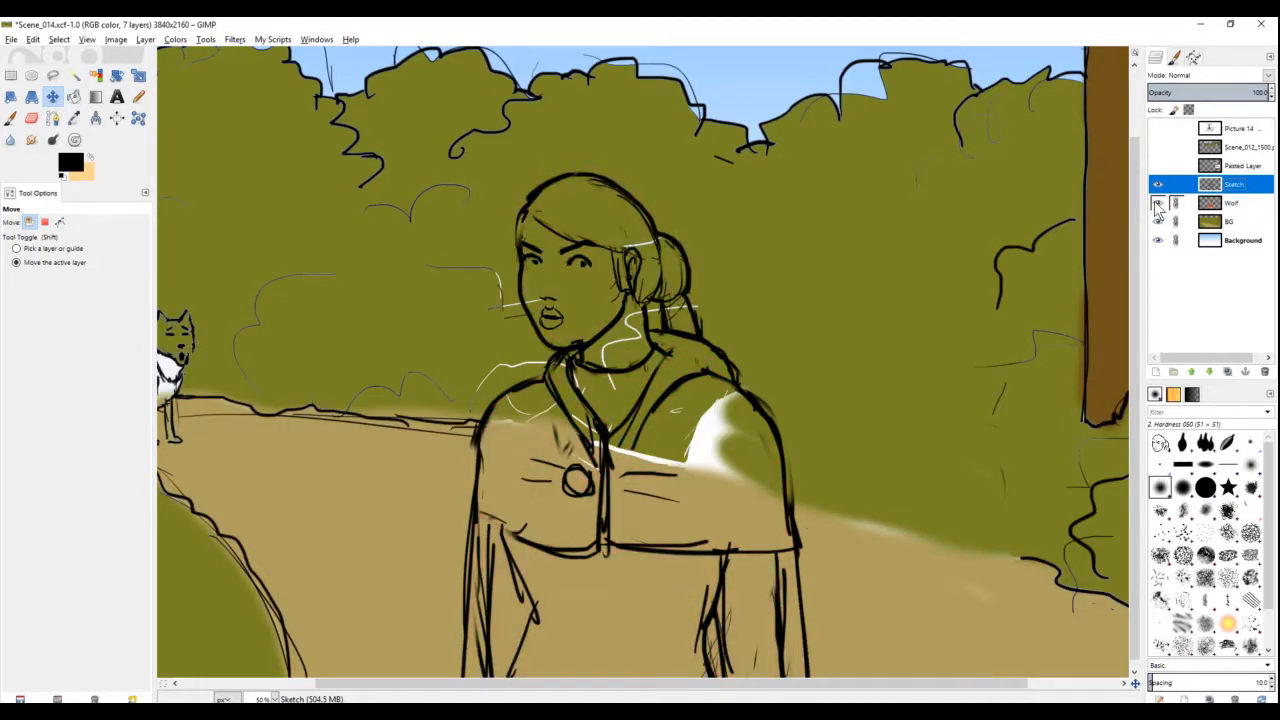
pyautogui.click(1157, 204)
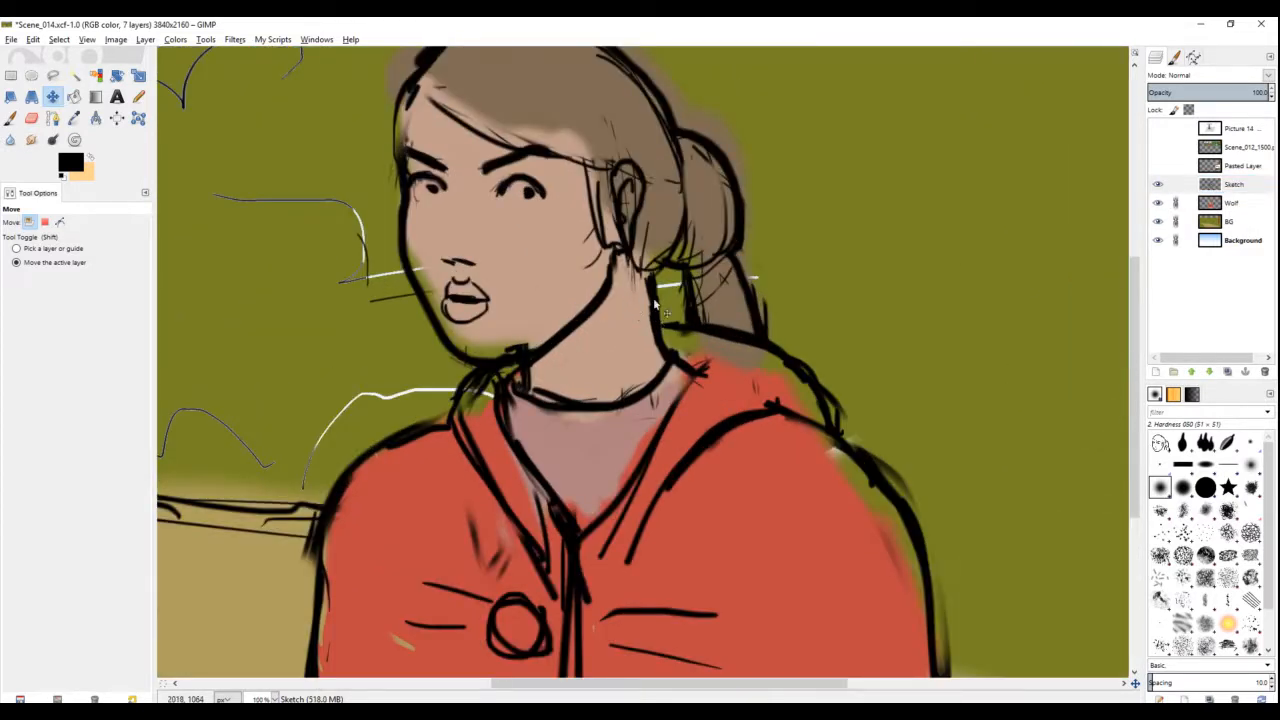
# Step: Touch up the girl's jaw and neck outline on the Sketch layer with the Paintbrush and Eraser
pyautogui.press('p')
pyautogui.moveTo(632, 318); pyautogui.dragTo(620, 308)
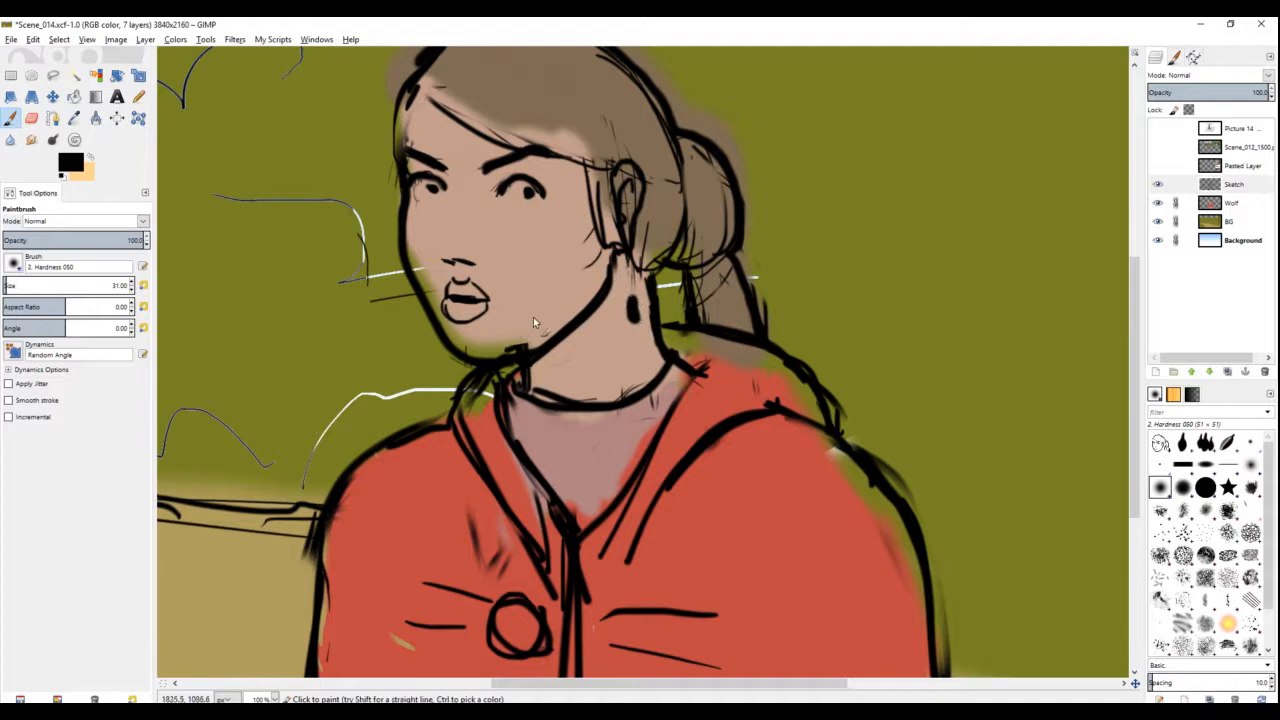
pyautogui.hotkey('shift', 'e')
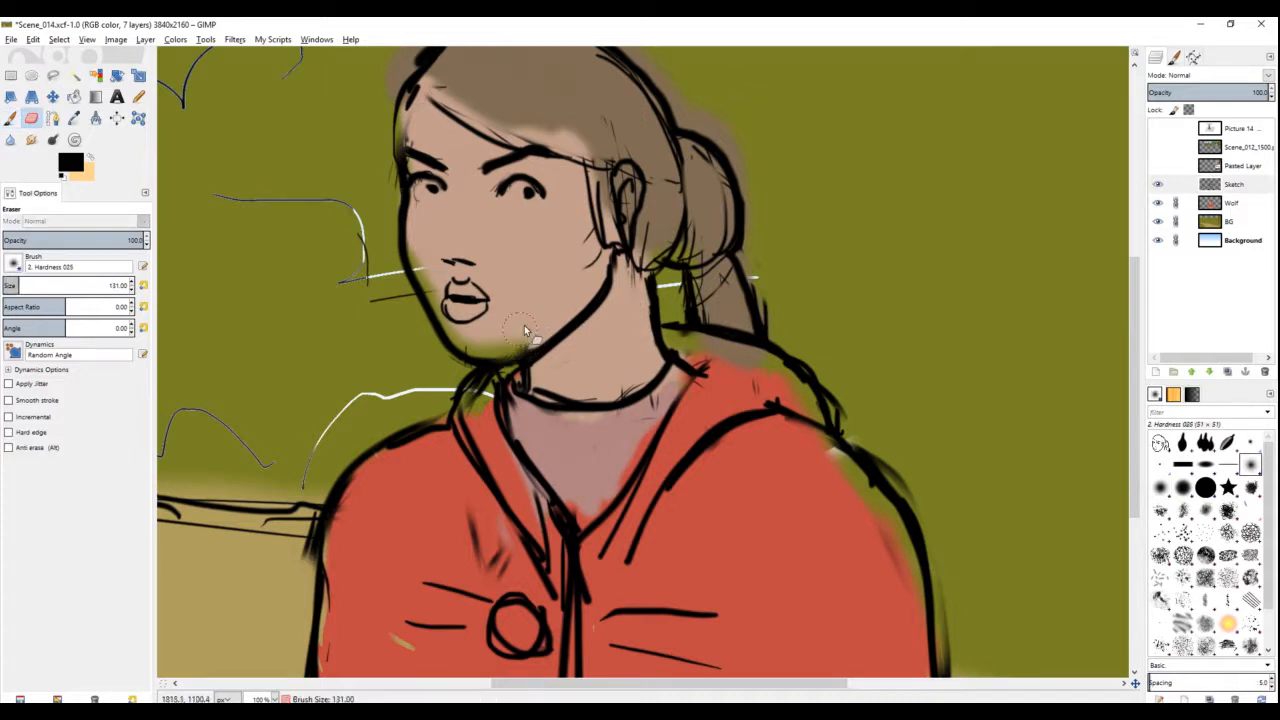
# Step: Select the girl's head and ponytail colours on the Wolf layer with a Free Select outline
pyautogui.scroll(-2, 565, 238)
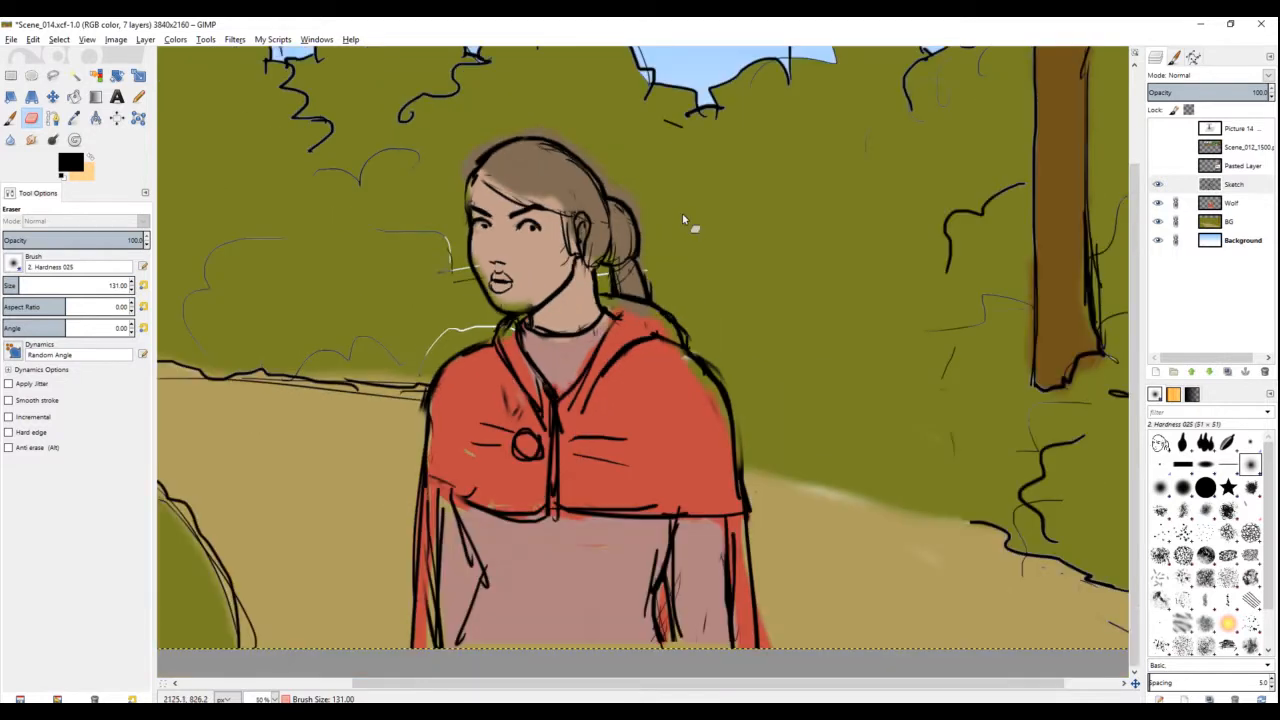
pyautogui.click(1233, 204)
pyautogui.click(57, 79)
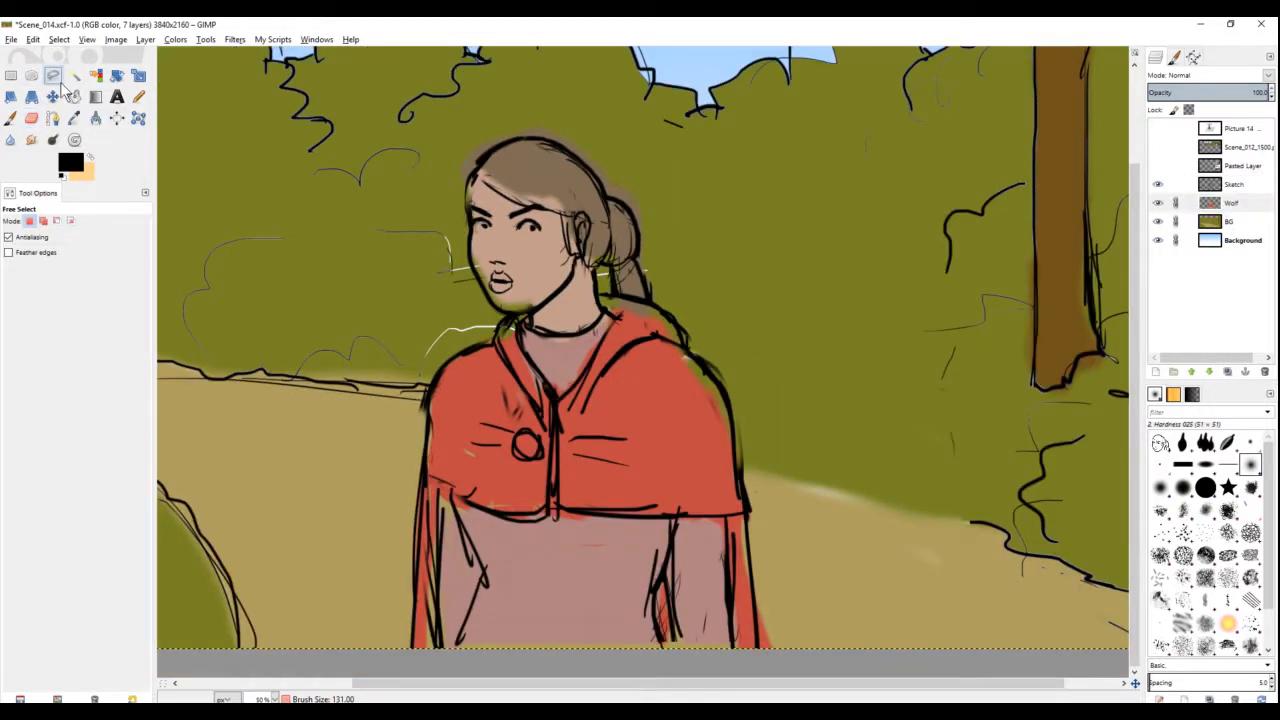
pyautogui.moveTo(521, 322); pyautogui.dragTo(537, 317)
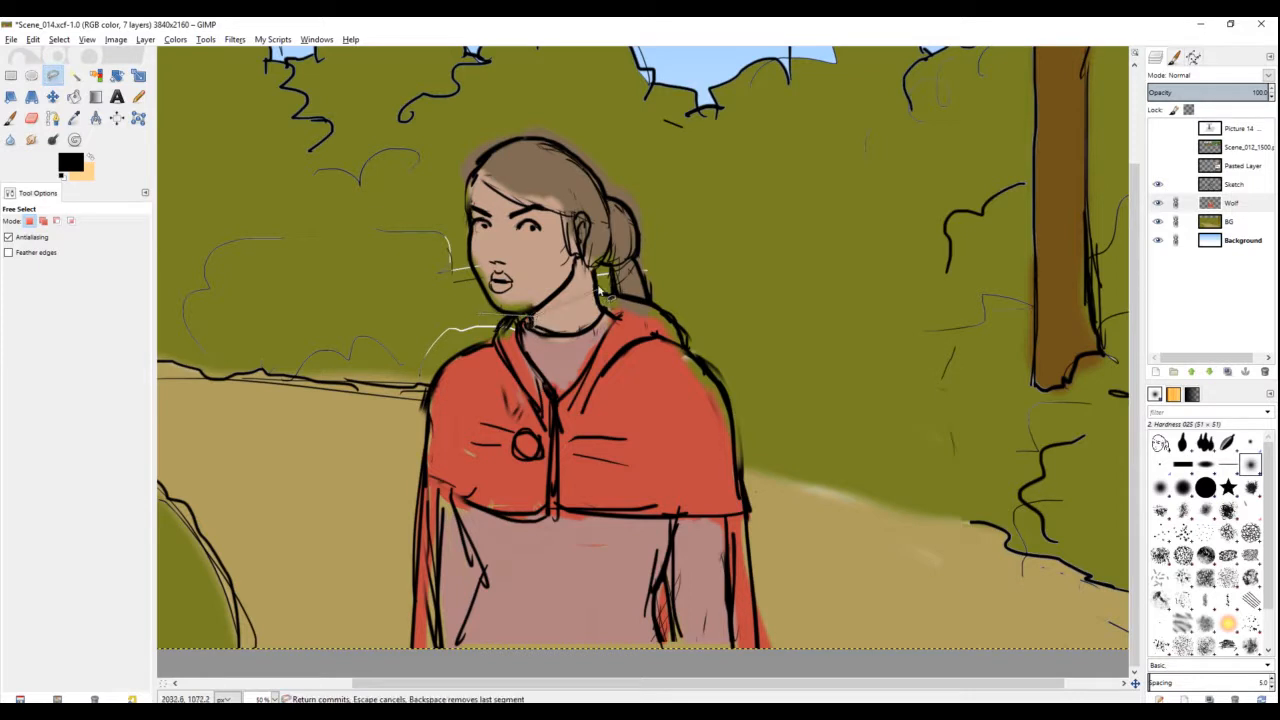
pyautogui.click(659, 314)
pyautogui.click(682, 260)
pyautogui.click(474, 316)
pyautogui.press('Return')
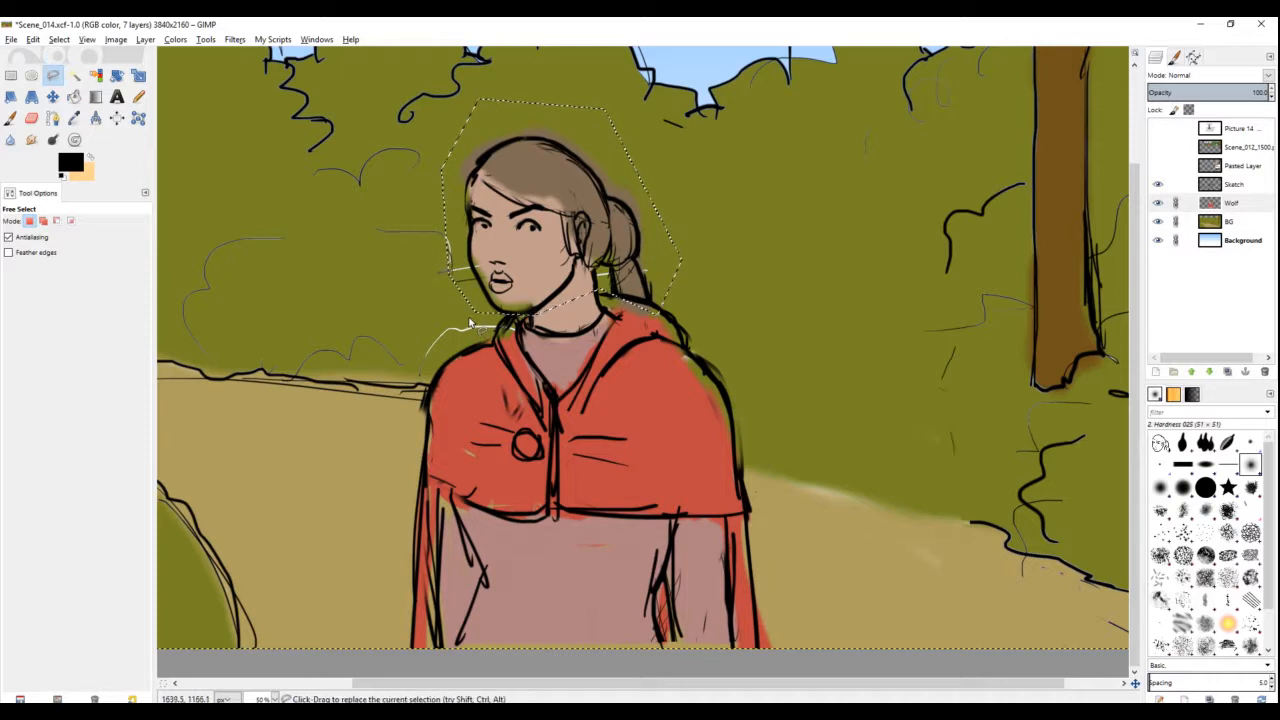
# Step: Cut the selected head colours, paste them onto a new layer, and restack it directly above the Wolf layer
pyautogui.hotkey('ctrl', 'x')
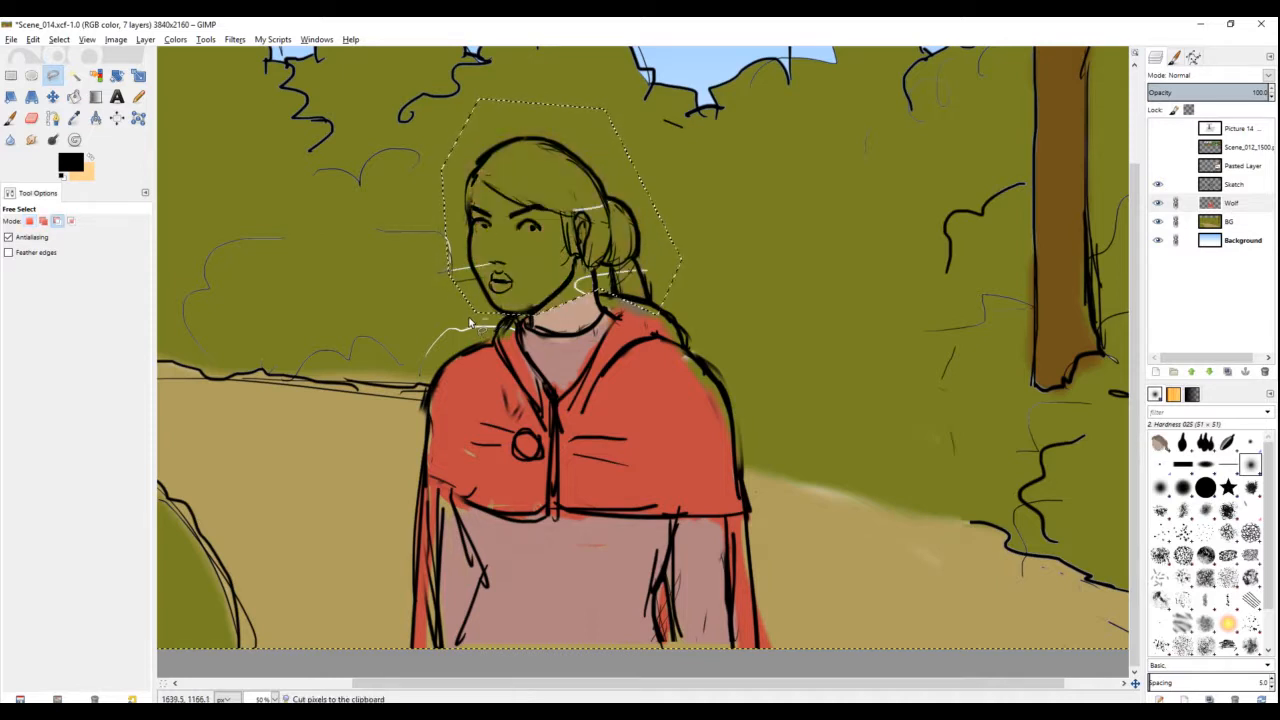
pyautogui.hotkey('ctrl', 'v')
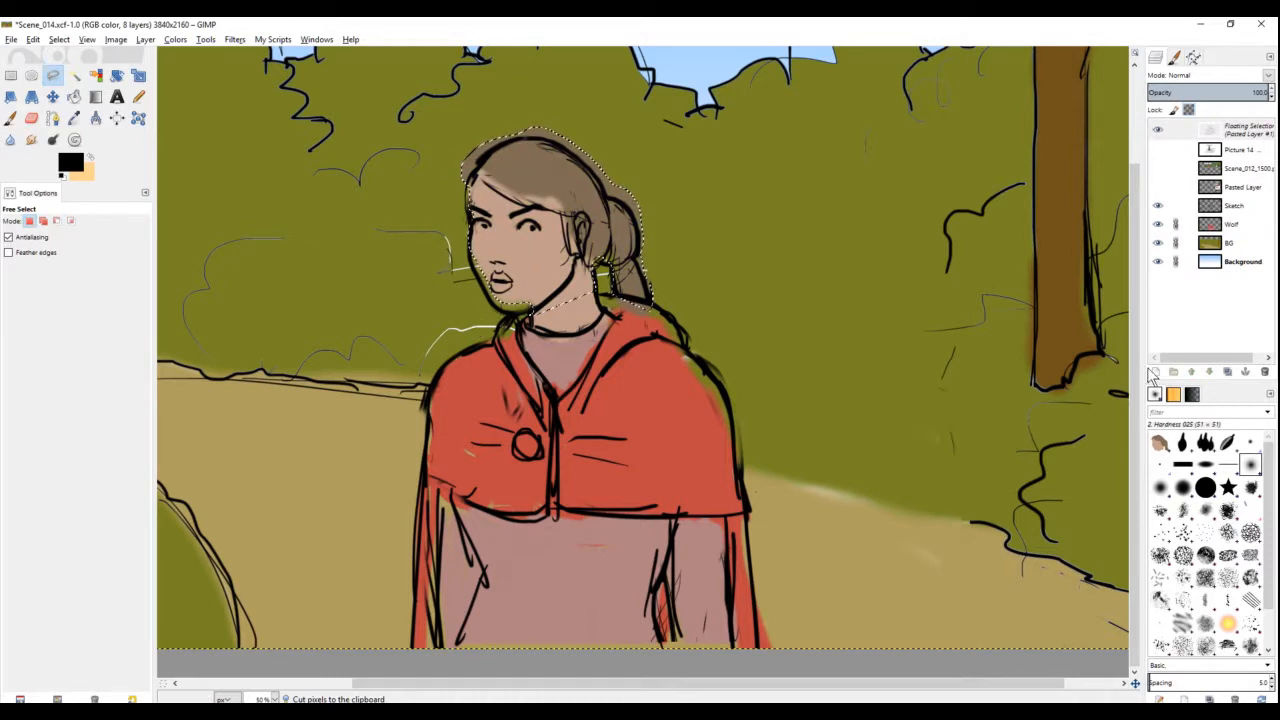
pyautogui.click(1156, 371)
pyautogui.moveTo(1240, 130); pyautogui.dragTo(1243, 222)
# Step: Move the pasted head colours down slightly so they line up with the girl's head outline
pyautogui.scroll(1, 545, 240)
pyautogui.press('m')
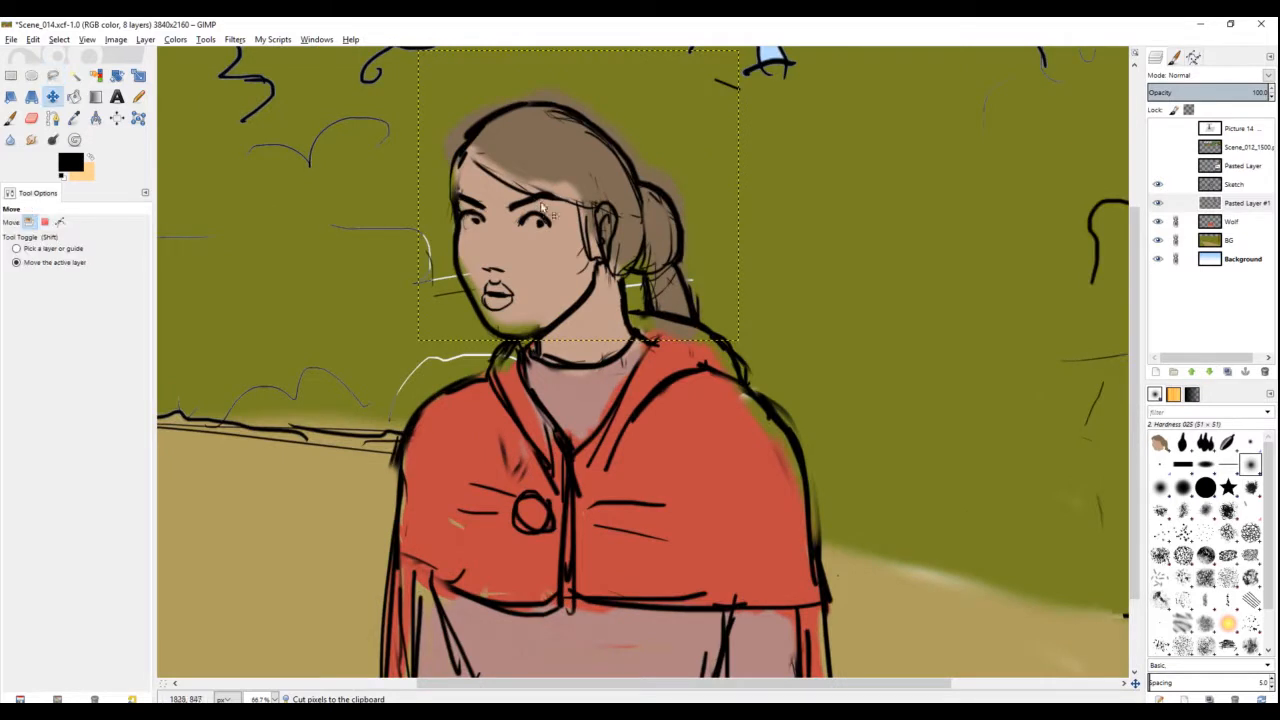
pyautogui.moveTo(546, 235); pyautogui.dragTo(545, 246)
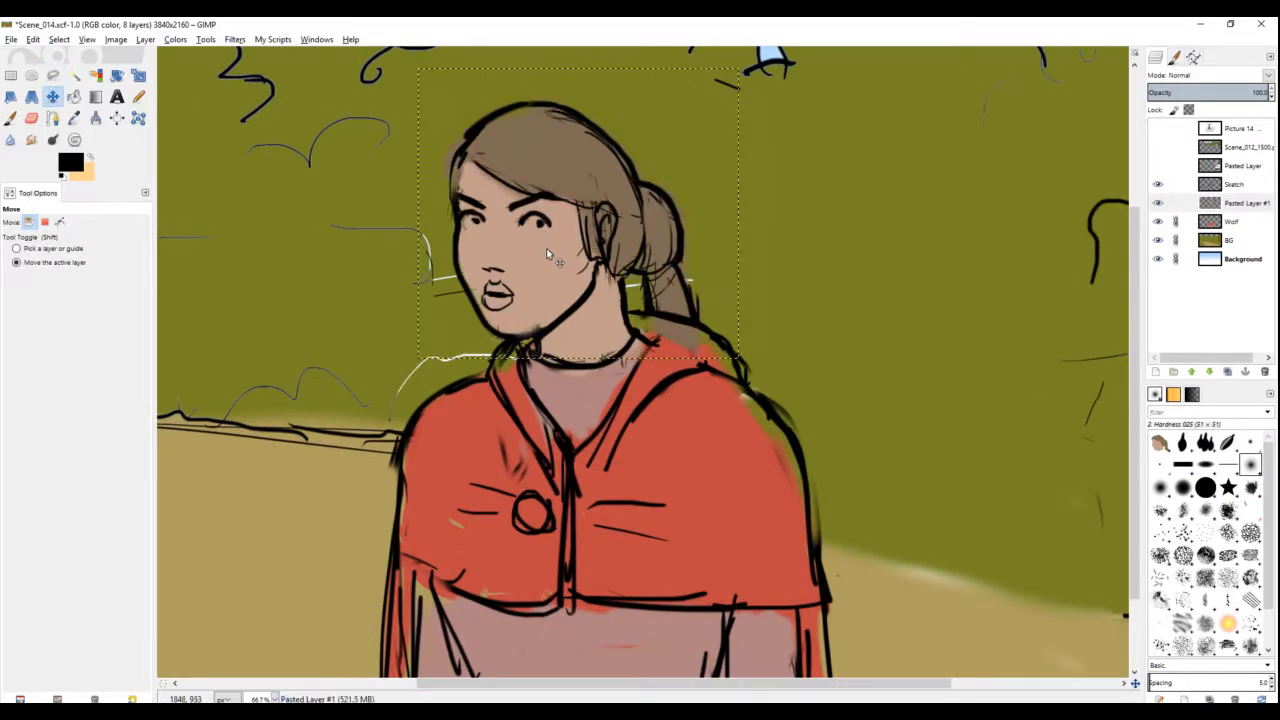
pyautogui.scroll(-2, 555, 218)
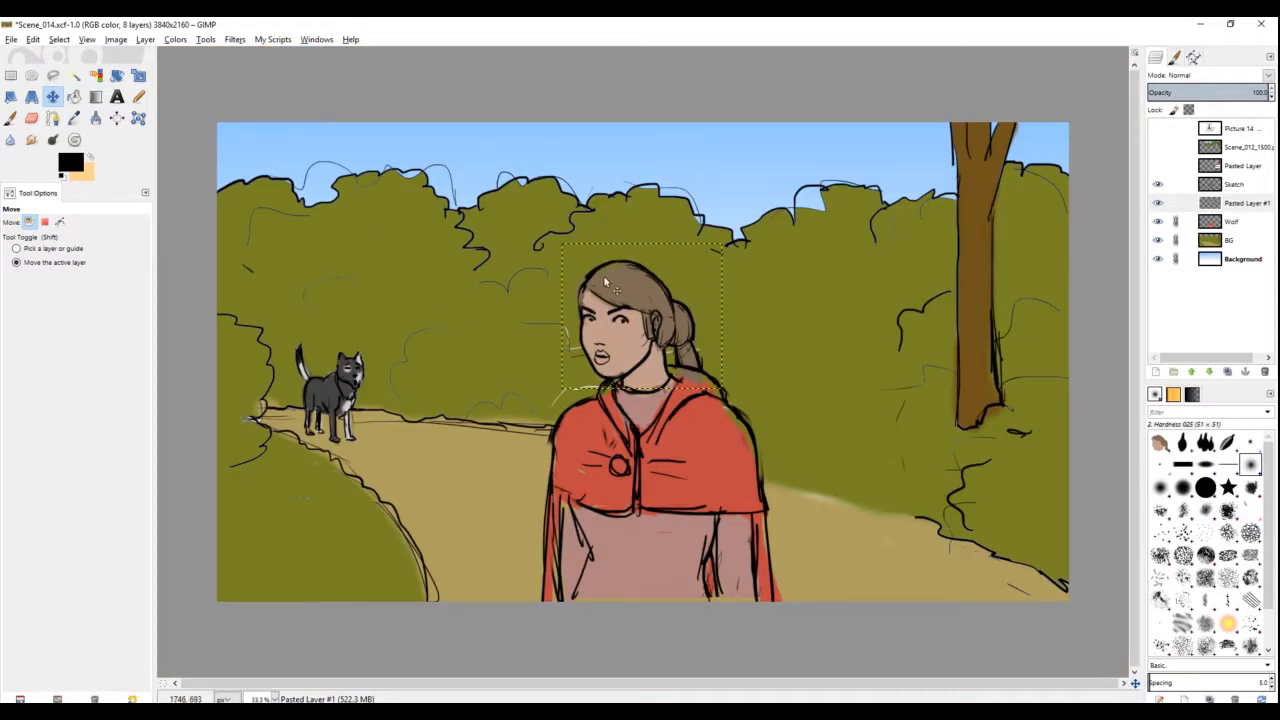
pyautogui.scroll(2, 604, 283)
pyautogui.scroll(-1, 598, 282)
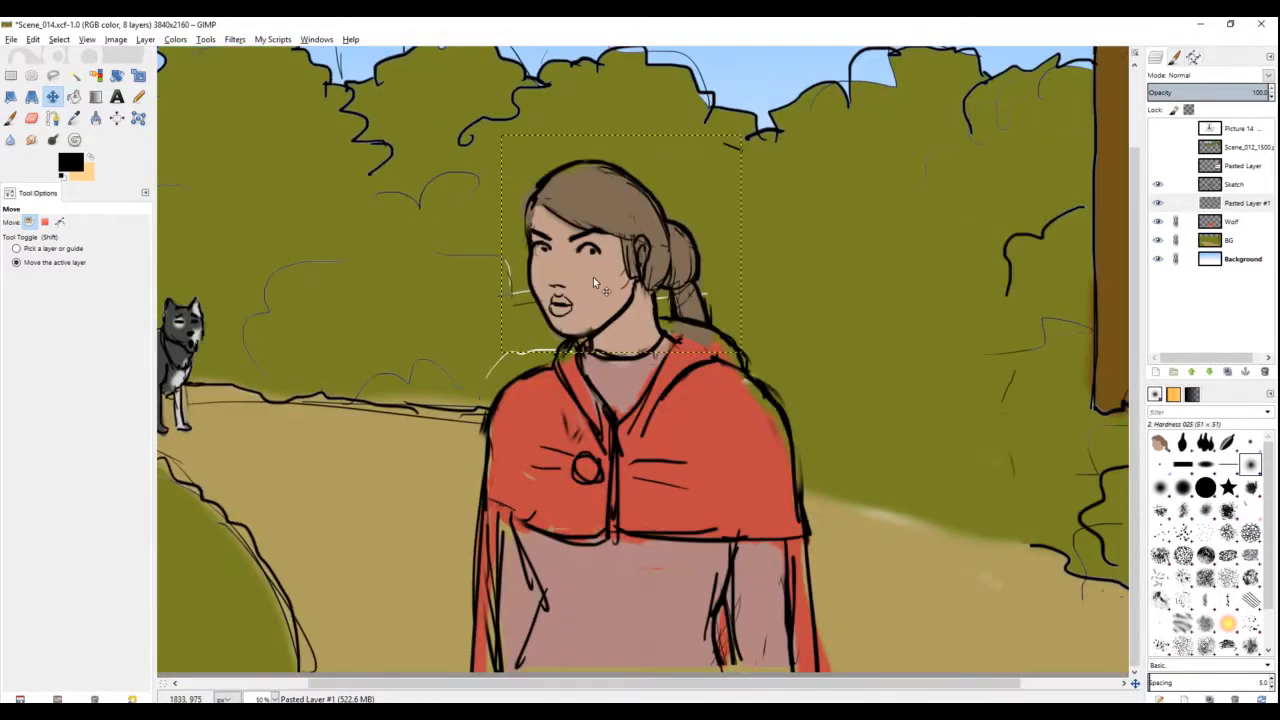
# Step: Merge the pasted head colours down into the Wolf layer
pyautogui.rightClick(1248, 208)
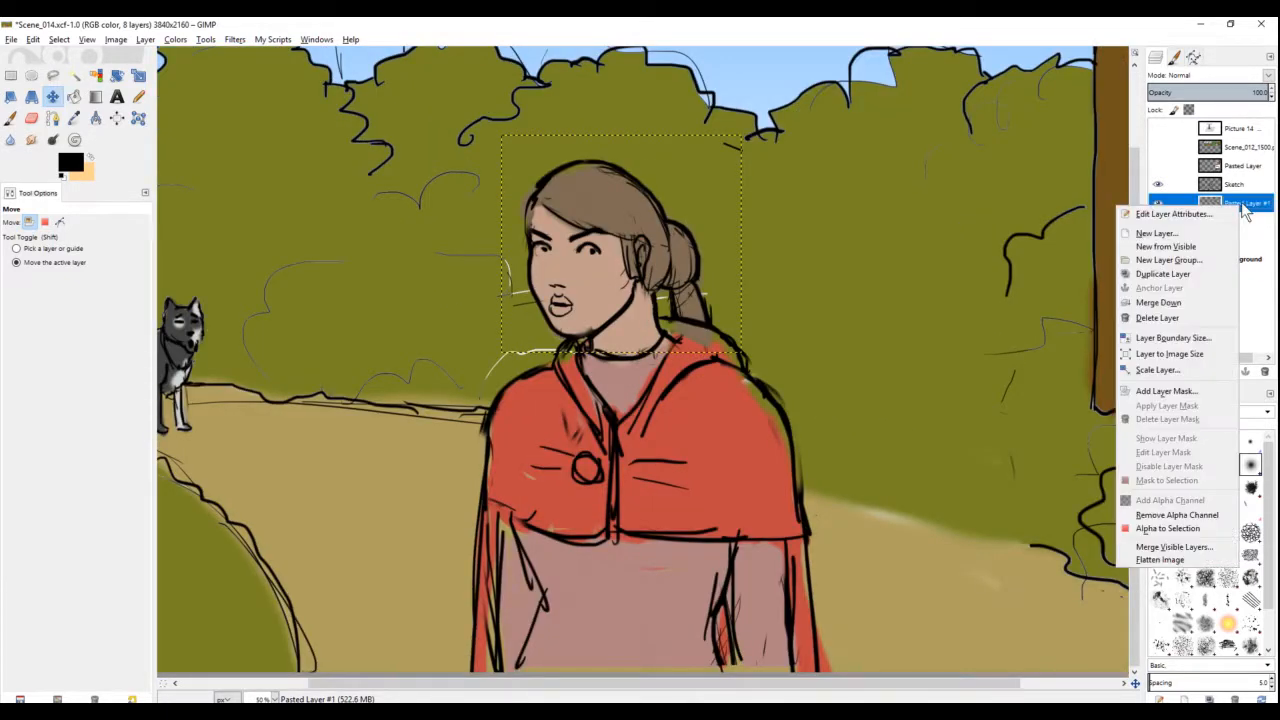
pyautogui.click(1193, 302)
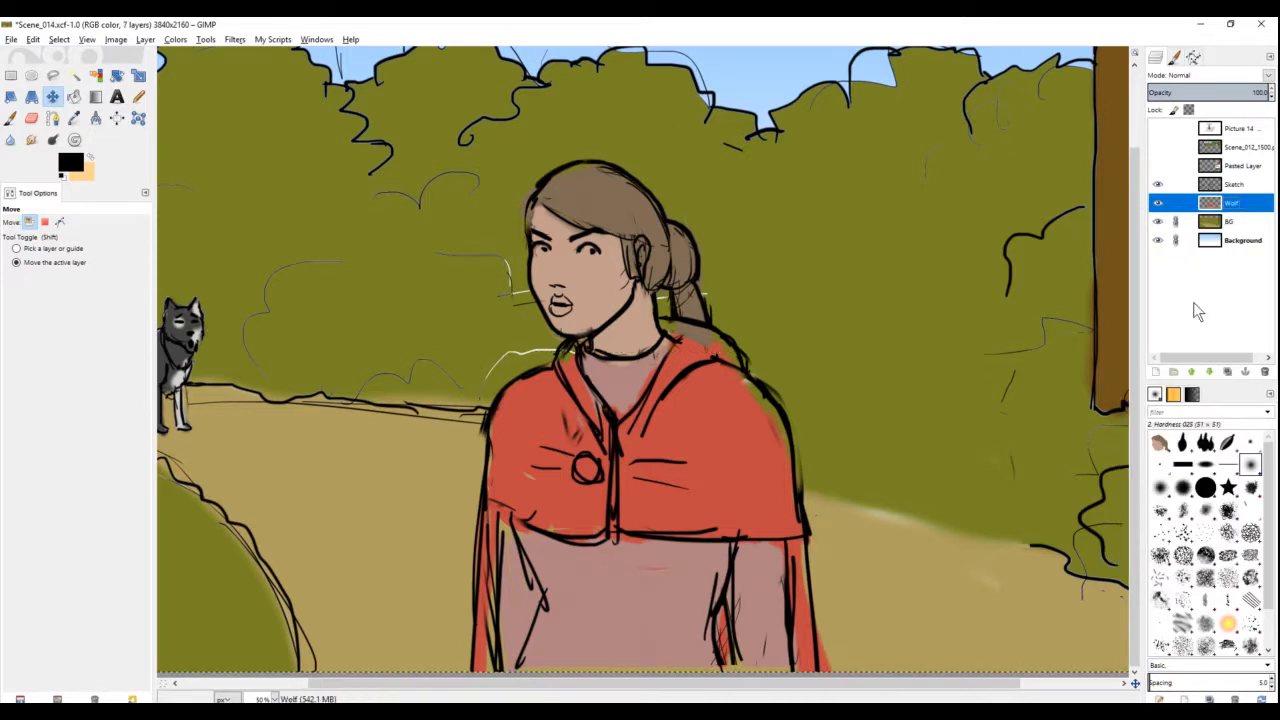
pyautogui.moveTo(534, 174); pyautogui.dragTo(532, 224)
pyautogui.scroll(-2, 525, 320)
pyautogui.moveTo(537, 339); pyautogui.dragTo(527, 299)
pyautogui.scroll(1, 640, 292)
pyautogui.scroll(1, 667, 290)
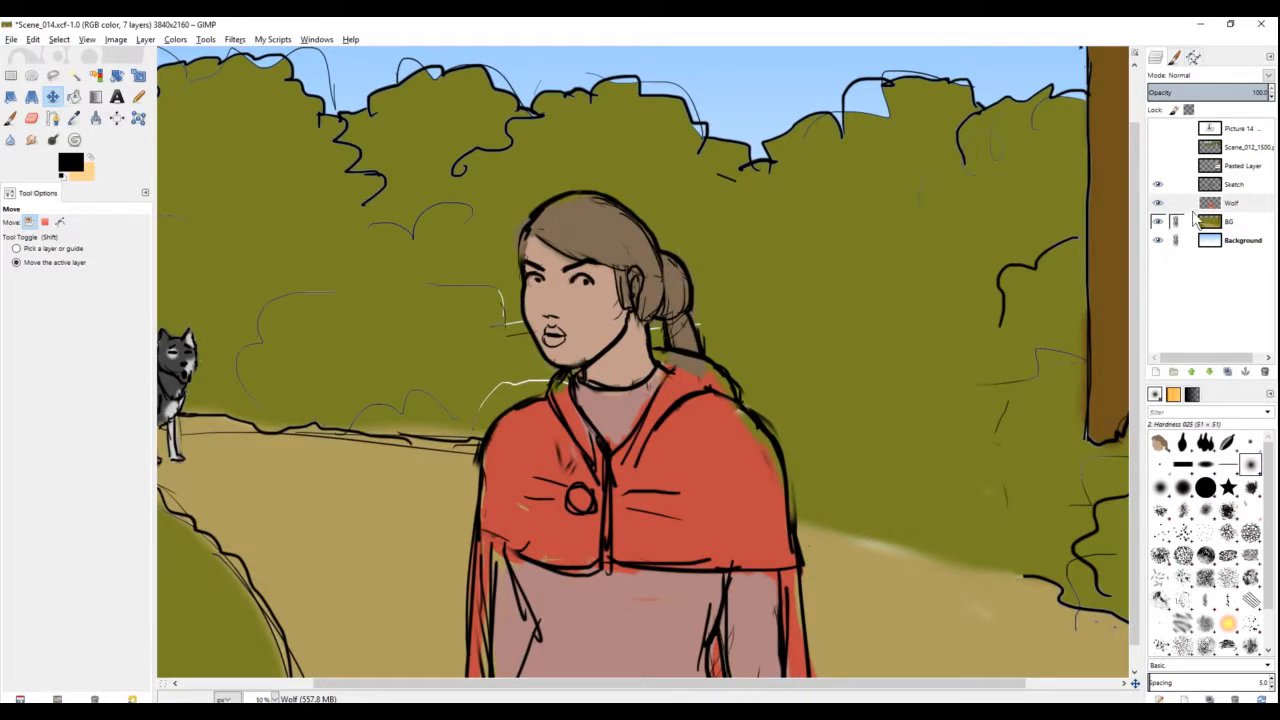
pyautogui.scroll(-1, 720, 340)
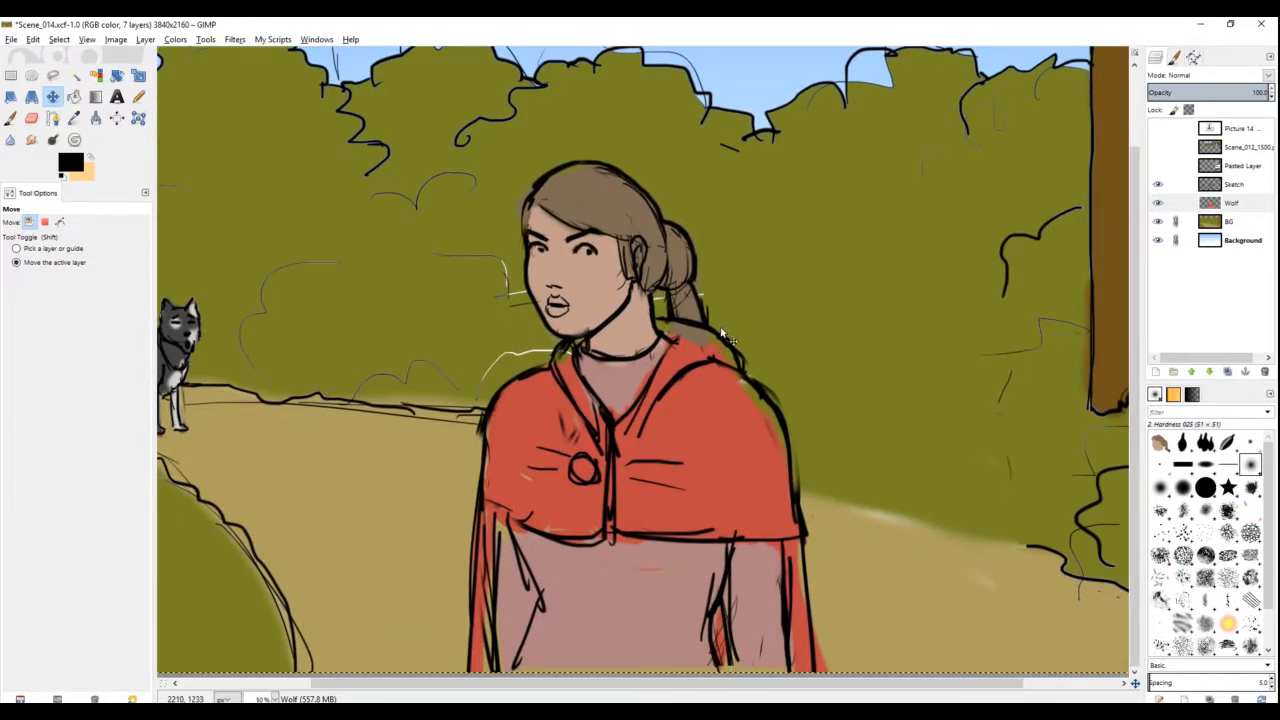
# Step: Sample the cape's red and paint over the uncoloured patches of the hood behind the girl's neck, enlarging the brush to 41
pyautogui.scroll(1, 720, 340)
pyautogui.press('o')
pyautogui.click(690, 340)
pyautogui.press('p')
pyautogui.moveTo(650, 316); pyautogui.dragTo(645, 318)
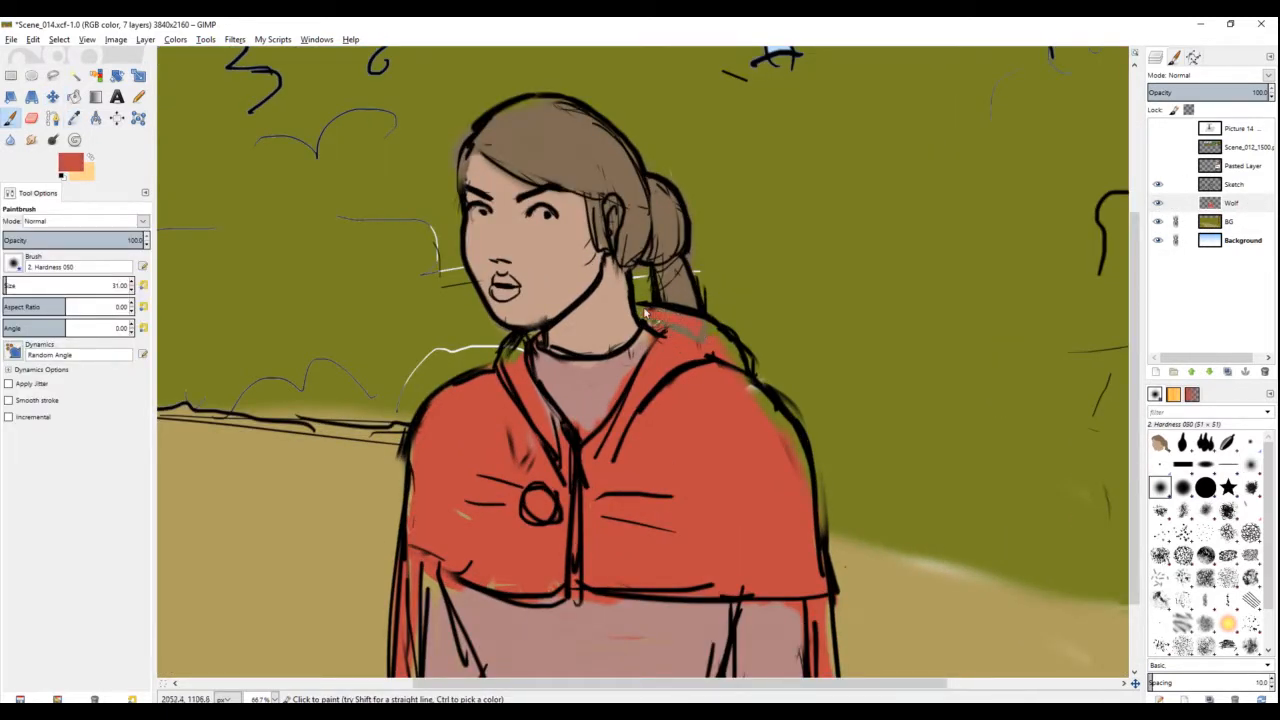
pyautogui.press(']')
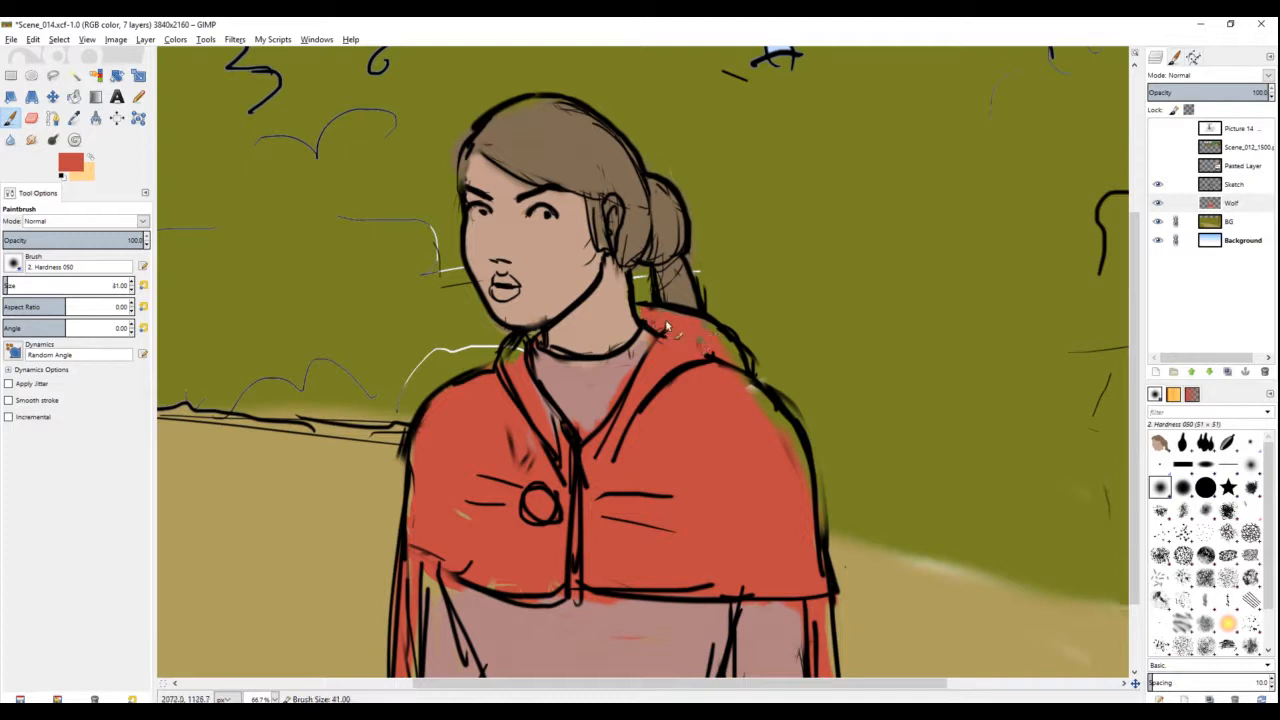
pyautogui.moveTo(731, 381); pyautogui.dragTo(735, 391)
pyautogui.press('-')
pyautogui.press('-')
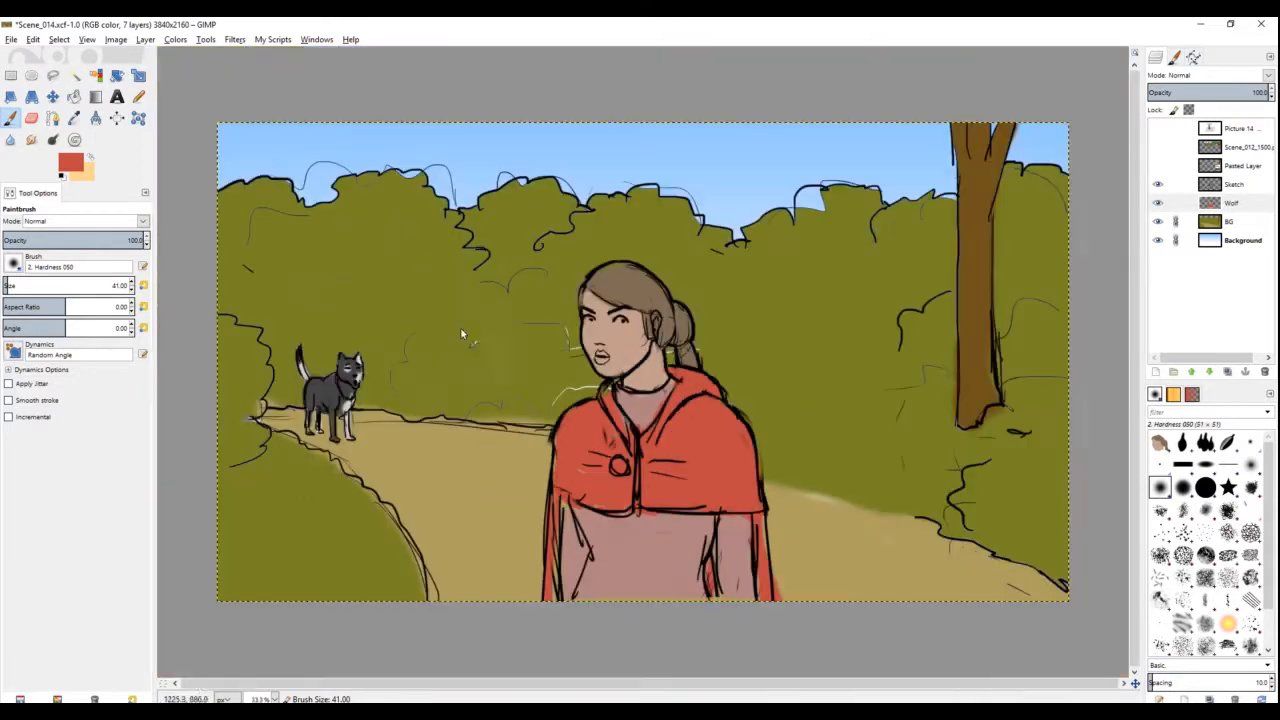
pyautogui.moveTo(582, 508); pyautogui.dragTo(582, 474)
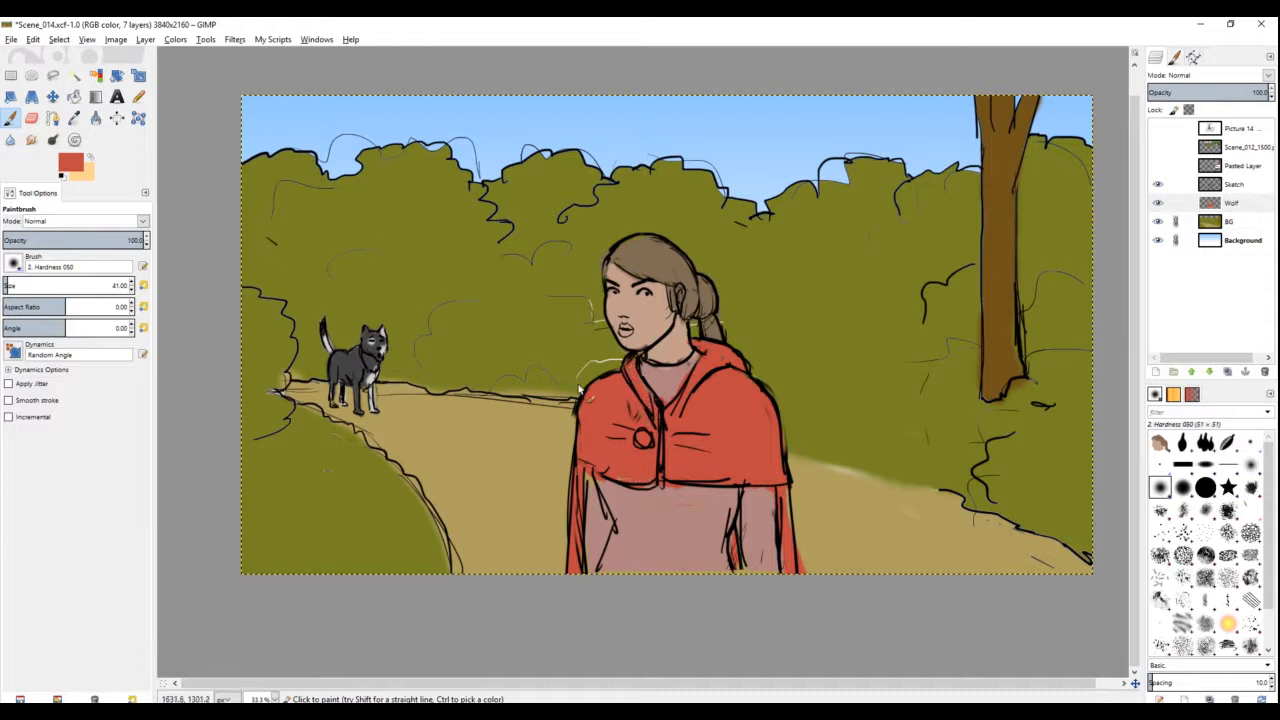
pyautogui.scroll(-1, 578, 390)
pyautogui.scroll(-1, 484, 349)
pyautogui.scroll(1, 522, 418)
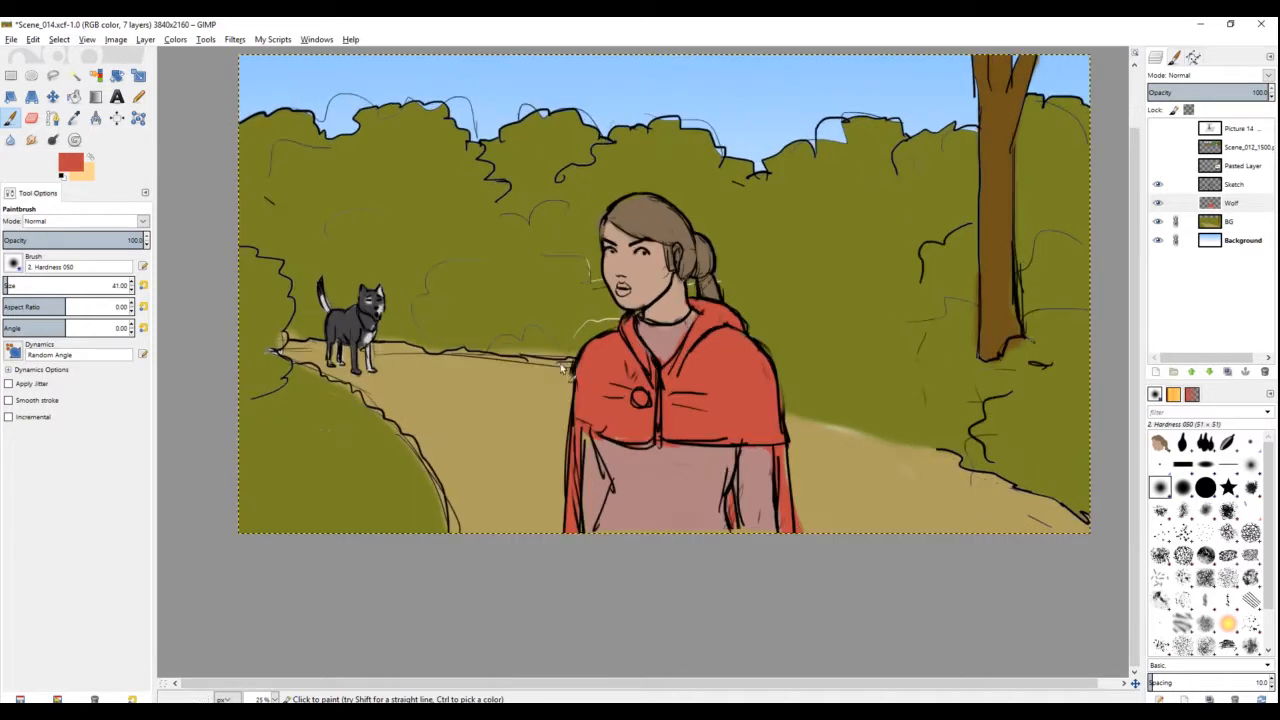
# Step: Link the Sketch layer with the other scene layers and flip the whole scene horizontally
pyautogui.click(1235, 188)
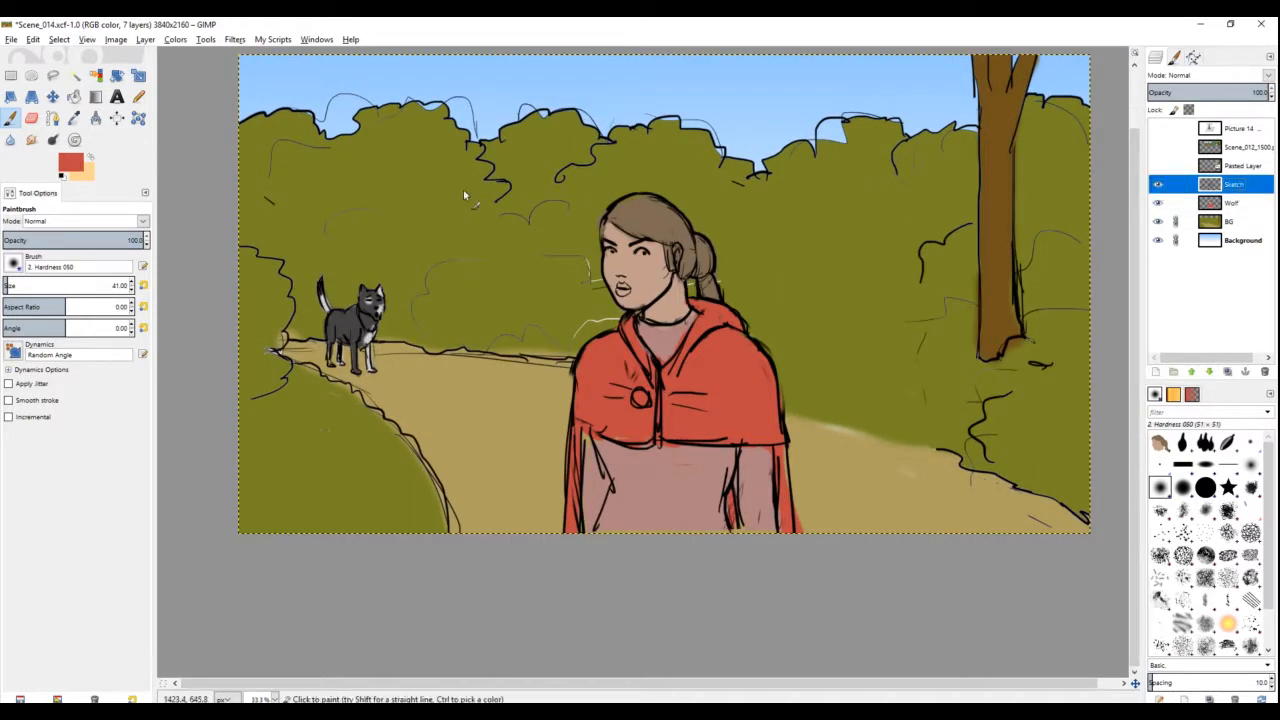
pyautogui.scroll(-1, 470, 400)
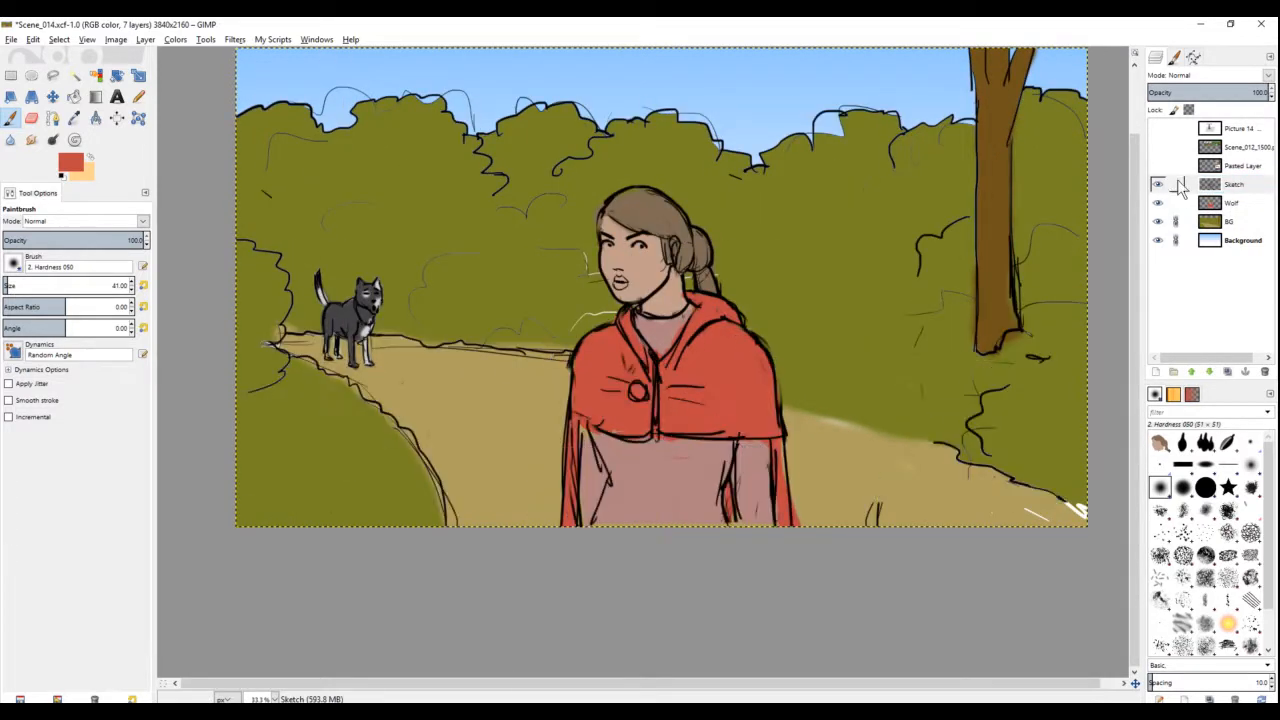
pyautogui.click(1177, 184)
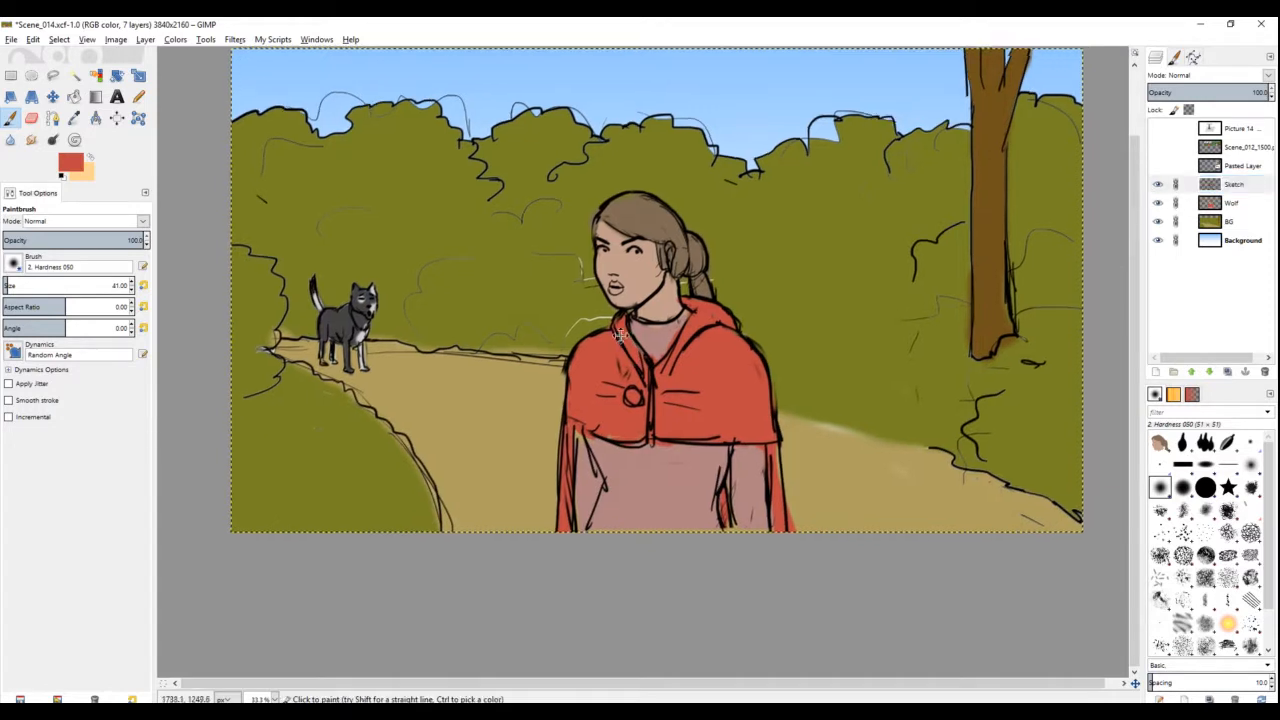
pyautogui.hscroll(-1, 620, 335)
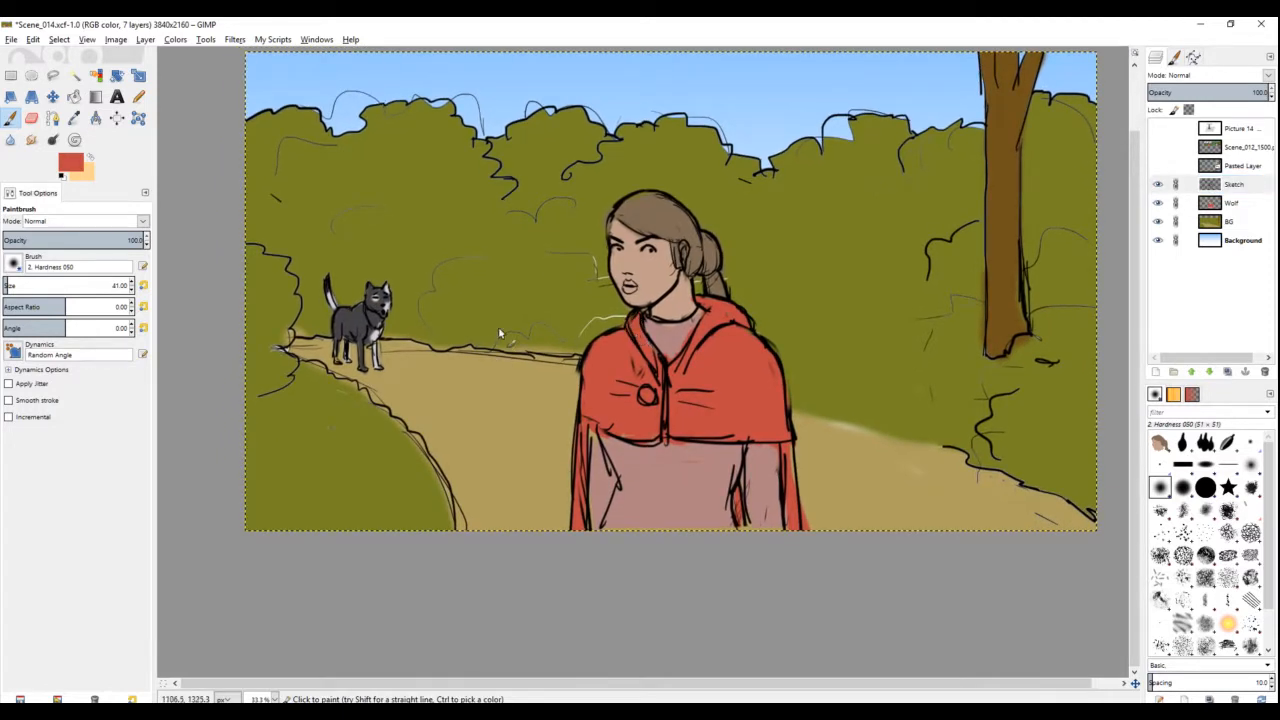
pyautogui.press('h')
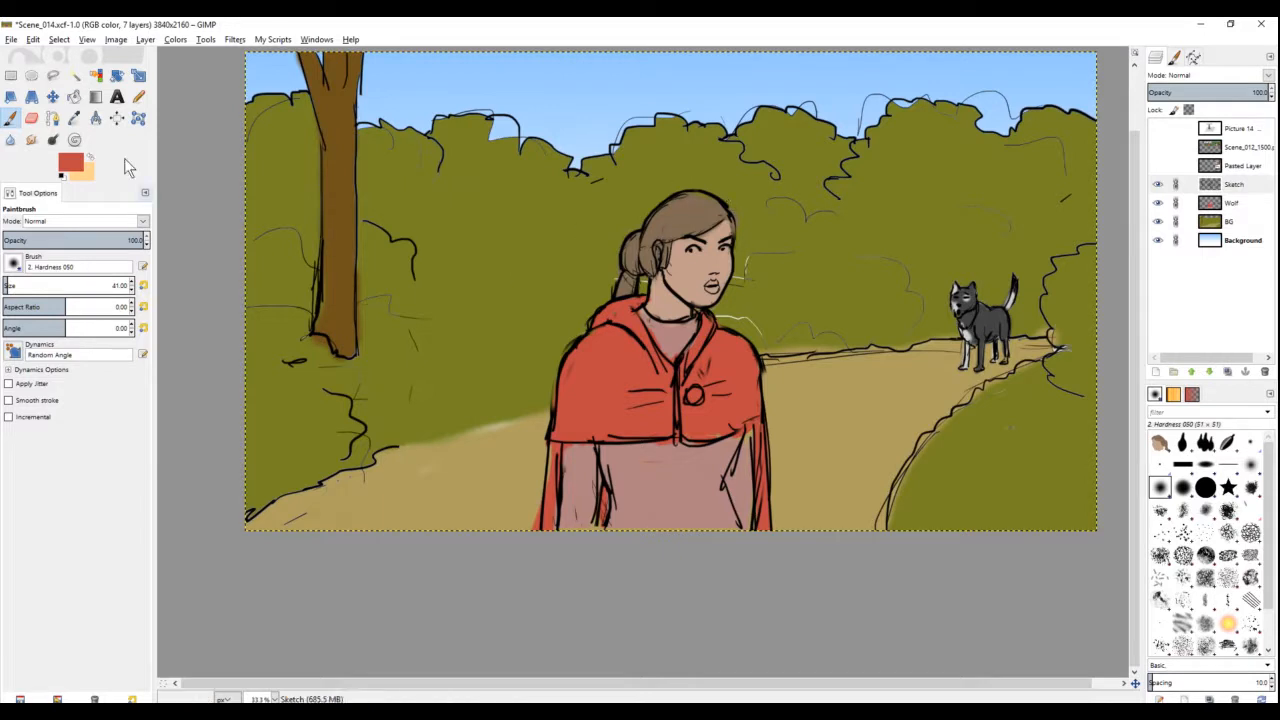
# Step: Outline the girl on the Sketch layer with a closed Free Select polygon from above her head to below the canvas
pyautogui.click(54, 76)
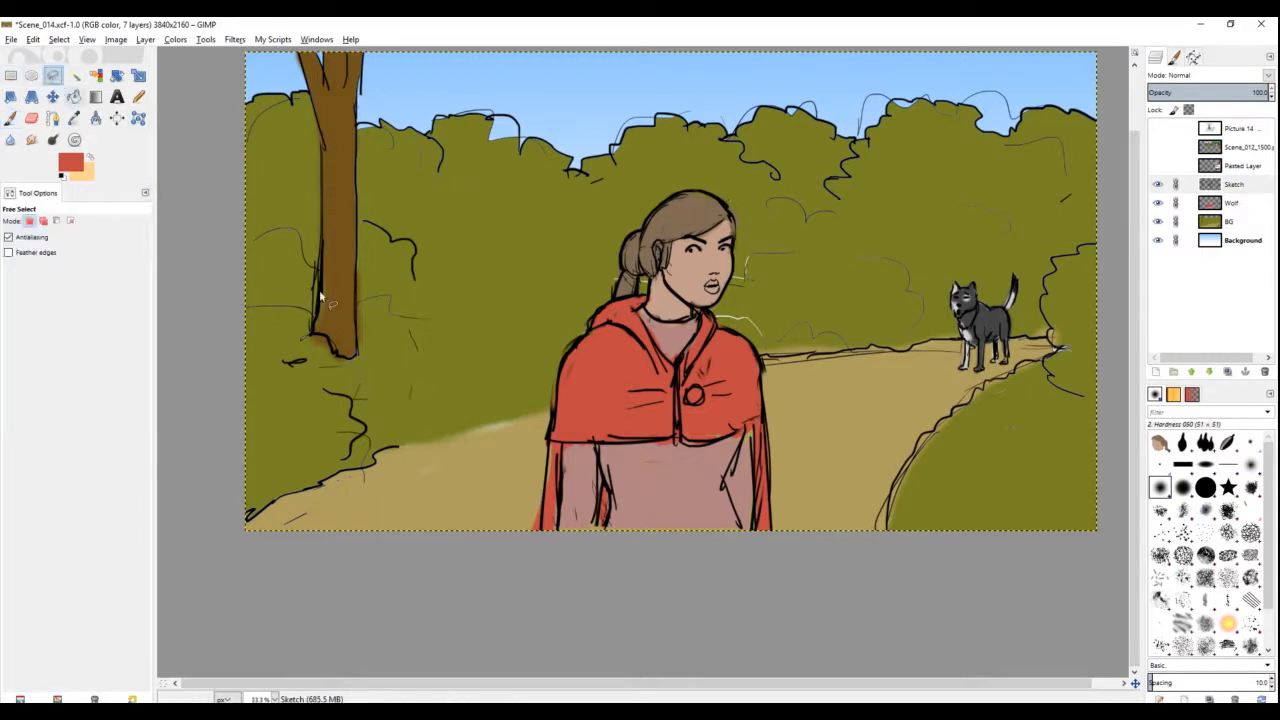
pyautogui.click(513, 368)
pyautogui.click(502, 601)
pyautogui.click(788, 450)
pyautogui.click(765, 341)
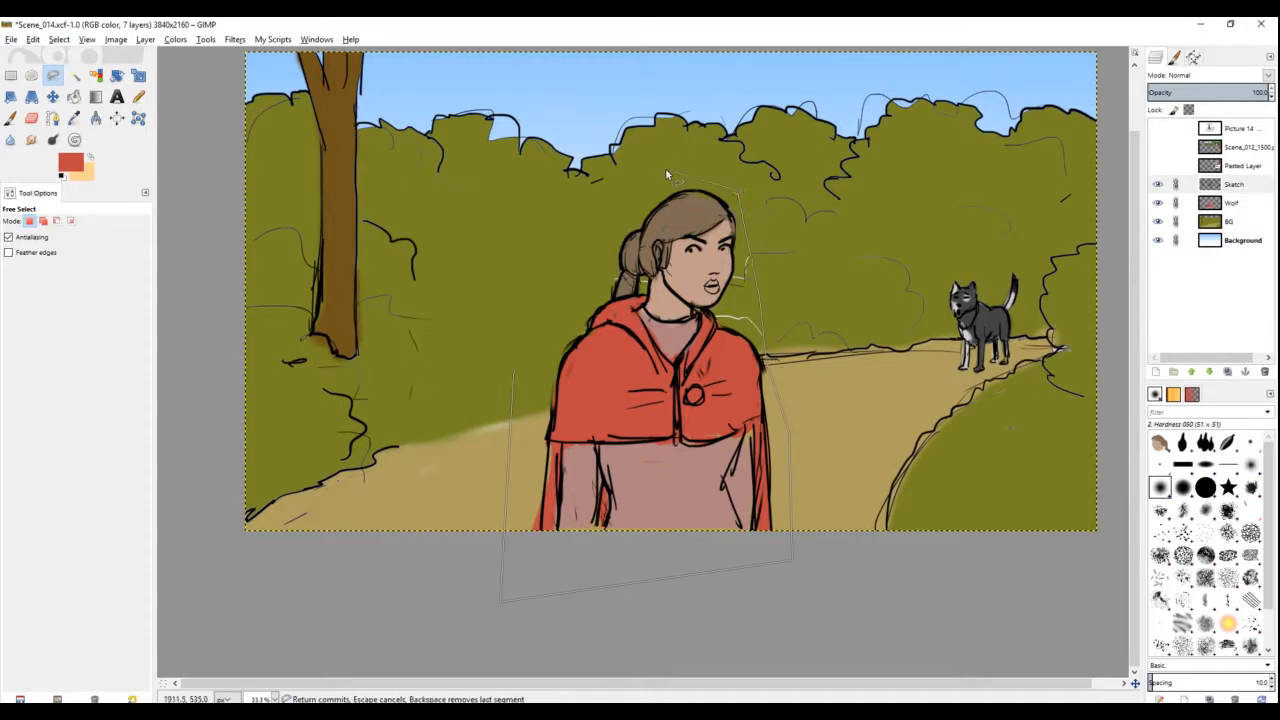
pyautogui.click(583, 247)
pyautogui.doubleClick(513, 368)
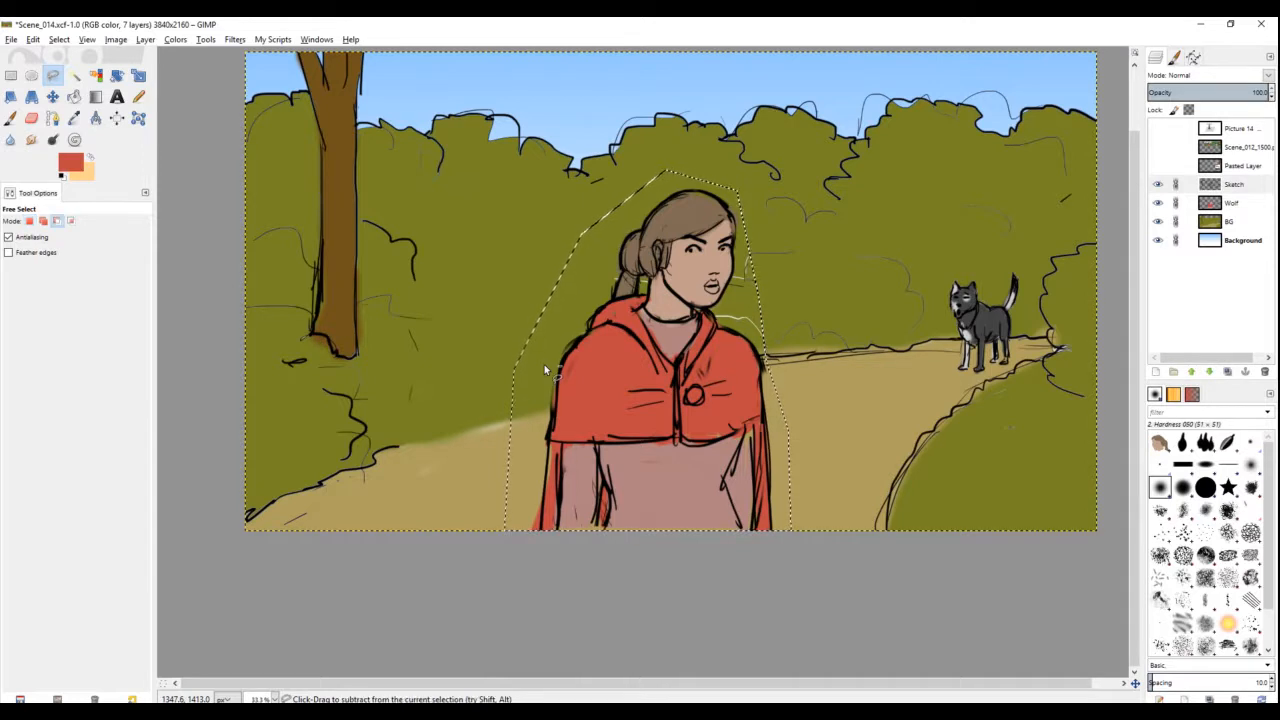
# Step: Cut the girl's line art onto a new layer, move it below Sketch, merge it down into Wolf and link the Wolf layer
pyautogui.hotkey('ctrl', 'x')
pyautogui.hotkey('ctrl', 'v')
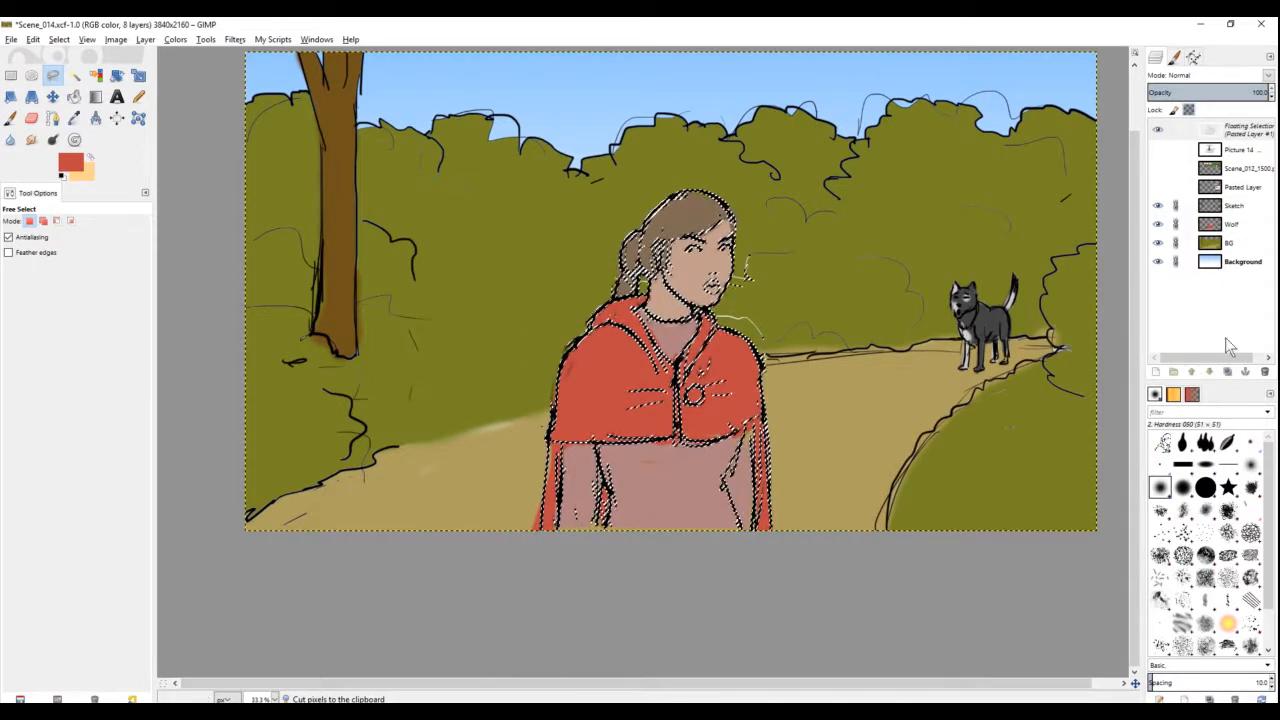
pyautogui.click(1155, 371)
pyautogui.moveTo(1210, 128); pyautogui.dragTo(1252, 212)
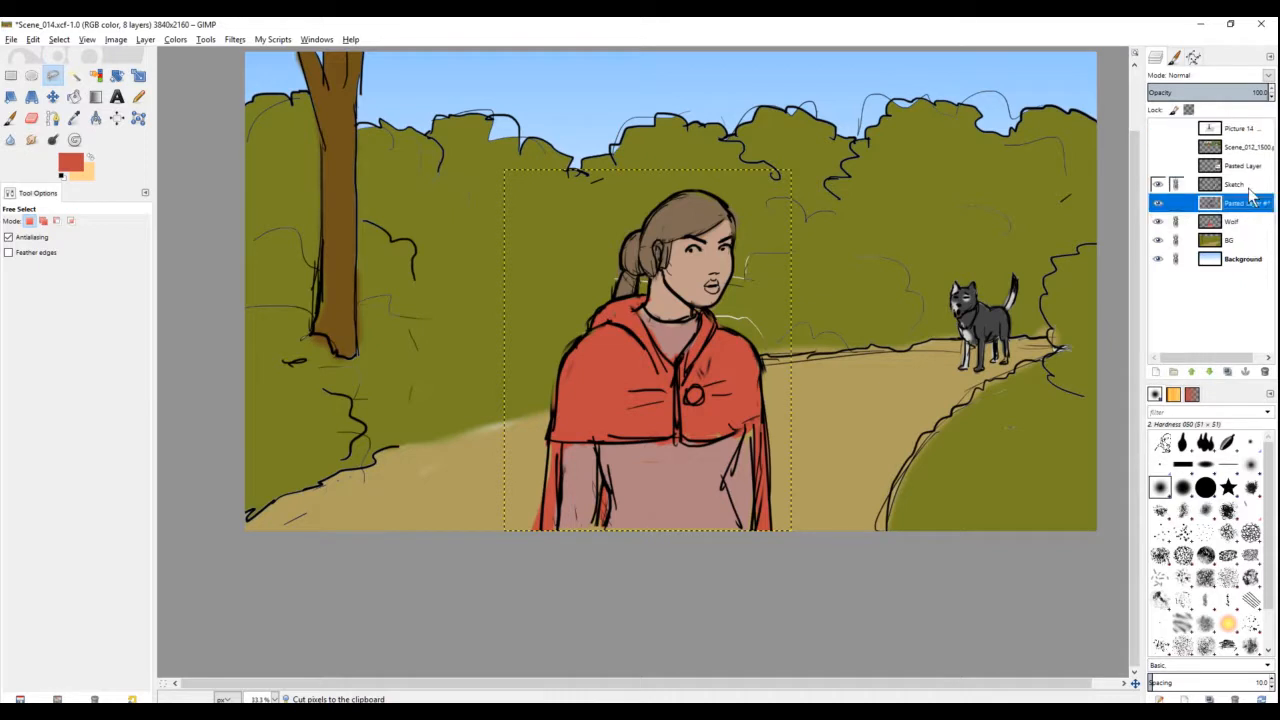
pyautogui.rightClick(1238, 207)
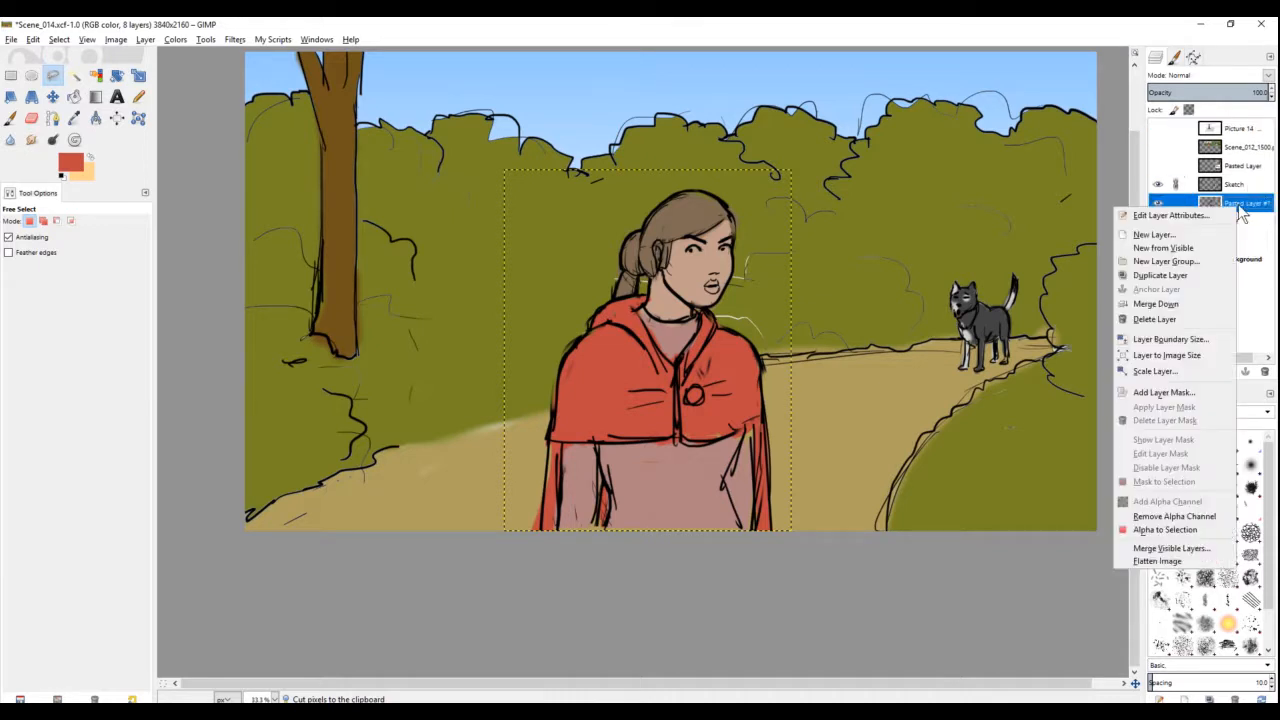
pyautogui.click(1197, 305)
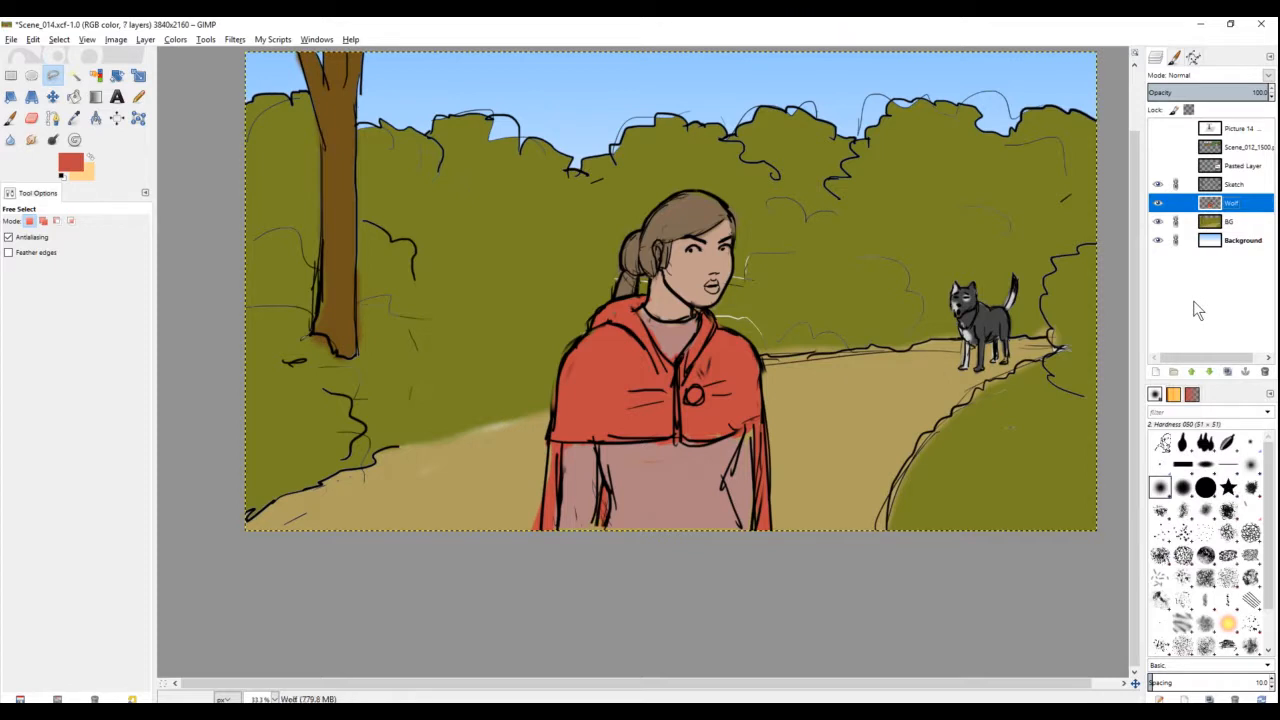
pyautogui.click(1177, 203)
pyautogui.click(1157, 185)
pyautogui.click(1157, 185)
# Step: Select the Sketch layer and outline the wolf on the path with a closed Free Select polygon
pyautogui.click(1238, 187)
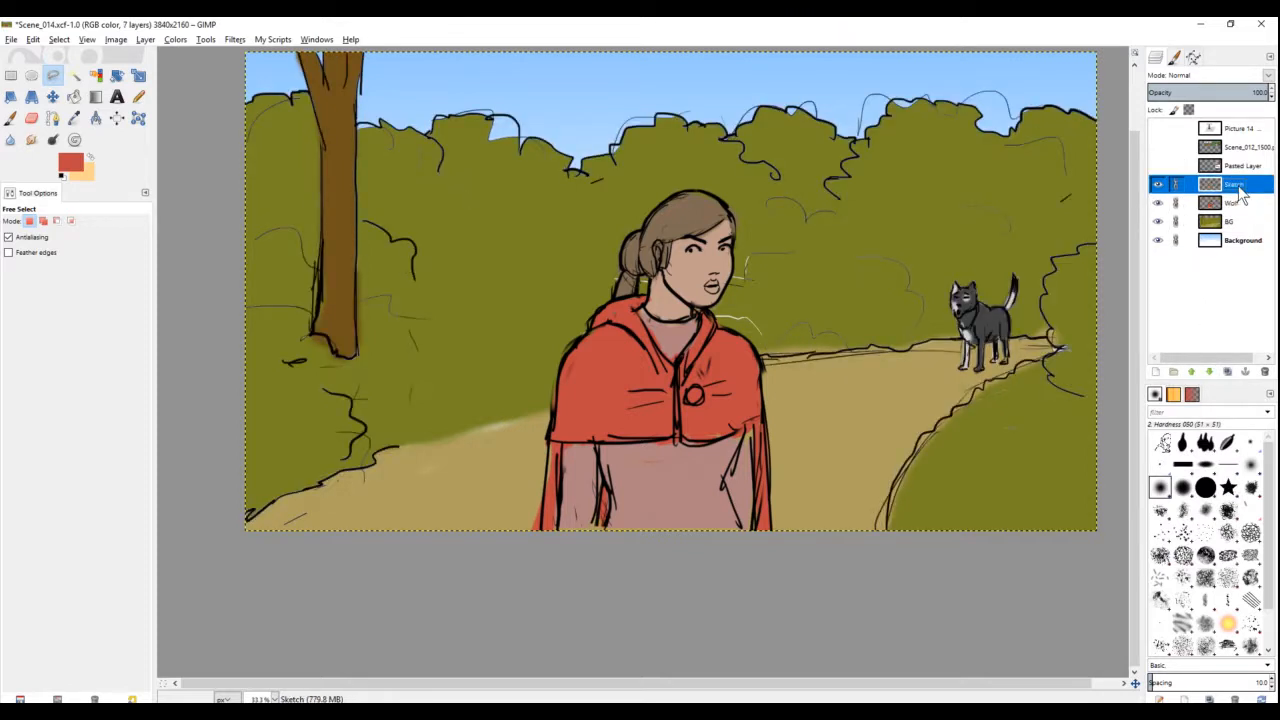
pyautogui.moveTo(970, 325); pyautogui.dragTo(896, 303)
pyautogui.scroll(1, 888, 310)
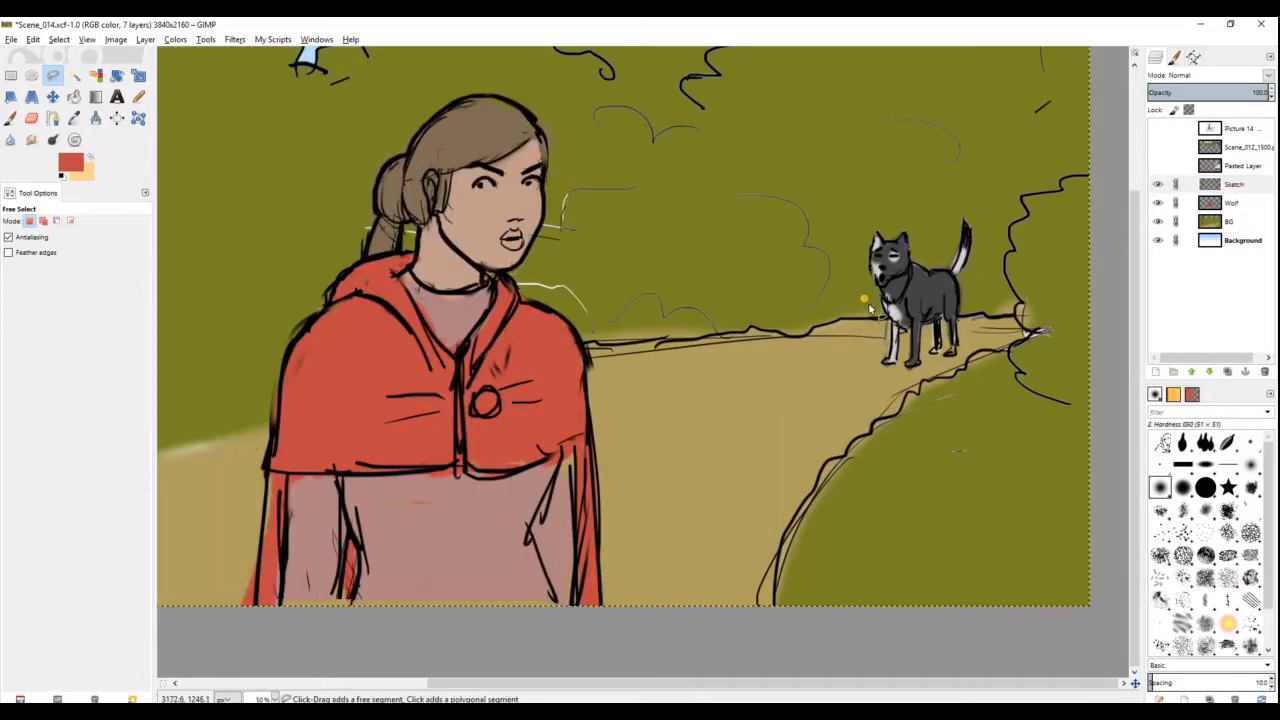
pyautogui.moveTo(880, 357); pyautogui.dragTo(913, 368)
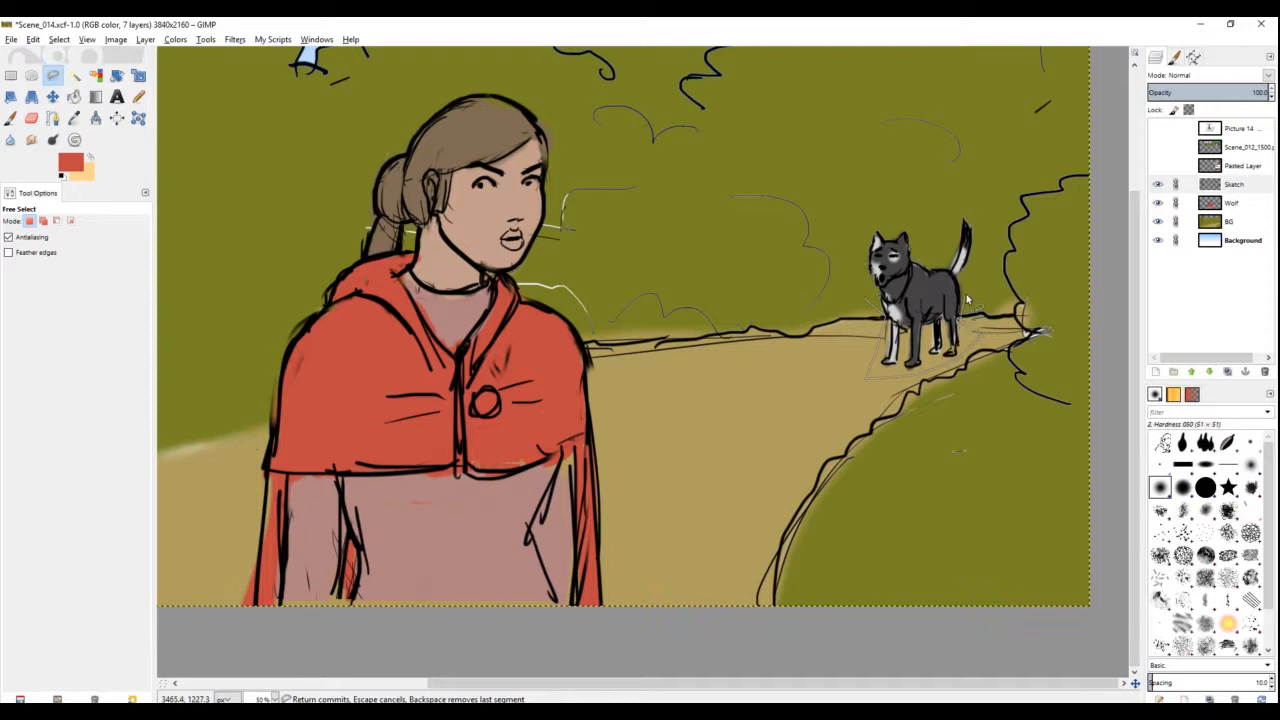
pyautogui.click(985, 228)
pyautogui.click(968, 192)
pyautogui.click(914, 209)
pyautogui.click(858, 212)
pyautogui.click(853, 288)
pyautogui.press('Return')
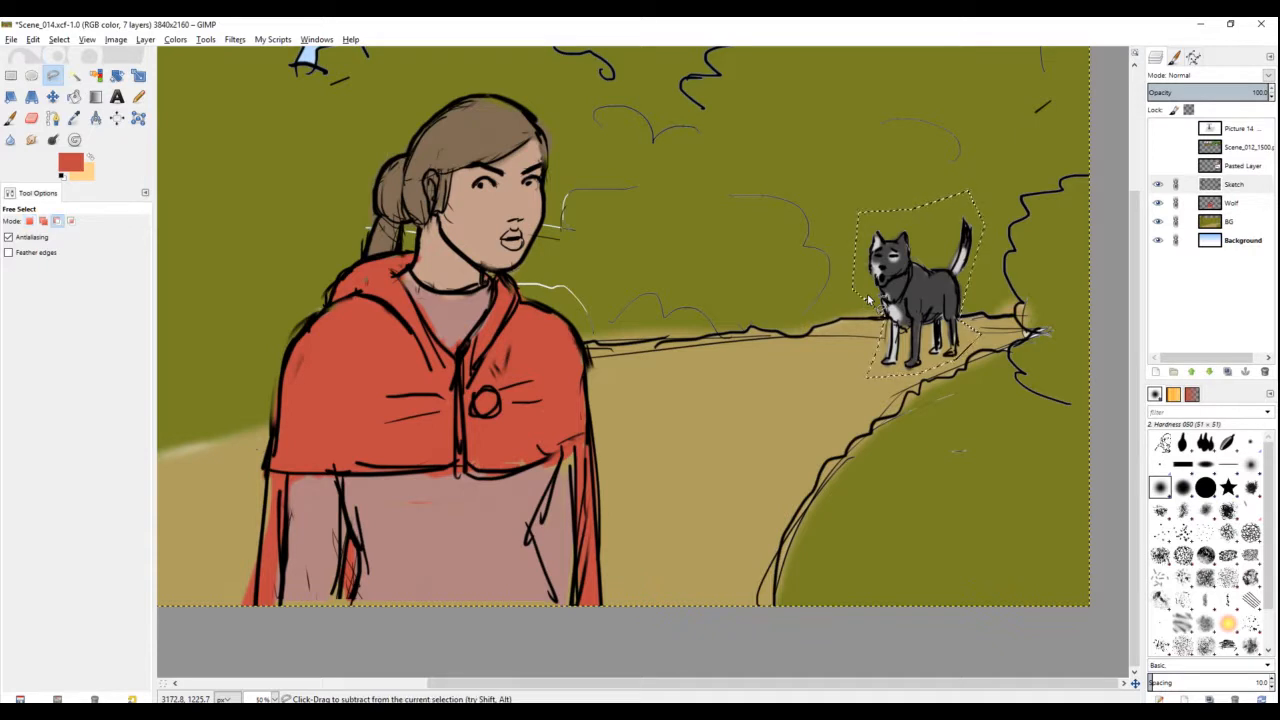
# Step: Cut the wolf's line art onto a new layer, move it directly above the Wolf layer and merge it down
pyautogui.hotkey('ctrl', 'x')
pyautogui.hotkey('ctrl', 'v')
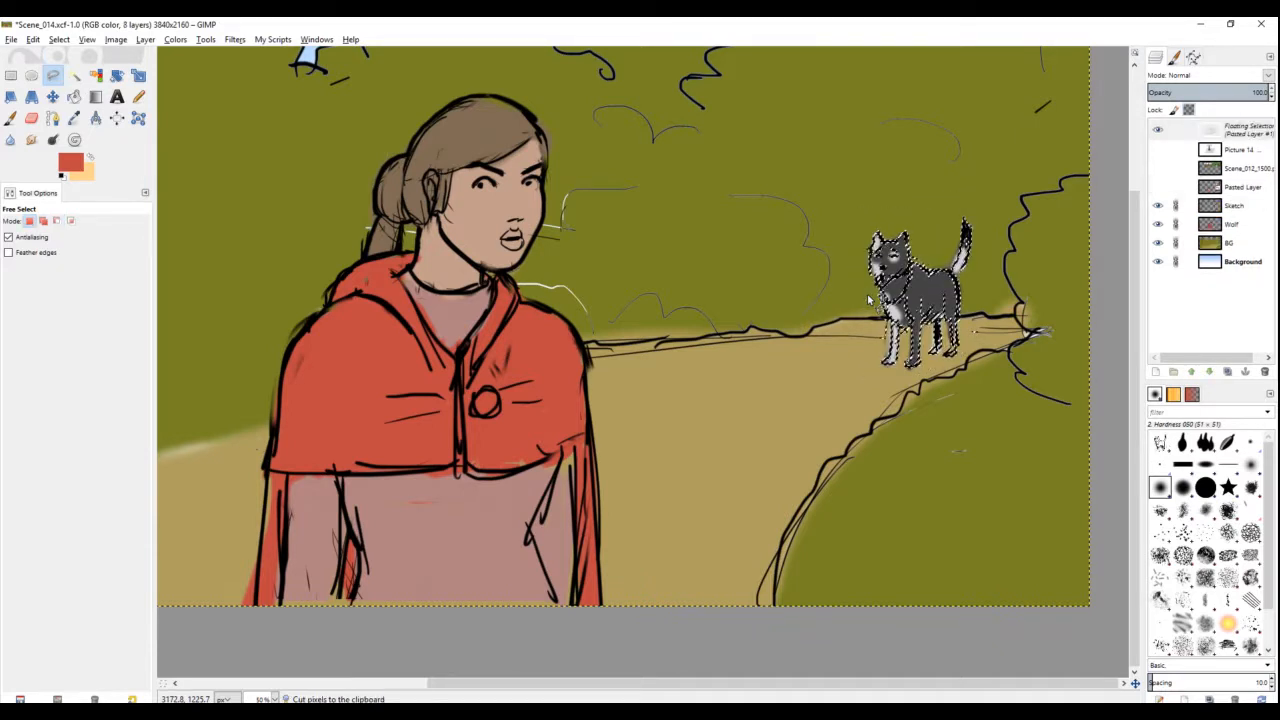
pyautogui.click(1155, 371)
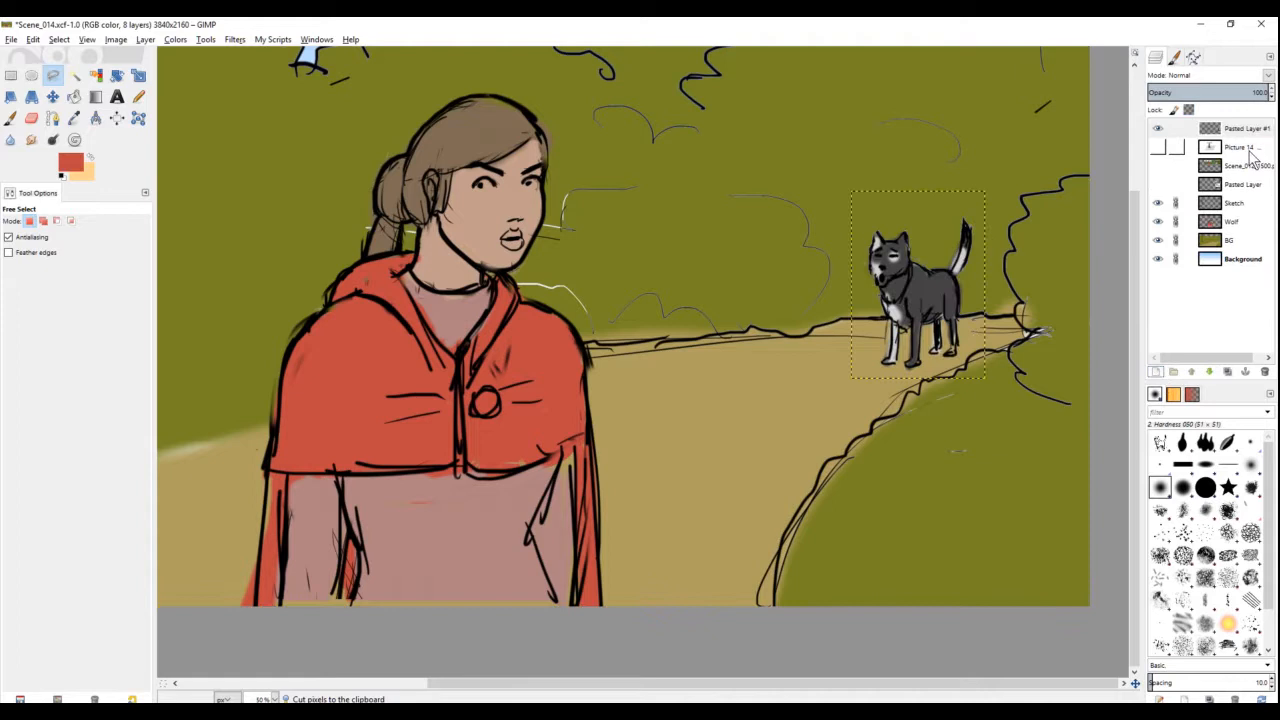
pyautogui.moveTo(1238, 130); pyautogui.dragTo(1250, 222)
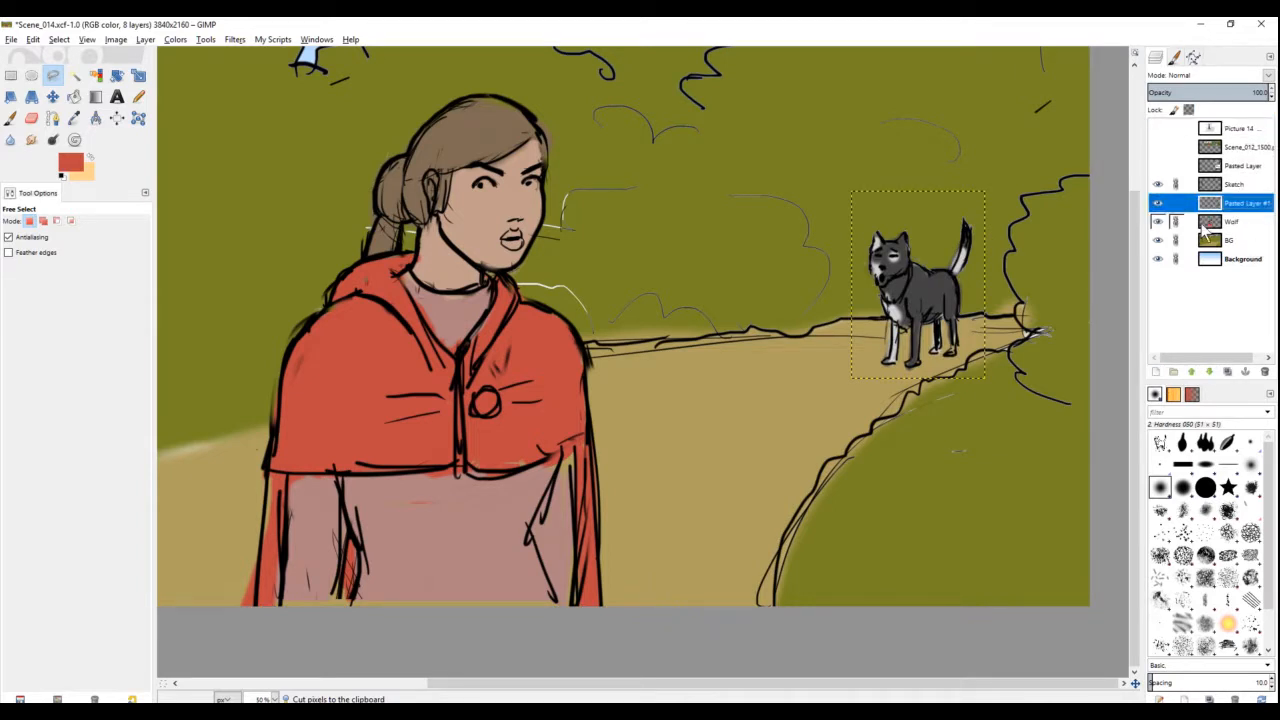
pyautogui.click(1156, 221)
pyautogui.click(1156, 221)
pyautogui.rightClick(1236, 203)
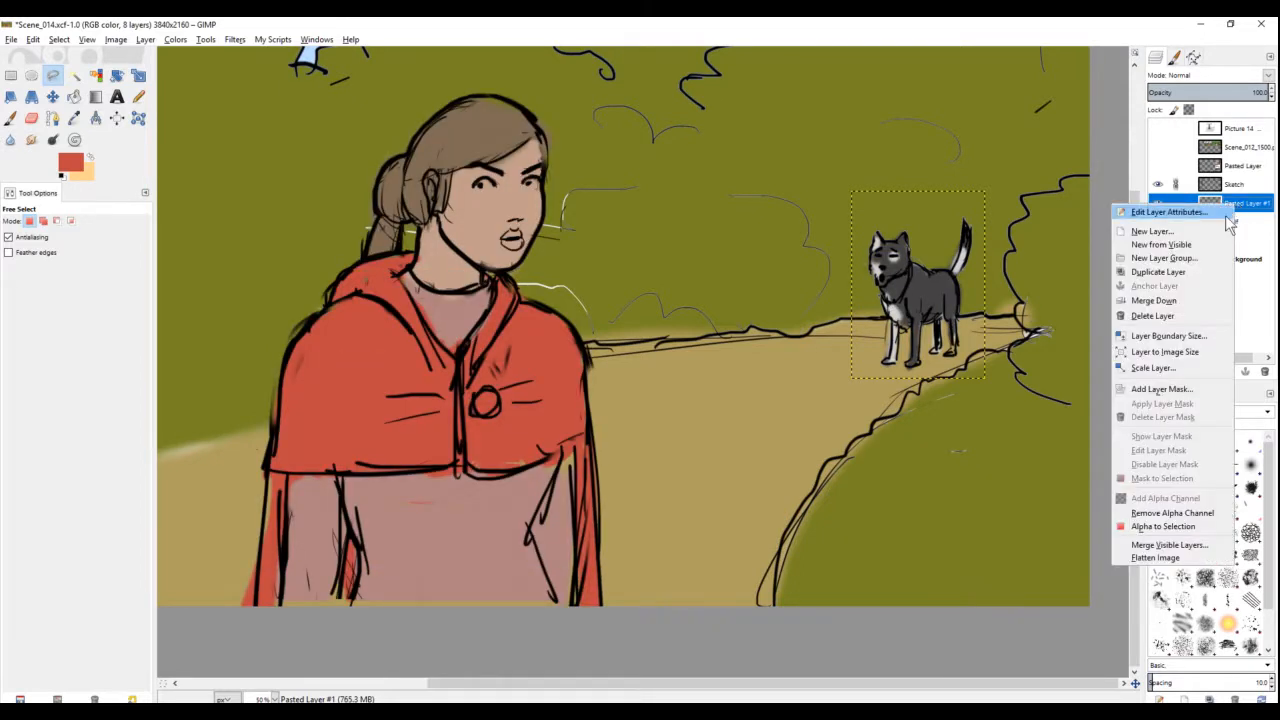
pyautogui.click(1197, 300)
# Step: Toggle the Wolf and Sketch layers' visibility to check how the characters separate from the background line art
pyautogui.click(1157, 203)
pyautogui.click(1157, 203)
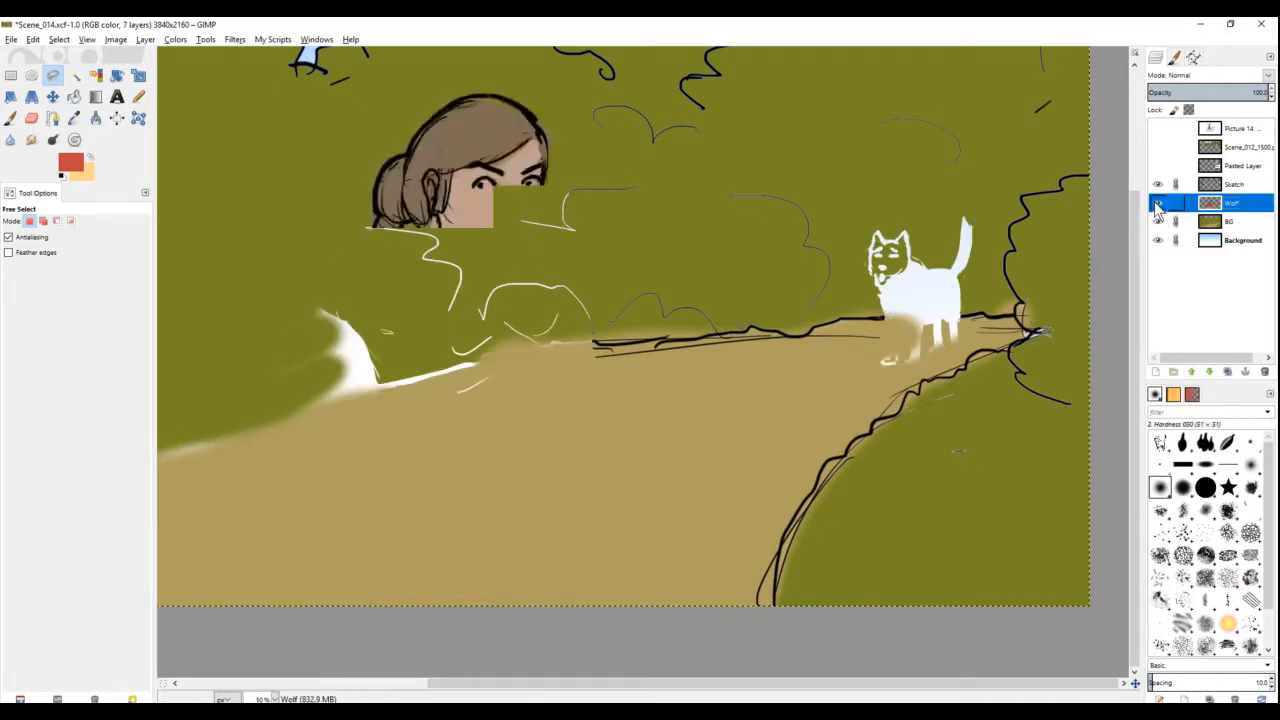
pyautogui.click(1157, 203)
pyautogui.click(1157, 203)
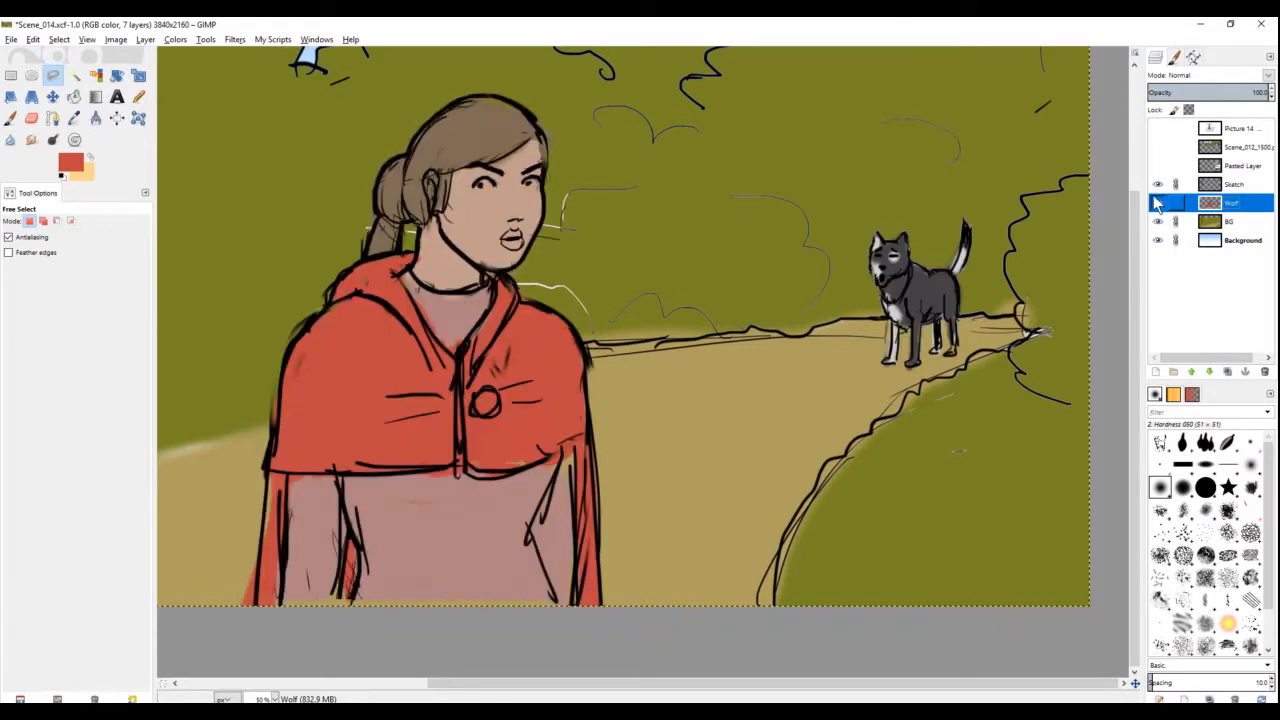
pyautogui.click(1158, 185)
pyautogui.click(1158, 185)
pyautogui.click(1157, 203)
pyautogui.click(1157, 203)
pyautogui.click(1157, 203)
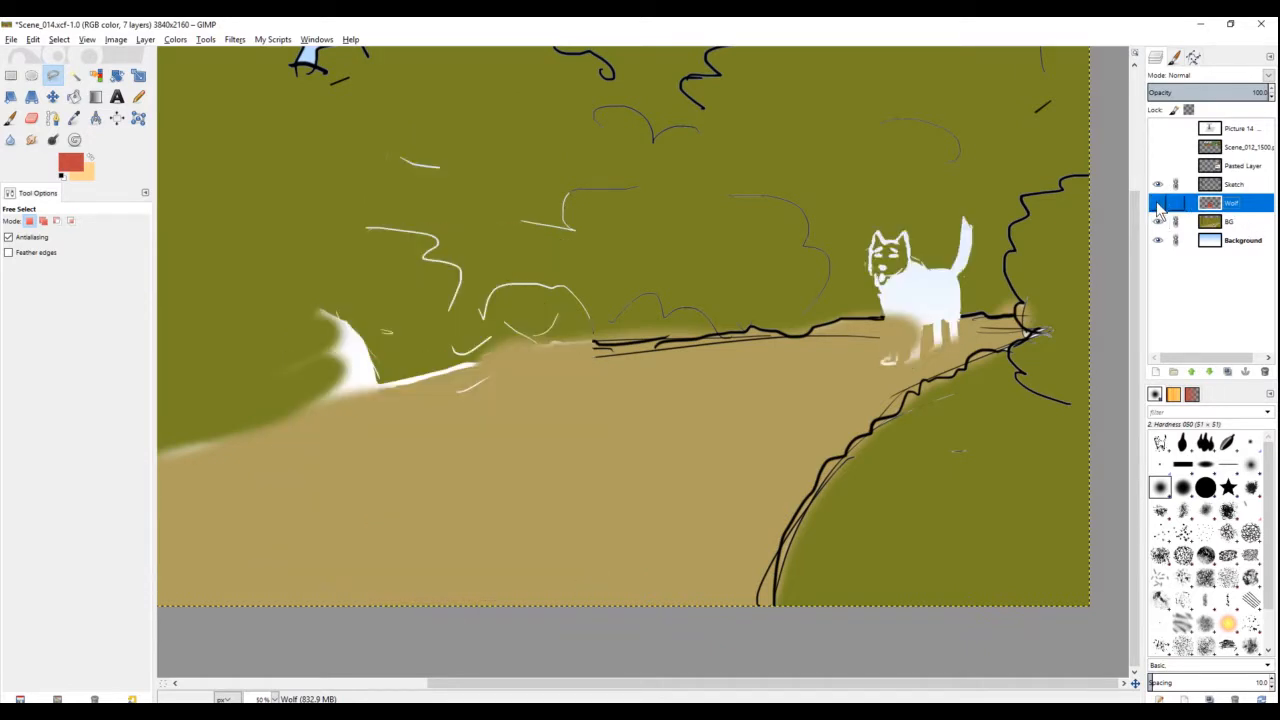
pyautogui.moveTo(695, 281); pyautogui.dragTo(687, 305)
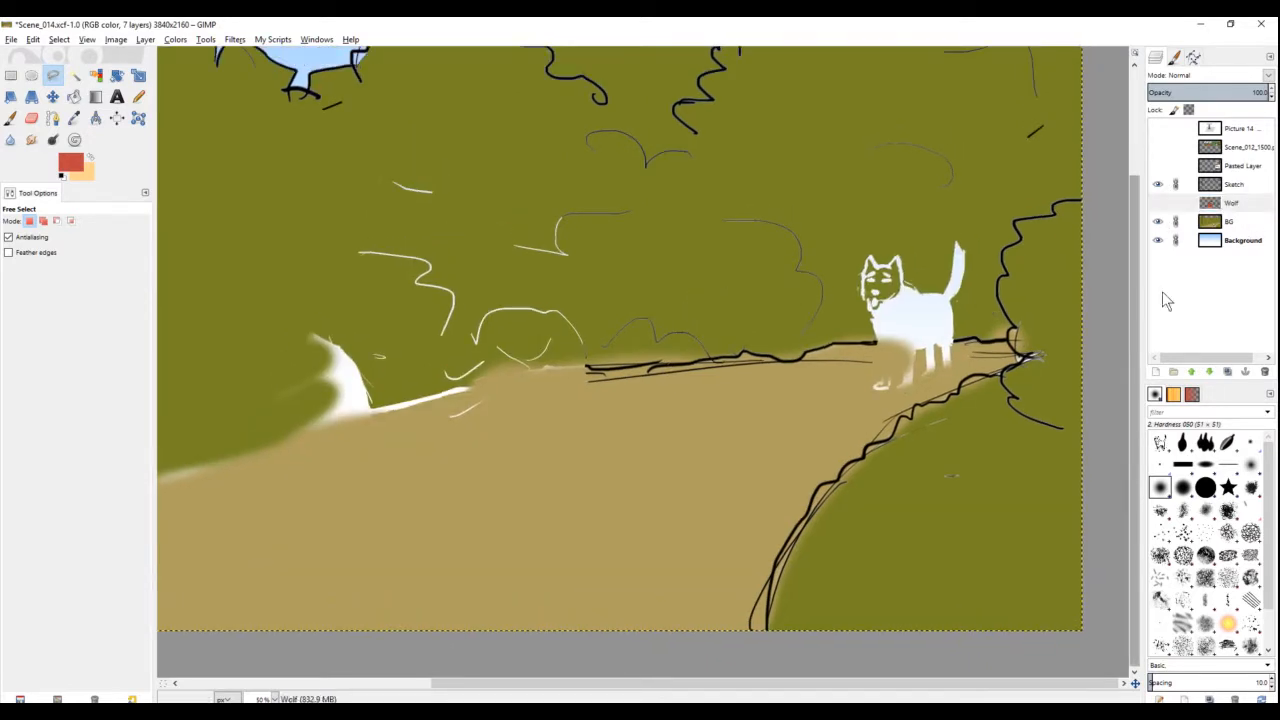
# Step: Move the Sketch layer below the hidden Wolf layer and merge it down into the BG layer
pyautogui.click(1240, 225)
pyautogui.click(1157, 185)
pyautogui.click(1158, 186)
pyautogui.moveTo(1238, 185); pyautogui.dragTo(1245, 228)
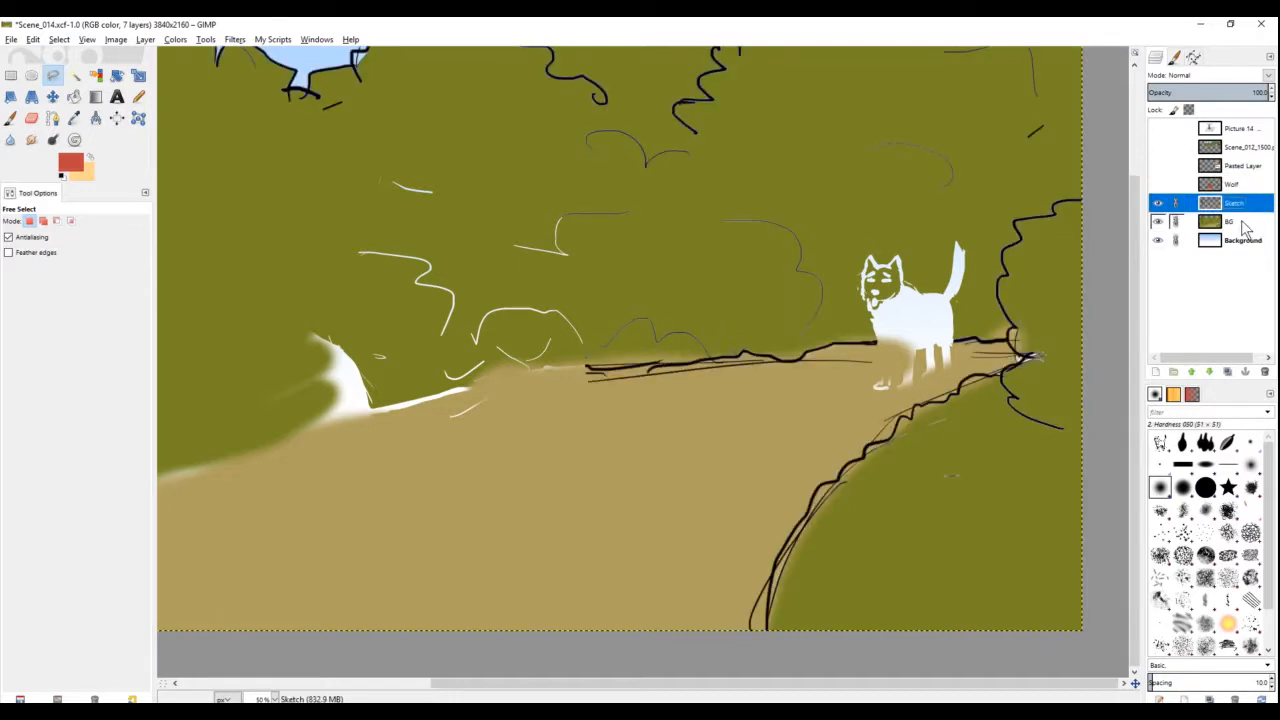
pyautogui.rightClick(1246, 206)
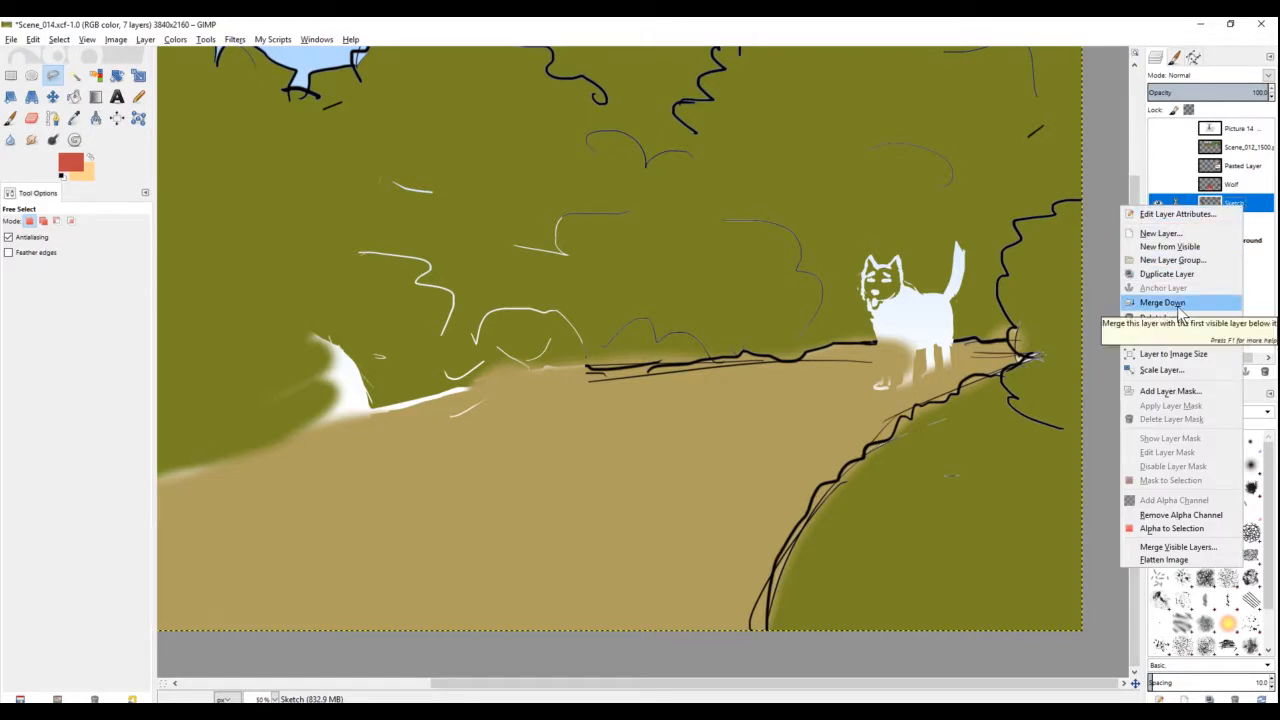
pyautogui.click(1177, 306)
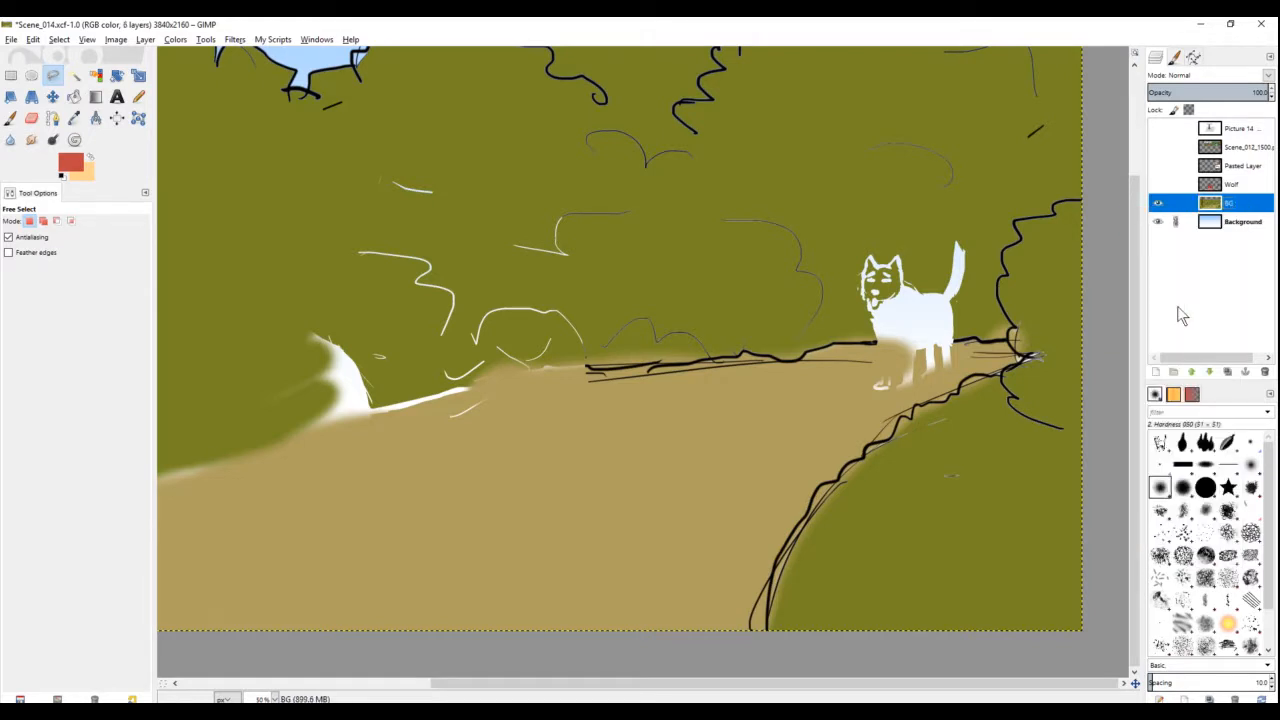
# Step: Examine the merged background alone and with the Wolf layer shown, checking the girl and wolf against the scene
pyautogui.scroll(-2, 730, 290)
pyautogui.moveTo(688, 347); pyautogui.dragTo(680, 310)
pyautogui.scroll(1, 1073, 285)
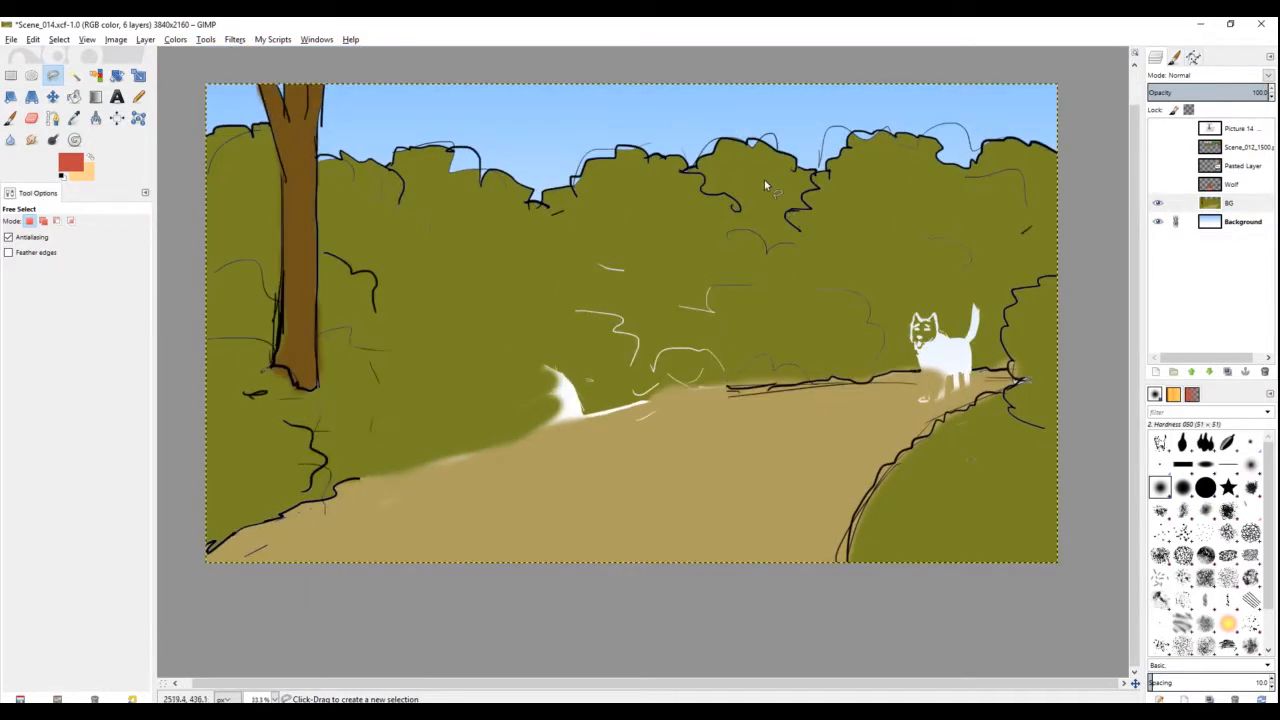
pyautogui.click(1240, 205)
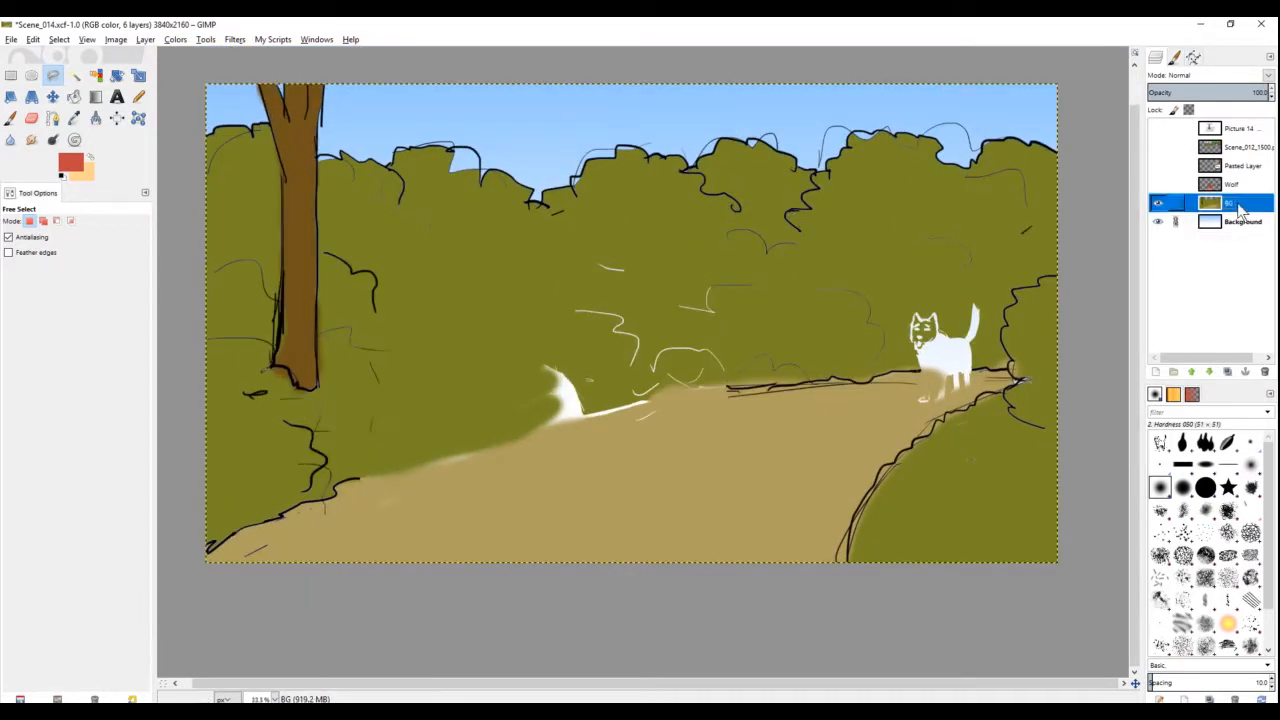
pyautogui.click(1158, 204)
pyautogui.click(1158, 205)
pyautogui.click(1158, 184)
pyautogui.keyDown('ctrl'); pyautogui.scroll(1, 620, 358); pyautogui.keyUp('ctrl')
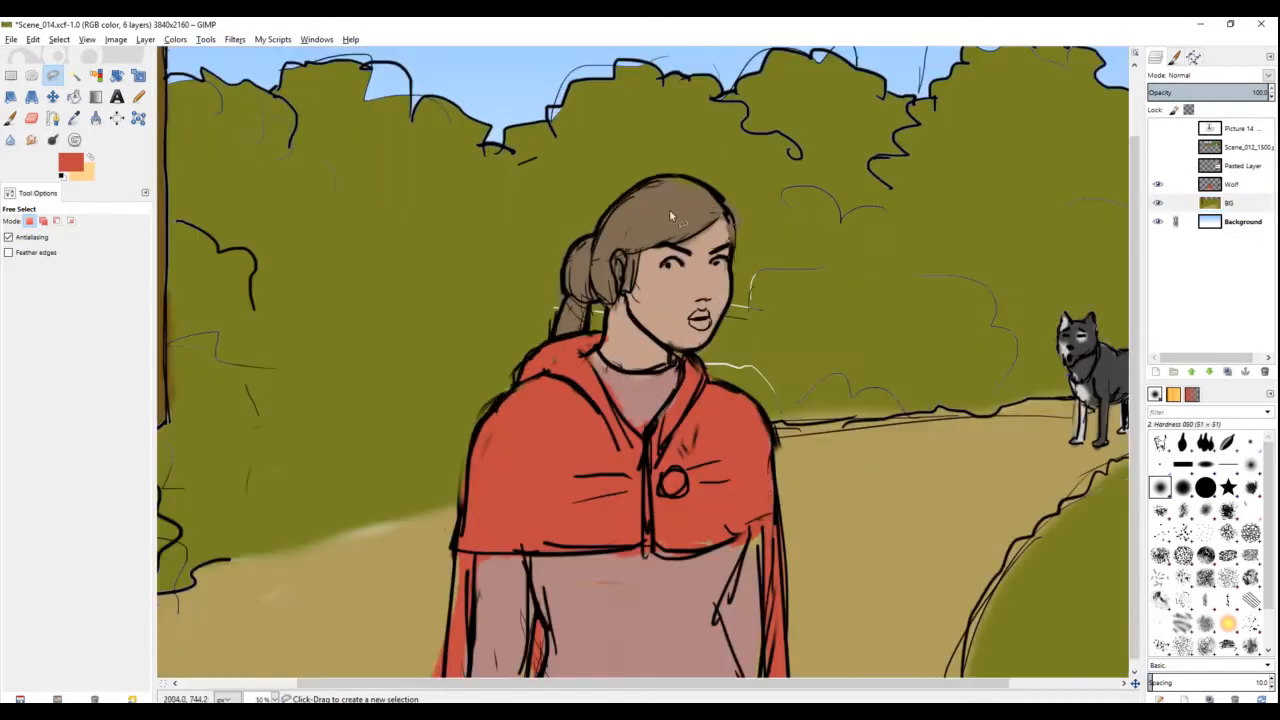
pyautogui.keyDown('ctrl'); pyautogui.scroll(-1, 567, 385); pyautogui.keyUp('ctrl')
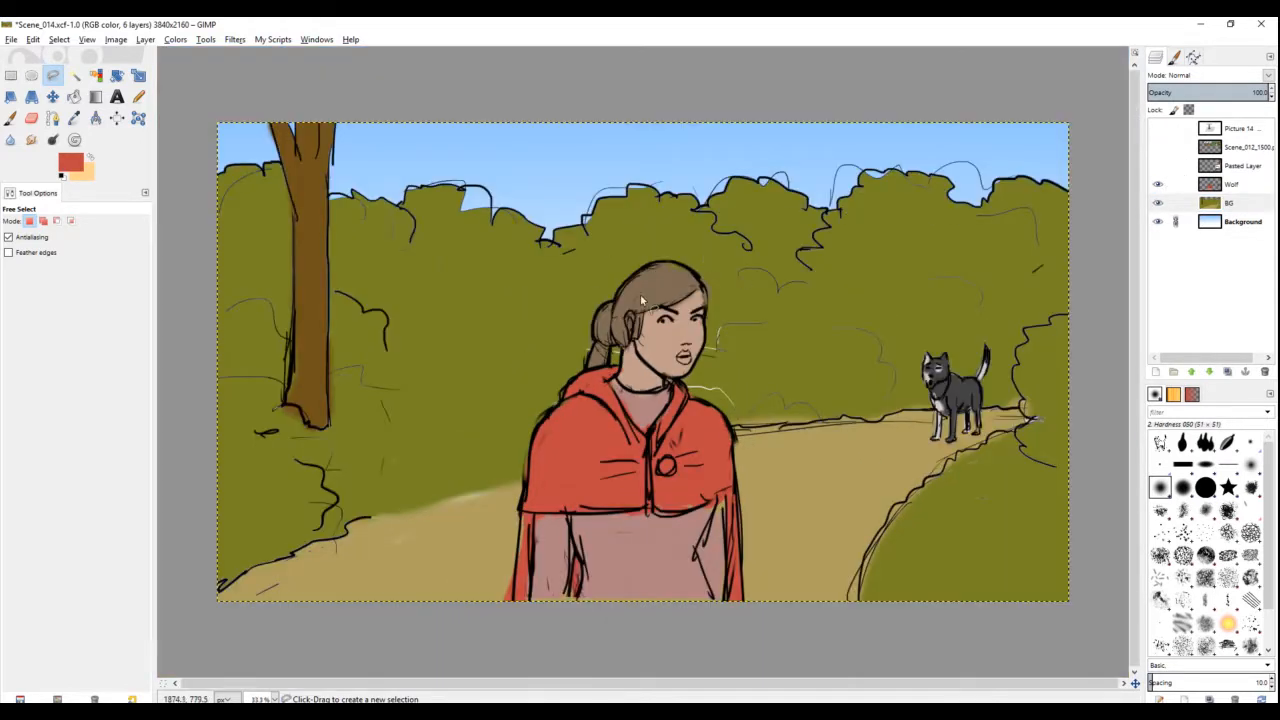
pyautogui.keyDown('ctrl'); pyautogui.scroll(1, 900, 328); pyautogui.keyUp('ctrl')
pyautogui.moveTo(687, 455); pyautogui.dragTo(703, 329)
pyautogui.keyDown('ctrl'); pyautogui.scroll(-1, 707, 305); pyautogui.keyUp('ctrl')
pyautogui.keyDown('ctrl'); pyautogui.scroll(1, 830, 350); pyautogui.keyUp('ctrl')
pyautogui.keyDown('ctrl'); pyautogui.scroll(-1, 880, 315); pyautogui.keyUp('ctrl')
pyautogui.click(1230, 187)
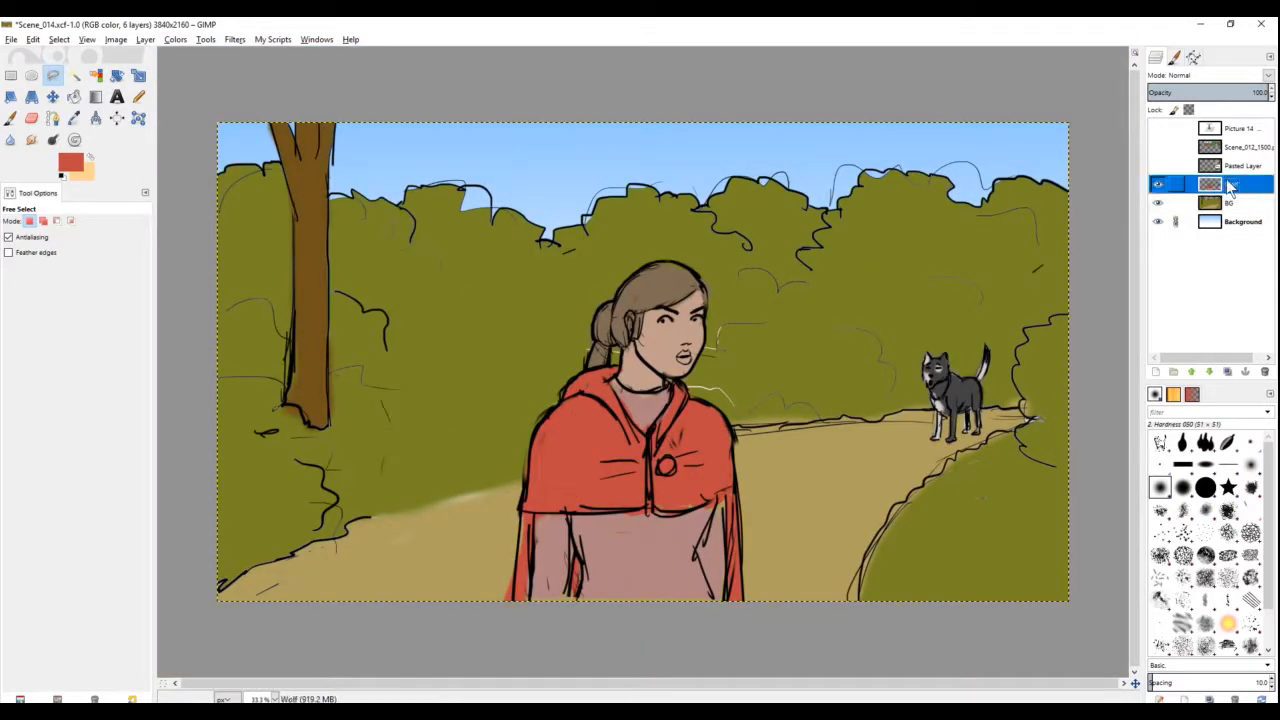
# Step: Hide the Wolf layer and paint olive green over the white gaps and stray lines in the BG layer's bushes, enlarging the brush to 131
pyautogui.click(1157, 186)
pyautogui.click(1158, 186)
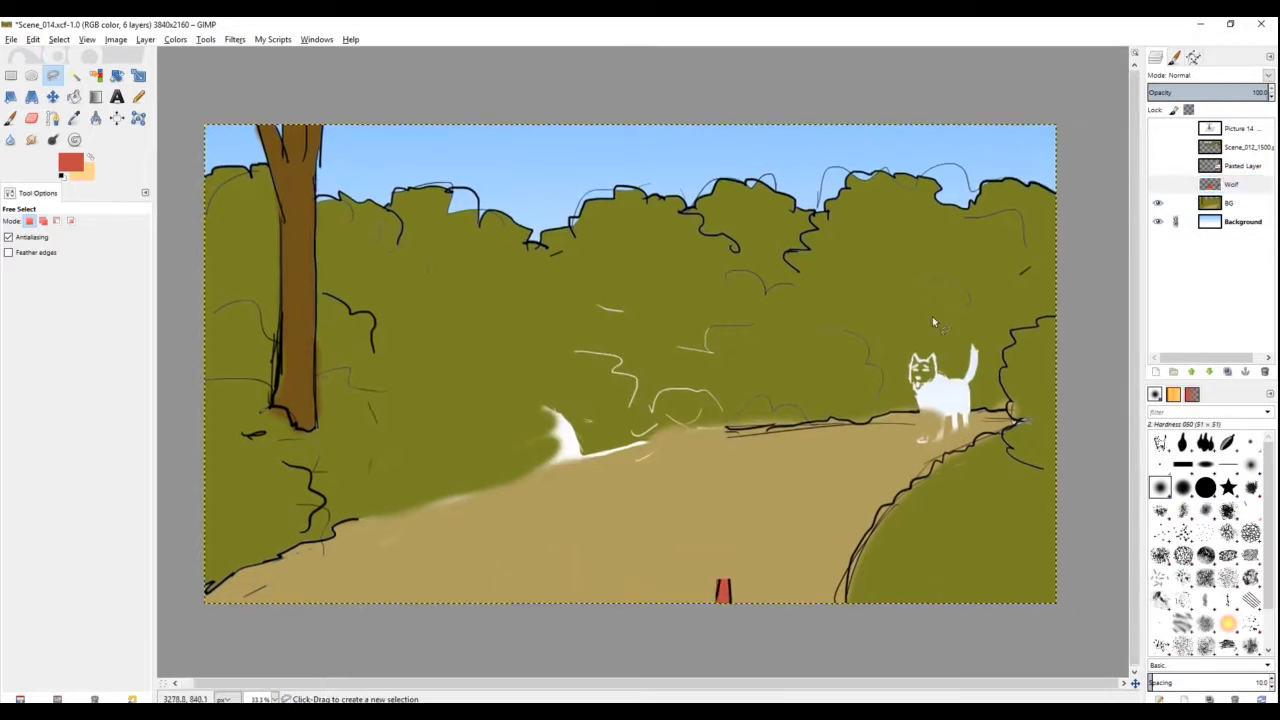
pyautogui.hotkey('shift', ']')
pyautogui.hotkey('shift', ']')
pyautogui.hotkey('shift', ']')
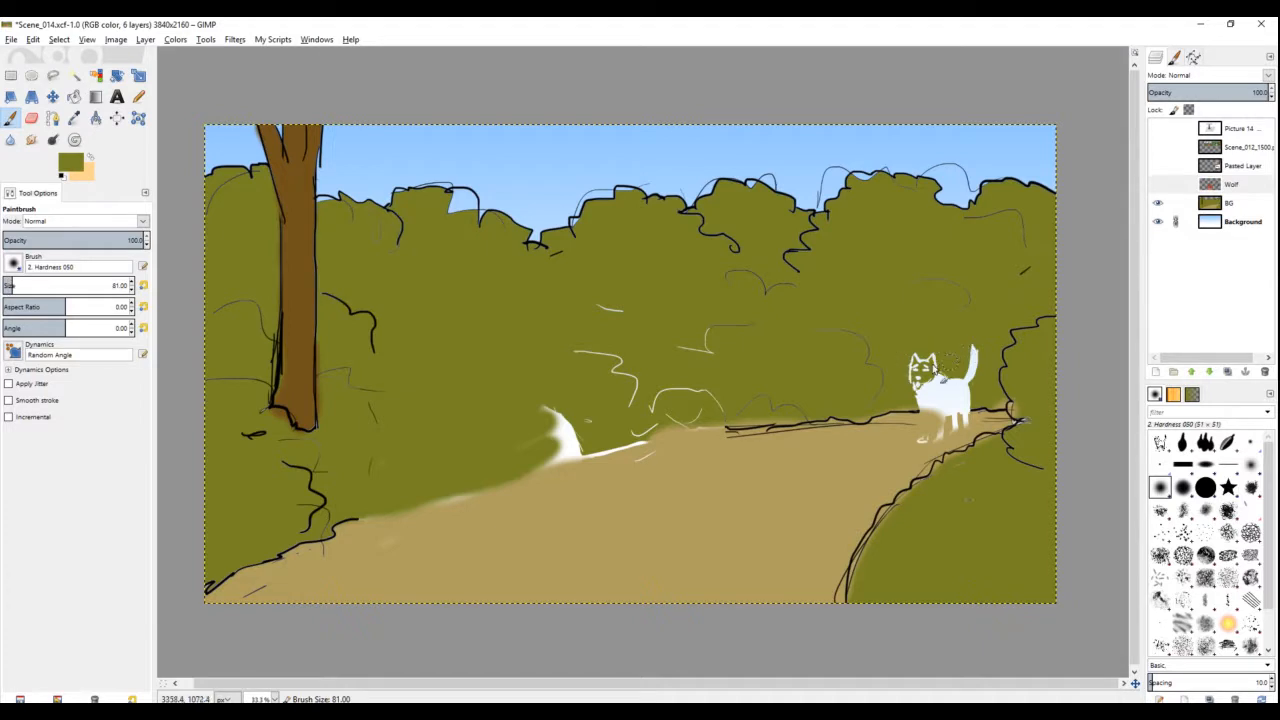
pyautogui.click(1228, 203)
pyautogui.moveTo(931, 346)
pyautogui.mouseDown()
pyautogui.moveTo(878, 374)
pyautogui.moveTo(918, 380)
pyautogui.mouseUp()
pyautogui.moveTo(992, 362)
pyautogui.mouseDown()
pyautogui.moveTo(955, 392)
pyautogui.moveTo(938, 370)
pyautogui.mouseUp()
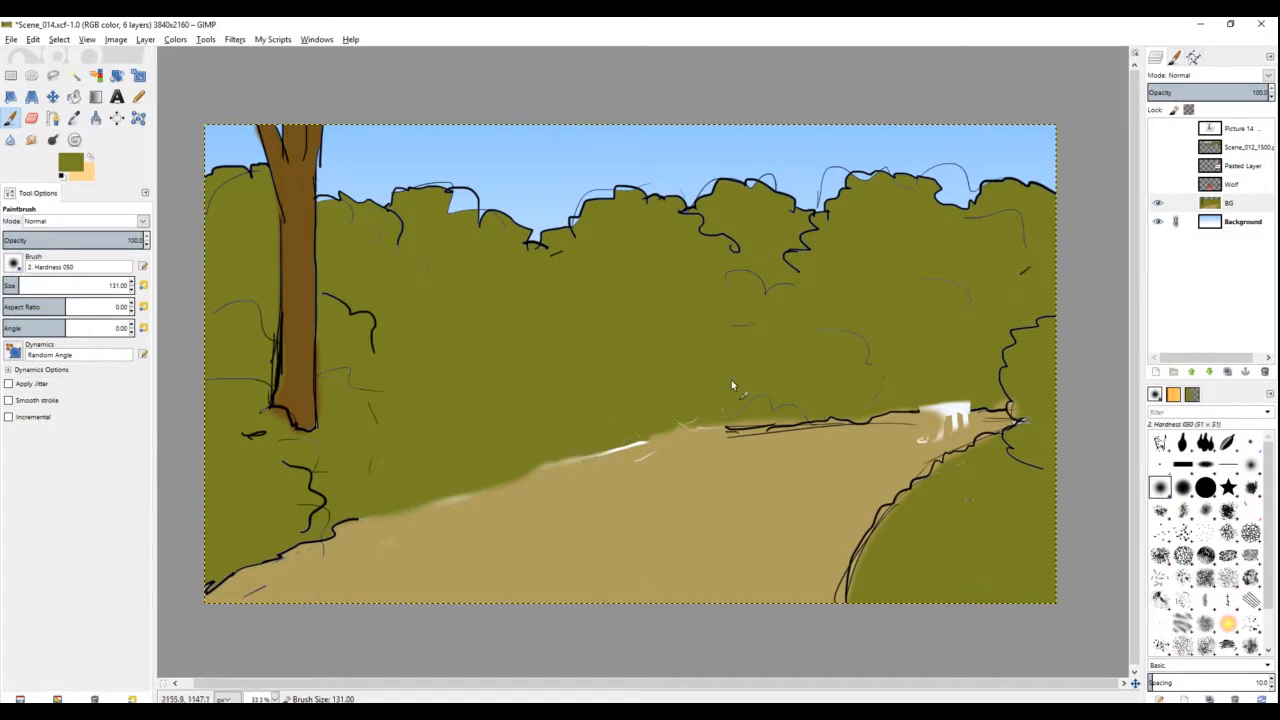
# Step: Sample the path's tan and paint over the wolf's leg gaps and the white patches and lines along the path's upper edge
pyautogui.moveTo(938, 404)
pyautogui.mouseDown()
pyautogui.moveTo(991, 396)
pyautogui.moveTo(928, 438)
pyautogui.mouseUp()
pyautogui.keyDown('ctrl'); pyautogui.click(888, 439); pyautogui.keyUp('ctrl')
pyautogui.moveTo(1006, 413); pyautogui.dragTo(926, 417)
pyautogui.hotkey('ctrl', 'z')
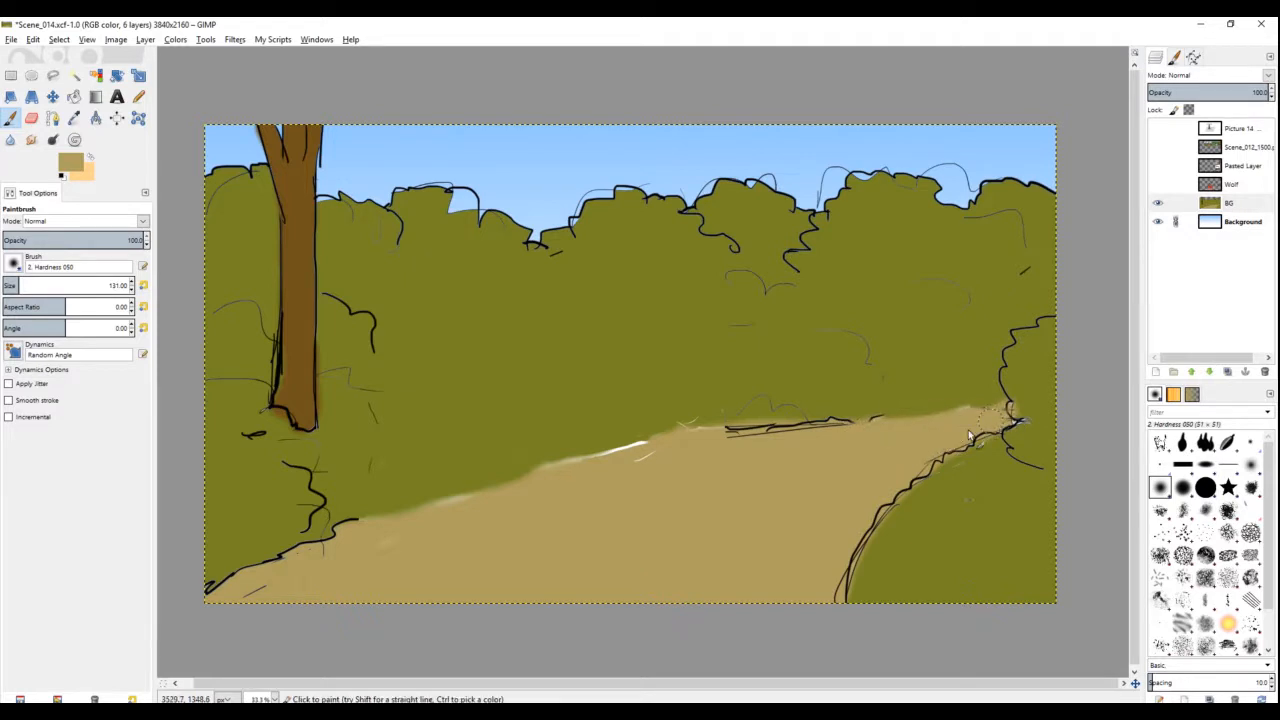
pyautogui.moveTo(590, 456); pyautogui.dragTo(896, 412)
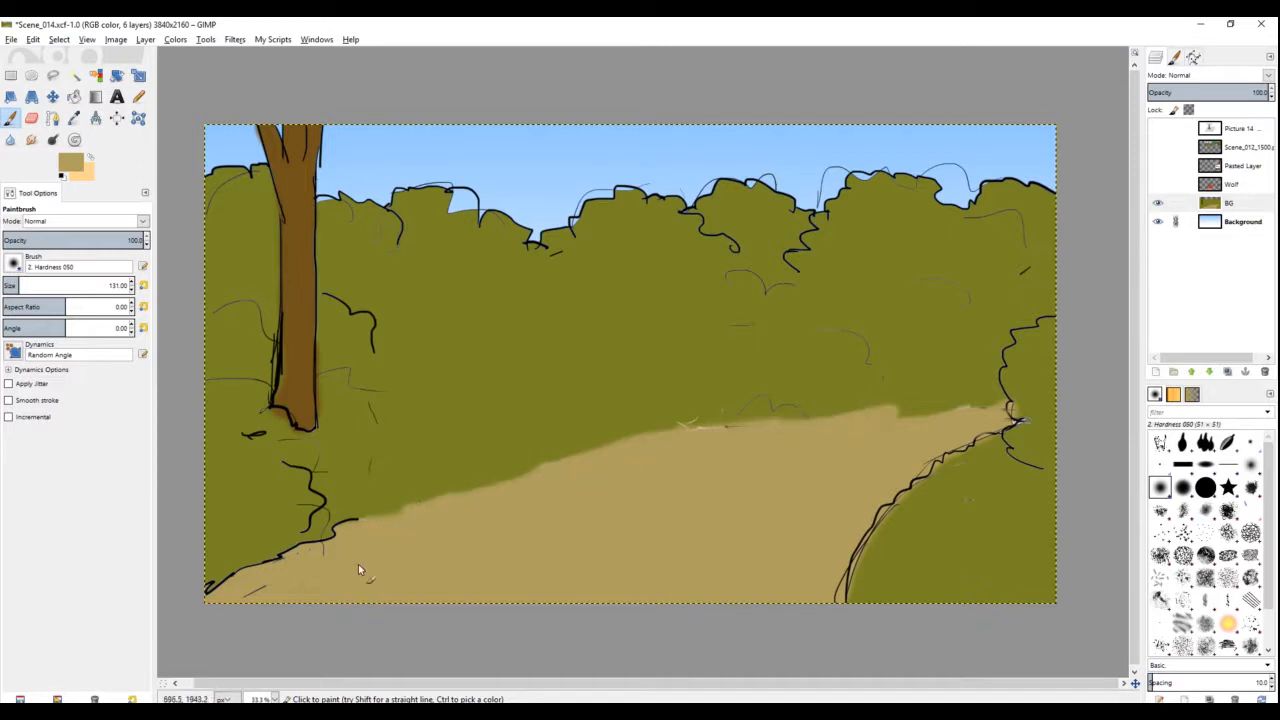
pyautogui.moveTo(333, 541)
pyautogui.mouseDown()
pyautogui.moveTo(286, 566)
pyautogui.moveTo(258, 562)
pyautogui.mouseUp()
# Step: Show the Wolf layer and paint sampled skin tone over the lines at the top of the girl's ear
pyautogui.click(1197, 186)
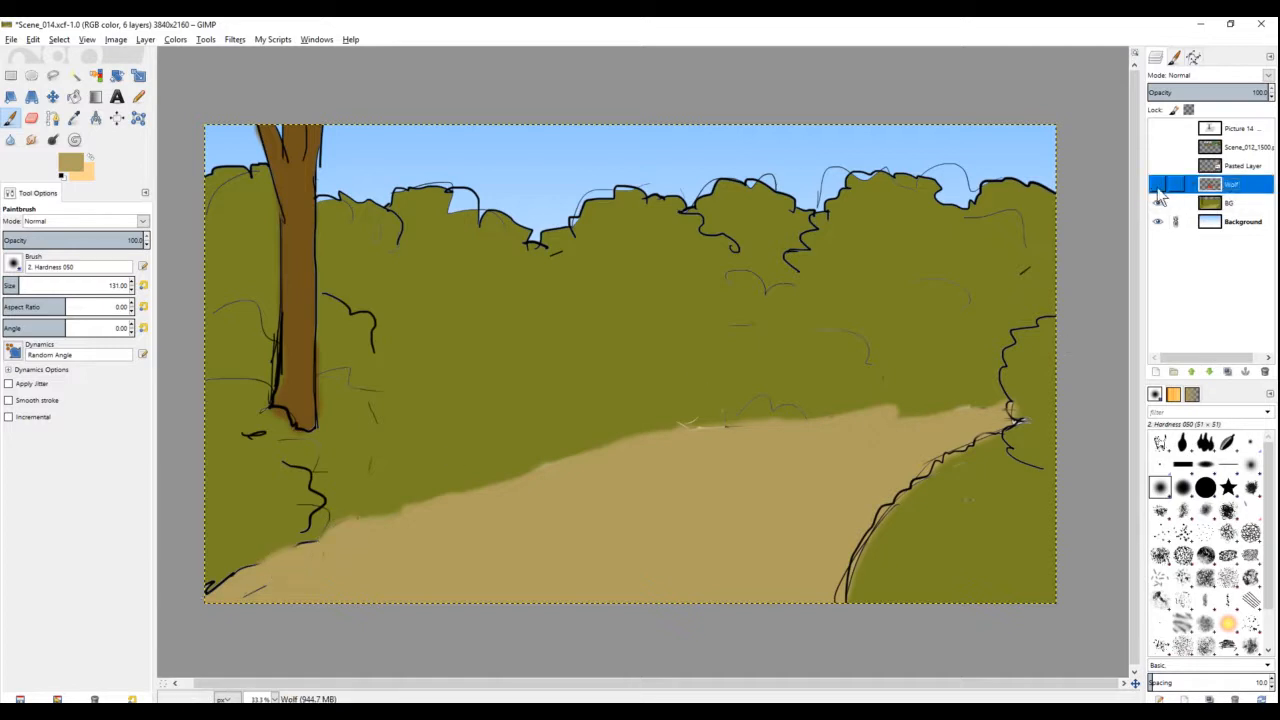
pyautogui.click(1158, 185)
pyautogui.scroll(2, 619, 304)
pyautogui.press('o')
pyautogui.click(617, 286)
pyautogui.press('p')
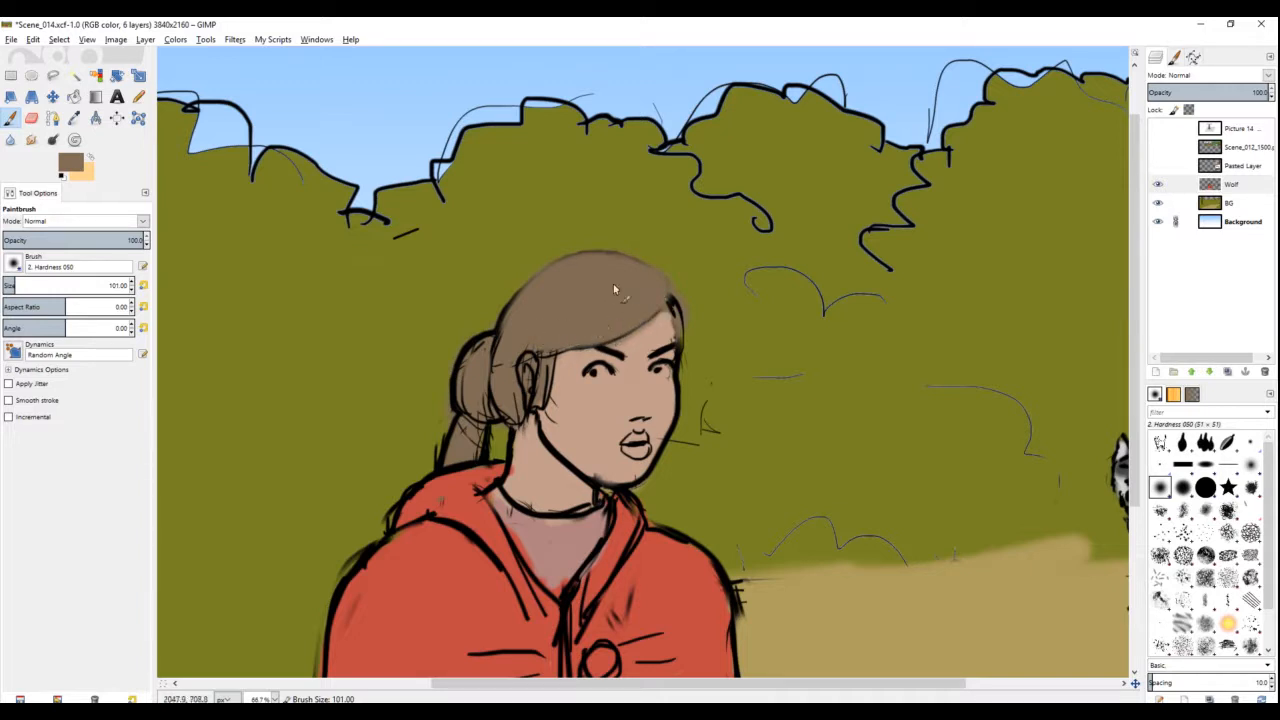
pyautogui.keyDown('ctrl'); pyautogui.click(540, 378); pyautogui.keyUp('ctrl')
pyautogui.click(528, 364)
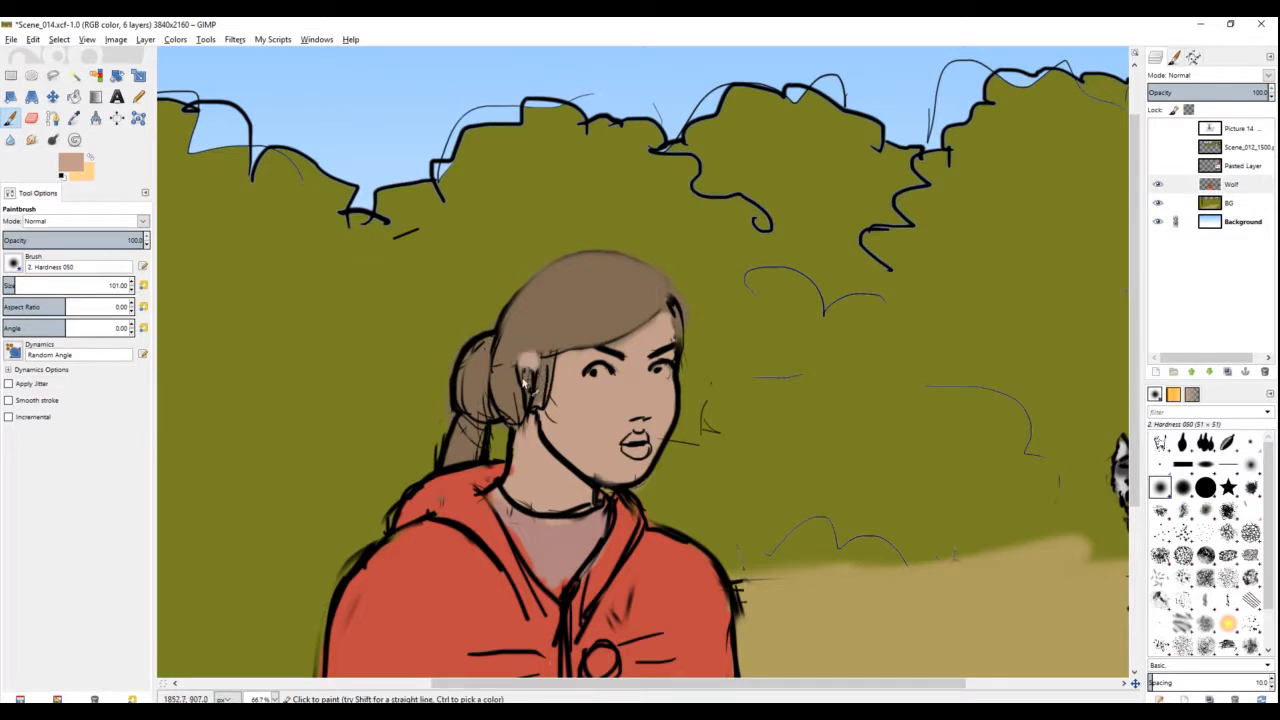
# Step: Examine the girl's face, hair and cape up close and against the whole scene
pyautogui.scroll(-2, 600, 330)
pyautogui.scroll(2, 626, 300)
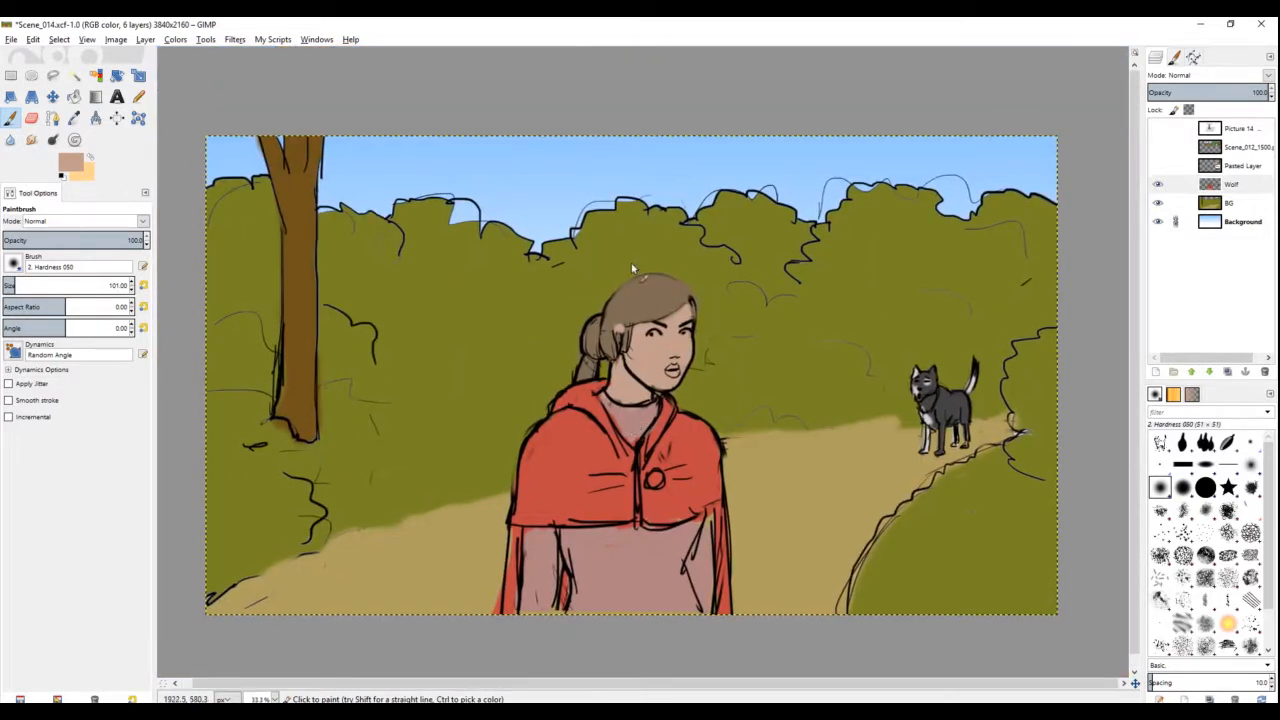
pyautogui.scroll(-1, 626, 272)
pyautogui.scroll(1, 631, 380)
pyautogui.scroll(-1, 632, 392)
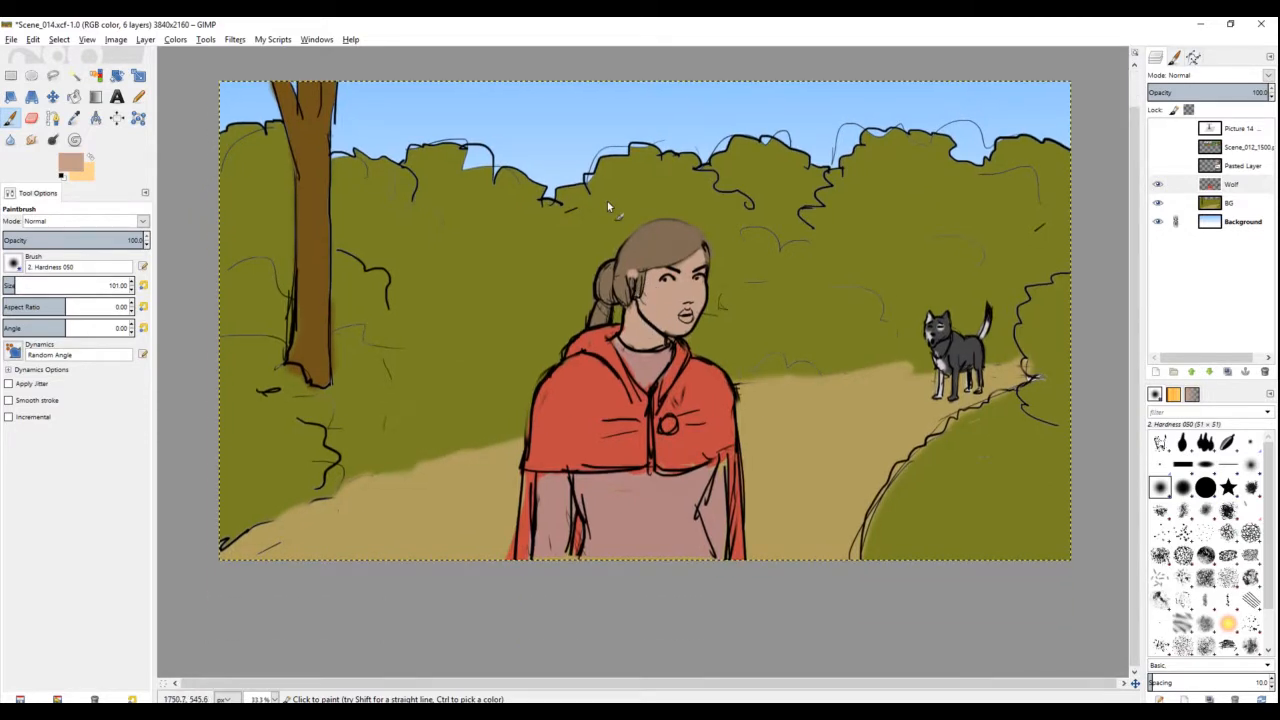
pyautogui.scroll(1, 707, 346)
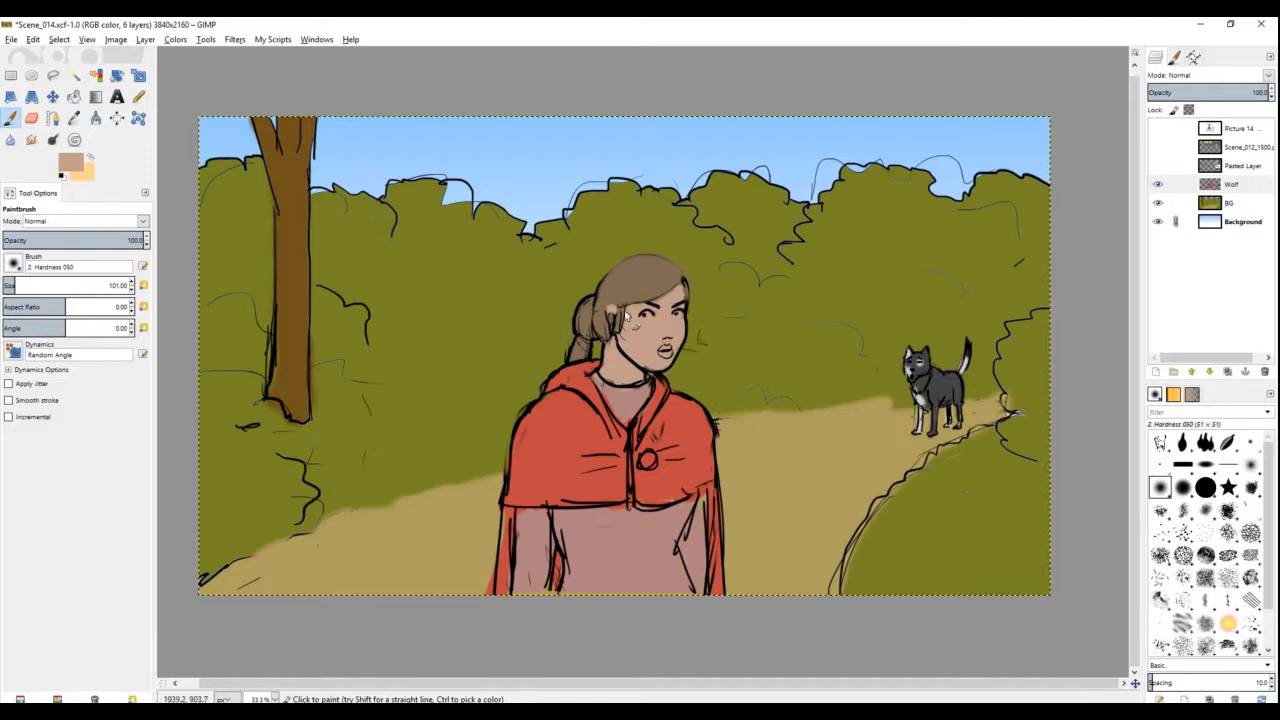
pyautogui.scroll(2, 706, 265)
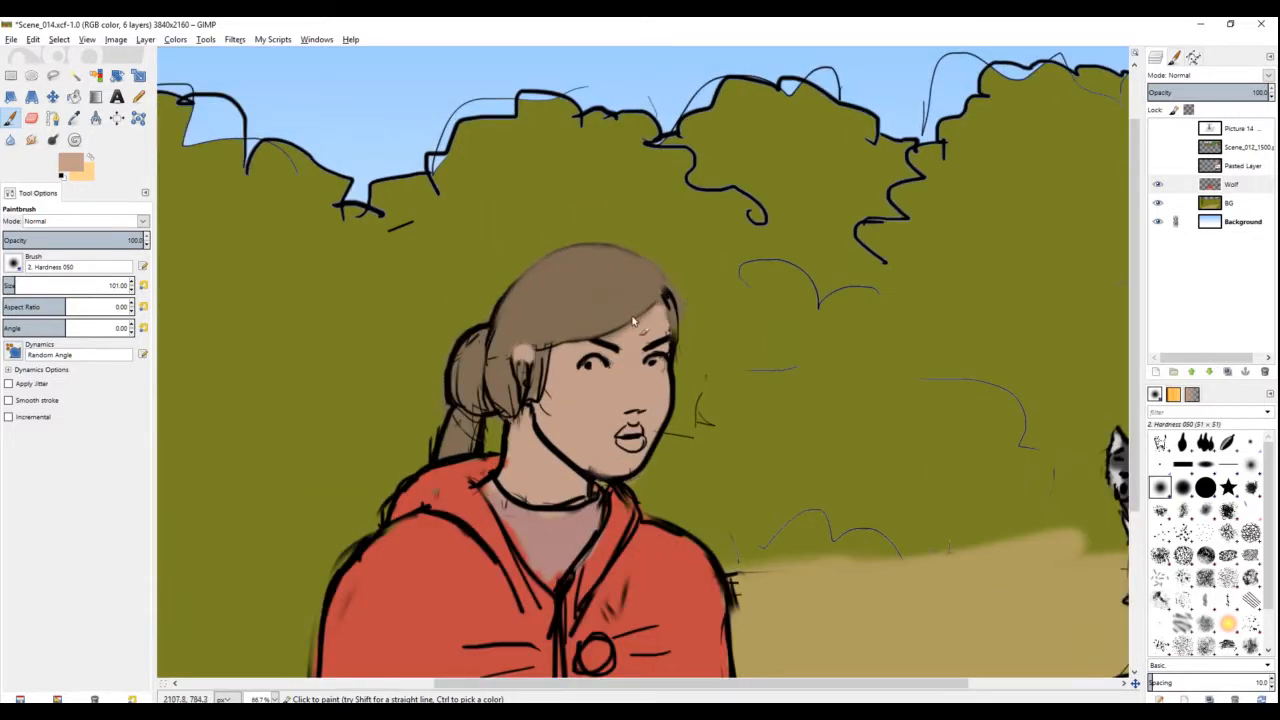
pyautogui.scroll(-2, 632, 321)
pyautogui.scroll(1, 676, 289)
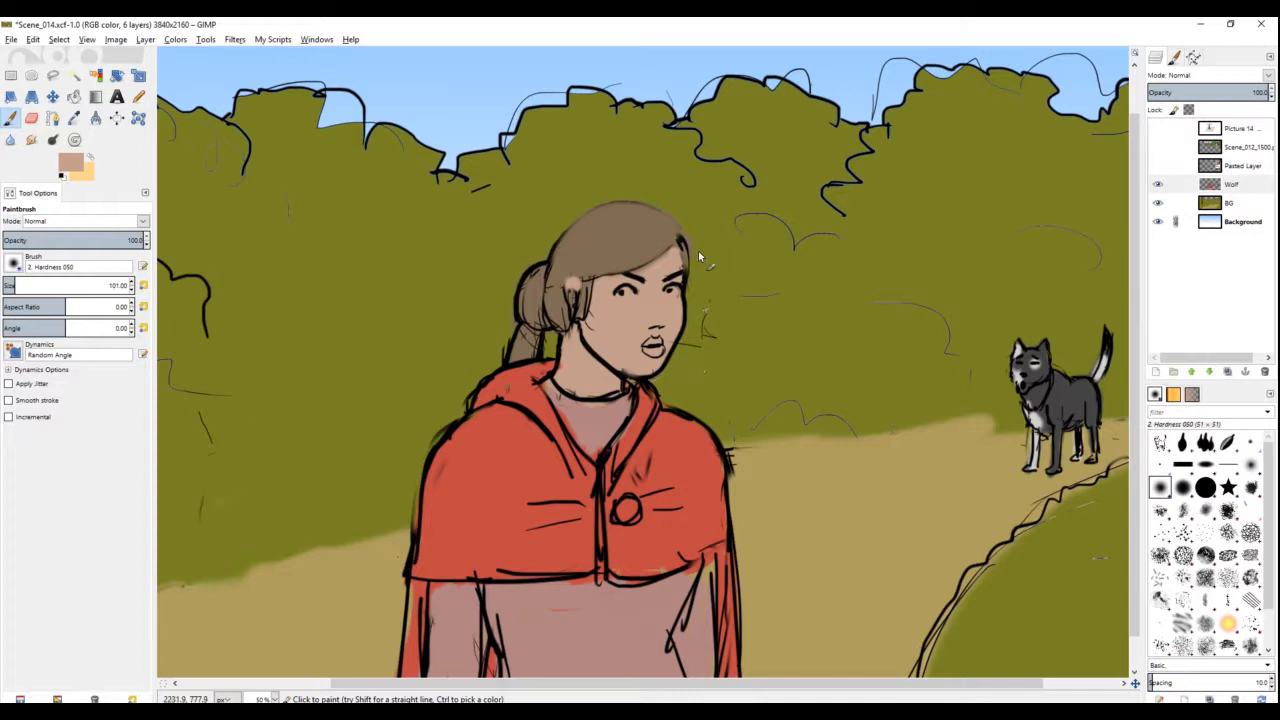
pyautogui.moveTo(662, 294); pyautogui.dragTo(693, 263)
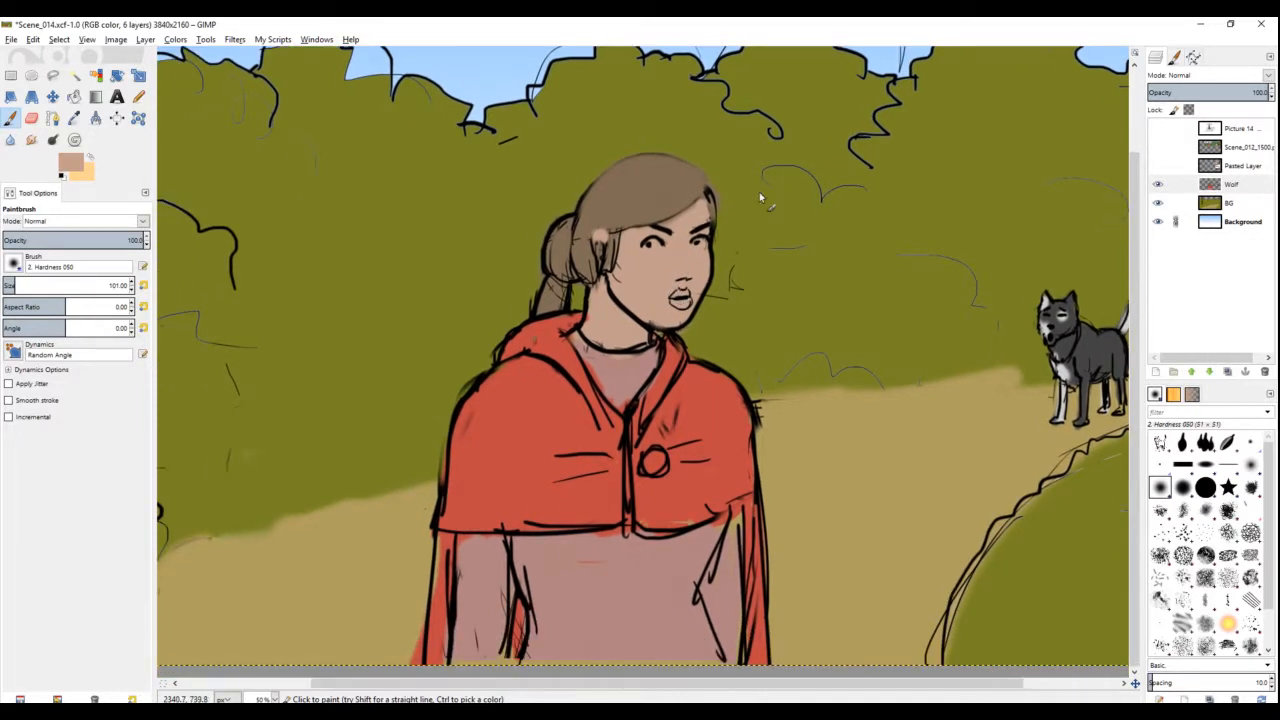
pyautogui.scroll(-3, 649, 291)
pyautogui.scroll(-1, 663, 224)
pyautogui.scroll(4, 593, 244)
# Step: Sample the girl's hair brown and paint over the sketch lines inside her hair bun
pyautogui.keyDown('ctrl'); pyautogui.click(594, 245); pyautogui.keyUp('ctrl')
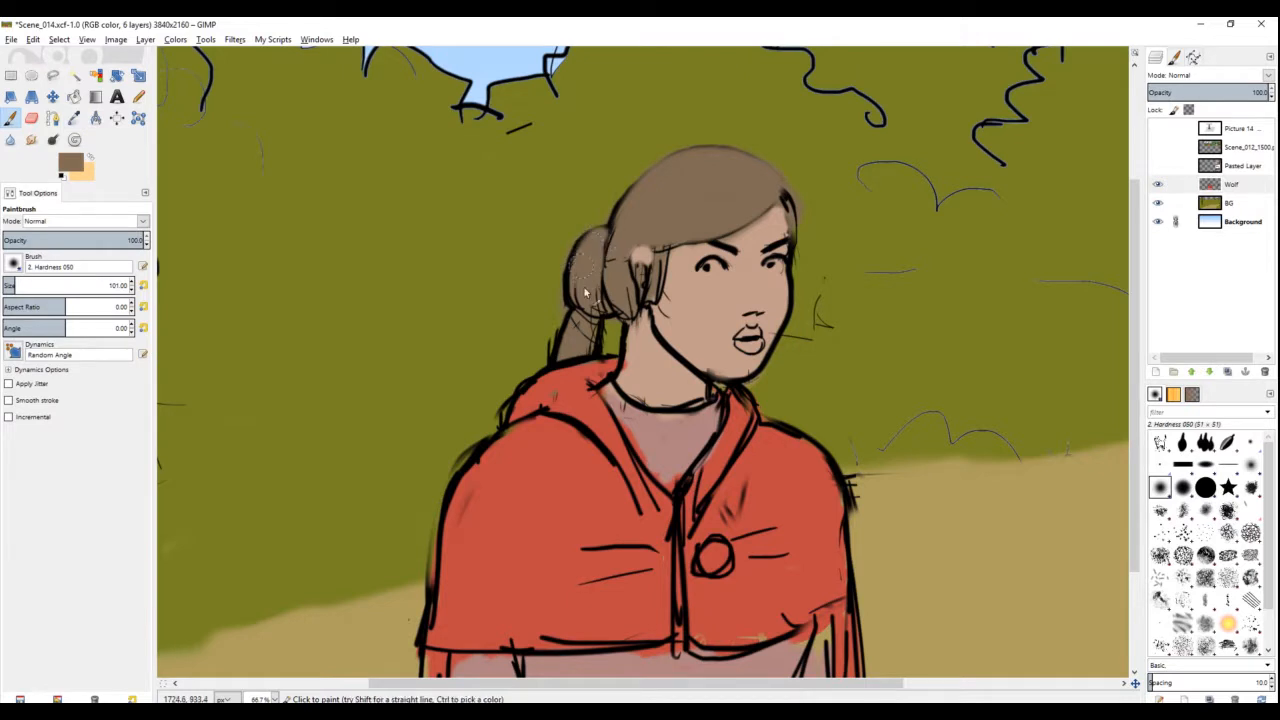
pyautogui.keyDown('ctrl'); pyautogui.click(638, 208); pyautogui.keyUp('ctrl')
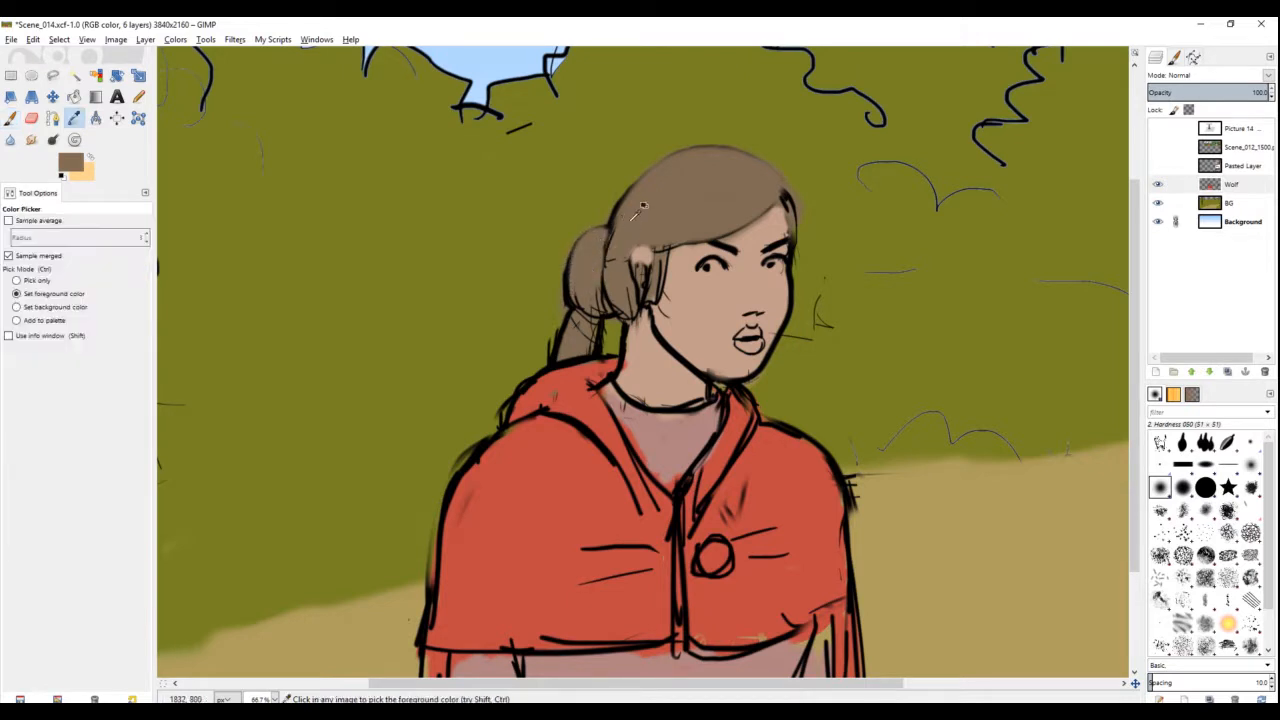
pyautogui.press('-')
pyautogui.press('-')
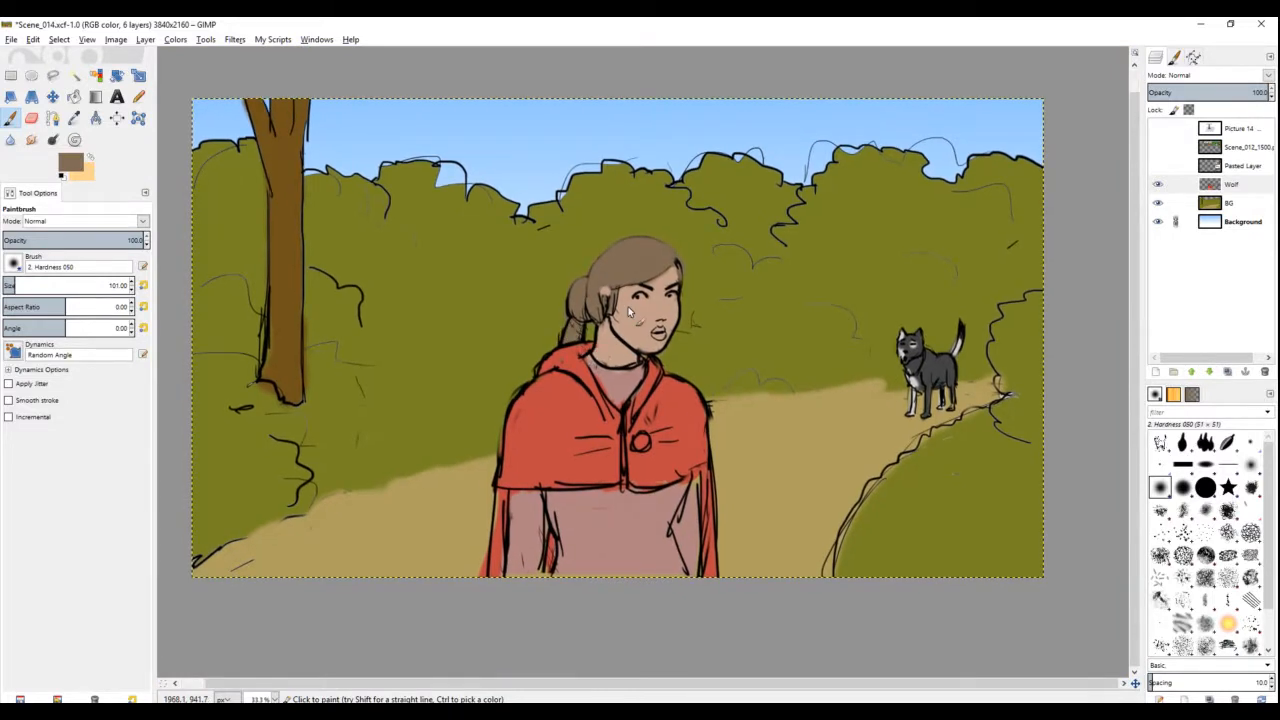
# Step: Sample the cape's red and paint over the black outline along the girl's shoulder nearest the wolf
pyautogui.press('+')
pyautogui.keyDown('ctrl'); pyautogui.click(667, 382); pyautogui.keyUp('ctrl')
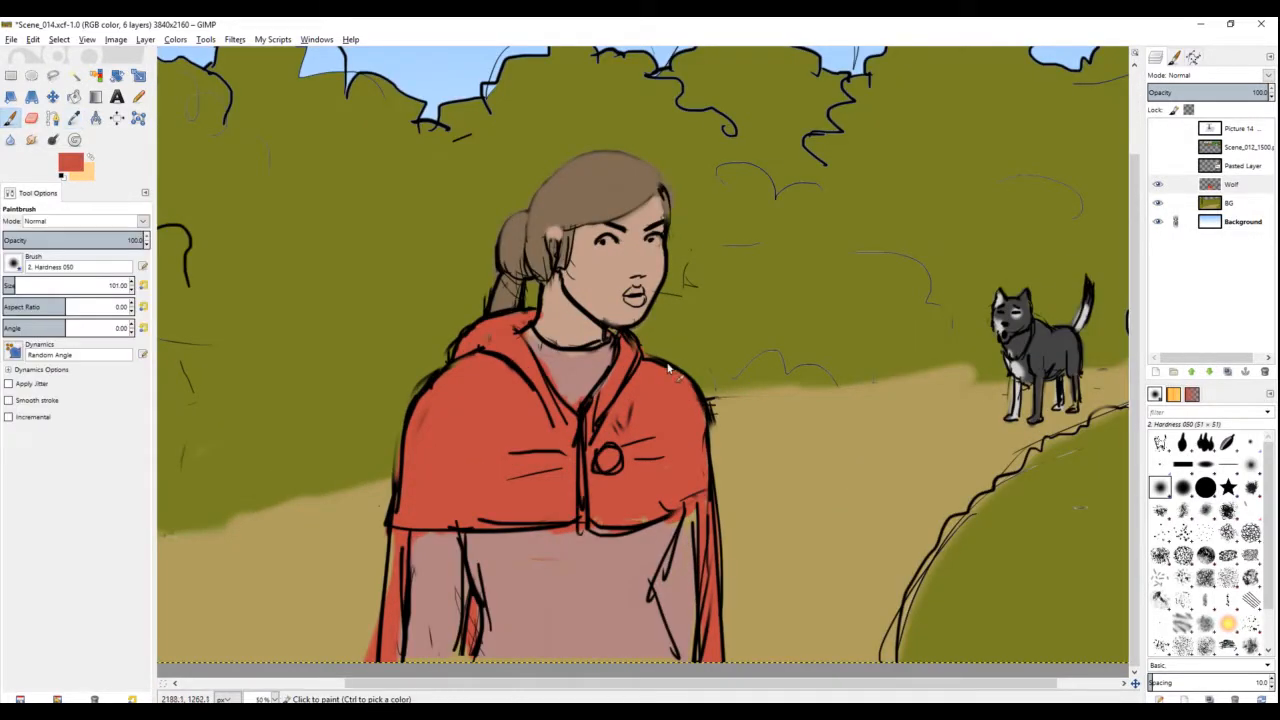
pyautogui.click(681, 384)
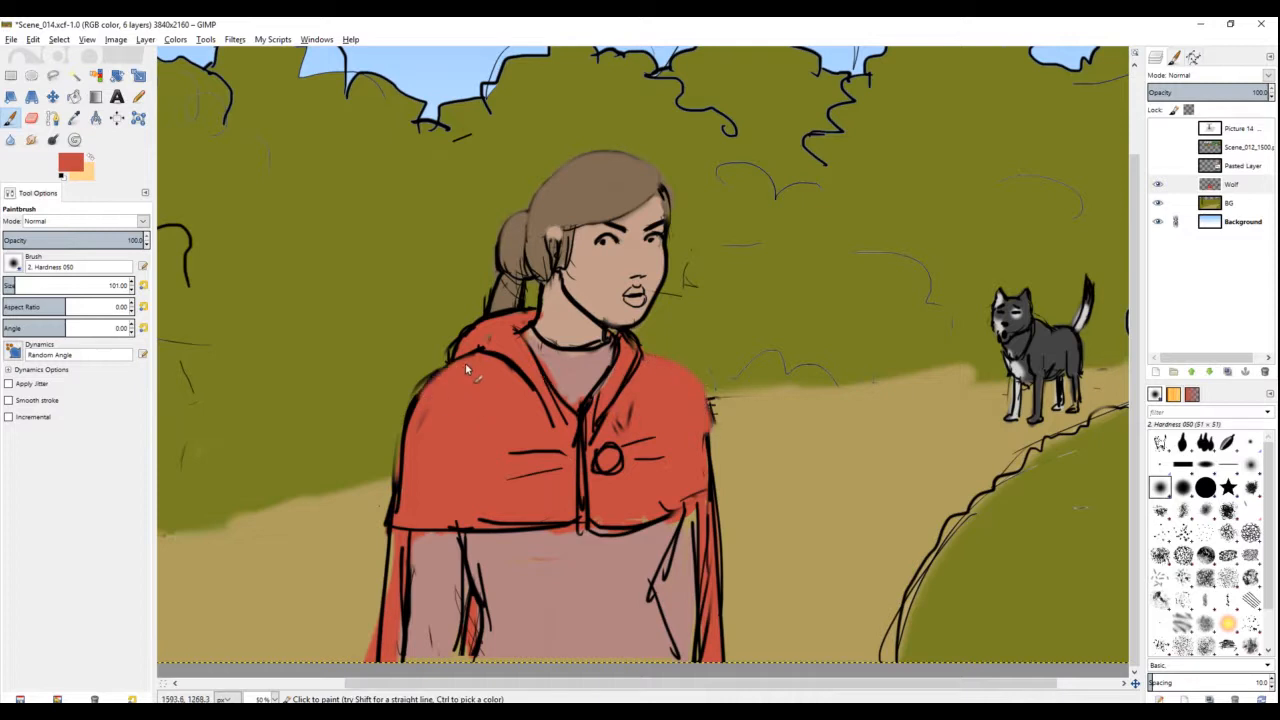
pyautogui.press('-')
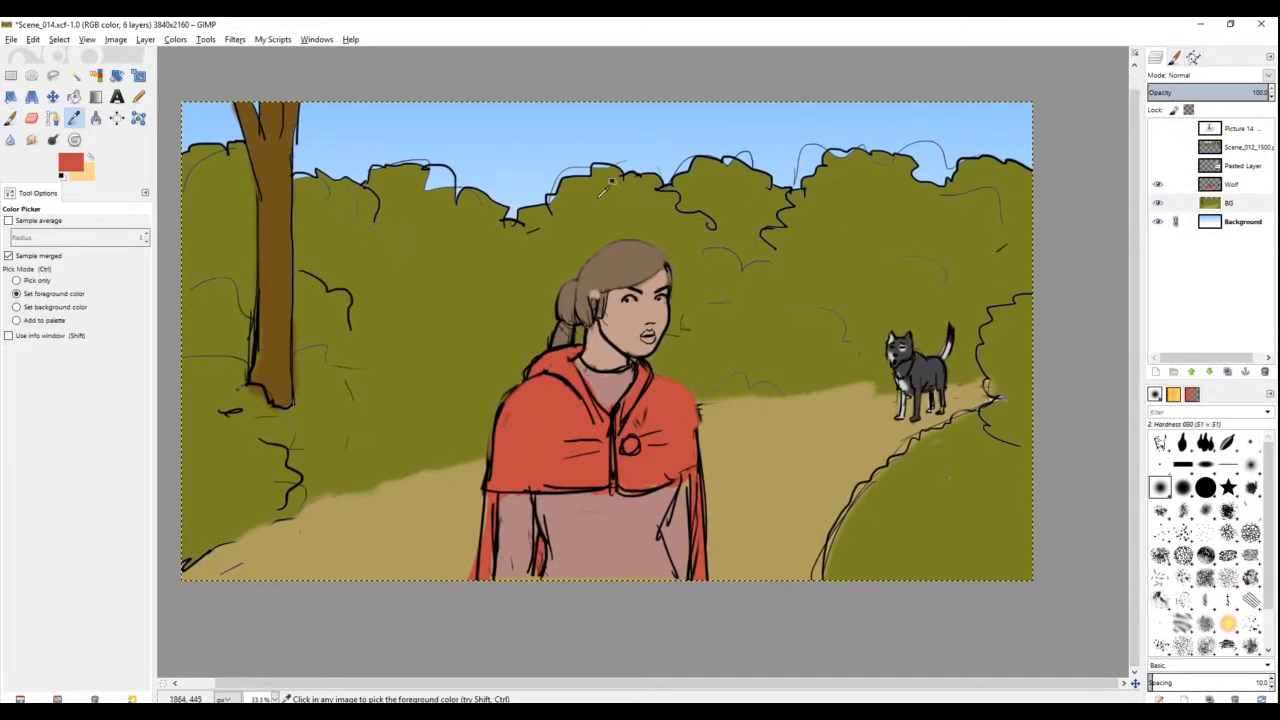
# Step: On the BG layer, cover the middle skyline's outlines with sampled olive green, erasing stray lines above the bushes
pyautogui.keyDown('ctrl'); pyautogui.click(580, 188); pyautogui.keyUp('ctrl')
pyautogui.moveTo(563, 188)
pyautogui.mouseDown()
pyautogui.moveTo(576, 198)
pyautogui.moveTo(601, 179)
pyautogui.moveTo(685, 178)
pyautogui.mouseUp()
pyautogui.hotkey('shift', 'e')
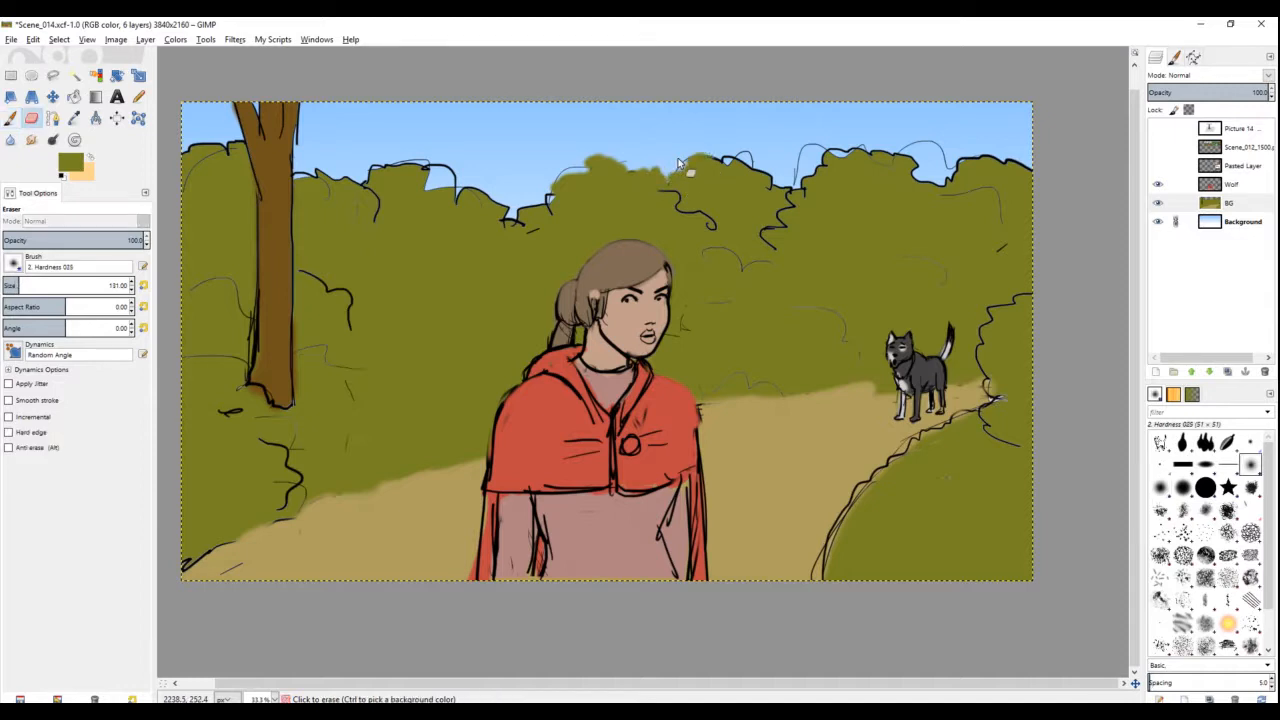
pyautogui.moveTo(722, 160)
pyautogui.mouseDown()
pyautogui.moveTo(784, 162)
pyautogui.moveTo(771, 180)
pyautogui.moveTo(752, 166)
pyautogui.moveTo(751, 197)
pyautogui.moveTo(769, 184)
pyautogui.moveTo(805, 192)
pyautogui.moveTo(845, 149)
pyautogui.moveTo(892, 158)
pyautogui.mouseUp()
pyautogui.press('p')
pyautogui.hotkey('shift', 'e')
pyautogui.moveTo(800, 162)
pyautogui.mouseDown()
pyautogui.moveTo(814, 158)
pyautogui.moveTo(800, 165)
pyautogui.mouseUp()
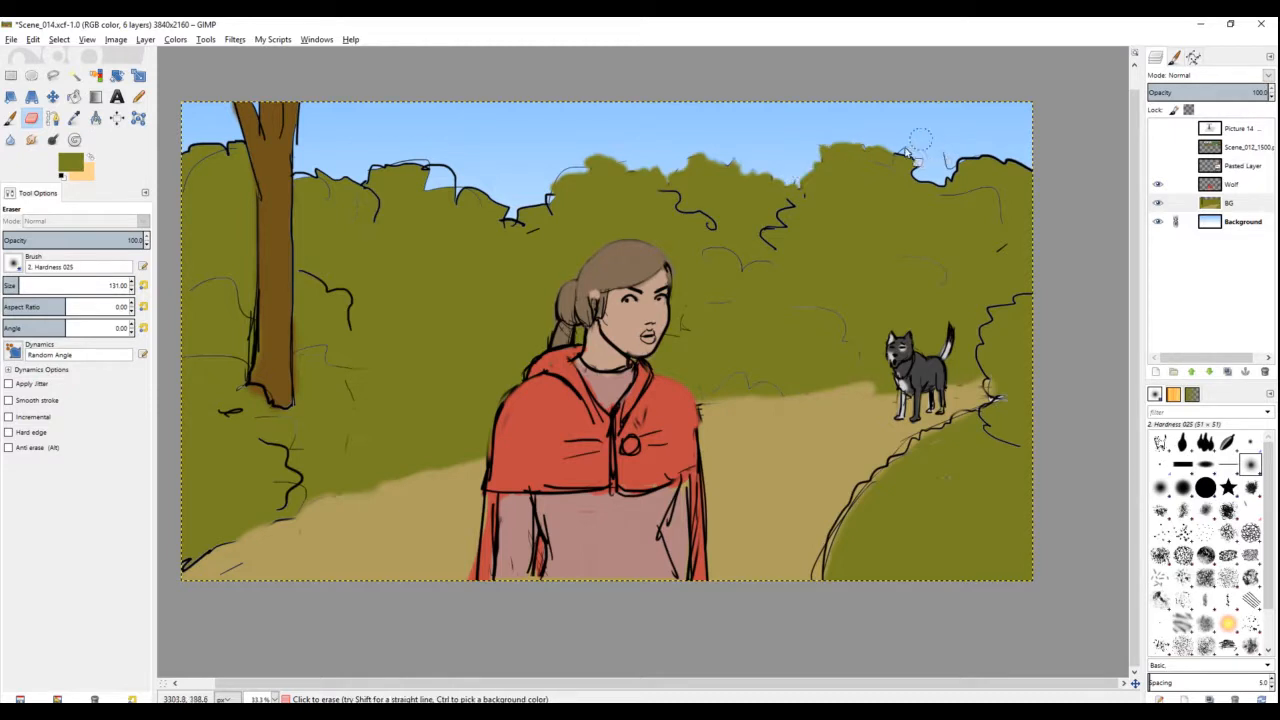
# Step: Paint olive green over the remaining skyline outlines near the far edge and between the girl and the tree
pyautogui.press('p')
pyautogui.moveTo(905, 158)
pyautogui.mouseDown()
pyautogui.moveTo(929, 187)
pyautogui.moveTo(966, 157)
pyautogui.moveTo(1020, 157)
pyautogui.mouseUp()
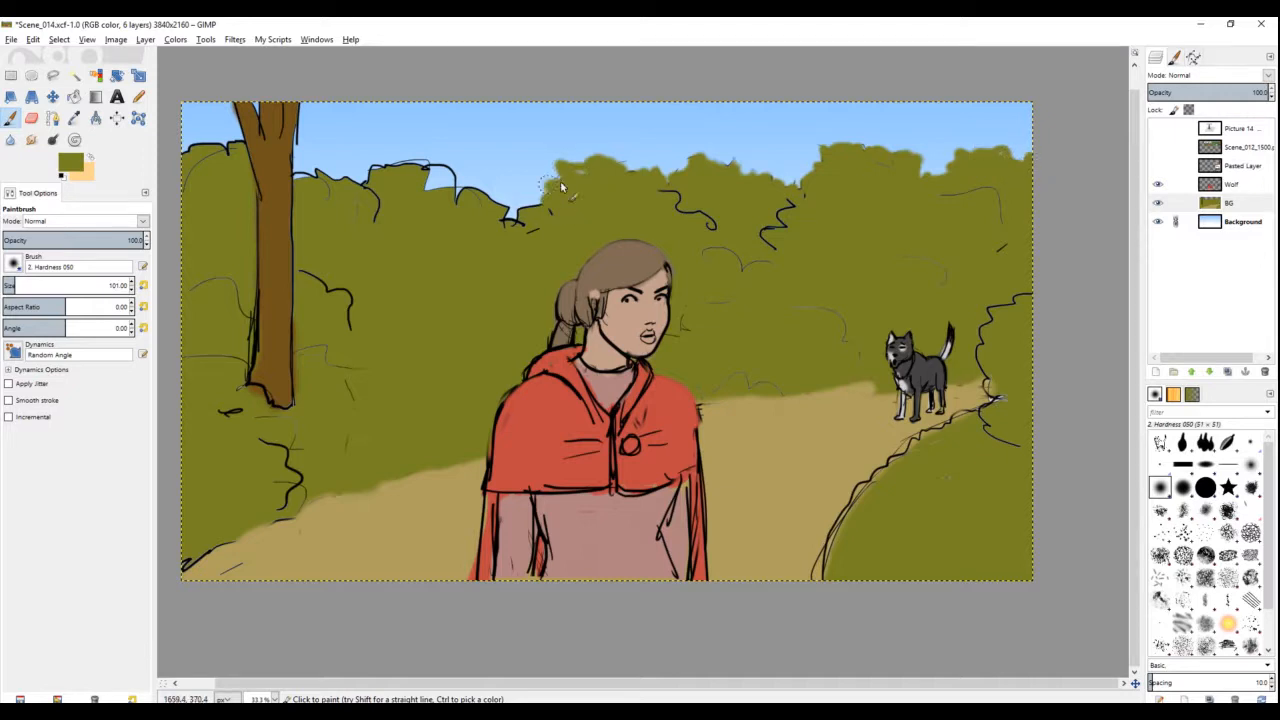
pyautogui.moveTo(531, 216)
pyautogui.mouseDown()
pyautogui.moveTo(465, 196)
pyautogui.moveTo(415, 201)
pyautogui.moveTo(434, 165)
pyautogui.moveTo(453, 175)
pyautogui.moveTo(413, 155)
pyautogui.moveTo(427, 172)
pyautogui.moveTo(415, 189)
pyautogui.moveTo(457, 185)
pyautogui.moveTo(413, 186)
pyautogui.moveTo(420, 173)
pyautogui.moveTo(402, 163)
pyautogui.moveTo(369, 184)
pyautogui.moveTo(420, 160)
pyautogui.mouseUp()
pyautogui.scroll(1, 790, 260)
pyautogui.scroll(-2, 770, 290)
pyautogui.hscroll(-2, 750, 270)
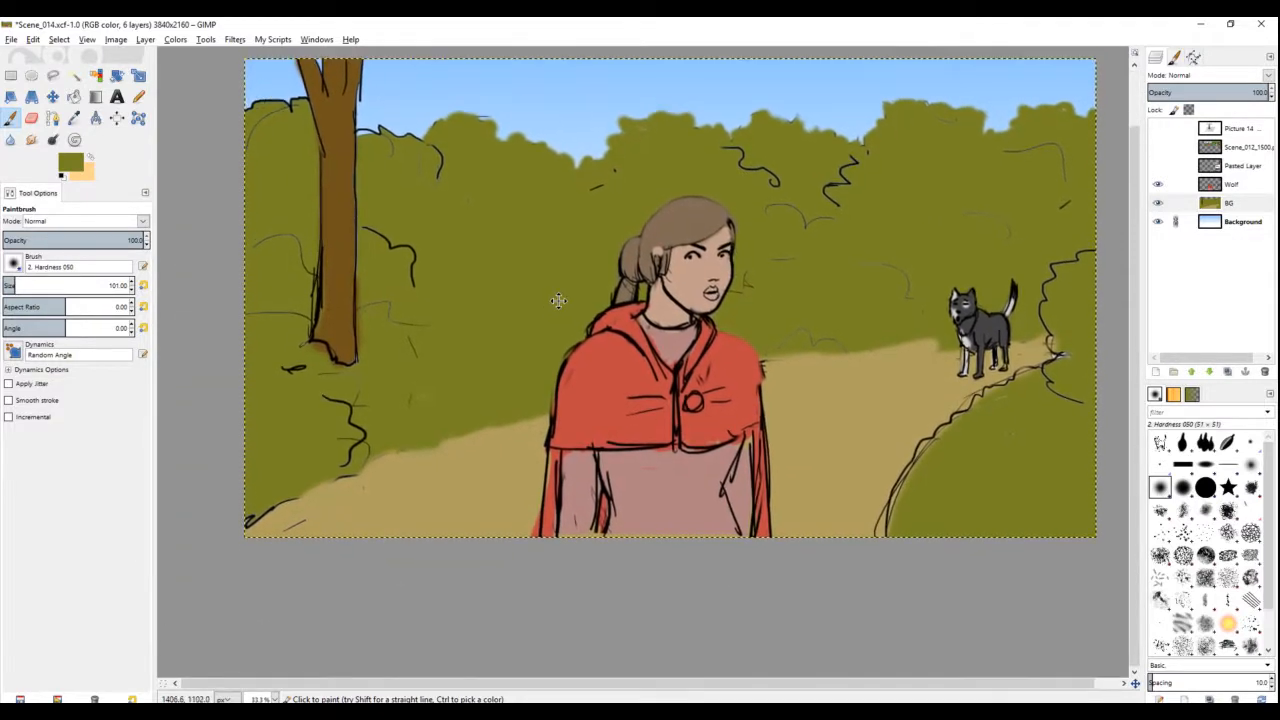
pyautogui.moveTo(556, 302); pyautogui.dragTo(537, 349)
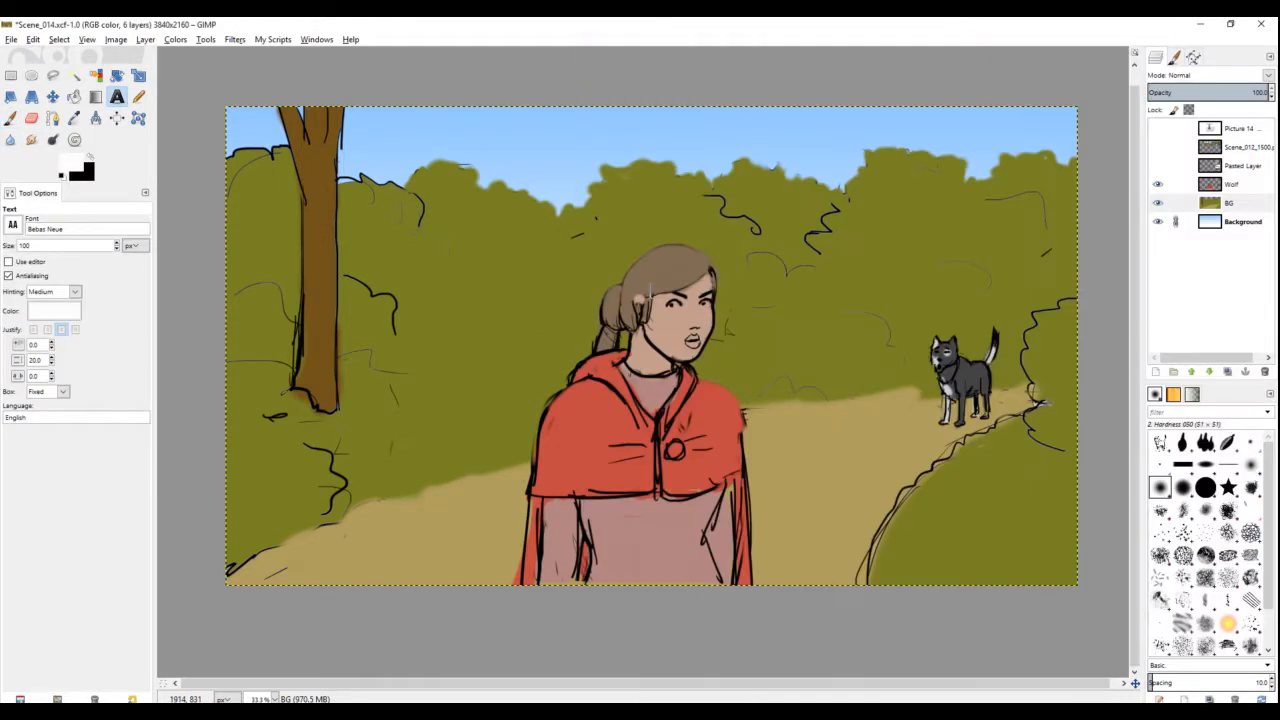
# Step: Hide the Wolf layer and paint over the stray lines in the middle bushes and treeline, reducing the brush to 101
pyautogui.click(1158, 185)
pyautogui.press('p')
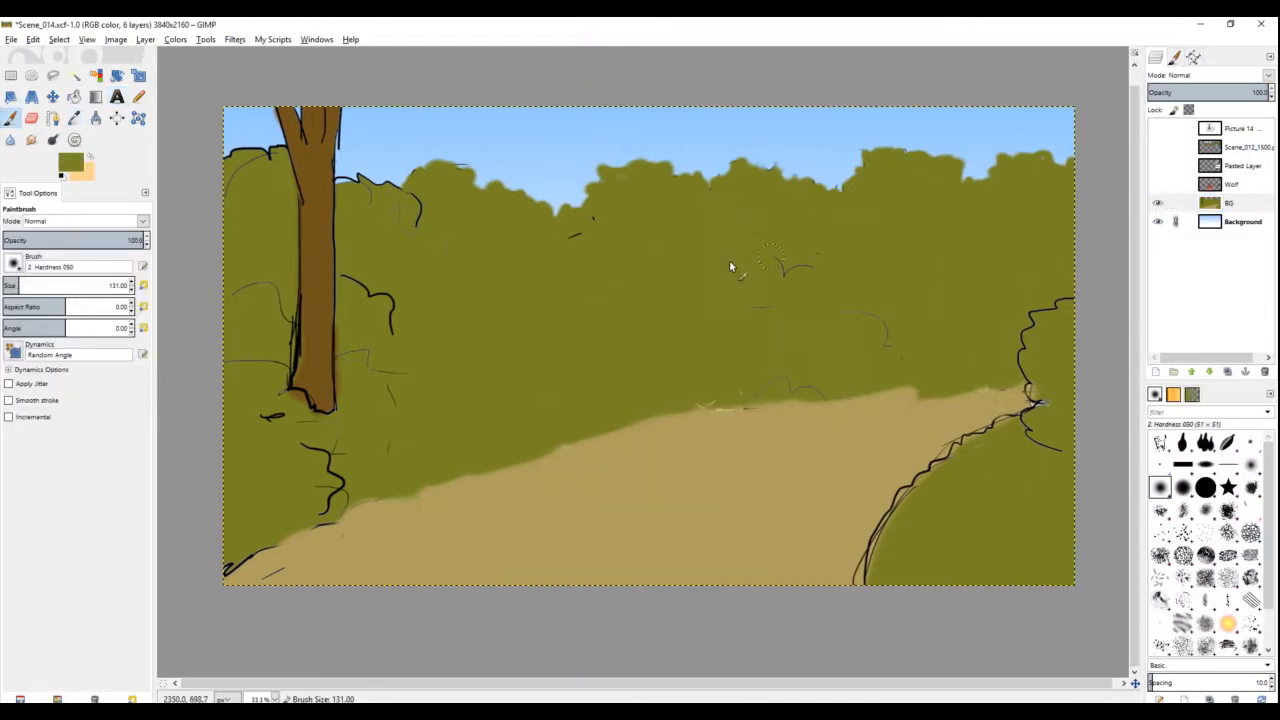
pyautogui.scroll(2, 700, 440)
pyautogui.hotkey('shift', '[')
pyautogui.hotkey('shift', '[')
pyautogui.hotkey('shift', '[')
pyautogui.moveTo(836, 429); pyautogui.dragTo(879, 572)
pyautogui.moveTo(694, 140); pyautogui.dragTo(736, 112)
pyautogui.moveTo(937, 154); pyautogui.dragTo(771, 223)
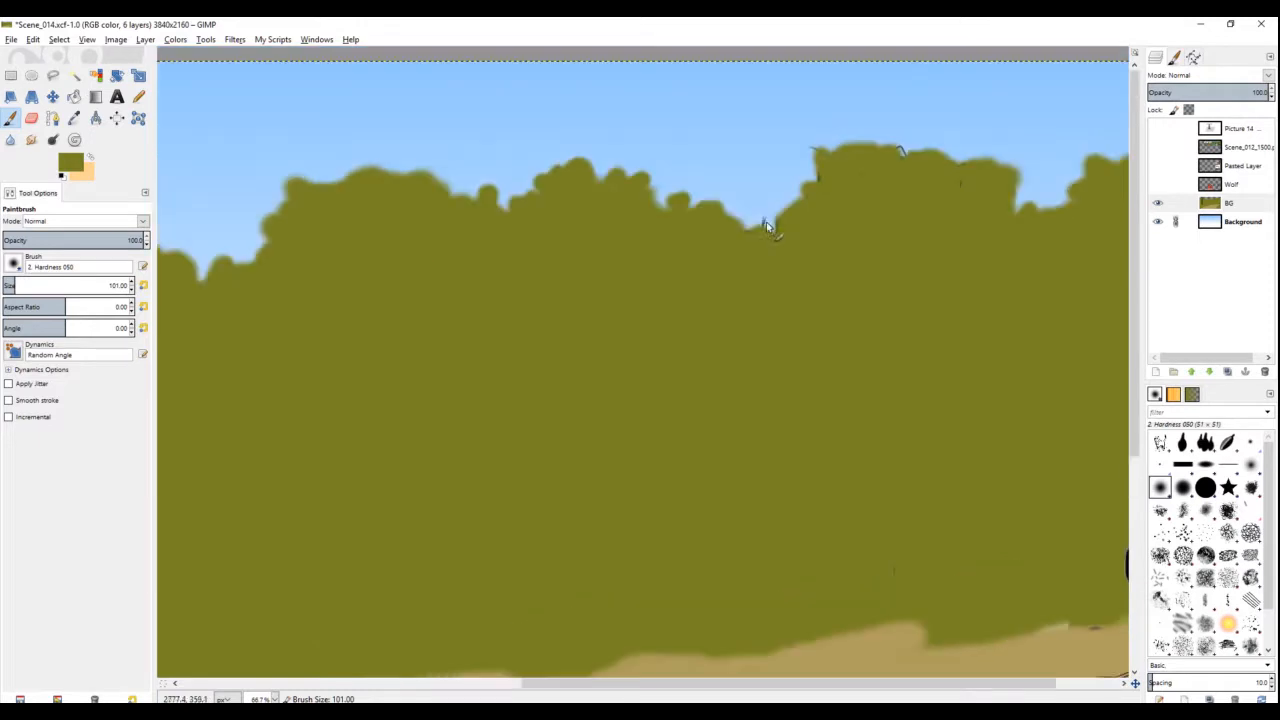
pyautogui.click(766, 225)
pyautogui.moveTo(1125, 342); pyautogui.dragTo(833, 442)
pyautogui.scroll(-2, 833, 442)
pyautogui.scroll(1, 1000, 465)
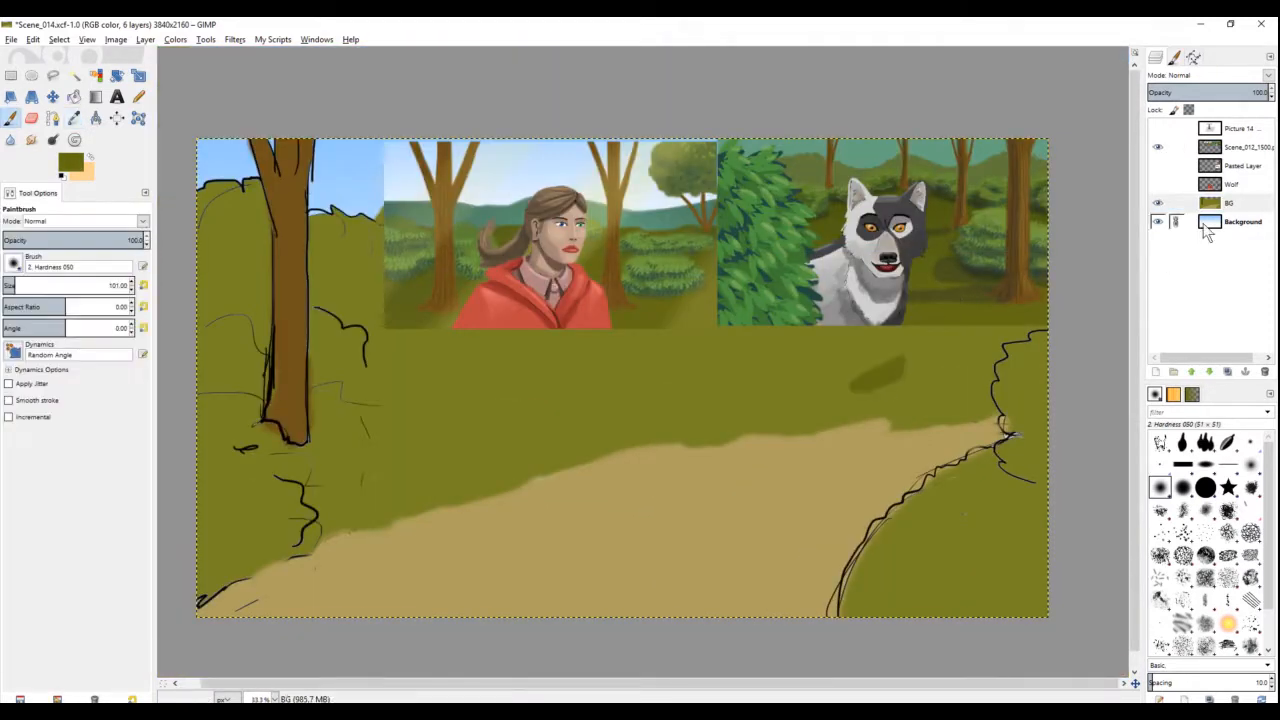
# Step: Sample a leaf green from the Scene_012 reference layer and paint the bush at the path's far end
pyautogui.click(70, 166)
pyautogui.click(834, 378)
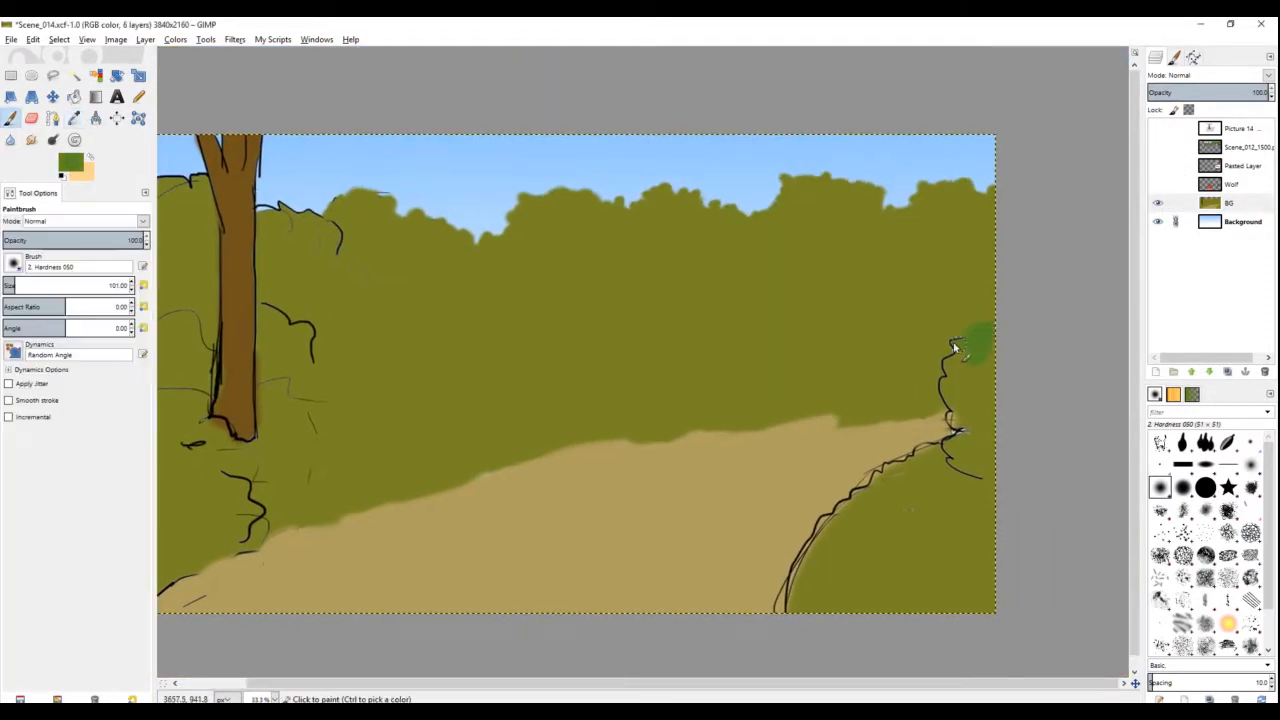
pyautogui.scroll(1, 691, 377)
pyautogui.keyDown('ctrl'); pyautogui.click(923, 296); pyautogui.keyUp('ctrl')
pyautogui.moveTo(915, 300)
pyautogui.mouseDown()
pyautogui.moveTo(882, 373)
pyautogui.moveTo(857, 497)
pyautogui.moveTo(957, 374)
pyautogui.mouseUp()
# Step: Paint the foreground grass beside the path a lighter olive, covering its outlines and enlarging the brush to 351
pyautogui.keyDown('ctrl'); pyautogui.click(848, 366); pyautogui.keyUp('ctrl')
pyautogui.moveTo(868, 328)
pyautogui.mouseDown()
pyautogui.moveTo(792, 372)
pyautogui.moveTo(845, 362)
pyautogui.moveTo(690, 490)
pyautogui.mouseUp()
pyautogui.scroll(1, 838, 358)
pyautogui.hotkey('shift', ']')
pyautogui.hotkey('shift', ']')
pyautogui.moveTo(842, 472); pyautogui.dragTo(925, 550)
pyautogui.scroll(-3, 842, 450)
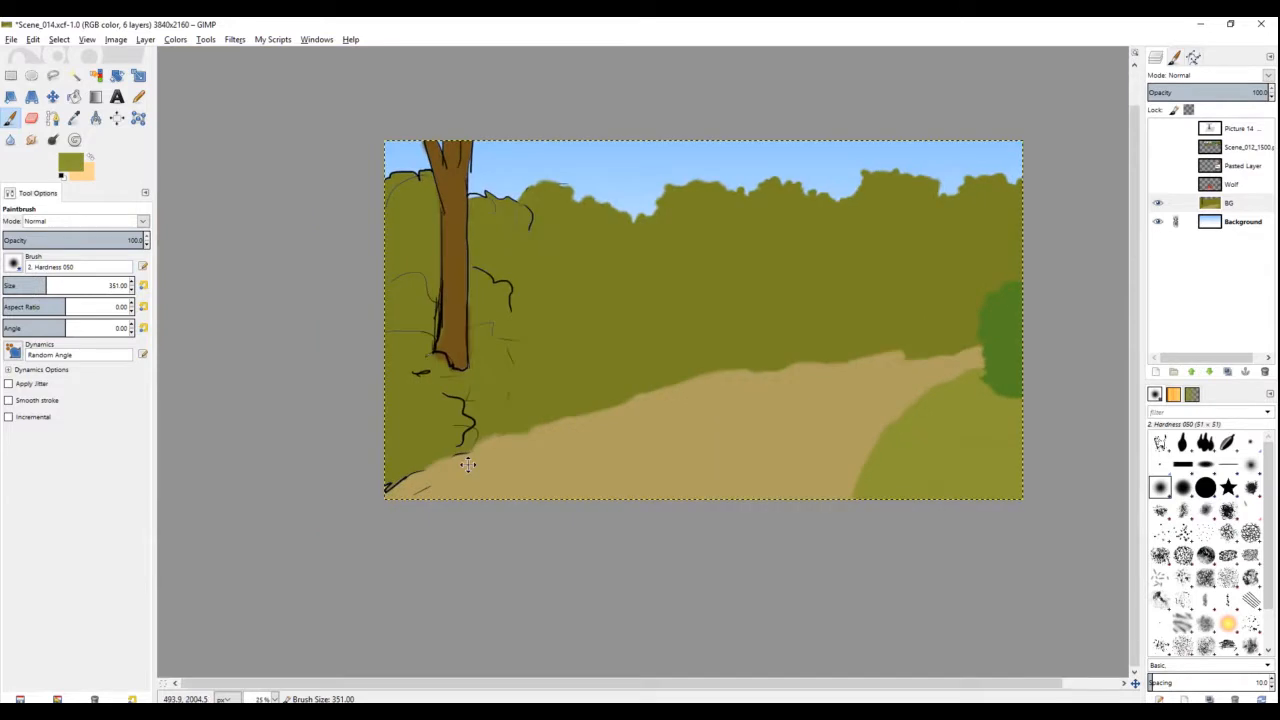
# Step: Sample the adjoining path and bush colours and paint over the sketch lines in the bushes around the tree
pyautogui.keyDown('ctrl'); pyautogui.click(480, 430); pyautogui.keyUp('ctrl')
pyautogui.scroll(1, 466, 457)
pyautogui.keyDown('ctrl'); pyautogui.click(405, 390); pyautogui.keyUp('ctrl')
pyautogui.moveTo(390, 325); pyautogui.dragTo(490, 325)
pyautogui.moveTo(490, 240); pyautogui.dragTo(445, 190)
pyautogui.scroll(2, 430, 200)
pyautogui.moveTo(340, 205)
pyautogui.mouseDown()
pyautogui.moveTo(390, 285)
pyautogui.moveTo(449, 248)
pyautogui.moveTo(512, 245)
pyautogui.mouseUp()
pyautogui.hotkey('shift', '[')
pyautogui.moveTo(620, 315)
pyautogui.mouseDown()
pyautogui.moveTo(769, 332)
pyautogui.moveTo(721, 393)
pyautogui.moveTo(774, 348)
pyautogui.mouseUp()
pyautogui.hotkey('shift', ']')
pyautogui.hotkey('shift', ']')
pyautogui.hotkey('shift', ']')
pyautogui.hotkey('shift', ']')
pyautogui.hotkey('shift', ']')
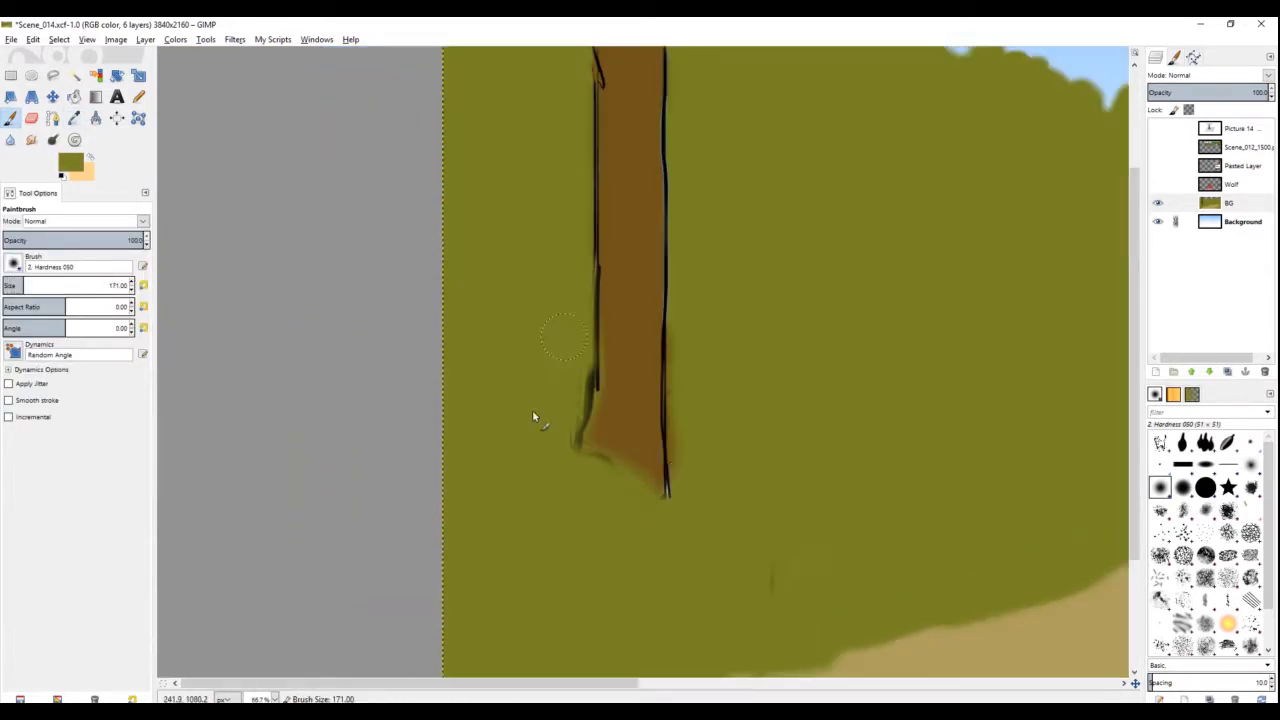
# Step: Sample the trunk's colour, shrink the brush and paint over the black outlines along the tree trunk
pyautogui.scroll(-2, 331, 372)
pyautogui.scroll(2, 469, 146)
pyautogui.keyDown('ctrl'); pyautogui.click(493, 165); pyautogui.keyUp('ctrl')
pyautogui.moveTo(508, 180)
pyautogui.mouseDown()
pyautogui.moveTo(509, 133)
pyautogui.moveTo(552, 190)
pyautogui.mouseUp()
pyautogui.hotkey('shift', 'e')
pyautogui.press('p')
pyautogui.hotkey('shift', '[')
pyautogui.hotkey('shift', '[')
pyautogui.hotkey('shift', '[')
pyautogui.hotkey('shift', '[')
pyautogui.hotkey('shift', '[')
pyautogui.hotkey('shift', '[')
pyautogui.hotkey('shift', '[')
pyautogui.hotkey('shift', '[')
pyautogui.hotkey('shift', '[')
pyautogui.hotkey('shift', '[')
pyautogui.hotkey('shift', '[')
pyautogui.moveTo(523, 288); pyautogui.dragTo(520, 166)
# Step: Clean up the trunk's edges with sampled colours and fill its upper fork with brown
pyautogui.scroll(-2, 522, 220)
pyautogui.moveTo(527, 412)
pyautogui.mouseDown()
pyautogui.moveTo(529, 327)
pyautogui.moveTo(528, 572)
pyautogui.mouseUp()
pyautogui.moveTo(454, 450); pyautogui.dragTo(443, 523)
pyautogui.keyDown('ctrl'); pyautogui.click(471, 517); pyautogui.keyUp('ctrl')
pyautogui.moveTo(457, 445); pyautogui.dragTo(458, 190)
pyautogui.moveTo(462, 200)
pyautogui.mouseDown()
pyautogui.moveTo(504, 357)
pyautogui.moveTo(499, 275)
pyautogui.mouseUp()
pyautogui.hotkey('shift', ']')
pyautogui.hotkey('shift', ']')
pyautogui.moveTo(498, 550)
pyautogui.mouseDown()
pyautogui.moveTo(498, 440)
pyautogui.moveTo(529, 498)
pyautogui.mouseUp()
pyautogui.moveTo(497, 286); pyautogui.dragTo(509, 267)
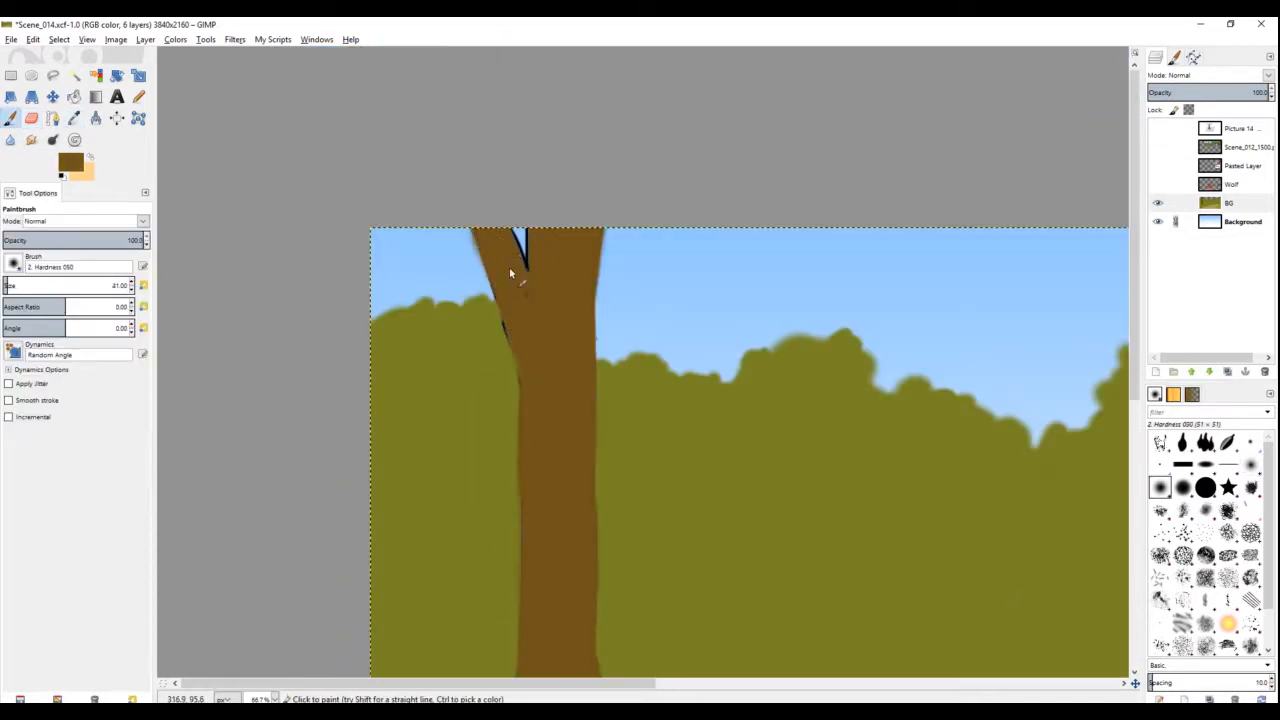
# Step: Remove the last black lines around the tree's fork and upper trunk using sampled colours
pyautogui.scroll(1, 525, 341)
pyautogui.keyDown('ctrl'); pyautogui.click(488, 345); pyautogui.keyUp('ctrl')
pyautogui.keyDown('ctrl'); pyautogui.click(545, 185); pyautogui.keyUp('ctrl')
pyautogui.hotkey('shift', 'e')
pyautogui.press('p')
pyautogui.moveTo(531, 165); pyautogui.dragTo(534, 236)
pyautogui.moveTo(471, 232); pyautogui.dragTo(488, 304)
pyautogui.scroll(-3, 584, 368)
pyautogui.moveTo(323, 311); pyautogui.dragTo(386, 303)
# Step: Sample bush green from the Scene_012 reference layer and paint rounded bushes beside the tree, along the path and in the foreground
pyautogui.scroll(-1, 560, 338)
pyautogui.press('o')
pyautogui.press('p')
pyautogui.keyDown('ctrl'); pyautogui.click(856, 345); pyautogui.keyUp('ctrl')
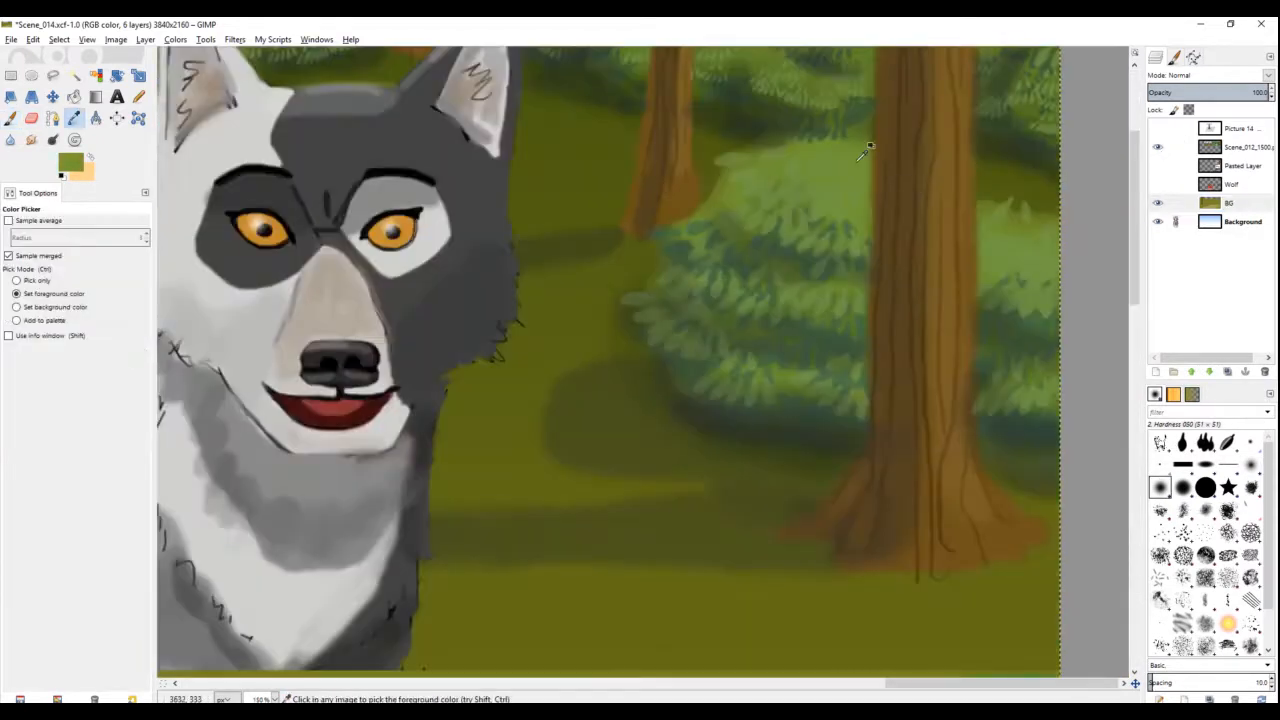
pyautogui.scroll(1, 671, 417)
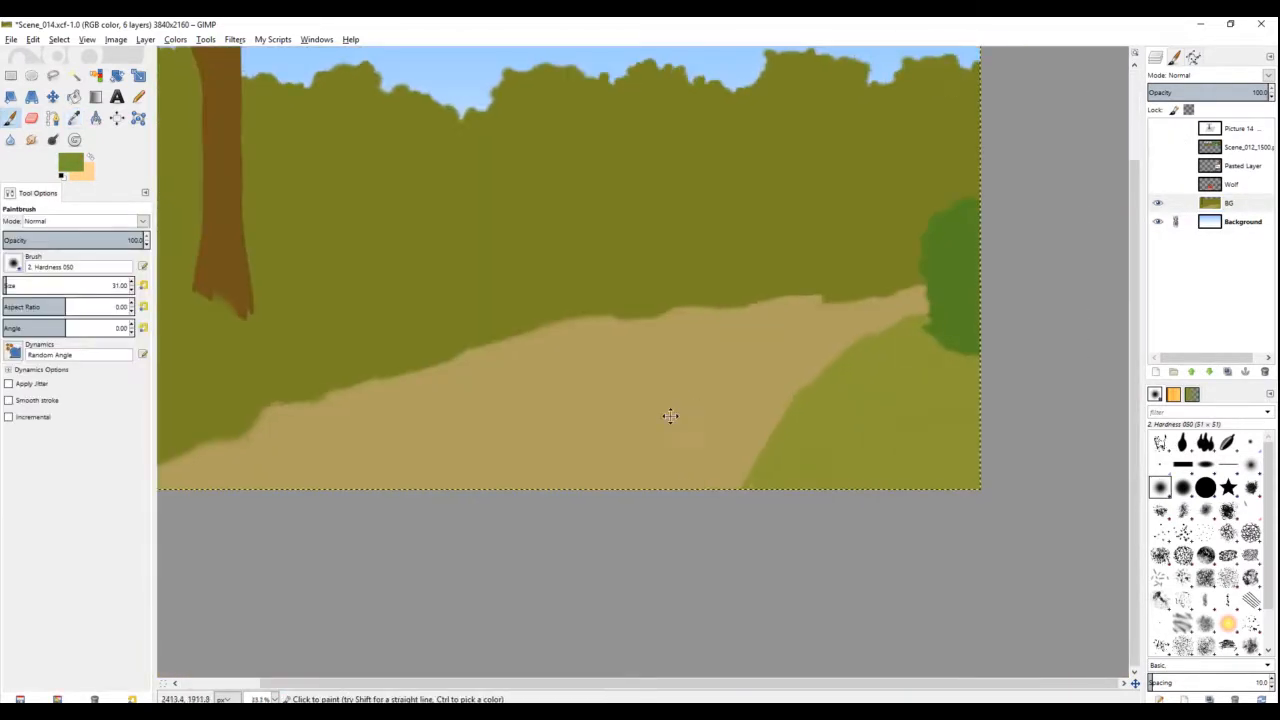
pyautogui.moveTo(810, 330)
pyautogui.mouseDown()
pyautogui.moveTo(900, 385)
pyautogui.moveTo(1029, 549)
pyautogui.mouseUp()
pyautogui.moveTo(445, 385); pyautogui.dragTo(550, 362)
pyautogui.moveTo(893, 348); pyautogui.dragTo(917, 343)
pyautogui.moveTo(310, 430); pyautogui.dragTo(468, 345)
pyautogui.moveTo(365, 270); pyautogui.dragTo(460, 359)
pyautogui.moveTo(410, 320); pyautogui.dragTo(362, 408)
pyautogui.moveTo(674, 240); pyautogui.dragTo(632, 242)
pyautogui.moveTo(1047, 226); pyautogui.dragTo(882, 302)
pyautogui.moveTo(557, 241)
pyautogui.mouseDown()
pyautogui.moveTo(591, 265)
pyautogui.moveTo(645, 257)
pyautogui.mouseUp()
# Step: Sample the large tree trunk's brown and paint small tree trunks in the background woods, reducing the brush size for the distant ones
pyautogui.keyDown('ctrl'); pyautogui.click(366, 235); pyautogui.keyUp('ctrl')
pyautogui.moveTo(490, 242); pyautogui.dragTo(490, 296)
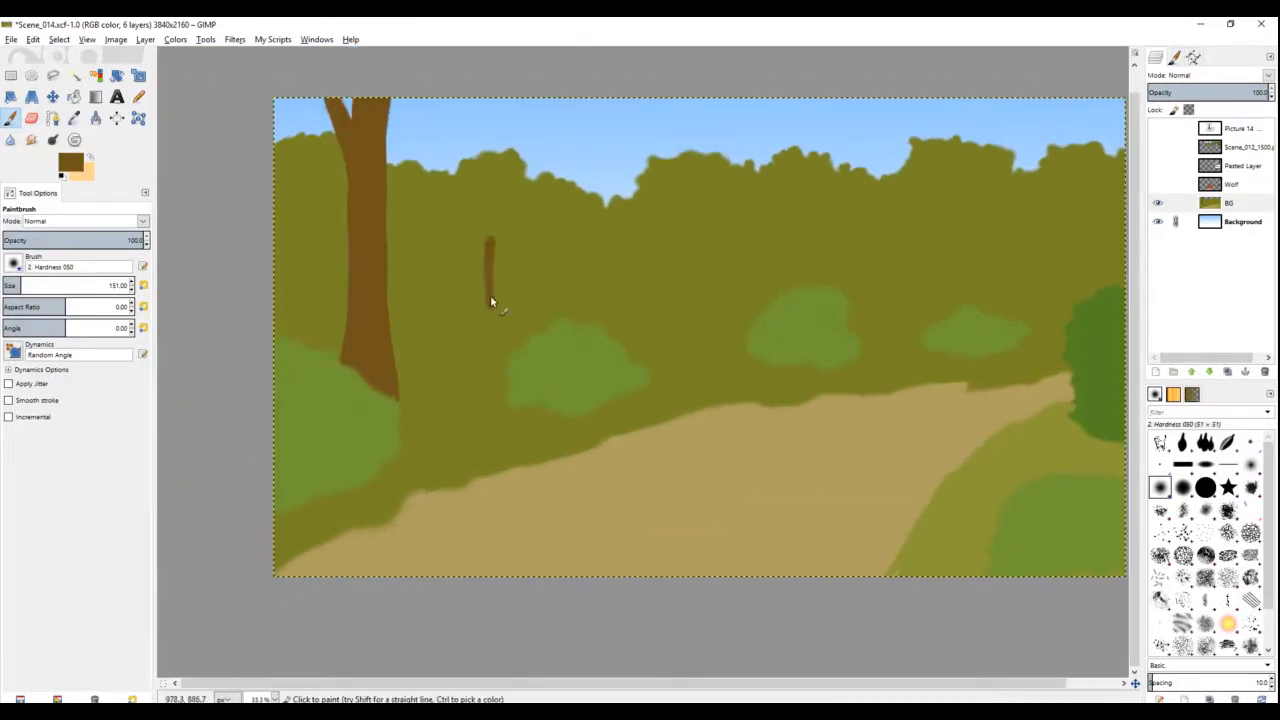
pyautogui.hotkey('shift', '[')
pyautogui.hotkey('shift', '[')
pyautogui.moveTo(705, 267); pyautogui.dragTo(625, 244)
pyautogui.moveTo(959, 240); pyautogui.dragTo(959, 253)
# Step: Shrink the brush further and add thin forks and short branches to the background trees
pyautogui.press('h')
pyautogui.moveTo(655, 211)
pyautogui.mouseDown()
pyautogui.moveTo(647, 237)
pyautogui.moveTo(679, 296)
pyautogui.mouseUp()
pyautogui.hotkey('shift', '[')
pyautogui.hotkey('shift', '[')
pyautogui.hotkey('shift', '[')
pyautogui.hotkey('shift', '[')
pyautogui.scroll(-1, 463, 237)
pyautogui.scroll(2, 463, 237)
pyautogui.hotkey('shift', '[')
pyautogui.moveTo(466, 193); pyautogui.dragTo(470, 204)
pyautogui.scroll(-2, 603, 354)
pyautogui.press('h')
pyautogui.scroll(1, 620, 395)
# Step: Choose a light yellow-green, add a new layer and paint a short row of four leaves over the bush with a small brush
pyautogui.click(71, 162)
pyautogui.click(761, 249)
pyautogui.click(842, 378)
pyautogui.keyDown('shift'); pyautogui.click(1156, 371); pyautogui.keyUp('shift')
pyautogui.press('1')
pyautogui.hotkey('shift', '[')
pyautogui.hotkey('shift', '[')
pyautogui.hotkey('shift', '[')
pyautogui.moveTo(504, 281)
pyautogui.mouseDown()
pyautogui.moveTo(524, 264)
pyautogui.moveTo(584, 336)
pyautogui.mouseUp()
pyautogui.scroll(-2, 514, 319)
pyautogui.scroll(1, 514, 319)
# Step: Copy the row of leaves within a rectangular selection and paste it as a separate piece
pyautogui.click(11, 76)
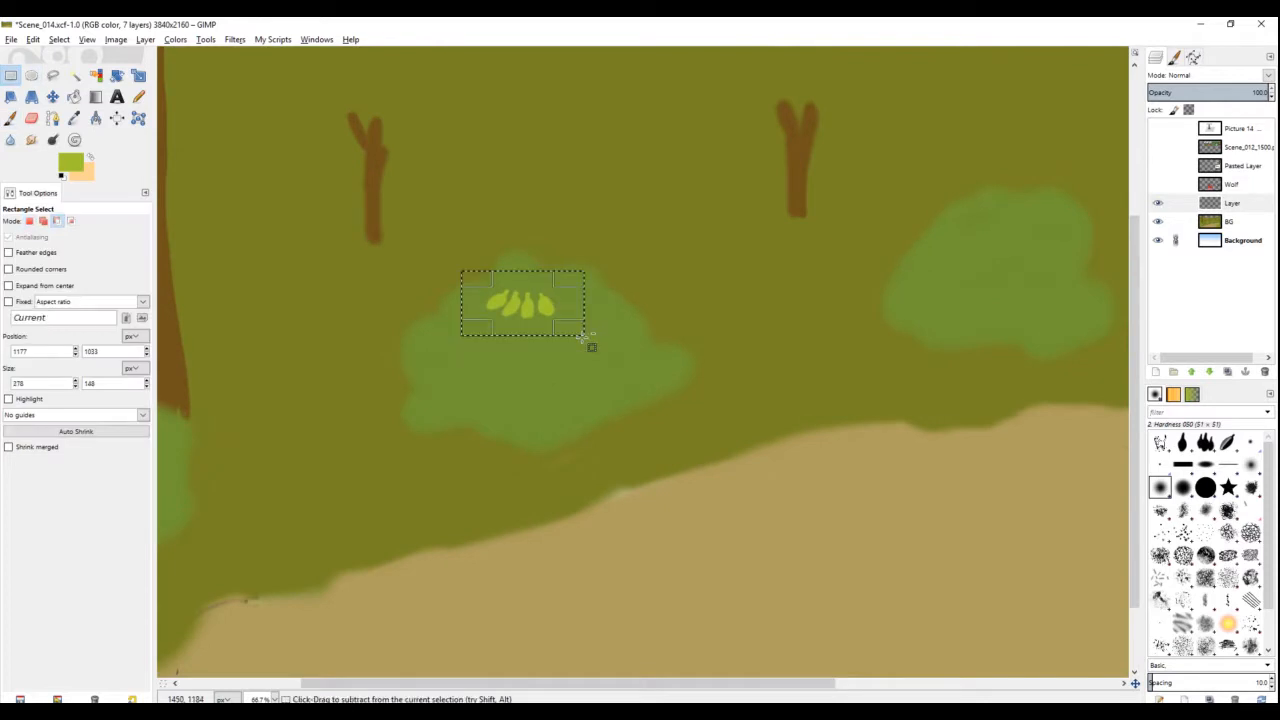
pyautogui.hotkey('ctrl', 'c')
pyautogui.hotkey('ctrl', 'v')
# Step: Recolour the pasted leaves to a darker, muted blue with Hue-Saturation, using a hue of about 118 and reduced lightness and saturation
pyautogui.click(175, 39)
pyautogui.click(205, 100)
pyautogui.moveTo(1136, 315); pyautogui.dragTo(1116, 332)
pyautogui.moveTo(1136, 349); pyautogui.dragTo(1102, 333)
pyautogui.moveTo(1165, 350); pyautogui.dragTo(1094, 350)
pyautogui.moveTo(1101, 334); pyautogui.dragTo(1102, 336)
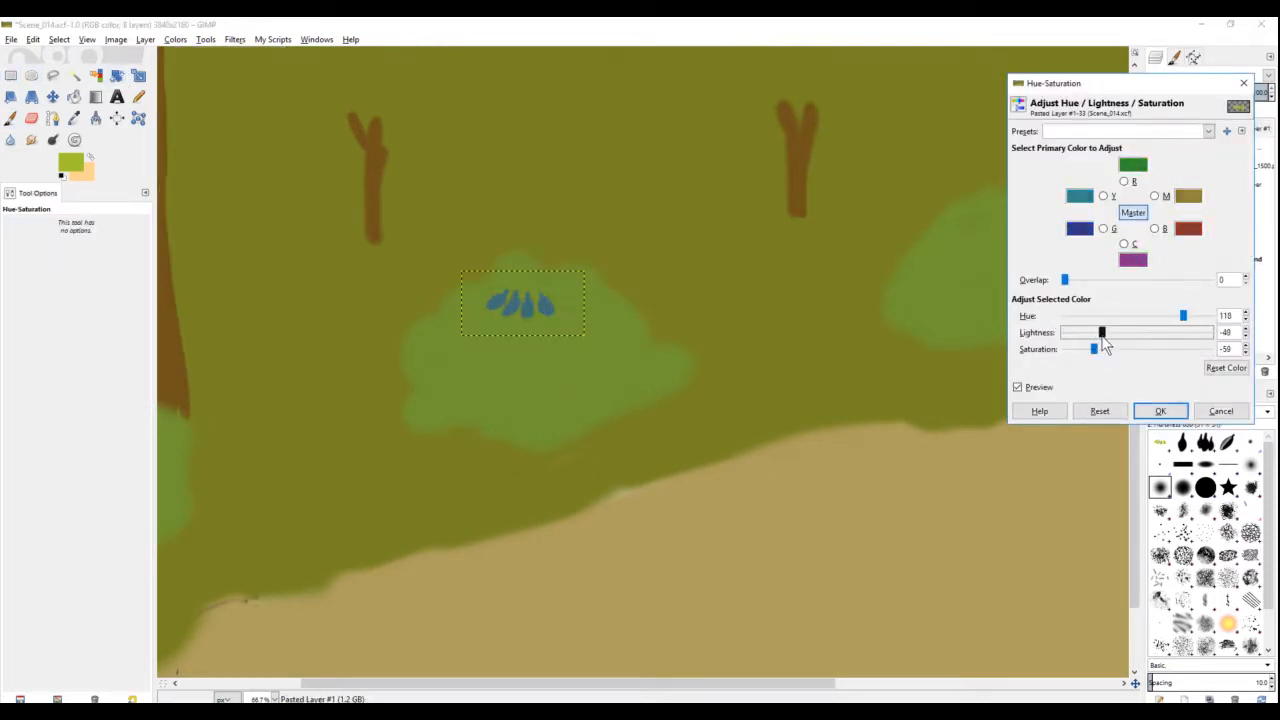
pyautogui.click(1160, 411)
# Step: Cut the blue leaves to the clipboard, use them as the paintbrush and stamp rows of leaves across the bush between the trees and path
pyautogui.hotkey('ctrl', 'x')
pyautogui.click(1160, 442)
pyautogui.press('p')
pyautogui.press(']')
pyautogui.click(536, 402)
pyautogui.click(495, 397)
pyautogui.click(450, 372)
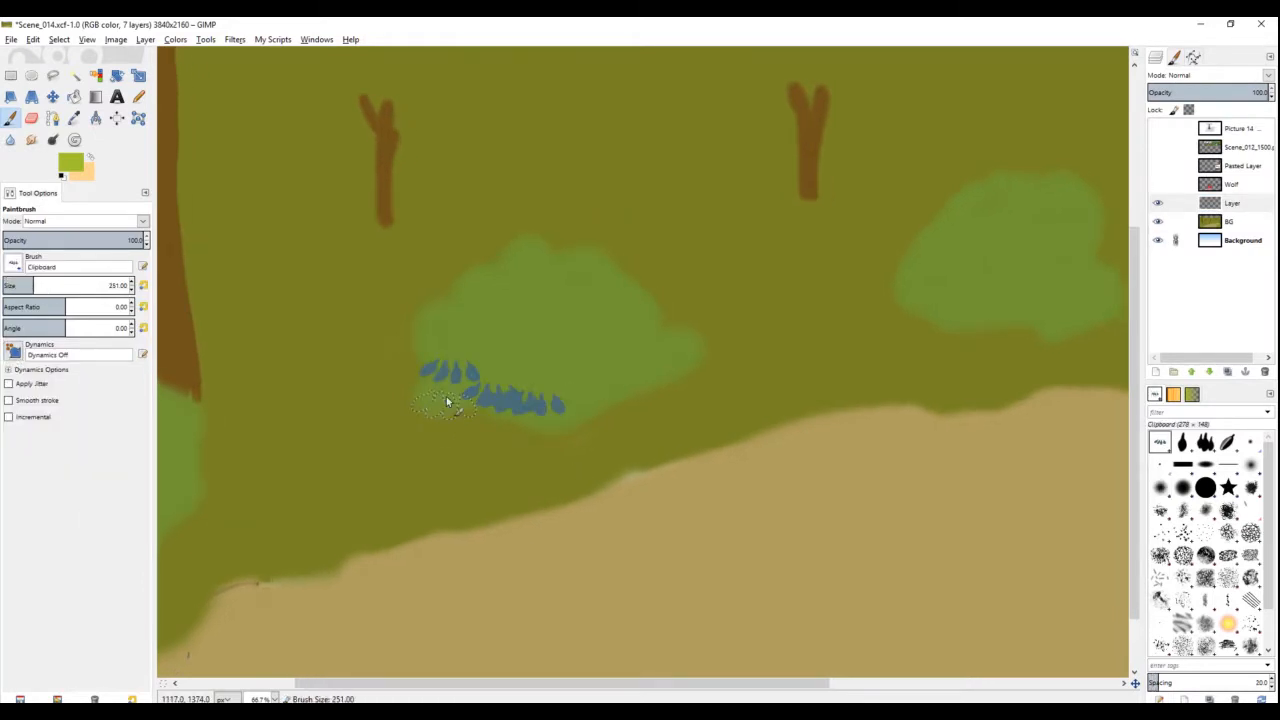
pyautogui.click(446, 402)
pyautogui.click(480, 337)
pyautogui.click(564, 420)
pyautogui.click(607, 390)
pyautogui.click(674, 354)
pyautogui.click(535, 338)
pyautogui.click(631, 332)
pyautogui.click(592, 286)
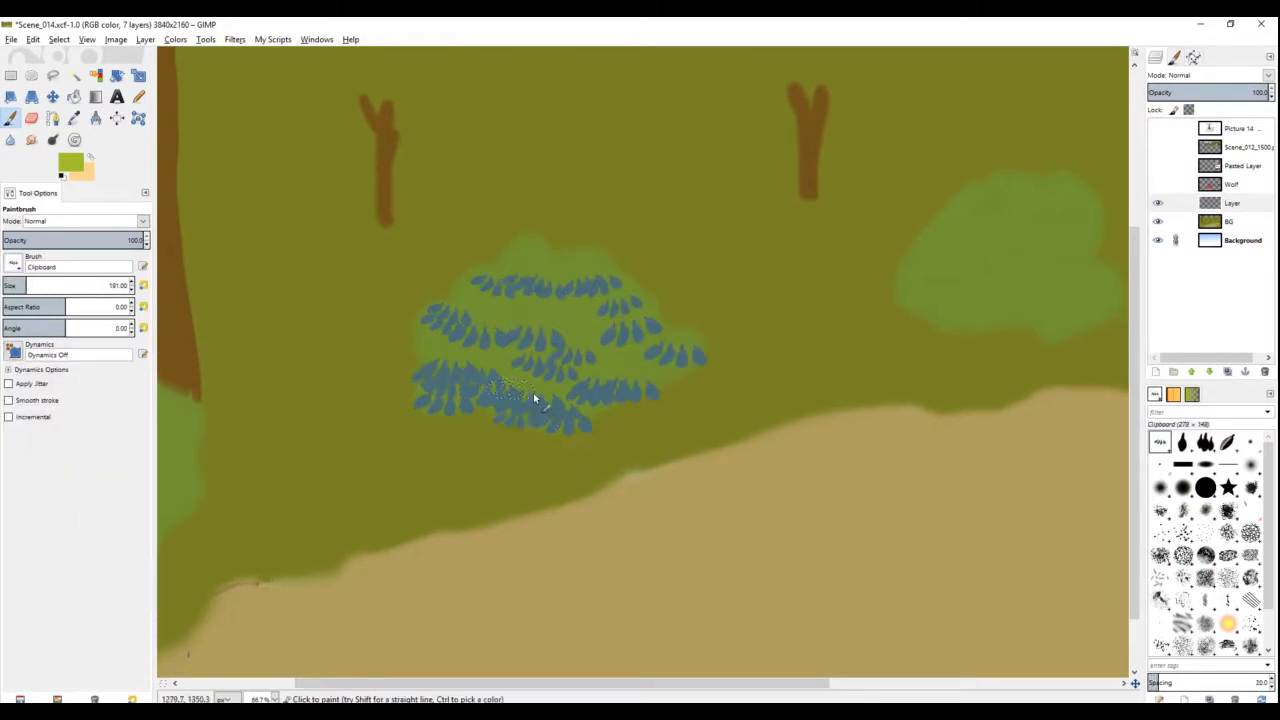
# Step: Enlarge the clipboard leaf brush to about 421 and stamp blue leaves over the bush beneath the large tree
pyautogui.scroll(-2, 533, 398)
pyautogui.press(']')
pyautogui.press(']')
pyautogui.press(']')
pyautogui.press(']')
pyautogui.press(']')
pyautogui.press(']')
pyautogui.press(']')
pyautogui.press(']')
pyautogui.press(']')
pyautogui.press(']')
pyautogui.press(']')
pyautogui.press(']')
pyautogui.click(356, 455)
pyautogui.click(368, 395)
pyautogui.click(455, 405)
pyautogui.click(420, 382)
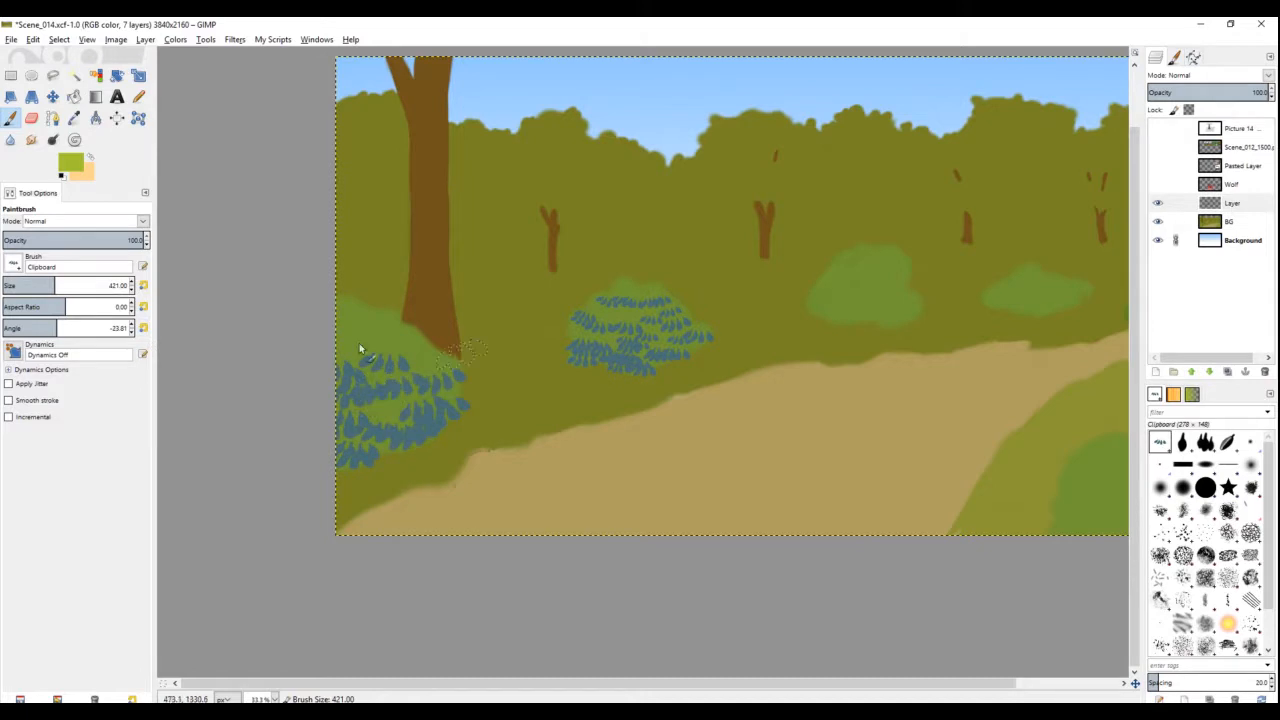
# Step: Greatly reduce the leaf brush size and stamp blue leaves over the smaller, more distant bushes
pyautogui.moveTo(870, 300); pyautogui.dragTo(715, 334)
pyautogui.press('[')
pyautogui.press('[')
pyautogui.press('[')
pyautogui.press('[')
pyautogui.press('[')
pyautogui.press('[')
pyautogui.press('[')
pyautogui.press('[')
pyautogui.press('[')
pyautogui.press('[')
pyautogui.press('[')
pyautogui.press('[')
pyautogui.press('[')
pyautogui.press('[')
pyautogui.press('[')
pyautogui.press('[')
pyautogui.press('[')
pyautogui.press('[')
pyautogui.press('[')
pyautogui.press('[')
pyautogui.click(715, 350)
pyautogui.click(902, 338)
pyautogui.click(880, 322)
pyautogui.click(740, 309)
pyautogui.click(666, 329)
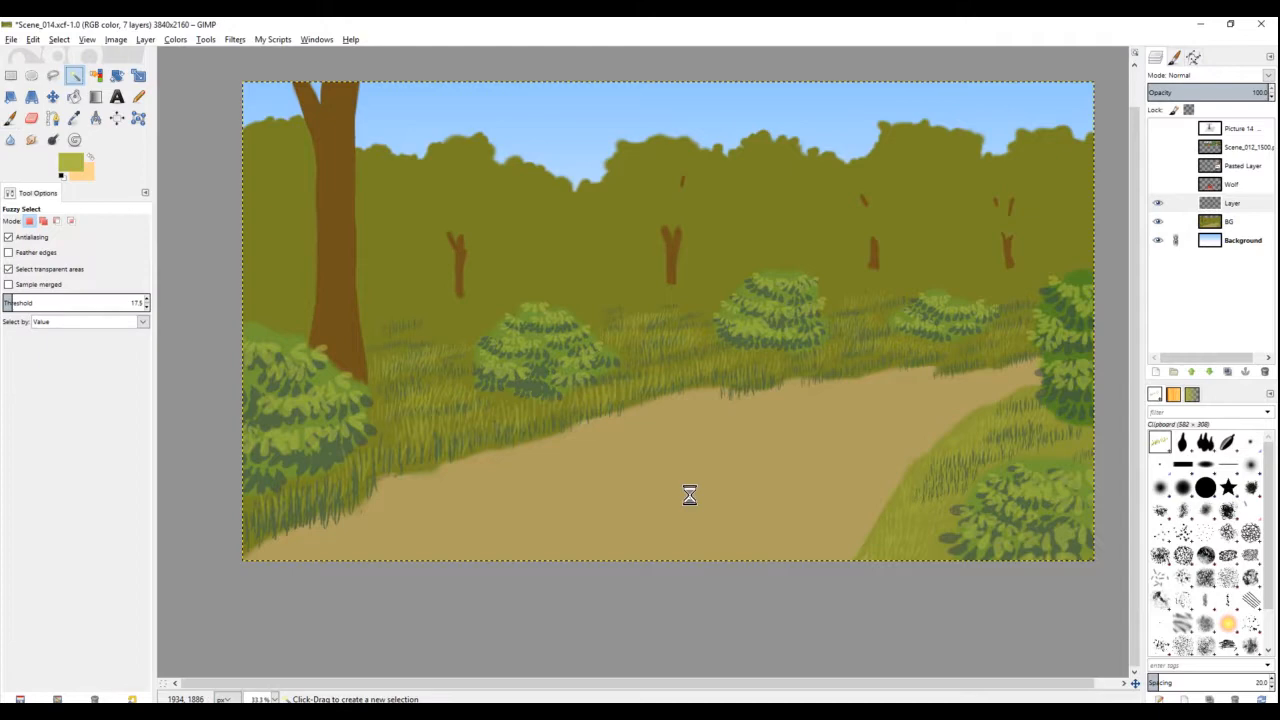
# Step: Merge the foliage layer down into the BG layer and commit the freehand selection around the path
pyautogui.rightClick(1215, 204)
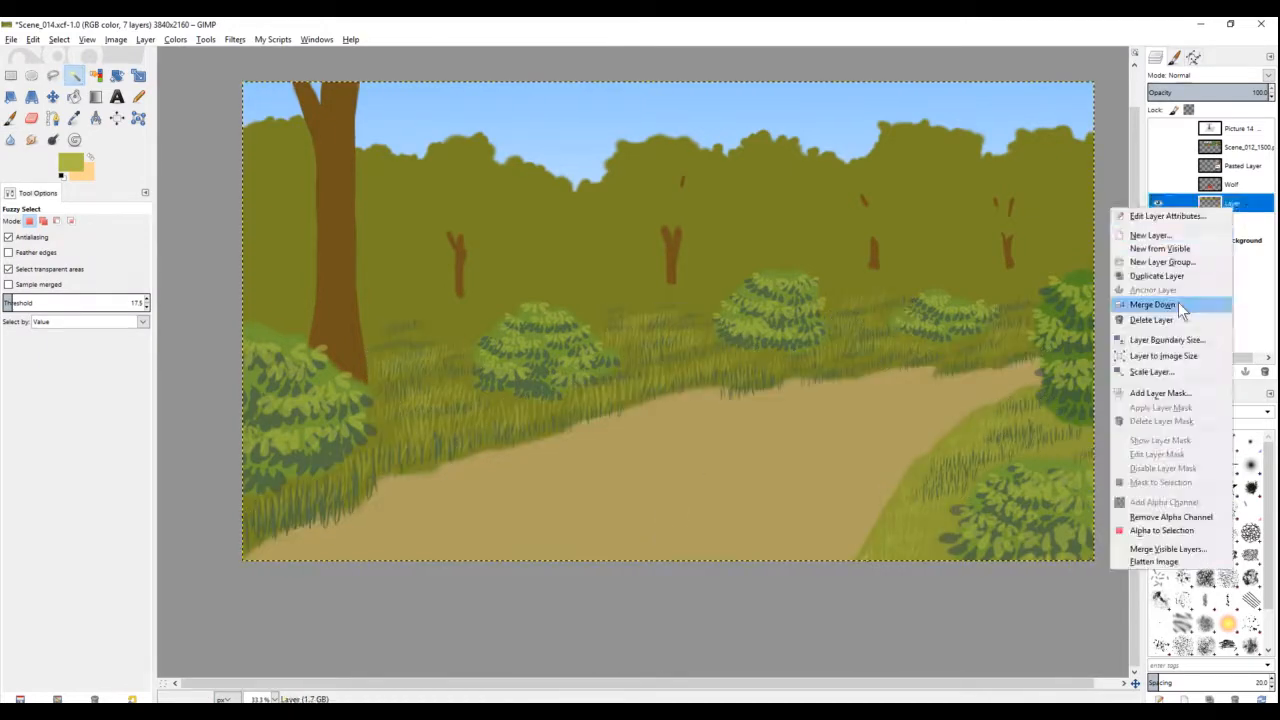
pyautogui.click(1178, 304)
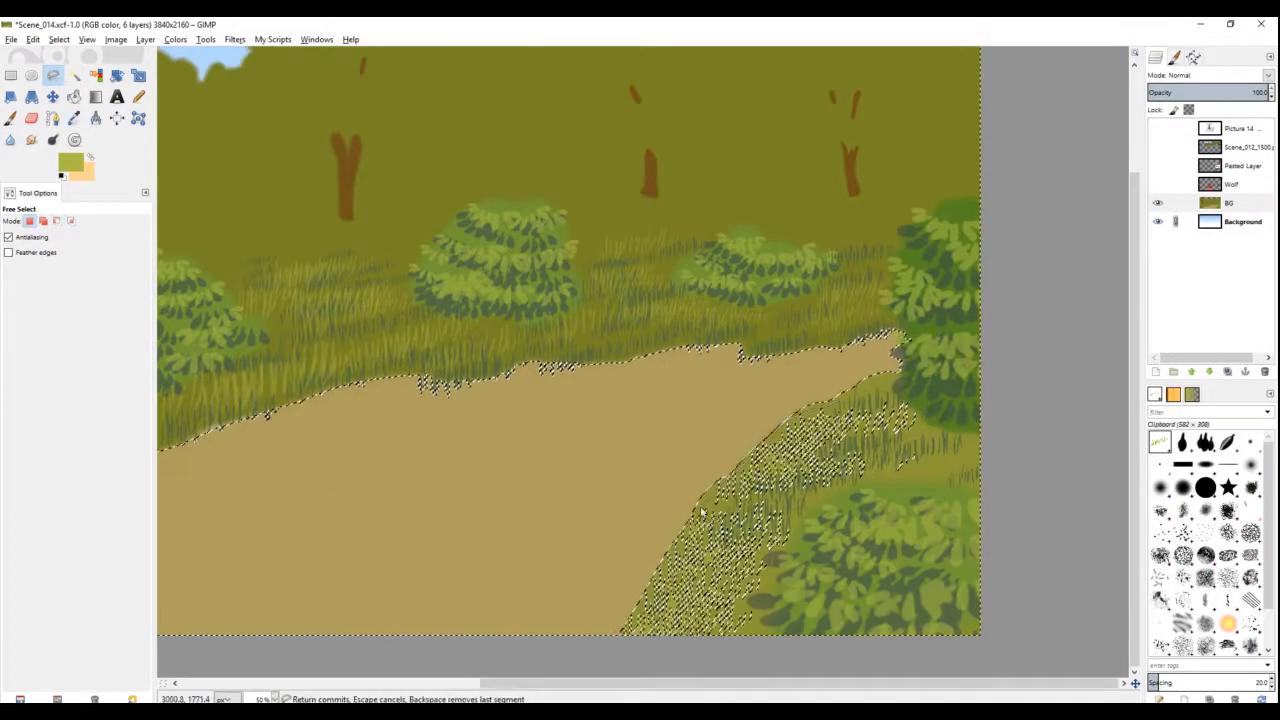
pyautogui.press('Return')
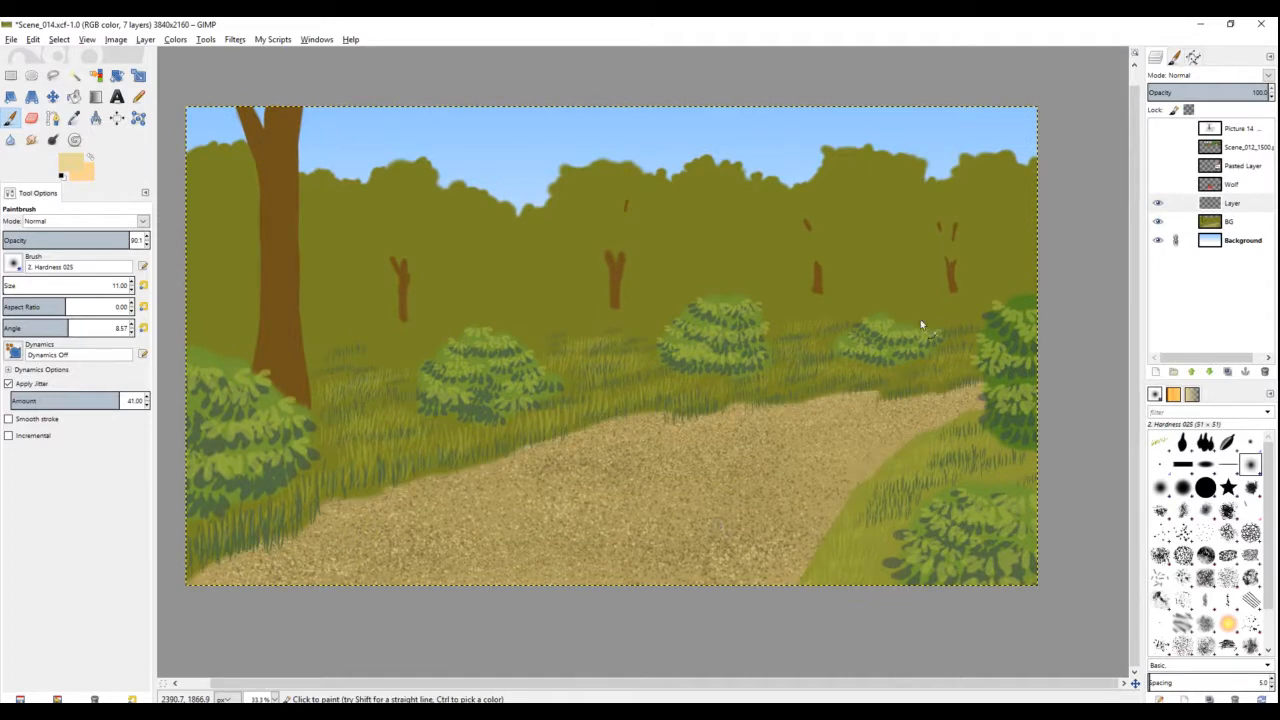
# Step: Reduce the path speckle layer's opacity and merge it down into the BG layer
pyautogui.click(1210, 94)
pyautogui.rightClick(1245, 201)
pyautogui.click(1190, 298)
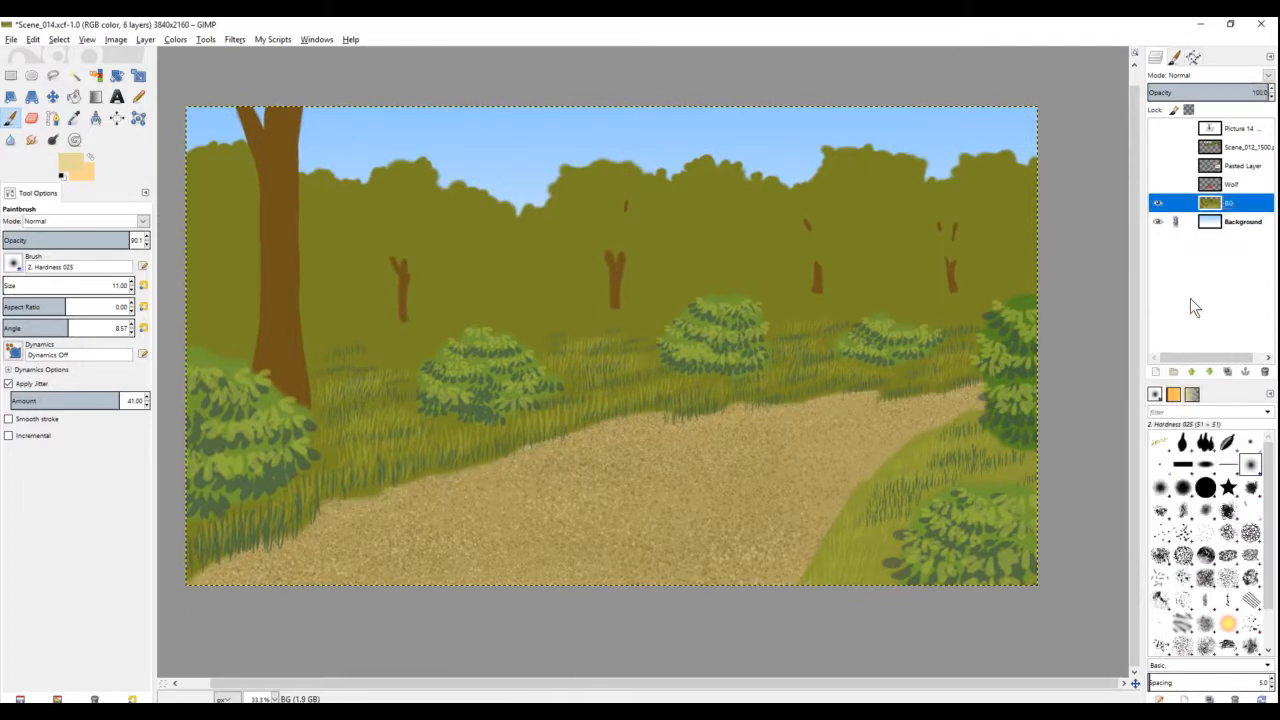
# Step: Sample dark green from the foliage, turn off jitter, set the dynamics to Pressure Size and paint grass blades along the path's near edge
pyautogui.scroll(3, 900, 530)
pyautogui.keyDown('ctrl'); pyautogui.click(720, 369); pyautogui.keyUp('ctrl')
pyautogui.scroll(-2, 722, 300)
pyautogui.click(9, 384)
pyautogui.scroll(1, 660, 380)
pyautogui.moveTo(647, 445); pyautogui.dragTo(646, 396)
pyautogui.click(13, 351)
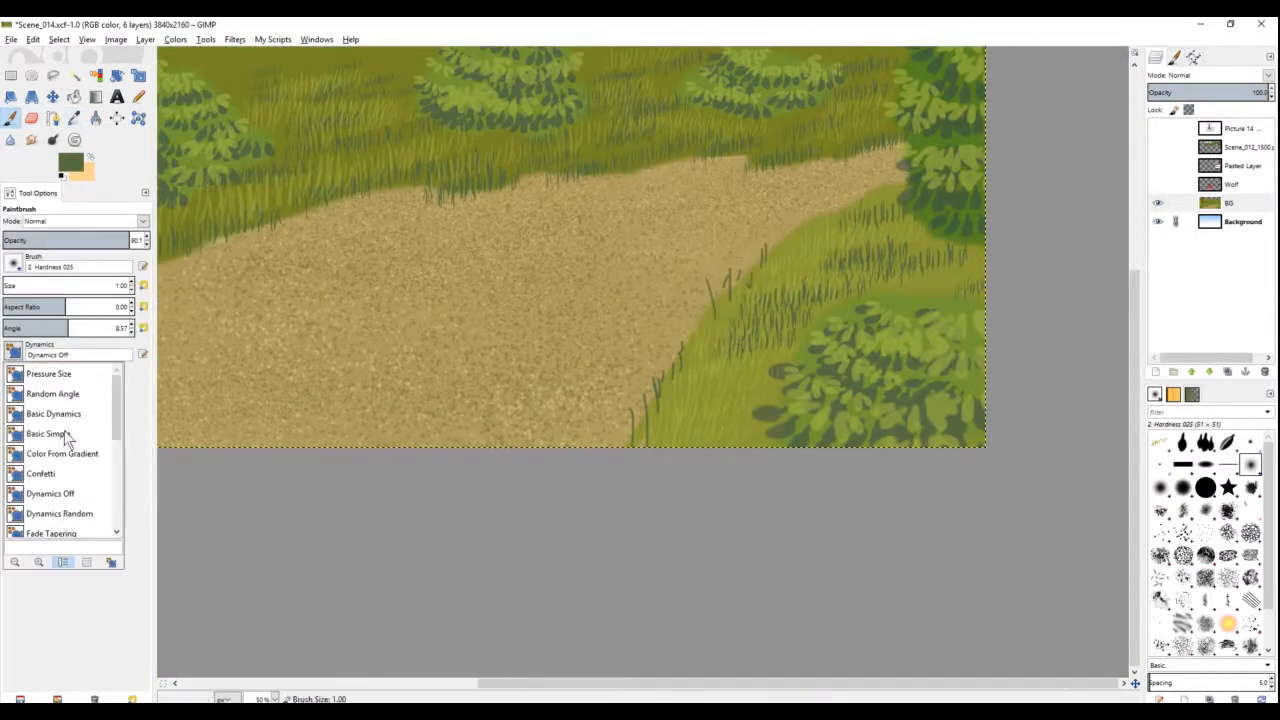
pyautogui.click(60, 375)
pyautogui.moveTo(742, 278); pyautogui.dragTo(746, 262)
pyautogui.moveTo(709, 314); pyautogui.dragTo(711, 285)
pyautogui.moveTo(694, 330); pyautogui.dragTo(687, 295)
# Step: Enlarge the brush and paint more dark grass blades around the foreground bush and along both sides of the path
pyautogui.press(']')
pyautogui.press(']')
pyautogui.press(']')
pyautogui.moveTo(867, 213); pyautogui.dragTo(963, 251)
pyautogui.moveTo(783, 444); pyautogui.dragTo(786, 424)
pyautogui.moveTo(760, 484); pyautogui.dragTo(1122, 538)
pyautogui.moveTo(407, 424); pyautogui.dragTo(411, 384)
pyautogui.moveTo(495, 404); pyautogui.dragTo(538, 360)
pyautogui.moveTo(1043, 261); pyautogui.dragTo(791, 293)
pyautogui.scroll(1, 880, 275)
pyautogui.moveTo(1065, 238); pyautogui.dragTo(881, 220)
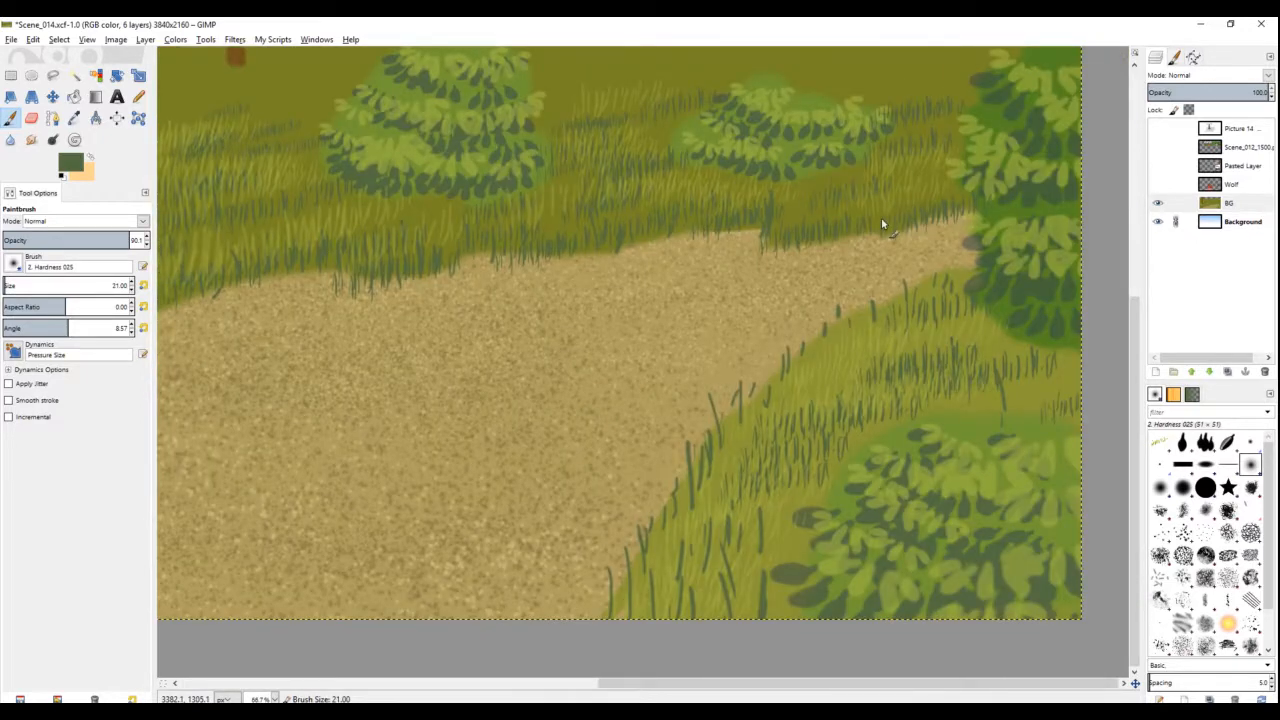
# Step: Choose a near-black paint colour and add a new layer for shading above BG
pyautogui.scroll(-2, 500, 260)
pyautogui.scroll(1, 500, 260)
pyautogui.scroll(-1, 500, 260)
pyautogui.click(74, 118)
pyautogui.click(72, 163)
pyautogui.click(705, 297)
pyautogui.click(843, 379)
pyautogui.press('p')
pyautogui.click(1156, 371)
# Step: Lower the brush opacity to 17.9 and paint soft dark shadows over and beneath the bushes beside the large tree trunk
pyautogui.moveTo(312, 498)
pyautogui.mouseDown()
pyautogui.moveTo(352, 466)
pyautogui.moveTo(331, 477)
pyautogui.moveTo(425, 478)
pyautogui.mouseUp()
pyautogui.hotkey('ctrl', 'z')
pyautogui.click(28, 240)
pyautogui.scroll(2, 415, 425)
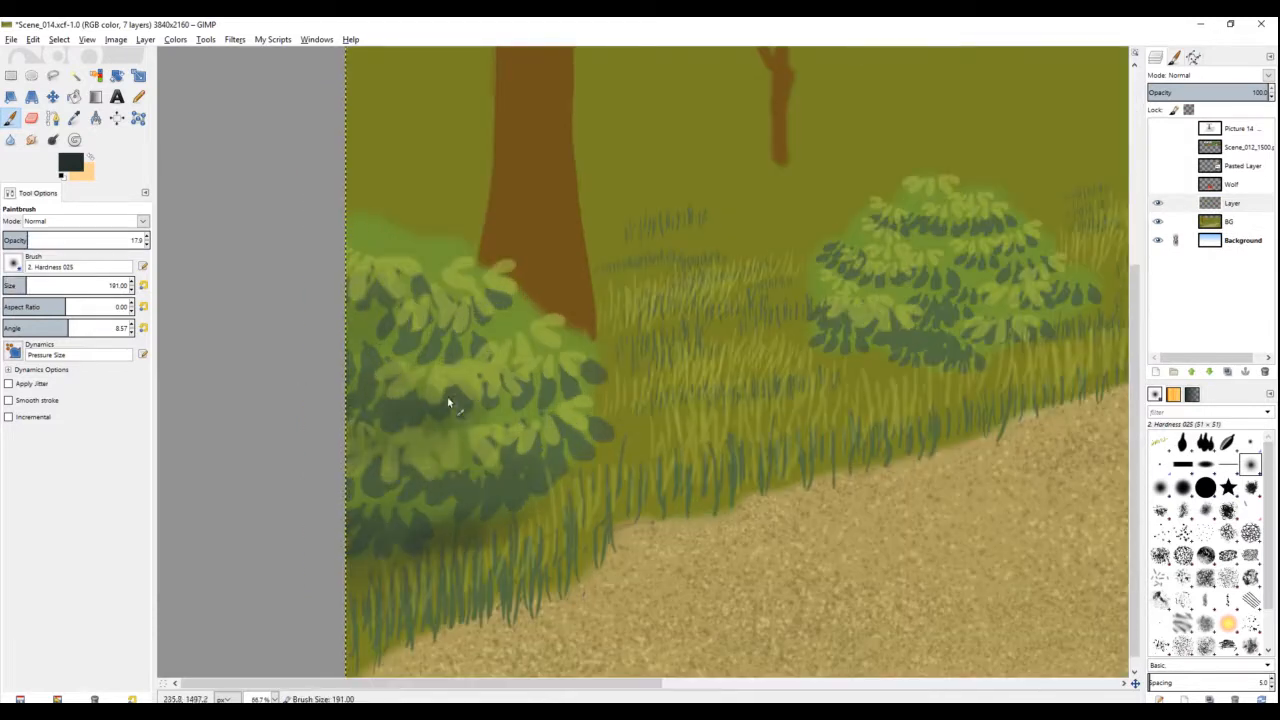
pyautogui.moveTo(955, 270); pyautogui.dragTo(602, 366)
pyautogui.scroll(1, 602, 310)
pyautogui.moveTo(545, 327); pyautogui.dragTo(642, 328)
# Step: Reduce the brush size to 131 and shade the undersides and ground shadows of the bushes along the path
pyautogui.press('[')
pyautogui.press('[')
pyautogui.press('[')
pyautogui.press('[')
pyautogui.press('[')
pyautogui.press('[')
pyautogui.moveTo(480, 500); pyautogui.dragTo(650, 508)
pyautogui.moveTo(560, 350); pyautogui.dragTo(602, 395)
pyautogui.scroll(-4, 648, 512)
pyautogui.scroll(4, 600, 390)
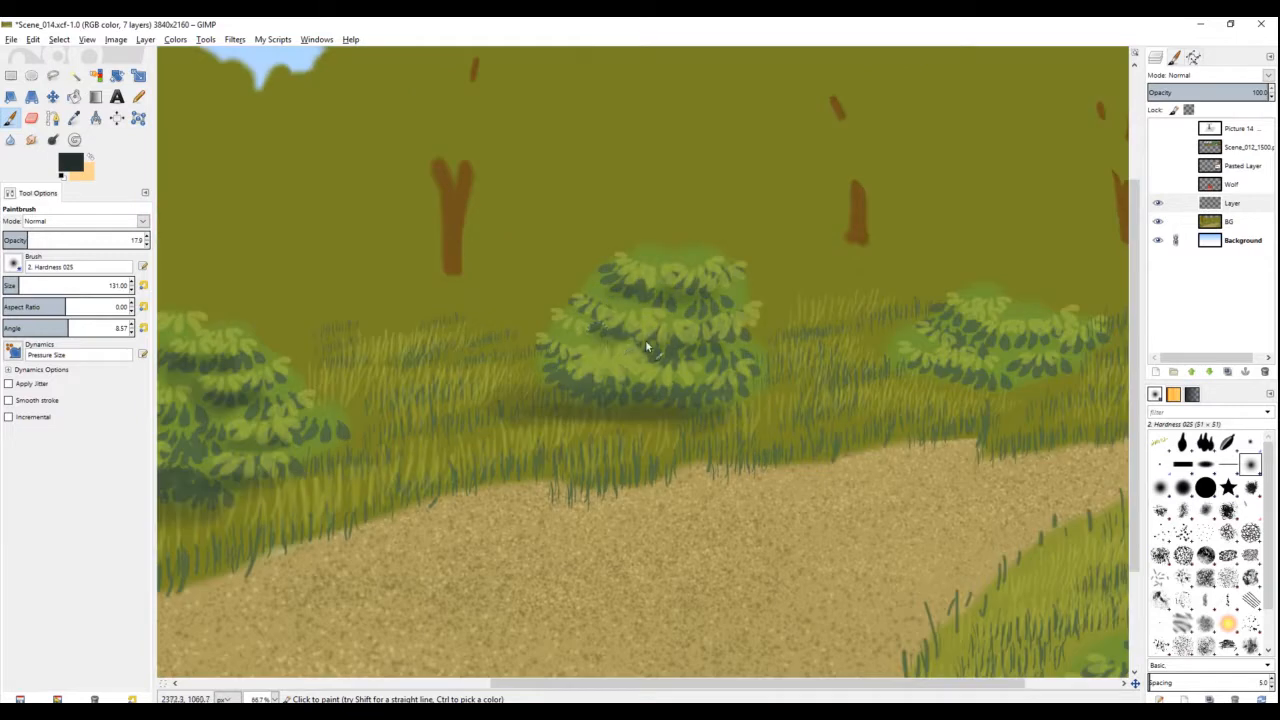
pyautogui.scroll(-1, 683, 535)
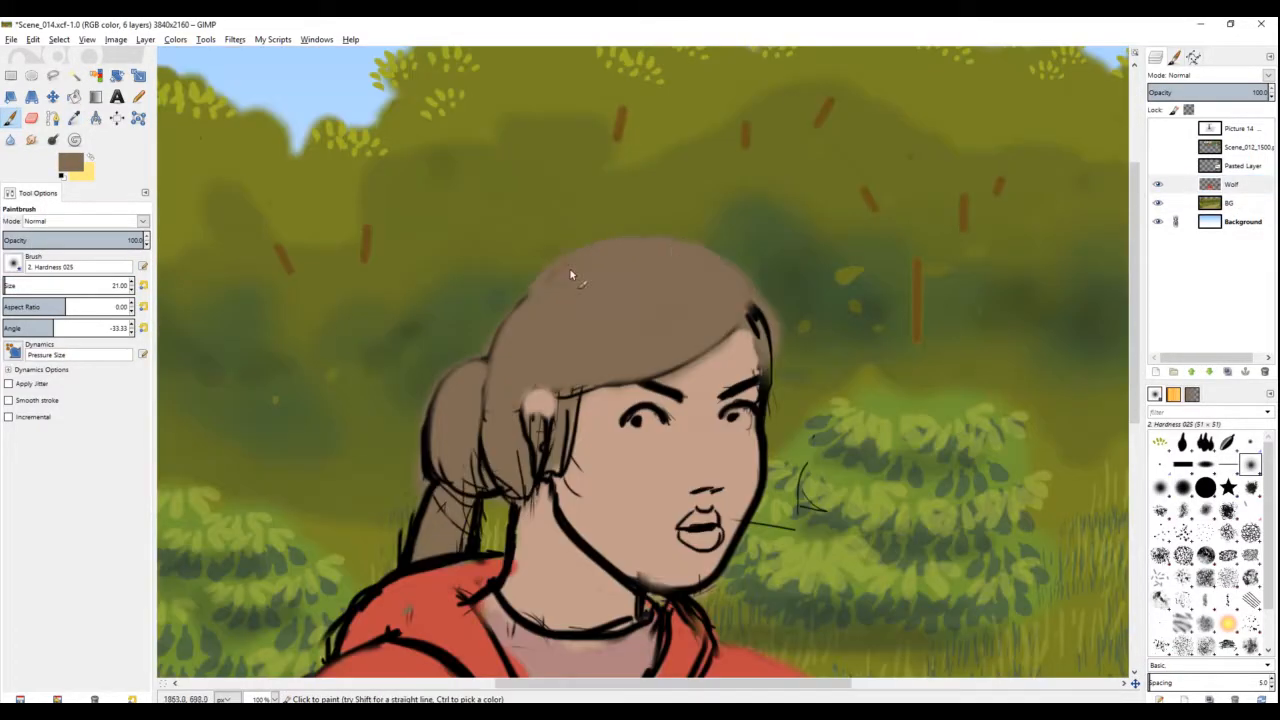
# Step: Clean up the girl's hair, ponytail and ear edges by erasing and overpainting sketch lines, and erase the stray marks beside her face
pyautogui.hotkey('shift', 'e')
pyautogui.moveTo(532, 284)
pyautogui.mouseDown()
pyautogui.moveTo(427, 390)
pyautogui.moveTo(422, 490)
pyautogui.moveTo(484, 556)
pyautogui.mouseUp()
pyautogui.press('p')
pyautogui.hotkey('shift', 'e')
pyautogui.press('p')
pyautogui.keyDown('ctrl'); pyautogui.click(560, 430); pyautogui.keyUp('ctrl')
pyautogui.moveTo(538, 400); pyautogui.dragTo(548, 470)
pyautogui.hotkey('shift', 'e')
pyautogui.moveTo(800, 465); pyautogui.dragTo(783, 497)
pyautogui.press('p')
pyautogui.hotkey('shift', 'e')
pyautogui.press('p')
# Step: Cover the black sketch lines at the girl's front hairline with sampled colour and erase the excess along the outer edge
pyautogui.keyDown('ctrl'); pyautogui.click(735, 290); pyautogui.keyUp('ctrl')
pyautogui.moveTo(758, 308); pyautogui.dragTo(774, 370)
pyautogui.hotkey('shift', 'e')
pyautogui.moveTo(782, 312); pyautogui.dragTo(792, 343)
pyautogui.press('p')
pyautogui.keyDown('ctrl'); pyautogui.click(740, 350); pyautogui.keyUp('ctrl')
pyautogui.hotkey('shift', 'e')
# Step: Paint over the outlines around the girl's ear and fill her lips with red and small light highlights
pyautogui.scroll(-5, 546, 356)
pyautogui.press('p')
pyautogui.moveTo(546, 356)
pyautogui.mouseDown()
pyautogui.moveTo(556, 340)
pyautogui.moveTo(536, 275)
pyautogui.mouseUp()
pyautogui.keyDown('ctrl'); pyautogui.click(451, 477); pyautogui.keyUp('ctrl')
pyautogui.moveTo(715, 288); pyautogui.dragTo(641, 348)
pyautogui.moveTo(664, 340); pyautogui.dragTo(641, 347)
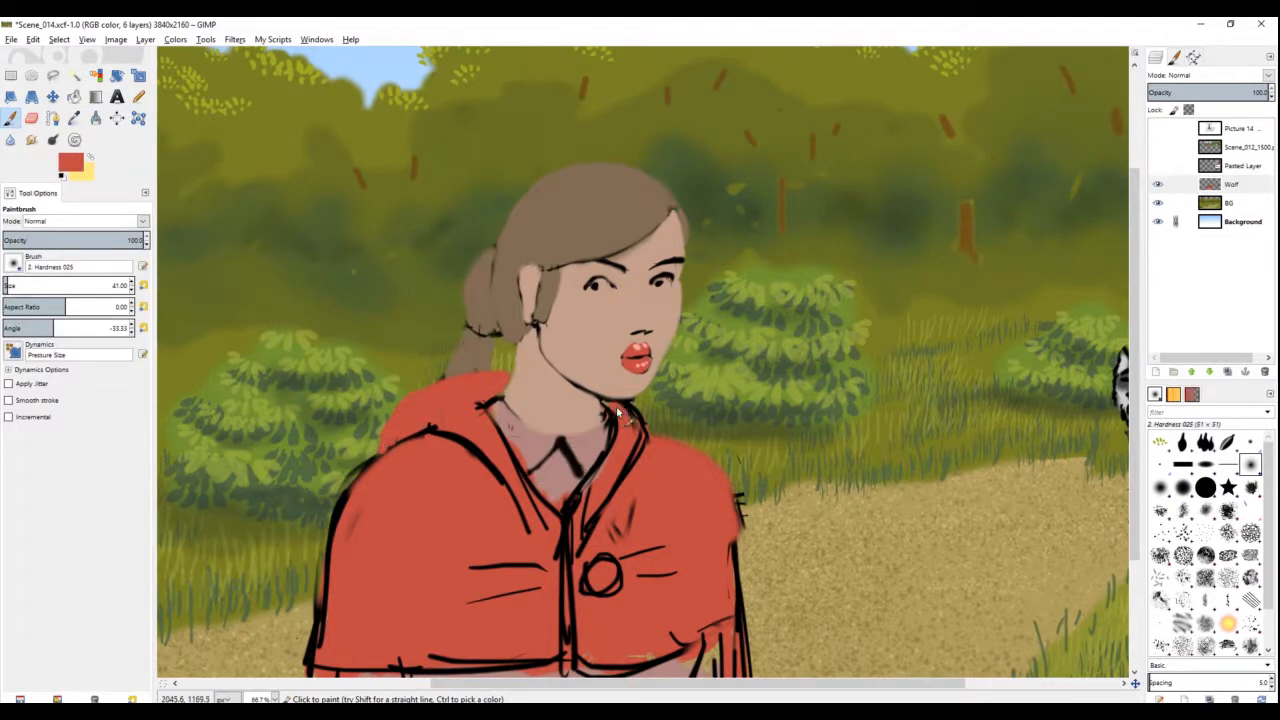
# Step: Paint over the black outlines along the cape's sides and lower hem with the sampled red
pyautogui.keyDown('ctrl'); pyautogui.scroll(1, 617, 410); pyautogui.keyUp('ctrl')
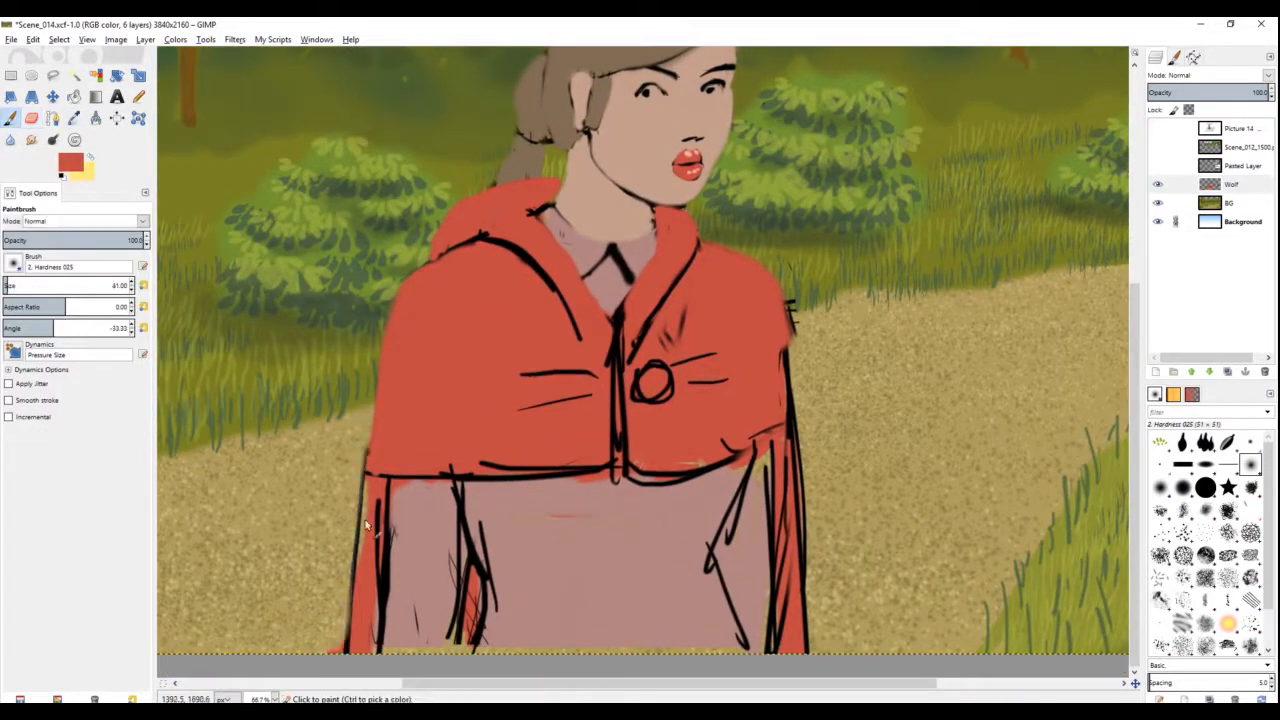
pyautogui.moveTo(366, 527)
pyautogui.mouseDown()
pyautogui.moveTo(380, 491)
pyautogui.moveTo(378, 600)
pyautogui.mouseUp()
pyautogui.moveTo(801, 293)
pyautogui.mouseDown()
pyautogui.moveTo(800, 483)
pyautogui.moveTo(778, 493)
pyautogui.moveTo(789, 557)
pyautogui.mouseUp()
pyautogui.moveTo(510, 468); pyautogui.dragTo(641, 478)
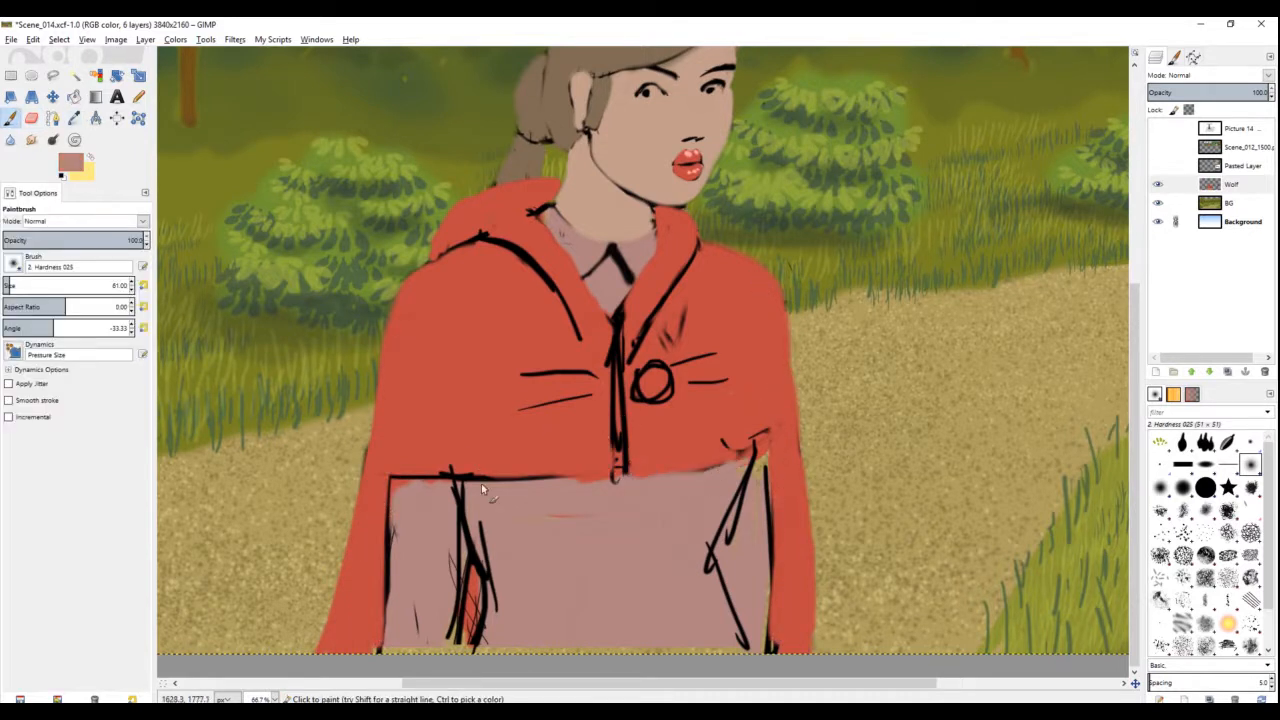
pyautogui.keyDown('ctrl'); pyautogui.click(590, 458); pyautogui.keyUp('ctrl')
pyautogui.moveTo(490, 468)
pyautogui.mouseDown()
pyautogui.moveTo(626, 470)
pyautogui.moveTo(768, 440)
pyautogui.mouseUp()
# Step: Cover the sketch lines on the blouse and sleeves, alternating sampled dusty pink and cape red
pyautogui.keyDown('ctrl'); pyautogui.click(740, 492); pyautogui.keyUp('ctrl')
pyautogui.moveTo(767, 464); pyautogui.dragTo(767, 512)
pyautogui.press('space')
pyautogui.moveTo(448, 428); pyautogui.dragTo(457, 512)
pyautogui.keyDown('ctrl'); pyautogui.click(436, 500); pyautogui.keyUp('ctrl')
pyautogui.moveTo(440, 468); pyautogui.dragTo(434, 548)
pyautogui.keyDown('ctrl'); pyautogui.click(424, 400); pyautogui.keyUp('ctrl')
pyautogui.moveTo(426, 372); pyautogui.dragTo(411, 548)
pyautogui.keyDown('ctrl'); pyautogui.click(395, 460); pyautogui.keyUp('ctrl')
# Step: Reduce the brush size to 31 and paint over the outlines of the wolf's pale muzzle and ear with sampled light grey
pyautogui.scroll(-1, 417, 379)
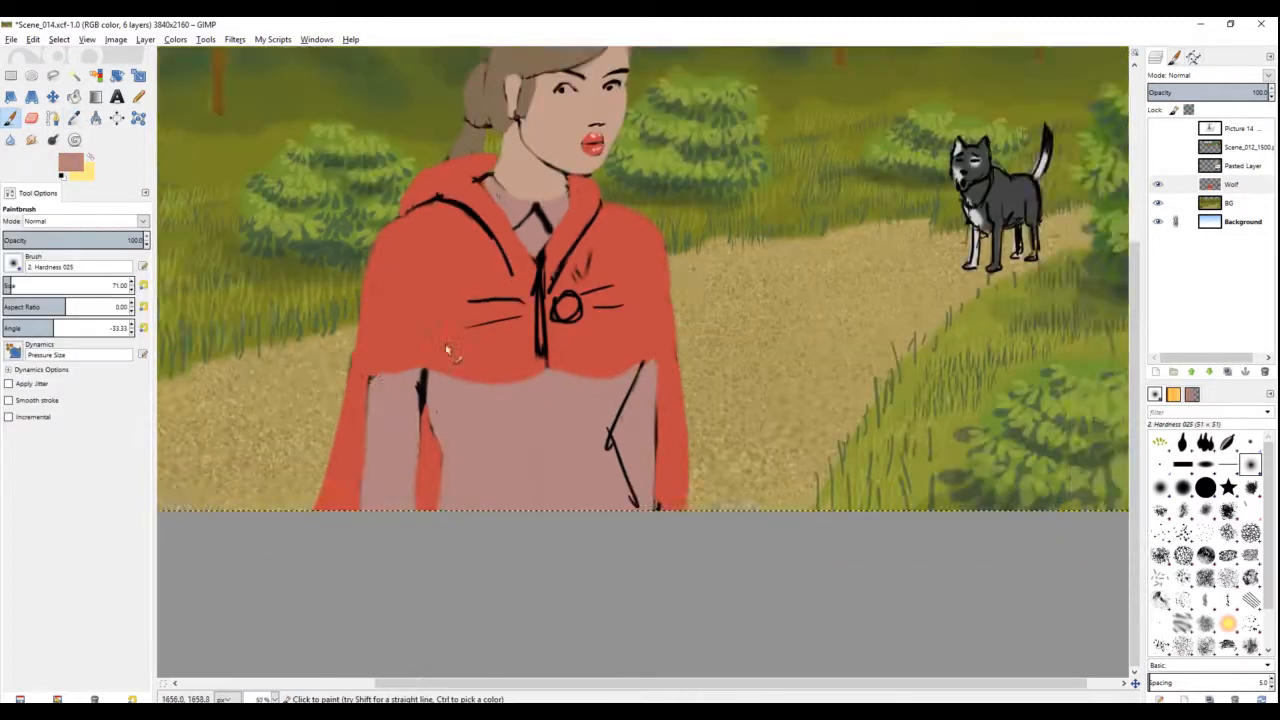
pyautogui.press('space')
pyautogui.scroll(-1, 676, 358)
pyautogui.press('space')
pyautogui.scroll(4, 482, 245)
pyautogui.keyDown('ctrl'); pyautogui.click(592, 338); pyautogui.keyUp('ctrl')
pyautogui.hotkey('shift', '[')
pyautogui.hotkey('shift', '[')
pyautogui.hotkey('shift', '[')
pyautogui.hotkey('shift', '[')
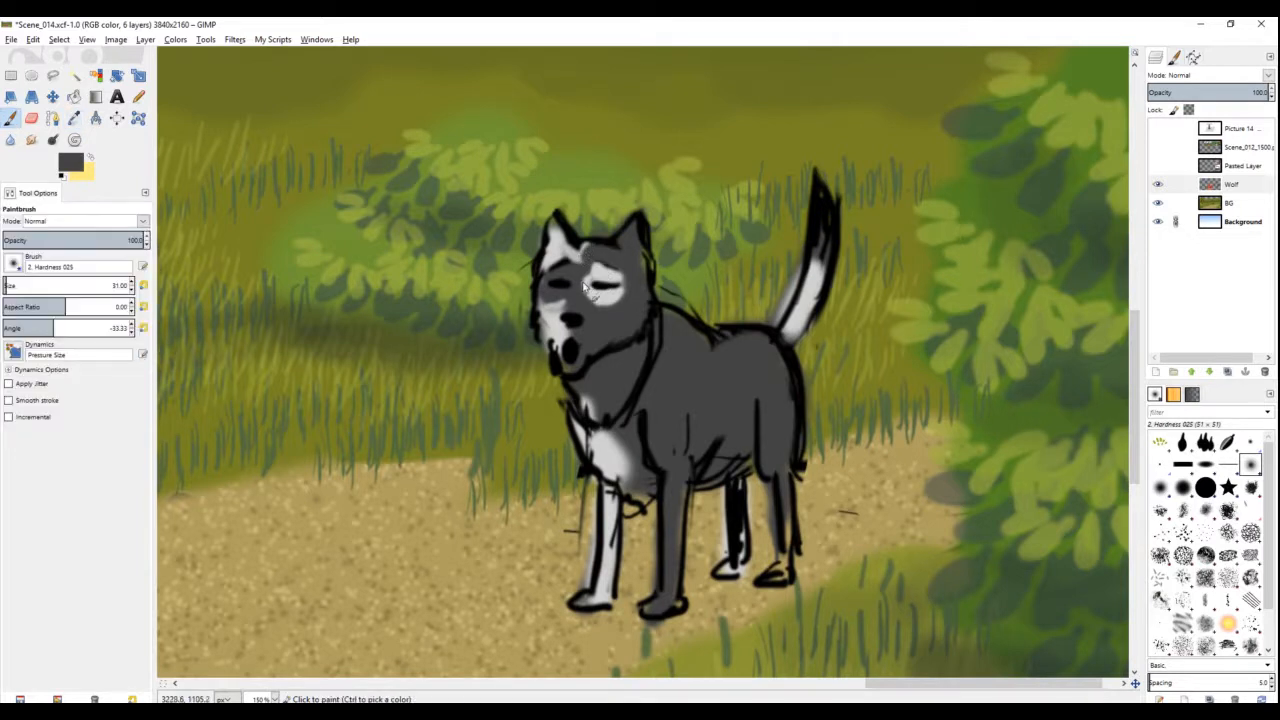
pyautogui.keyDown('ctrl'); pyautogui.click(585, 287); pyautogui.keyUp('ctrl')
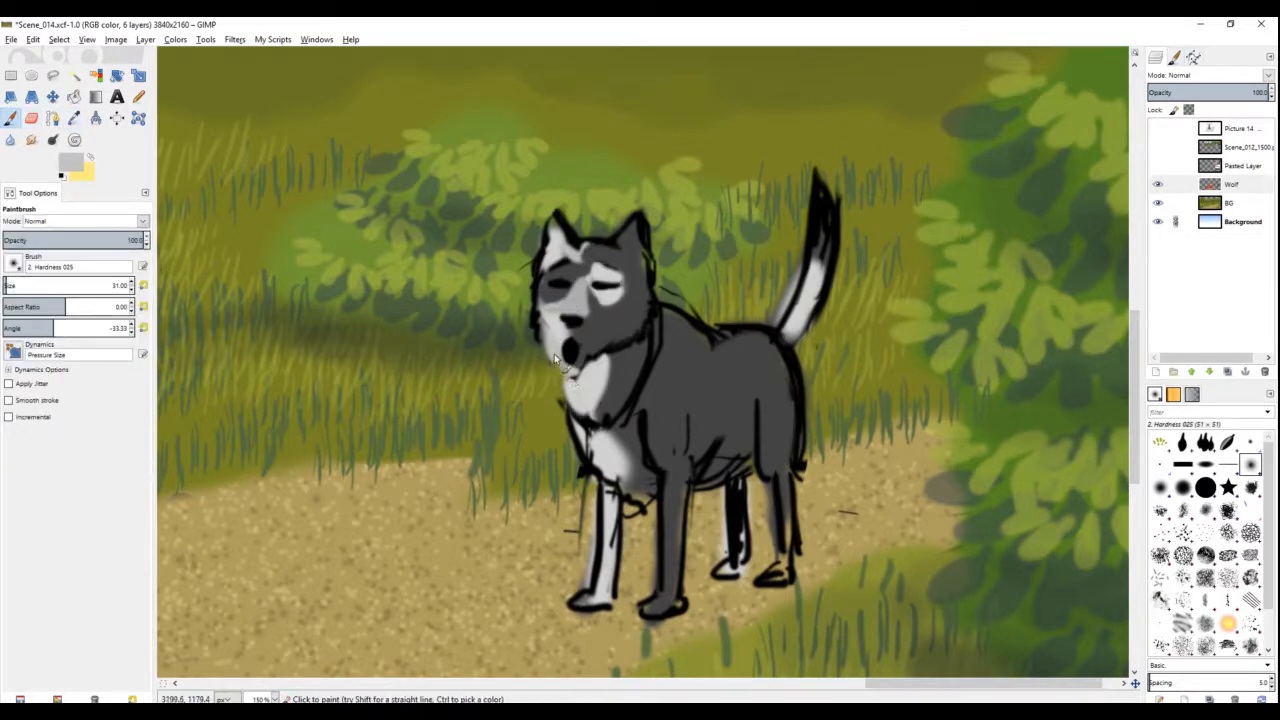
pyautogui.moveTo(535, 315); pyautogui.dragTo(546, 222)
pyautogui.hotkey('shift', 'e')
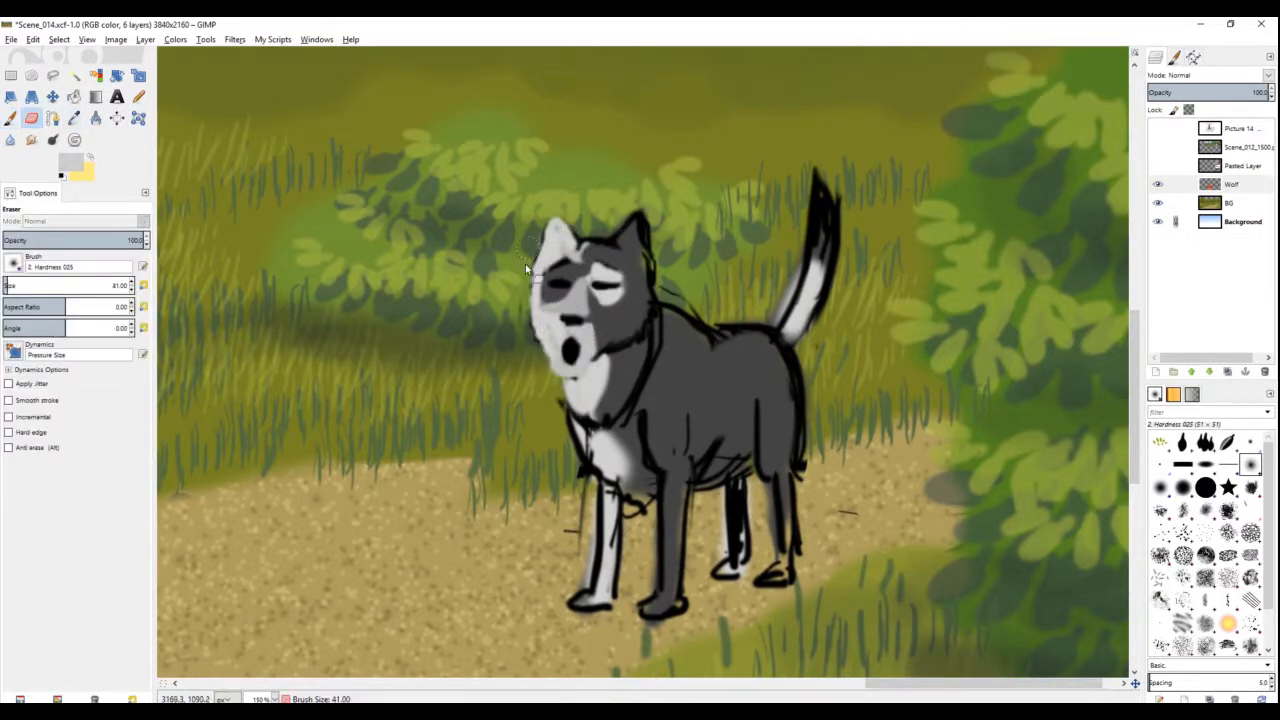
# Step: Paint the wolf's dark ear and pale foreleg with sampled greys, erasing stray outlines around the head and chest
pyautogui.press('p')
pyautogui.keyDown('ctrl'); pyautogui.click(630, 240); pyautogui.keyUp('ctrl')
pyautogui.hotkey('shift', 'e')
pyautogui.moveTo(662, 333); pyautogui.dragTo(628, 472)
pyautogui.press('p')
pyautogui.keyDown('ctrl'); pyautogui.click(604, 450); pyautogui.keyUp('ctrl')
pyautogui.hotkey('shift', 'e')
pyautogui.press('p')
pyautogui.moveTo(604, 590)
pyautogui.mouseDown()
pyautogui.moveTo(612, 492)
pyautogui.moveTo(622, 582)
pyautogui.moveTo(575, 612)
pyautogui.mouseUp()
pyautogui.hotkey('shift', 'e')
pyautogui.press('p')
# Step: Sample dark grey and paint over the outlines of the wolf's dark foreleg and lower chest
pyautogui.keyDown('ctrl'); pyautogui.click(660, 530); pyautogui.keyUp('ctrl')
pyautogui.moveTo(660, 515)
pyautogui.mouseDown()
pyautogui.moveTo(665, 615)
pyautogui.moveTo(690, 610)
pyautogui.mouseUp()
pyautogui.moveTo(660, 415); pyautogui.dragTo(645, 510)
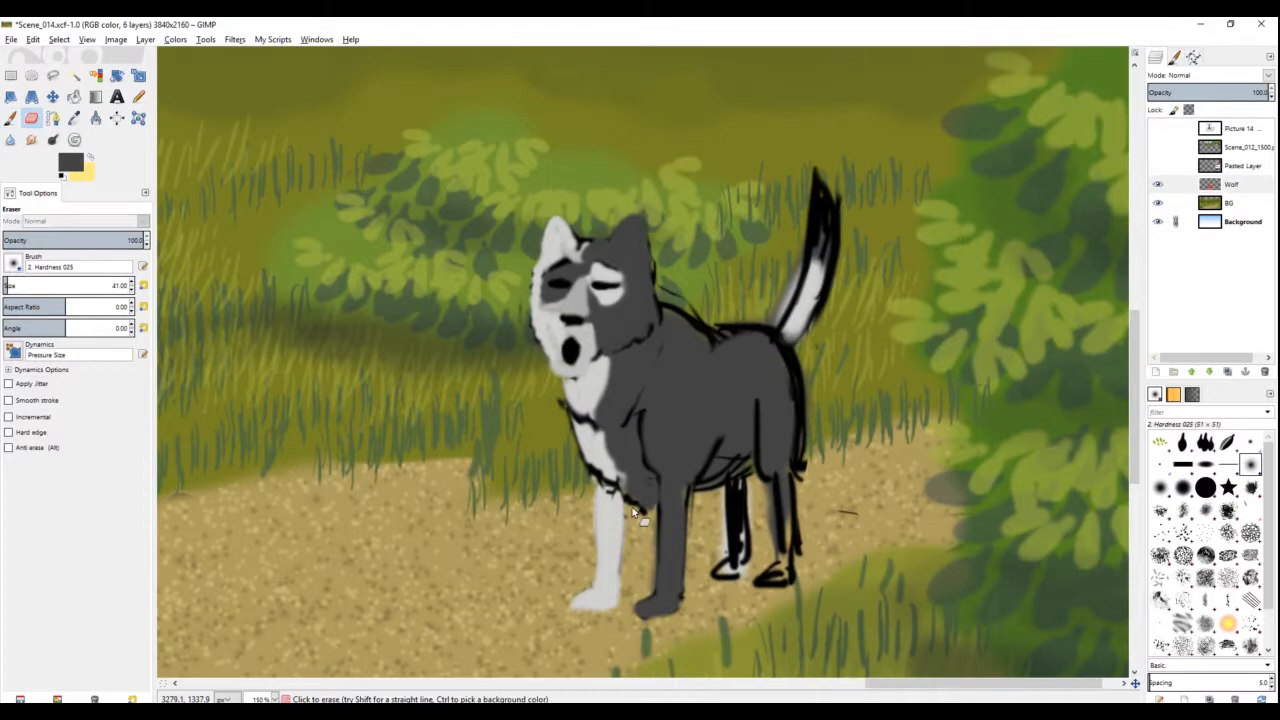
# Step: Paint over the outlines of the wolf's rump and near hind leg in dark grey, erasing the excess around the paw
pyautogui.moveTo(775, 340); pyautogui.dragTo(790, 540)
pyautogui.hotkey('shift', 'e')
pyautogui.moveTo(765, 470); pyautogui.dragTo(780, 565)
pyautogui.press('p')
pyautogui.moveTo(795, 515); pyautogui.dragTo(795, 575)
pyautogui.hotkey('shift', 'e')
pyautogui.moveTo(760, 572); pyautogui.dragTo(800, 590)
pyautogui.press('p')
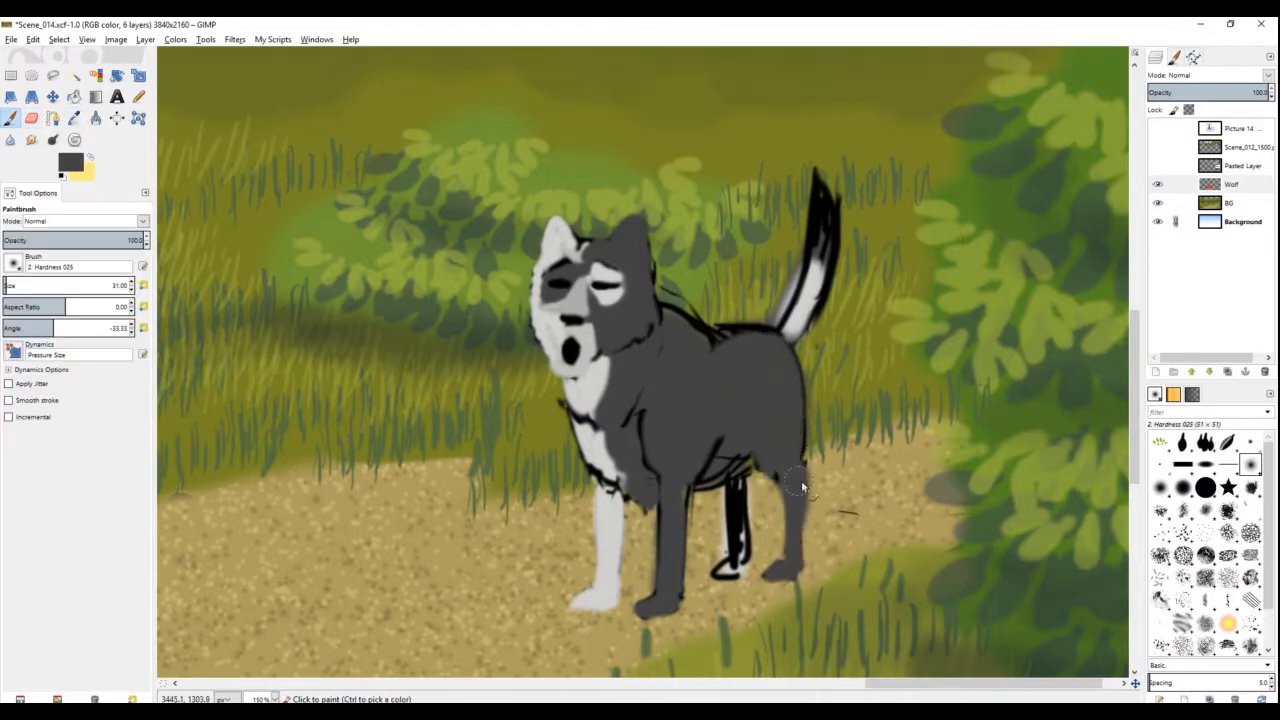
# Step: Fill the wolf's far hind leg with sampled light grey and clean up its edges with the Eraser
pyautogui.keyDown('ctrl'); pyautogui.click(742, 500); pyautogui.keyUp('ctrl')
pyautogui.moveTo(742, 468)
pyautogui.mouseDown()
pyautogui.moveTo(722, 508)
pyautogui.moveTo(741, 568)
pyautogui.moveTo(691, 519)
pyautogui.mouseUp()
pyautogui.hotkey('shift', 'e')
pyautogui.press('p')
pyautogui.keyDown('ctrl'); pyautogui.click(691, 519); pyautogui.keyUp('ctrl')
pyautogui.hotkey('shift', 'e')
# Step: Paint the wolf's tail light grey with a dark grey tip and erase the leftover outlines around it
pyautogui.scroll(1, 652, 356)
pyautogui.hscroll(2, 652, 356)
pyautogui.press('p')
pyautogui.keyDown('ctrl'); pyautogui.click(738, 334); pyautogui.keyUp('ctrl')
pyautogui.moveTo(748, 295); pyautogui.dragTo(724, 372)
pyautogui.hotkey('shift', 'e')
pyautogui.moveTo(733, 250)
pyautogui.mouseDown()
pyautogui.moveTo(727, 302)
pyautogui.moveTo(746, 308)
pyautogui.mouseUp()
pyautogui.press('p')
pyautogui.keyDown('ctrl'); pyautogui.click(741, 328); pyautogui.keyUp('ctrl')
pyautogui.keyDown('ctrl'); pyautogui.click(682, 374); pyautogui.keyUp('ctrl')
pyautogui.hotkey('shift', 'e')
# Step: Select the Wolf layer and paint orange irises with black pupils in the wolf's eyes
pyautogui.scroll(-1, 626, 296)
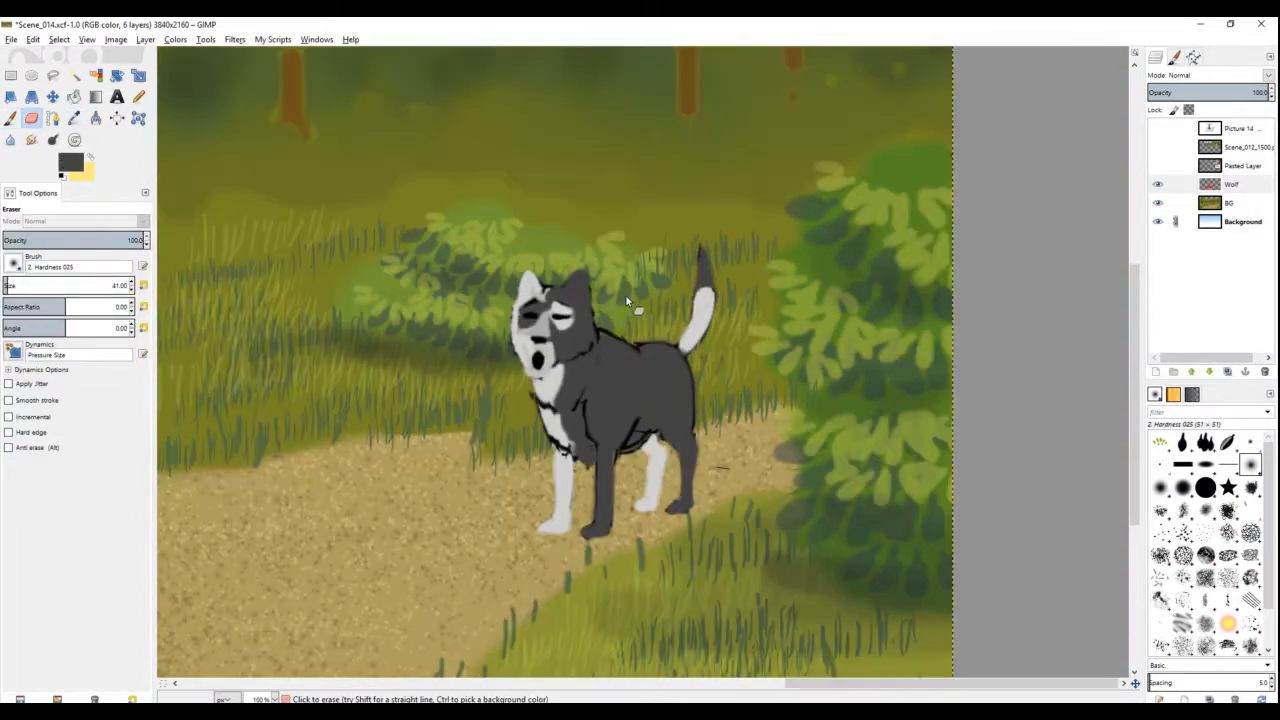
pyautogui.scroll(-2, 627, 300)
pyautogui.scroll(3, 627, 300)
pyautogui.click(1230, 184)
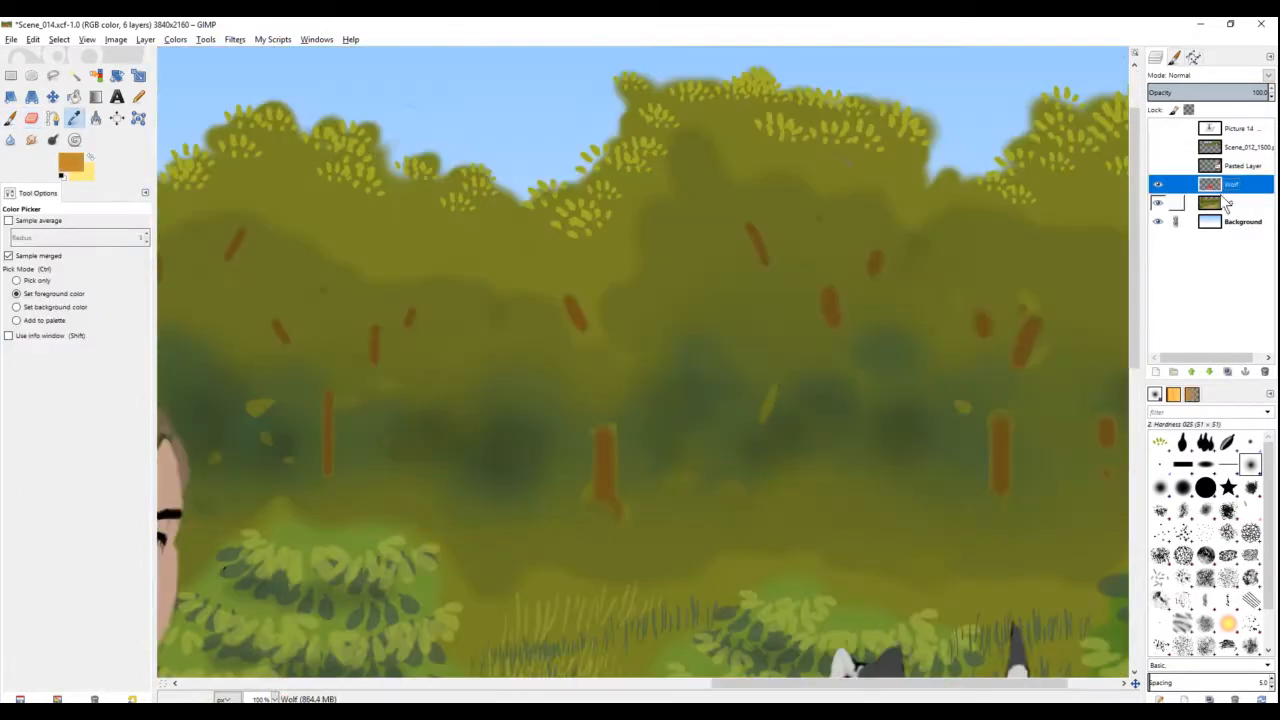
pyautogui.press('p')
pyautogui.scroll(4, 640, 360)
pyautogui.keyDown('ctrl'); pyautogui.click(849, 437); pyautogui.keyUp('ctrl')
pyautogui.scroll(-4, 653, 473)
pyautogui.scroll(4, 650, 210)
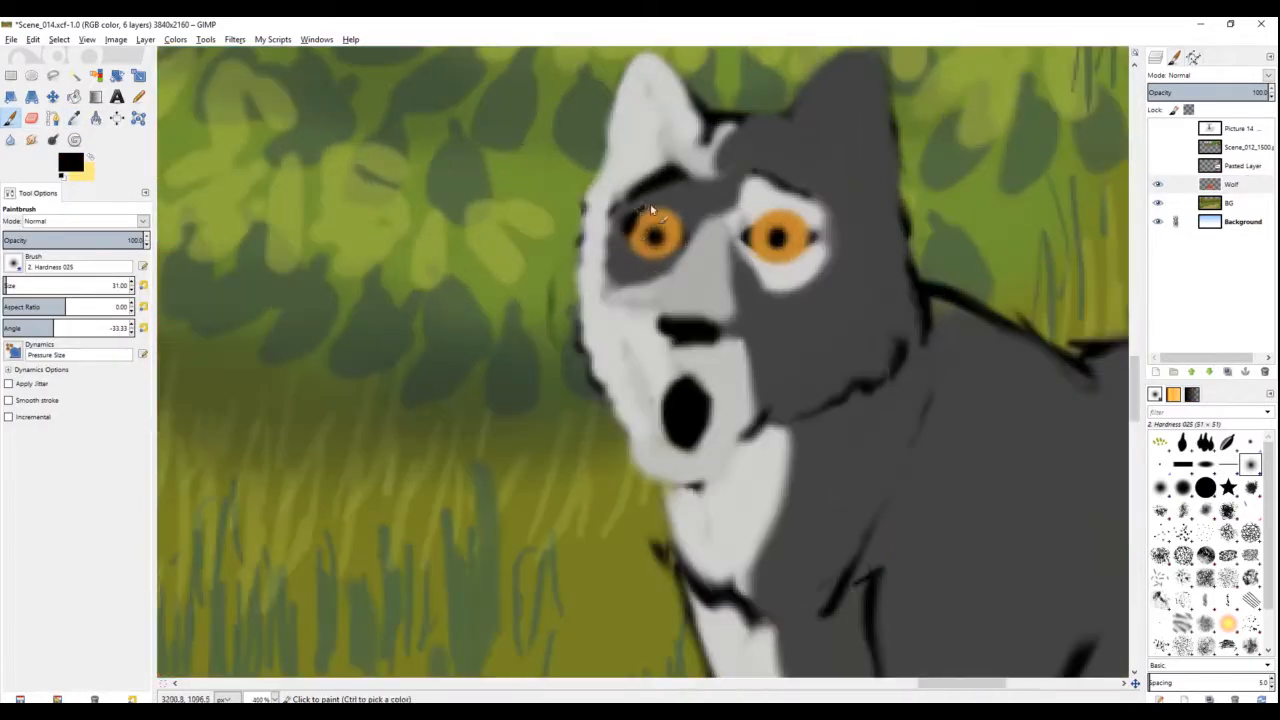
# Step: Paint black eyelid lines and slanted brows above the wolf's eyes and refine its nose
pyautogui.moveTo(745, 205); pyautogui.dragTo(815, 200)
pyautogui.moveTo(745, 172); pyautogui.dragTo(822, 188)
pyautogui.moveTo(646, 176); pyautogui.dragTo(606, 198)
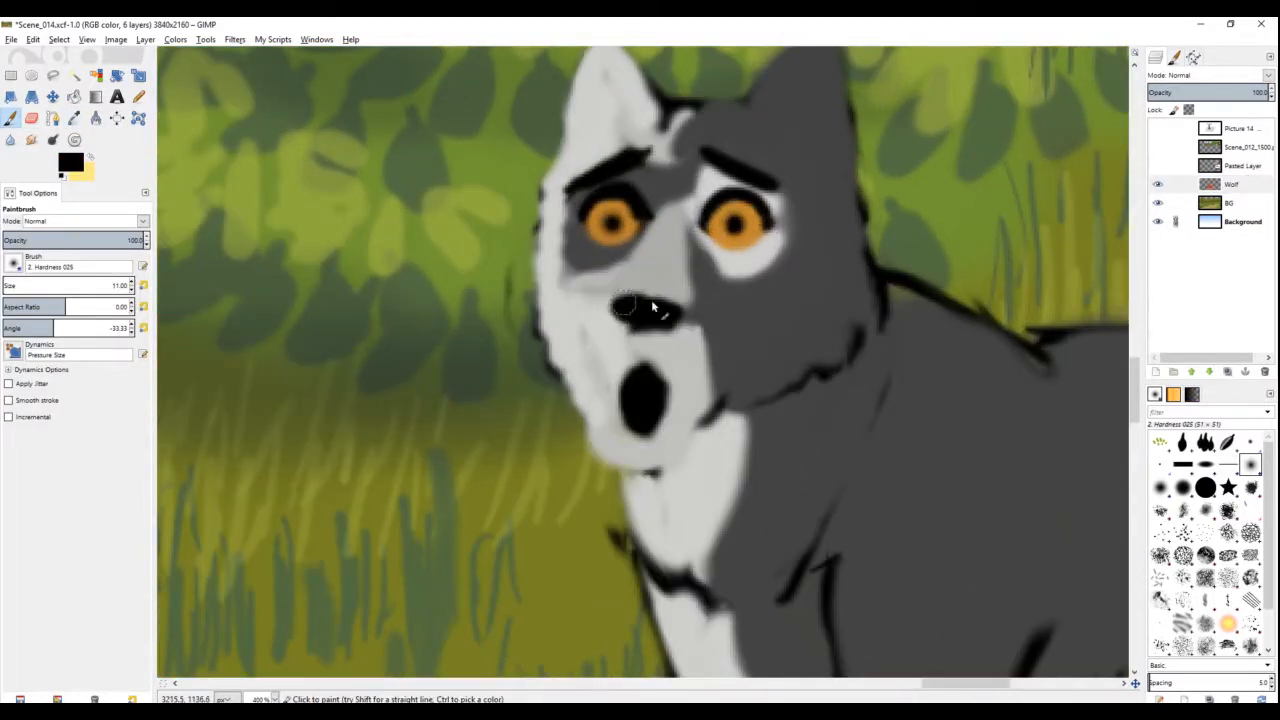
# Step: Save the image and flip the canvas view horizontally to check the whole scene
pyautogui.scroll(-3, 667, 255)
pyautogui.scroll(-2, 665, 214)
pyautogui.scroll(3, 670, 300)
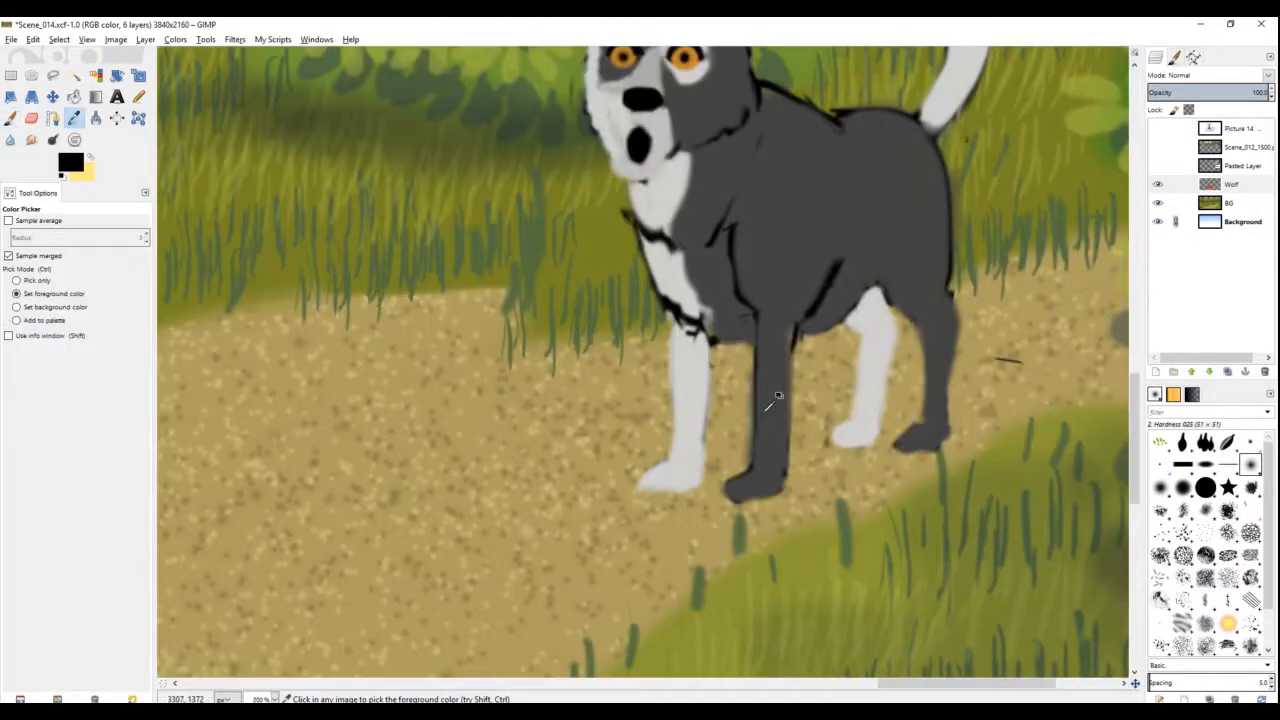
pyautogui.scroll(-3, 676, 363)
pyautogui.scroll(-1, 676, 363)
pyautogui.hotkey('shift', 'ctrl', 'f')
pyautogui.hotkey('shift', 'e')
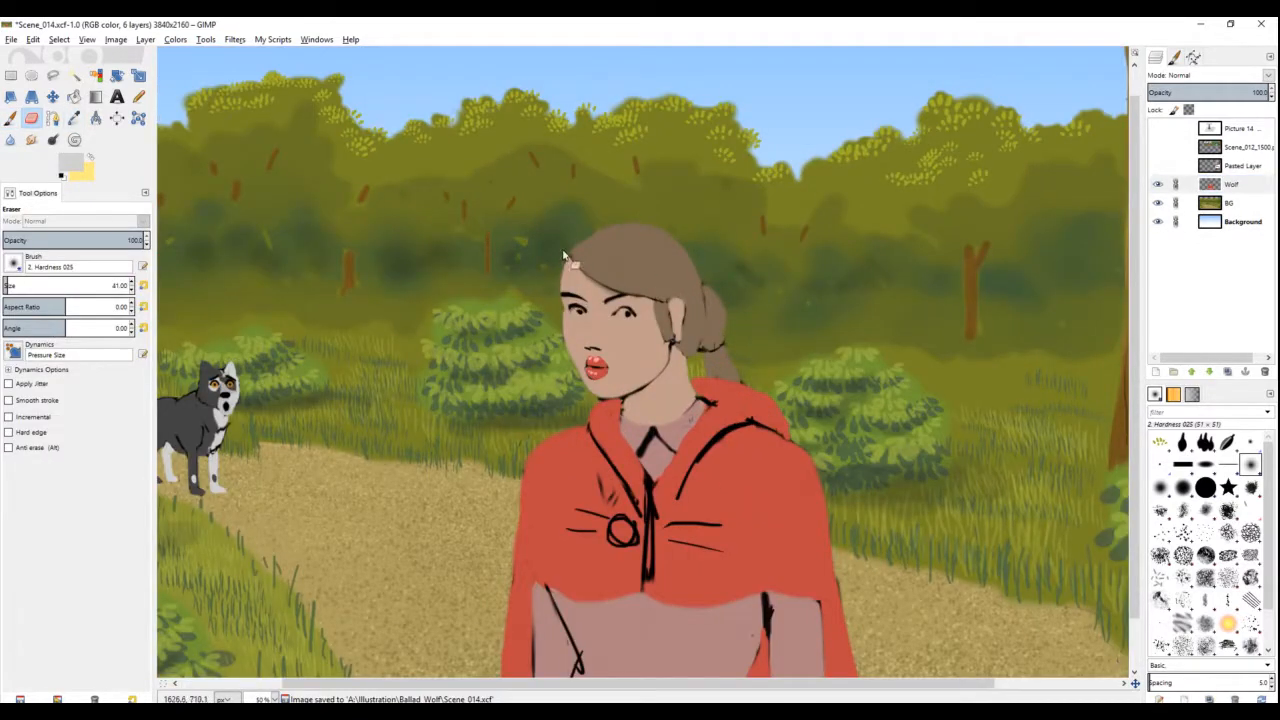
pyautogui.scroll(2, 622, 455)
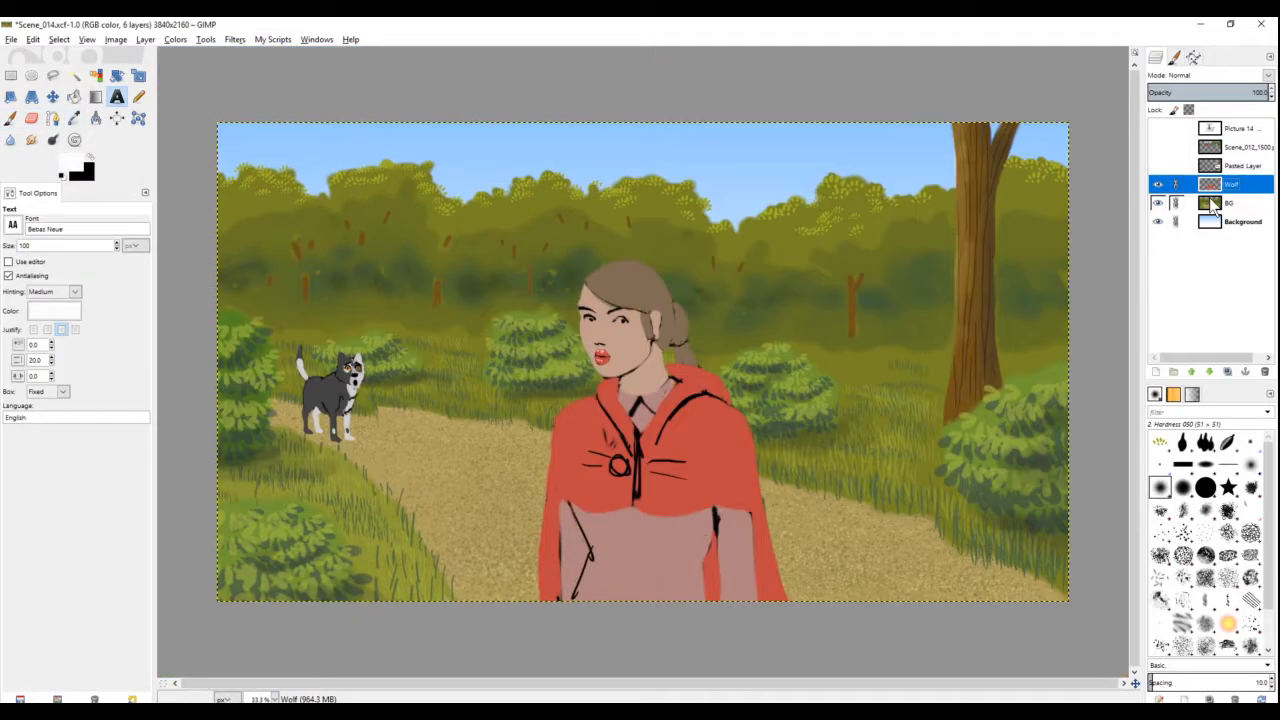
# Step: Erase excess pale highlight from the girl's hair and face on the semi-transparent layer above Wolf, and switch back to the Paintbrush
pyautogui.hotkey('shift', 'e')
pyautogui.scroll(1, 513, 307)
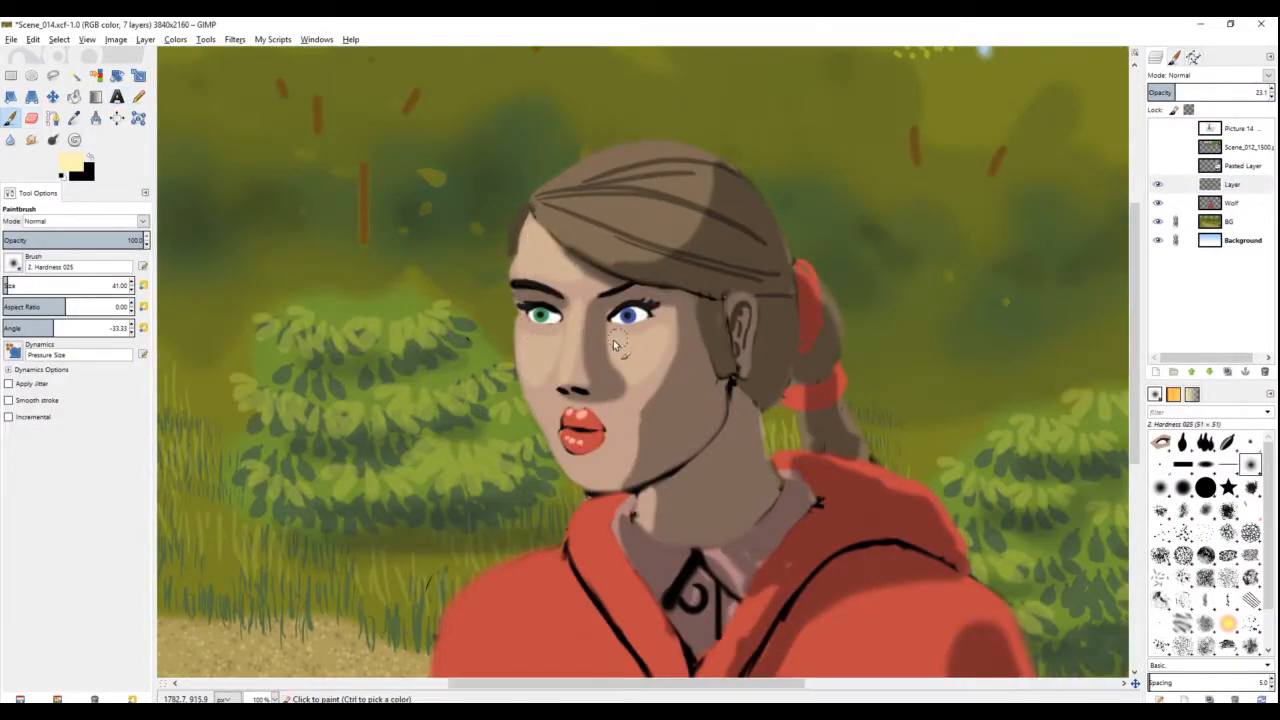
pyautogui.hotkey('shift', 'e')
pyautogui.moveTo(593, 208); pyautogui.dragTo(568, 341)
pyautogui.press('p')
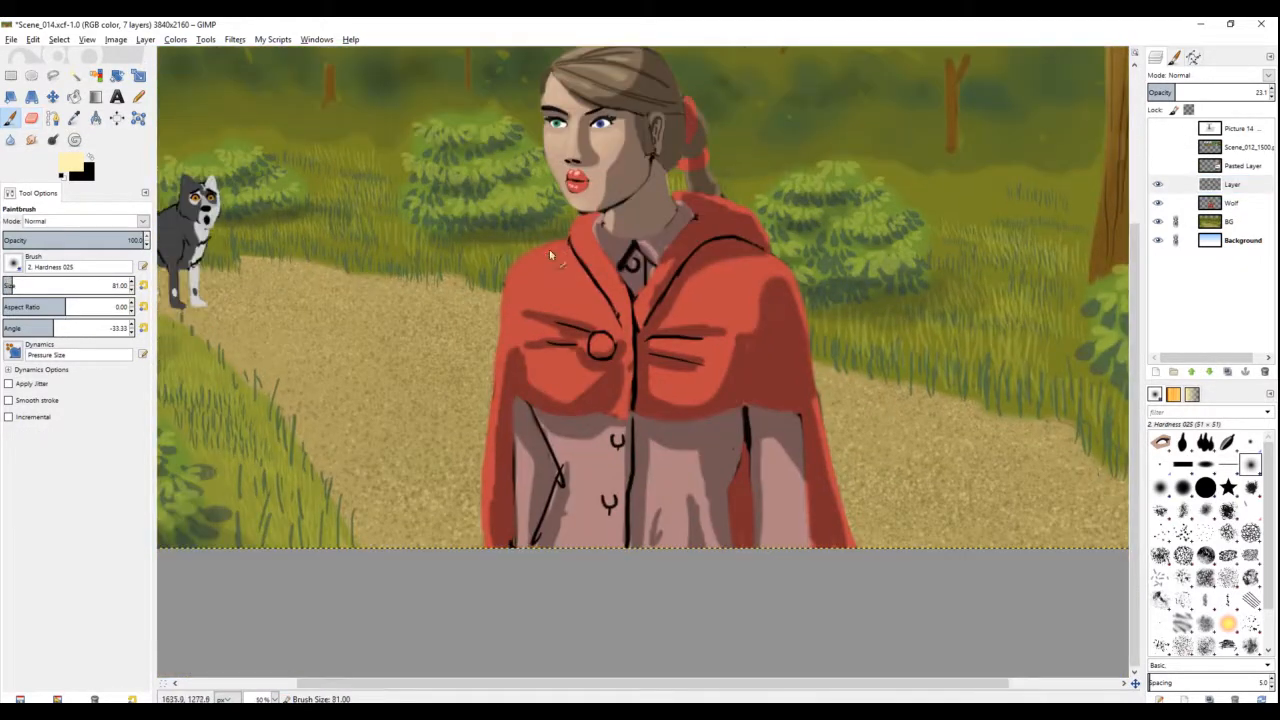
pyautogui.scroll(1, 550, 251)
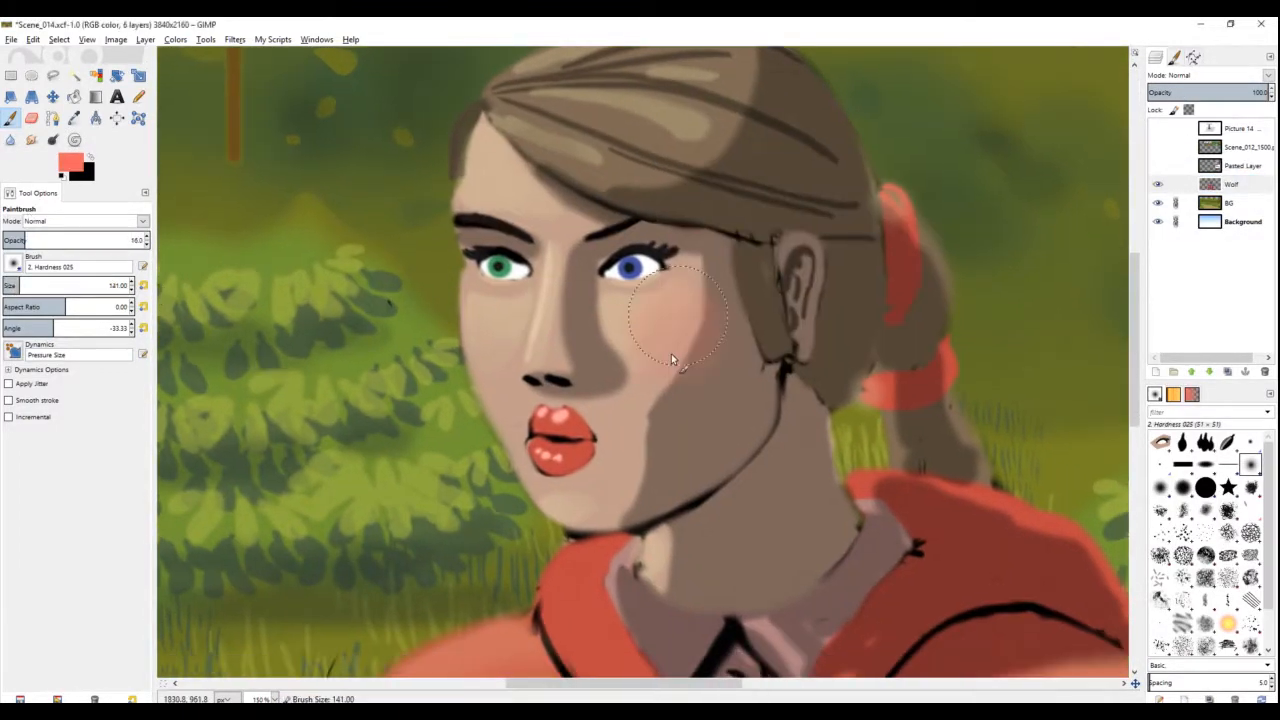
# Step: Enlarge the soft Paintbrush and paint a faint coral blush at 16% opacity on the girl's cheek below the green eye
pyautogui.hotkey('shift', 'e')
pyautogui.press('p')
pyautogui.press(']')
pyautogui.press(']')
pyautogui.press(']')
pyautogui.press(']')
pyautogui.press(']')
pyautogui.press(']')
pyautogui.press(']')
pyautogui.press(']')
pyautogui.press(']')
pyautogui.press(']')
pyautogui.moveTo(505, 325); pyautogui.dragTo(541, 357)
# Step: Reduce the Paintbrush to size 31 and paint dark red over the black fold lines on the chest of the red cape
pyautogui.hotkey('shift', 'e')
pyautogui.press('[')
pyautogui.press('[')
pyautogui.press('[')
pyautogui.press('[')
pyautogui.press('[')
pyautogui.press('[')
pyautogui.press('[')
pyautogui.press('[')
pyautogui.press('[')
pyautogui.press('[')
pyautogui.press('p')
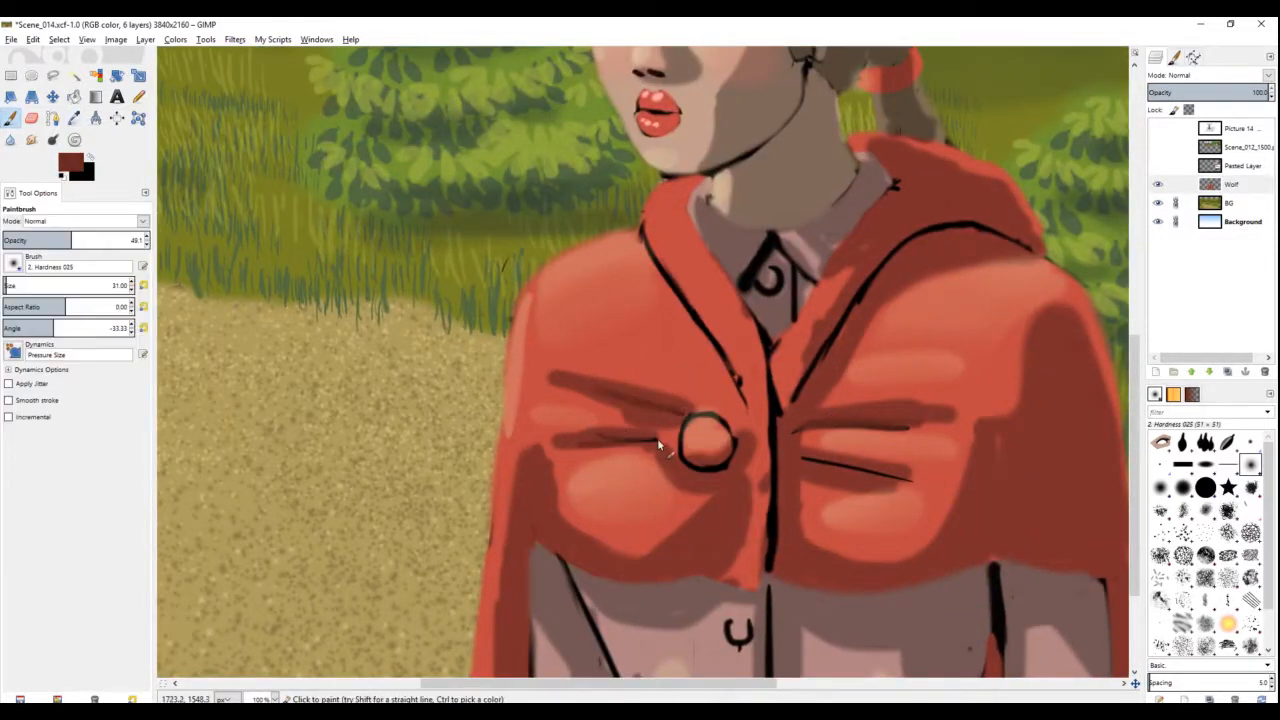
pyautogui.moveTo(804, 461); pyautogui.dragTo(930, 488)
# Step: Sample the dark outline colour, then soften the cape button's outline and darken the shadow along the cape's lower edge
pyautogui.keyDown('ctrl'); pyautogui.click(734, 444); pyautogui.keyUp('ctrl')
pyautogui.moveTo(684, 458); pyautogui.dragTo(734, 458)
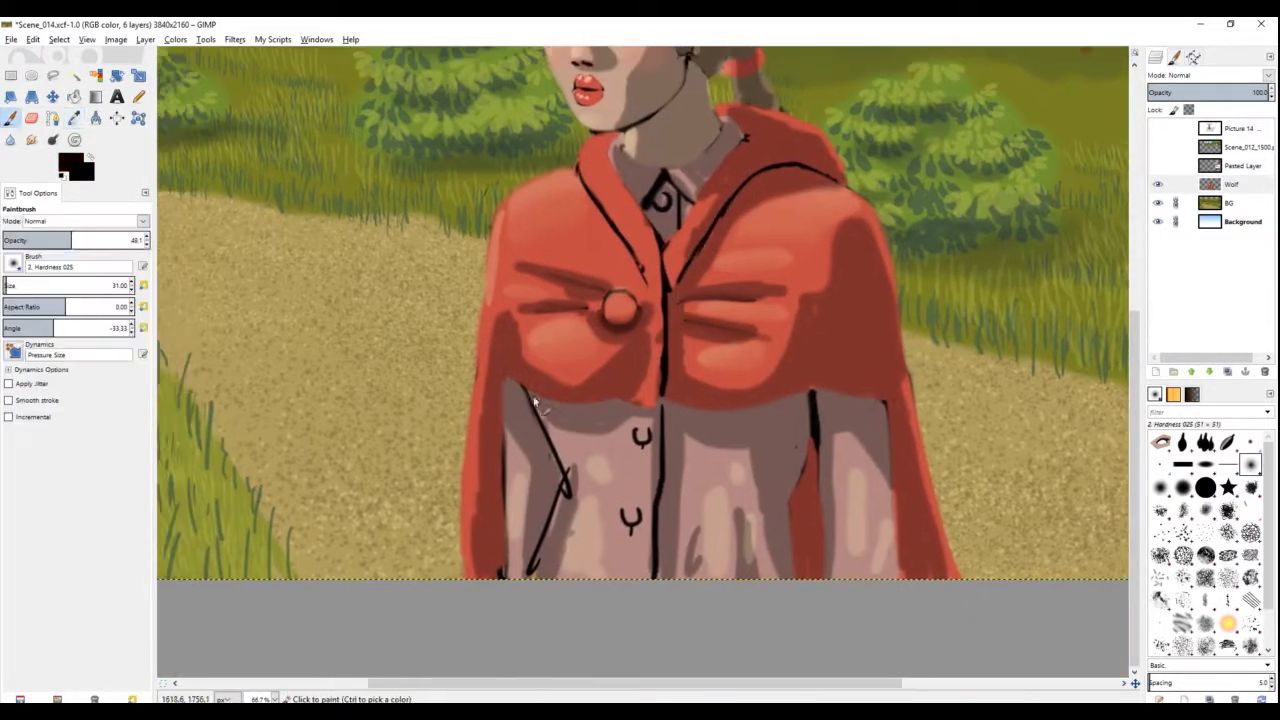
pyautogui.moveTo(625, 404); pyautogui.dragTo(559, 410)
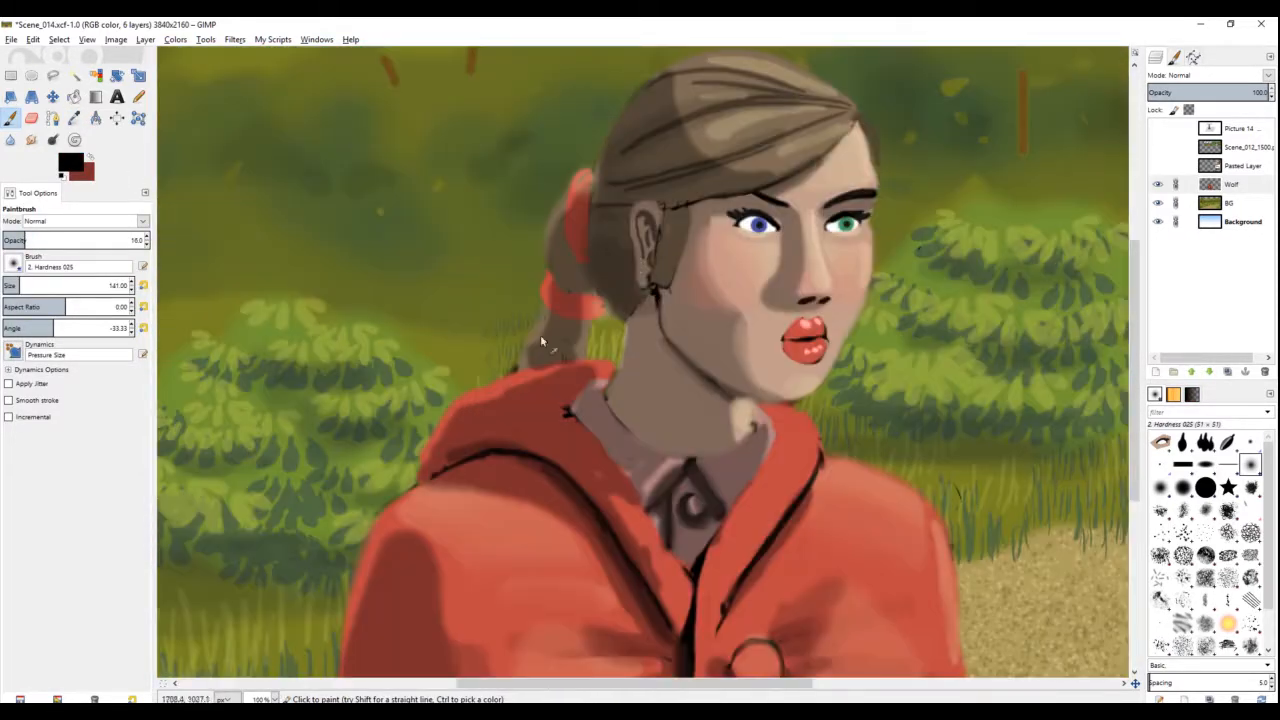
# Step: Reduce the soft Paintbrush to size 71
pyautogui.press('[')
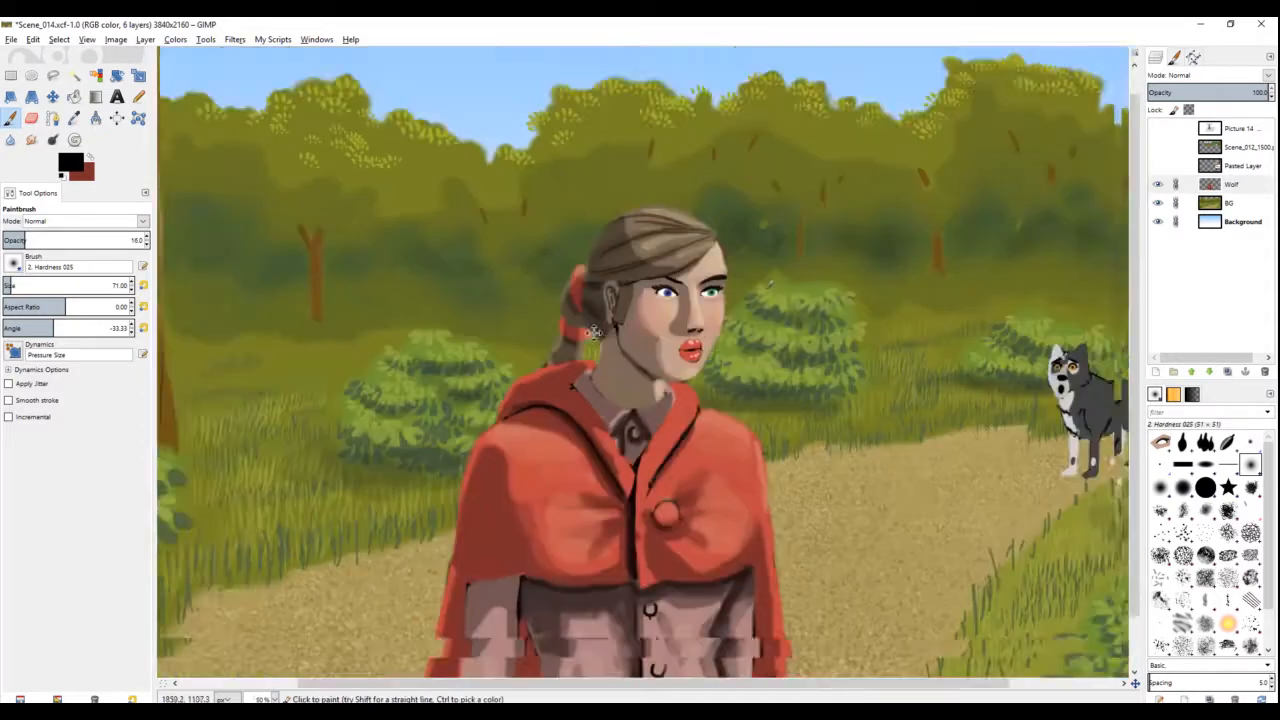